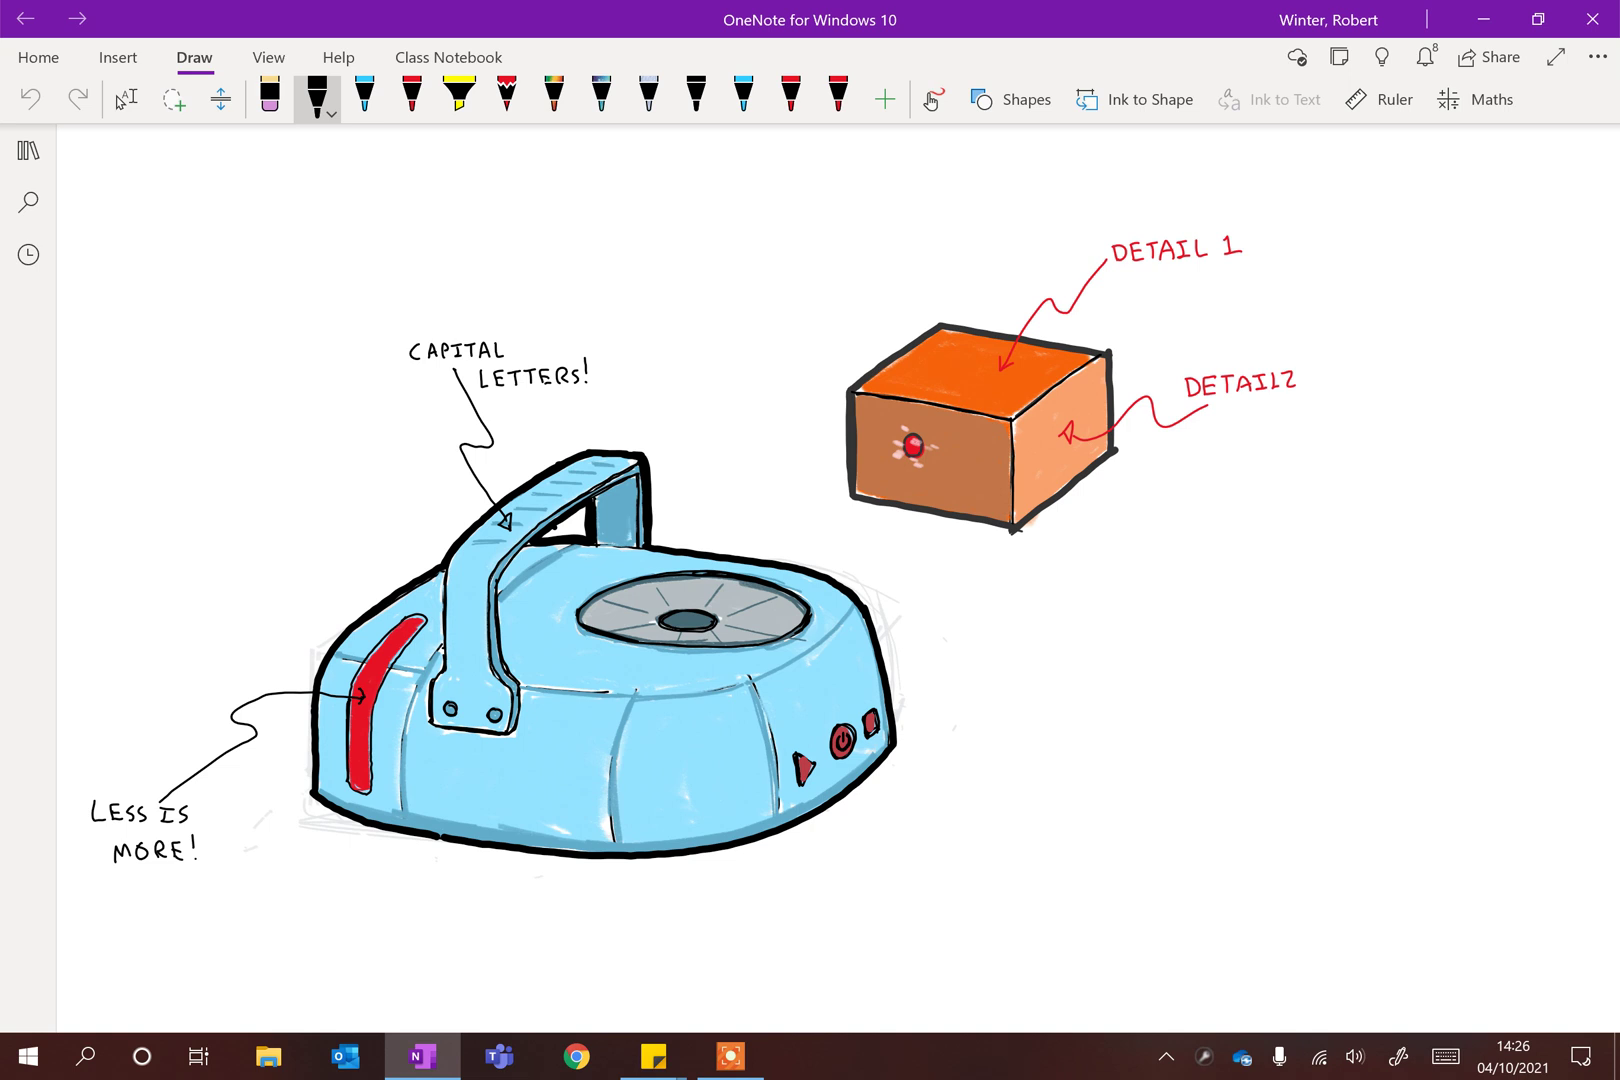
Step: Examine the annotated example sketches of the blue rounded device and the orange box
scroll(838, 580, "up", 2)
scroll(838, 580, "down", 3)
scroll(838, 580, "down", 1)
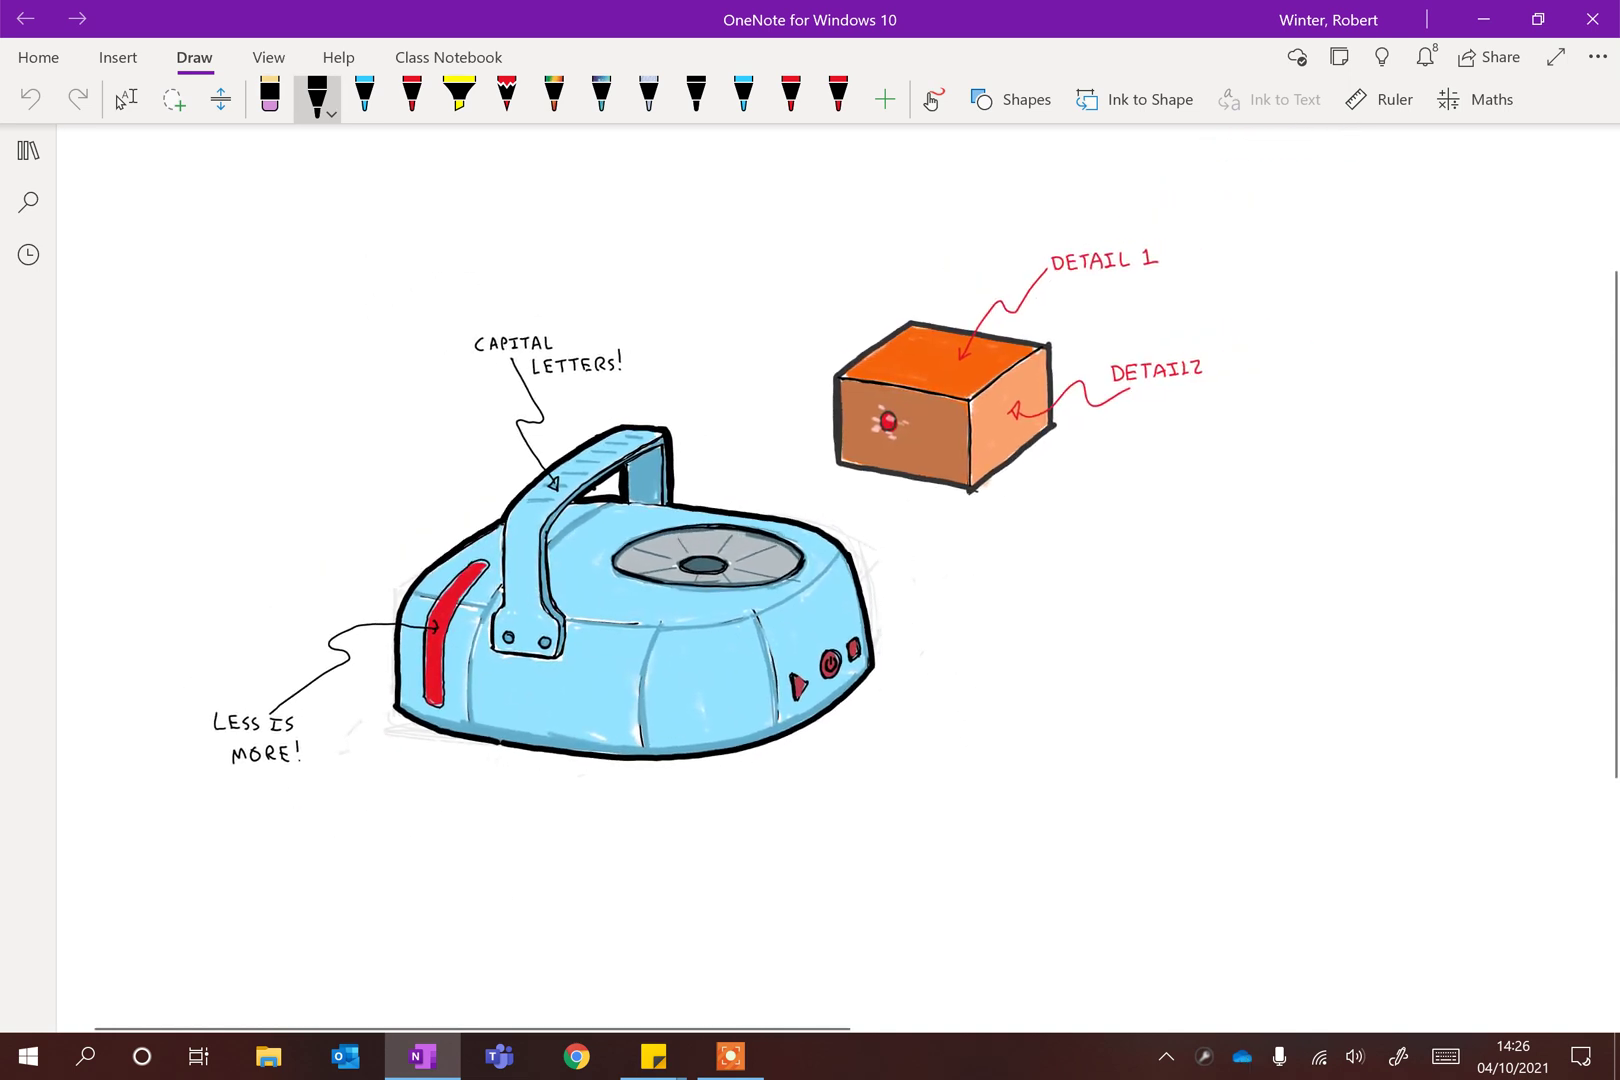
left_click(126, 100)
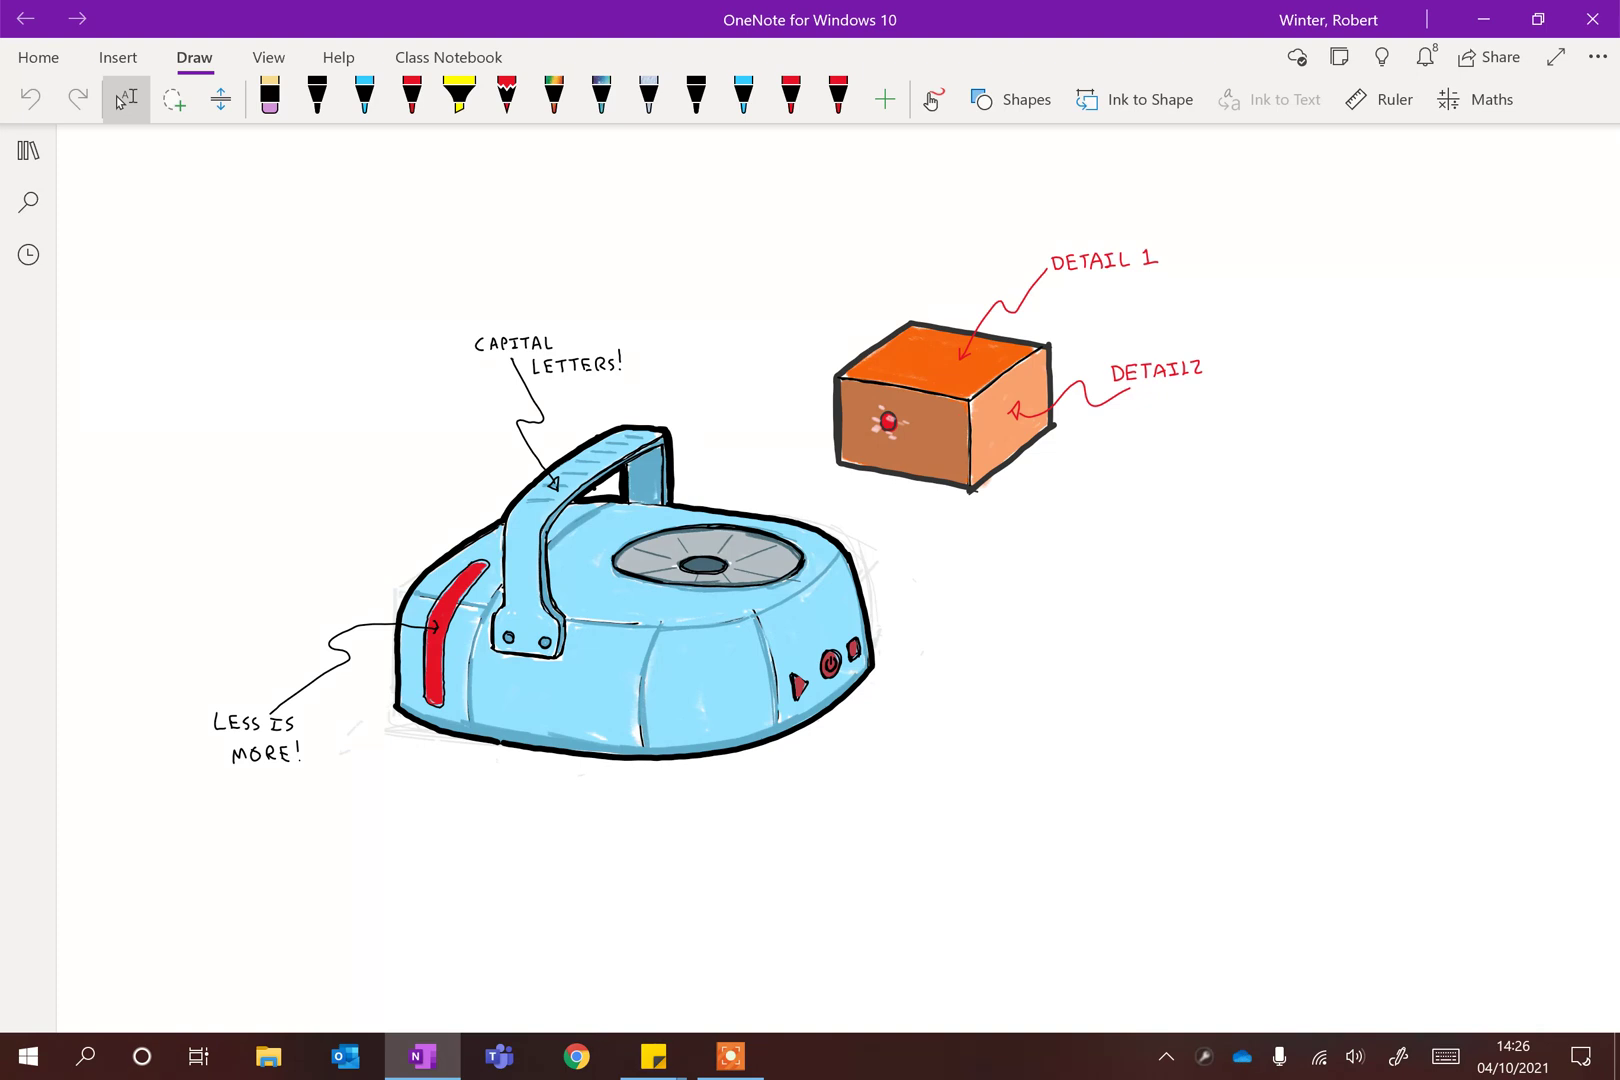
scroll(659, 516, "up", 2)
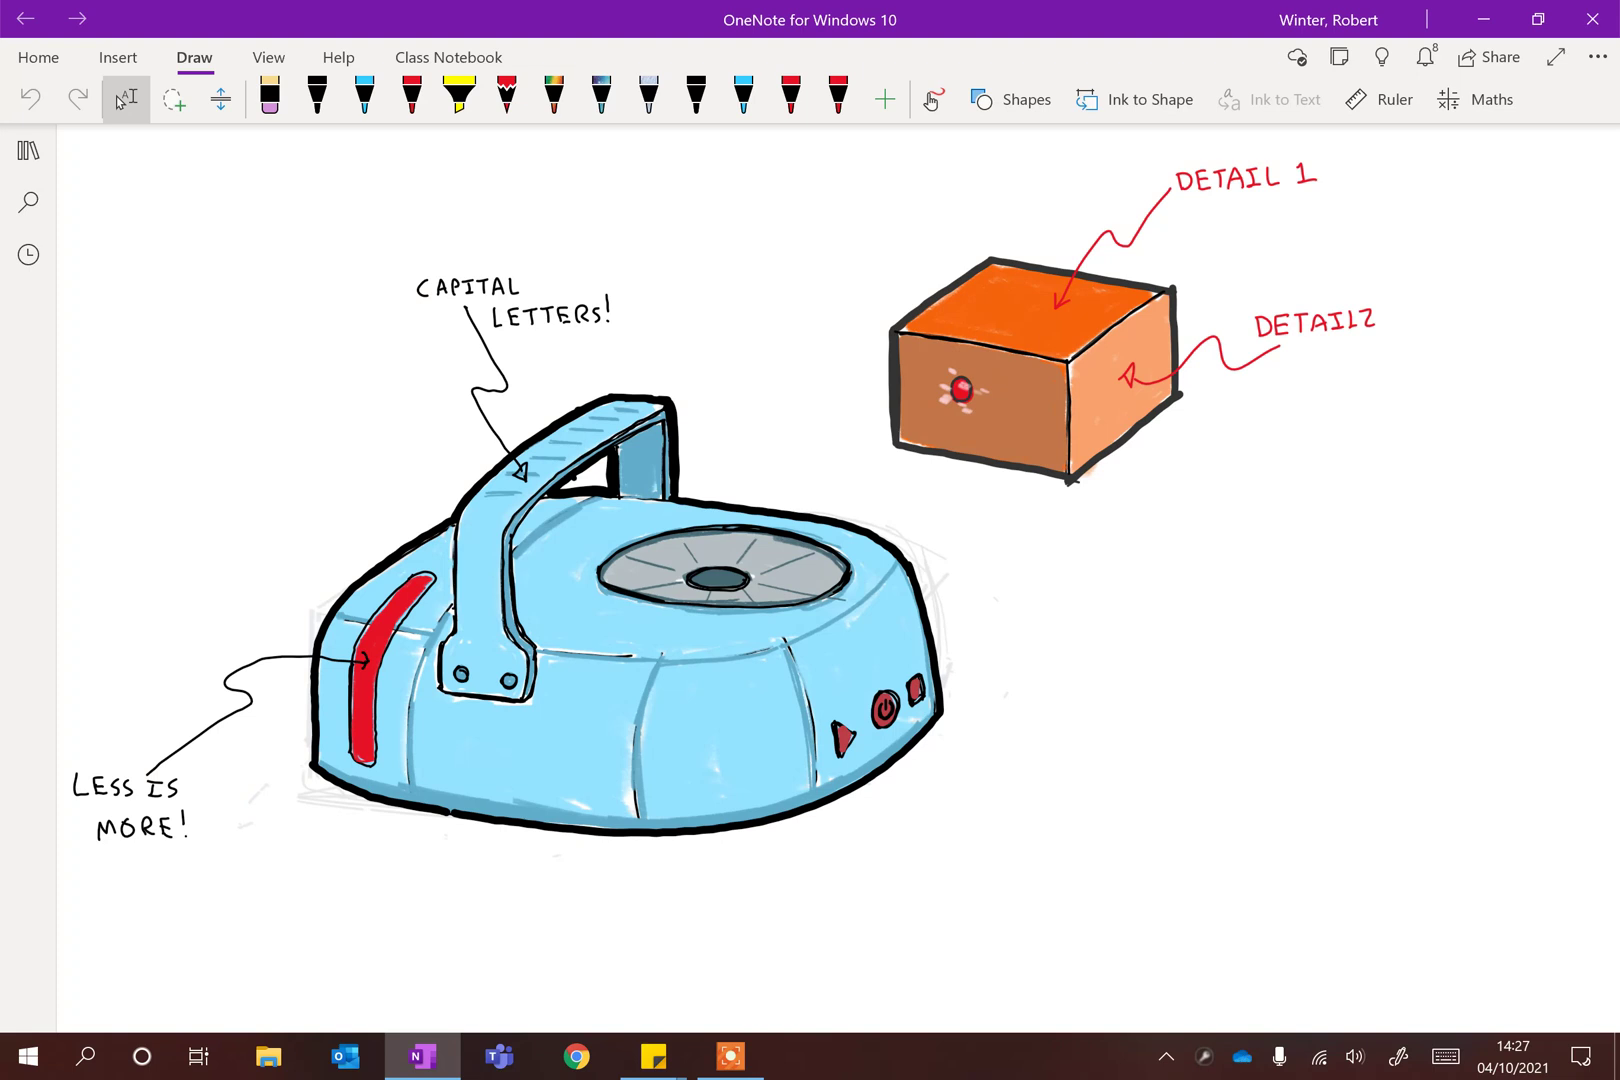
scroll(838, 578, "down", 5)
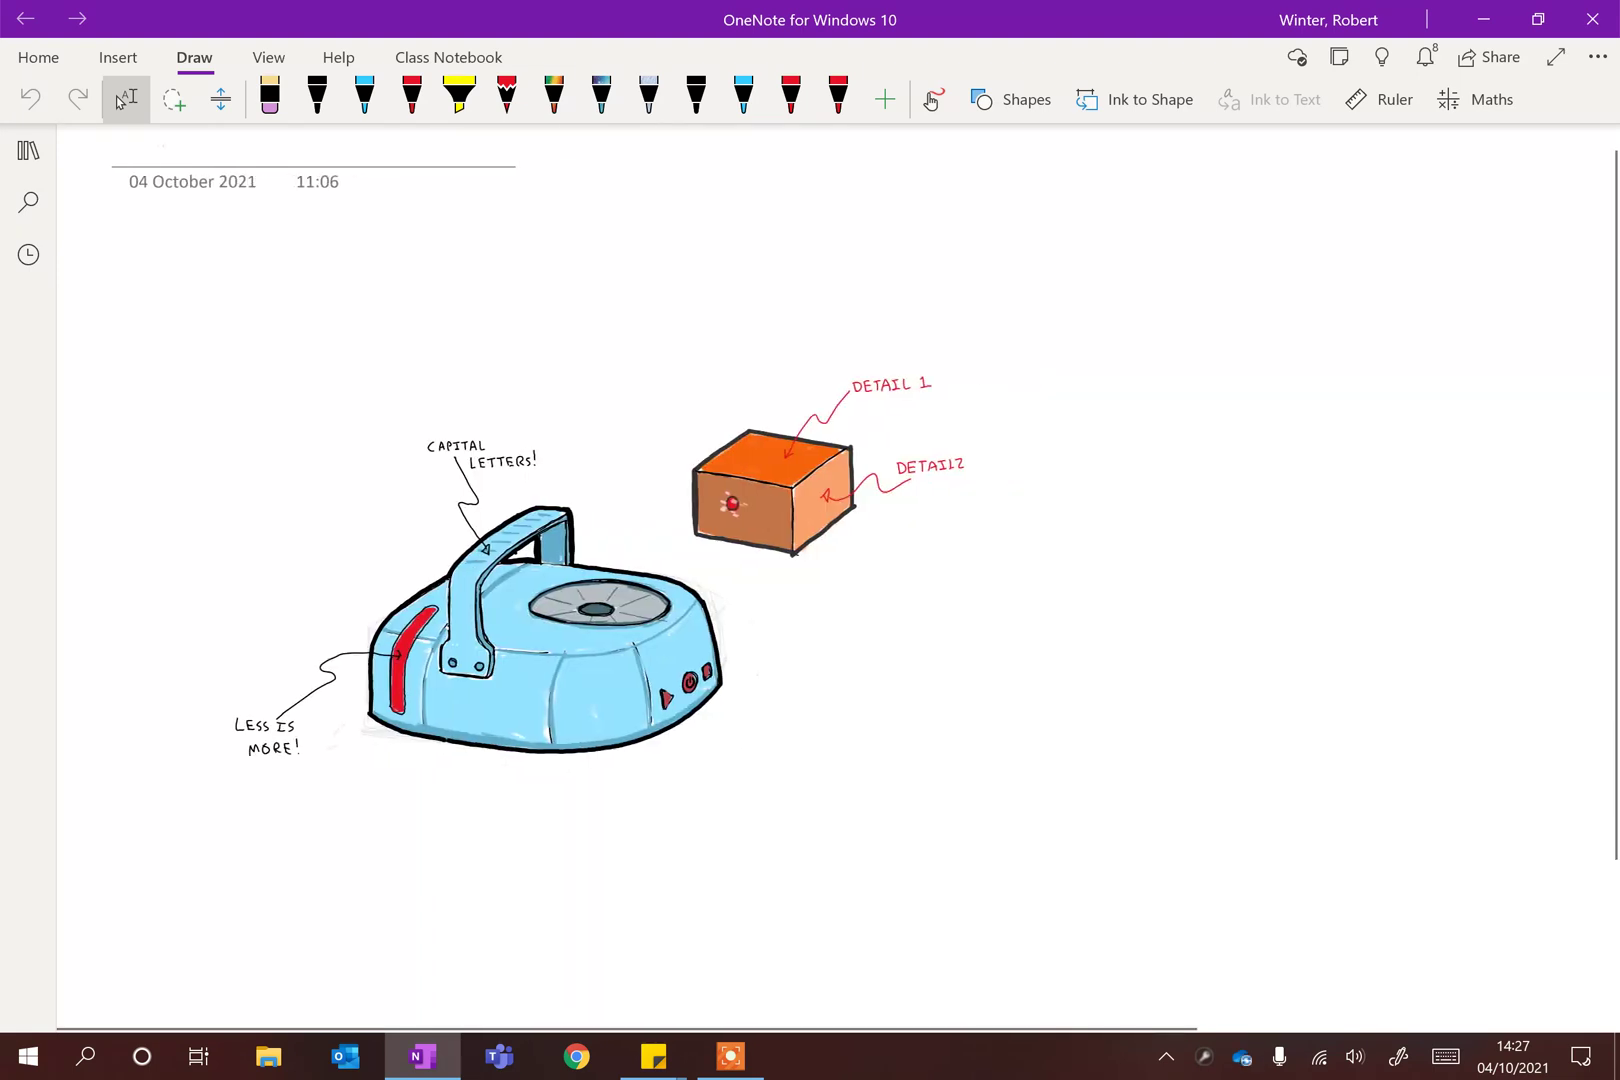
scroll(512, 587, "up", 5)
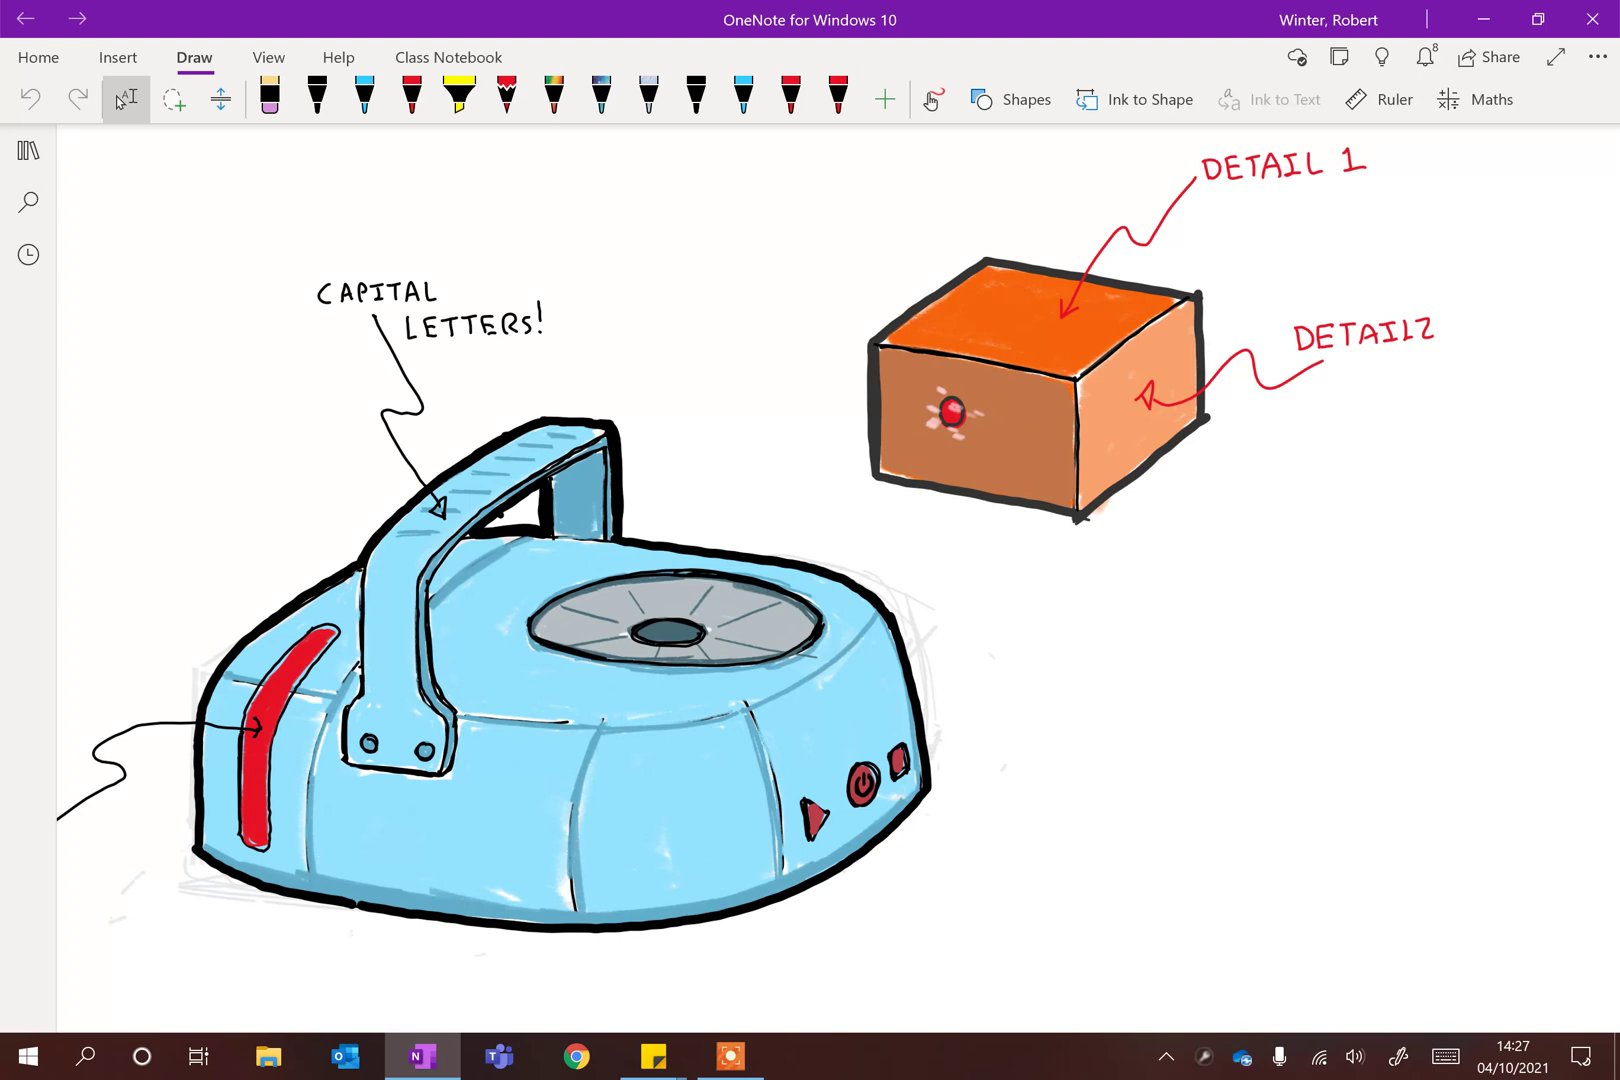
scroll(1100, 611, "down", 3)
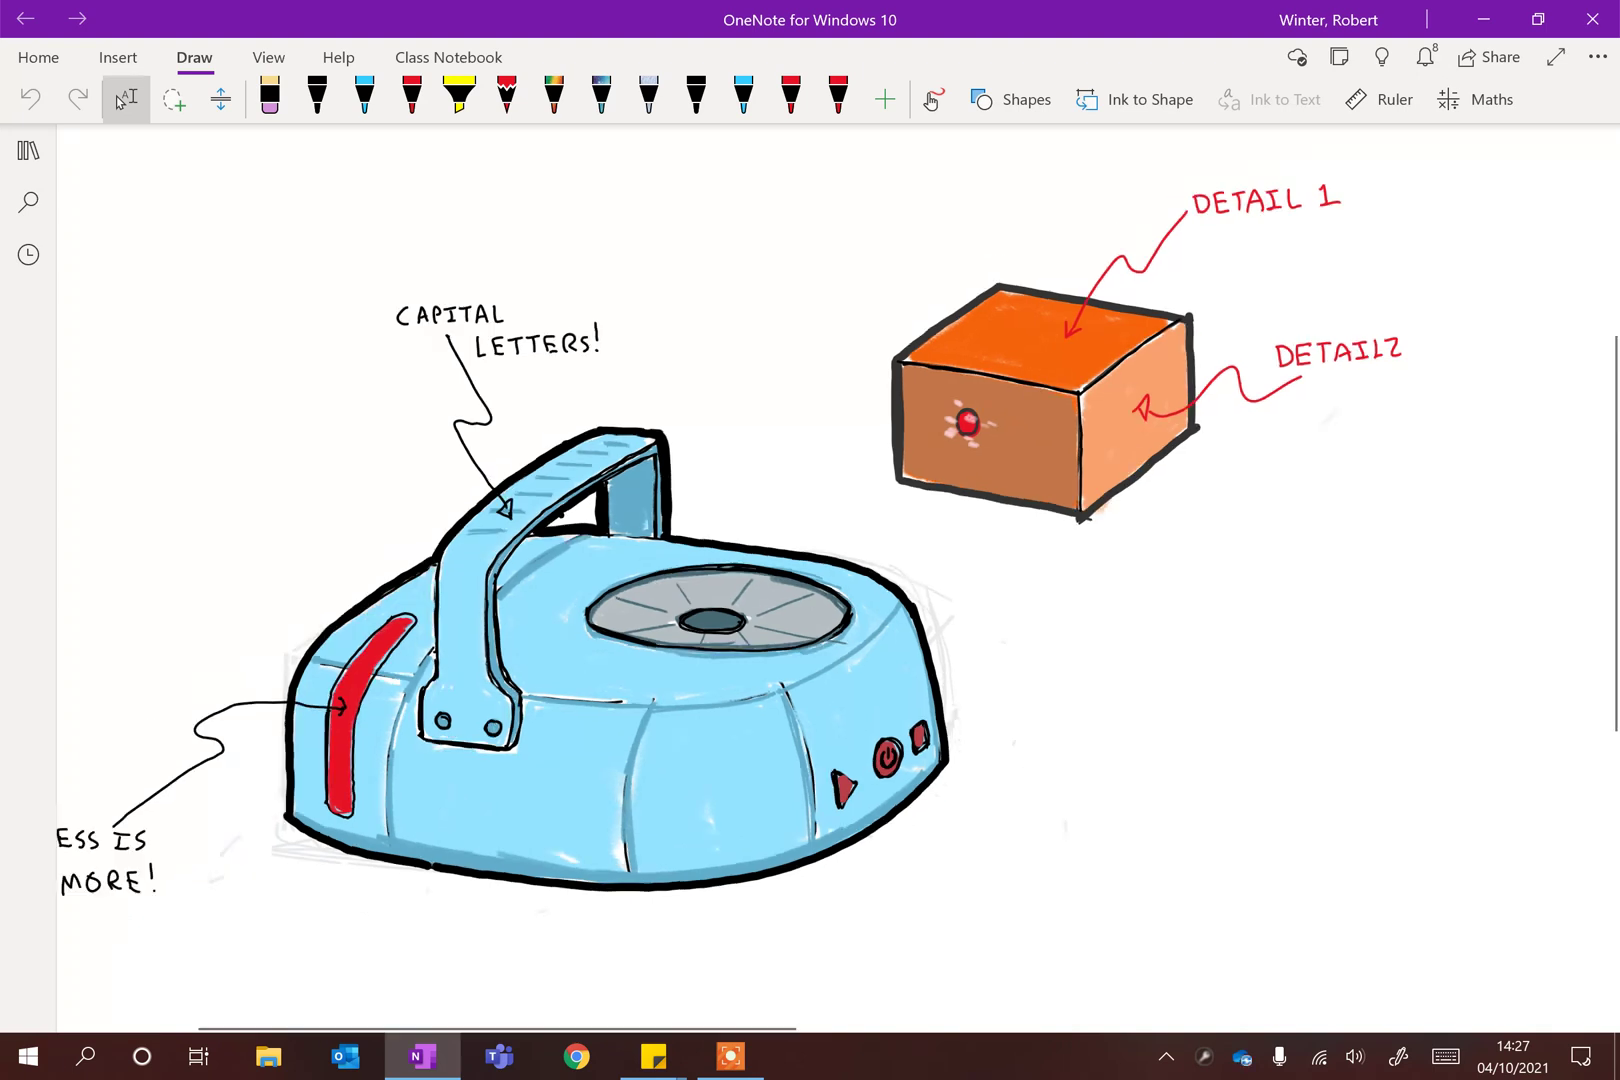
Step: On an empty area of the page, set the pencil to the lightest grey of the grey shades
scroll(1100, 611, "down", 2)
scroll(1100, 611, "right", 4)
scroll(846, 533, "down", 3)
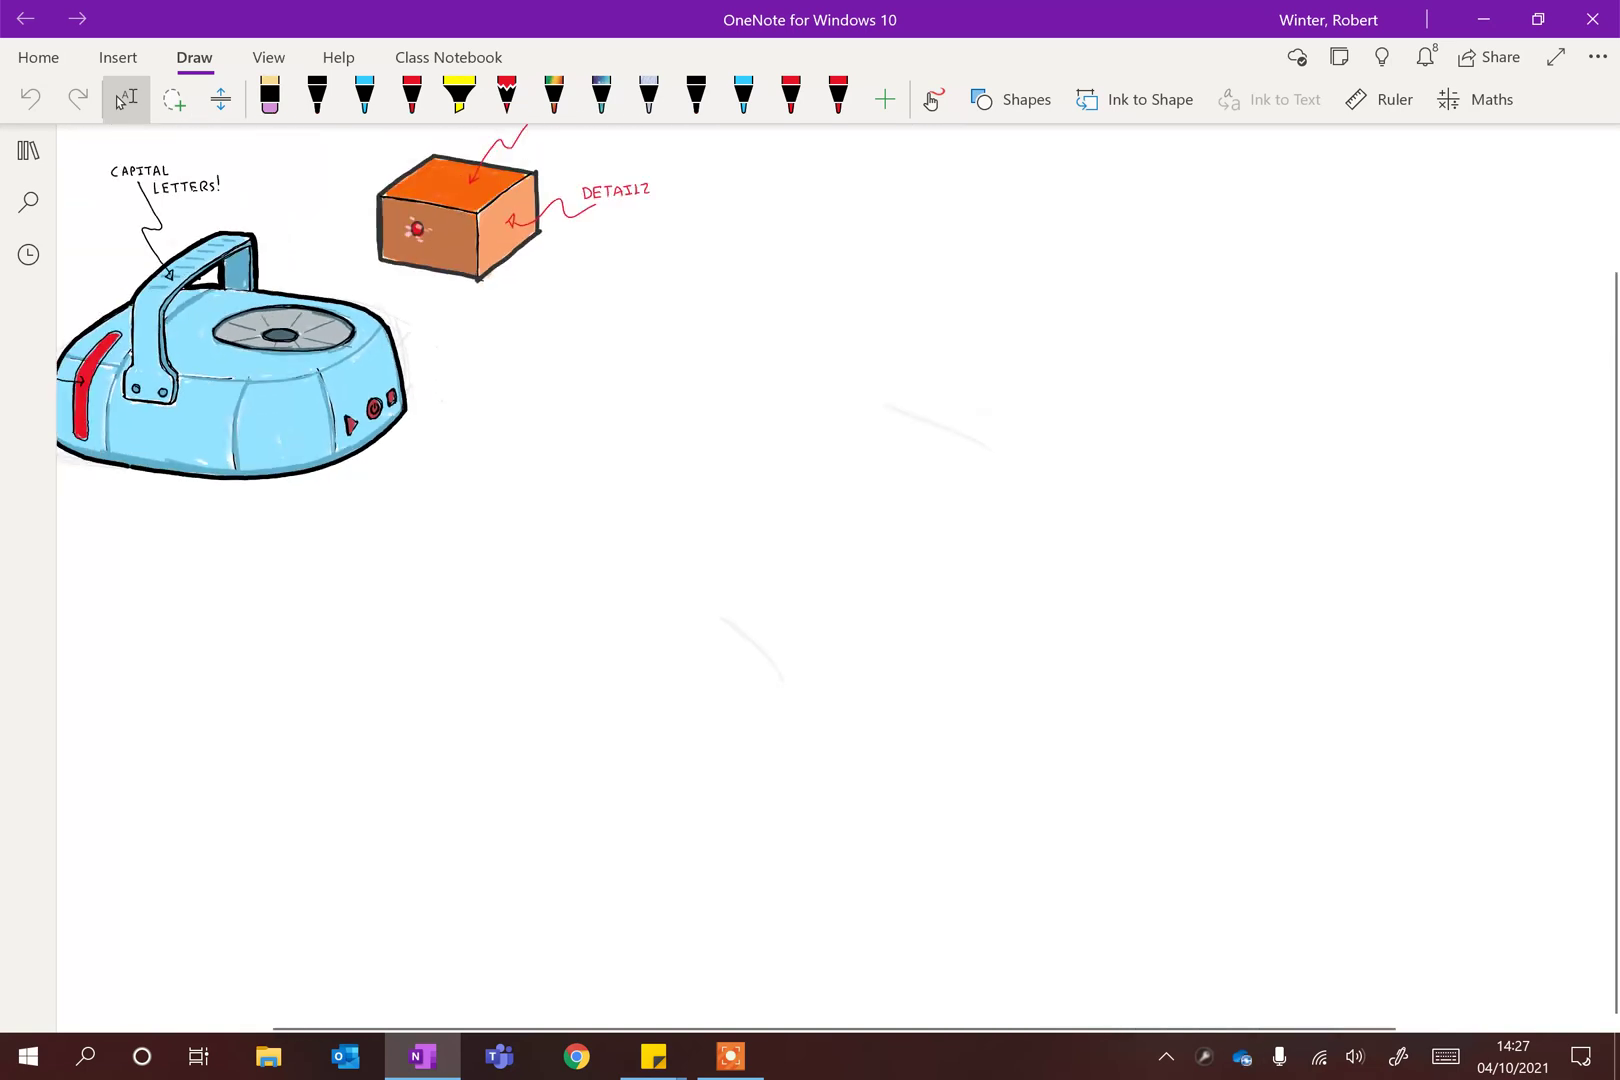
scroll(846, 533, "right", 5)
scroll(864, 618, "up", 1)
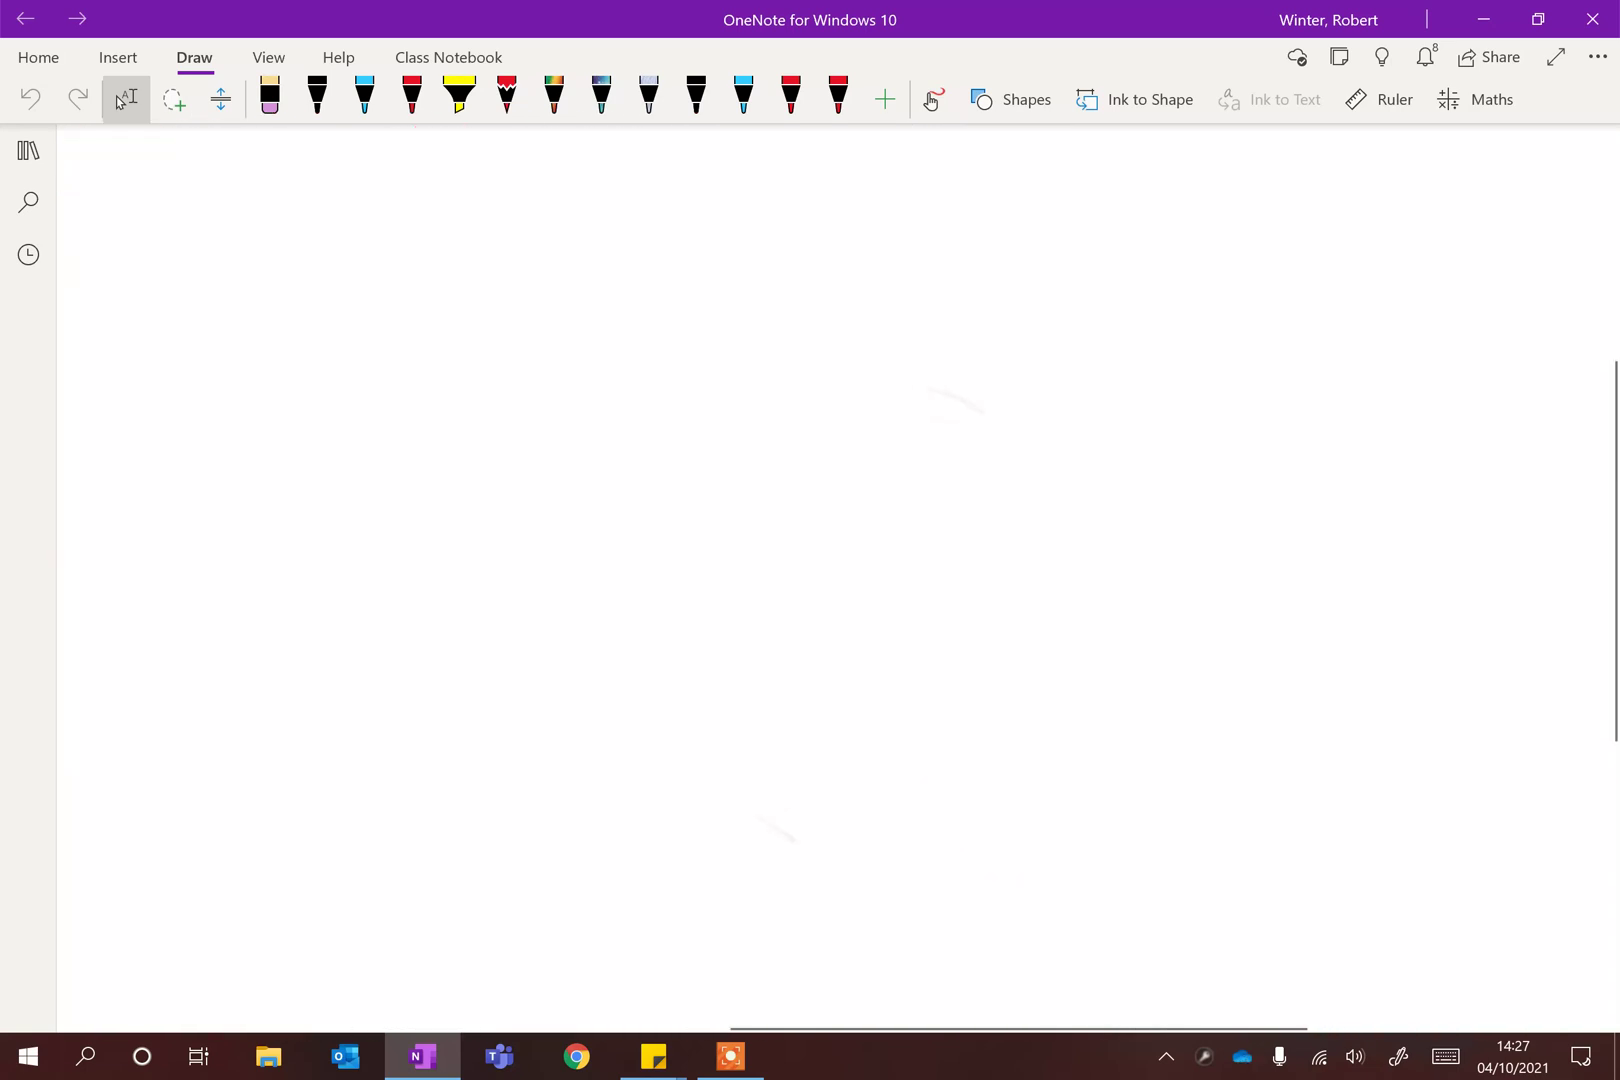
left_click(507, 97)
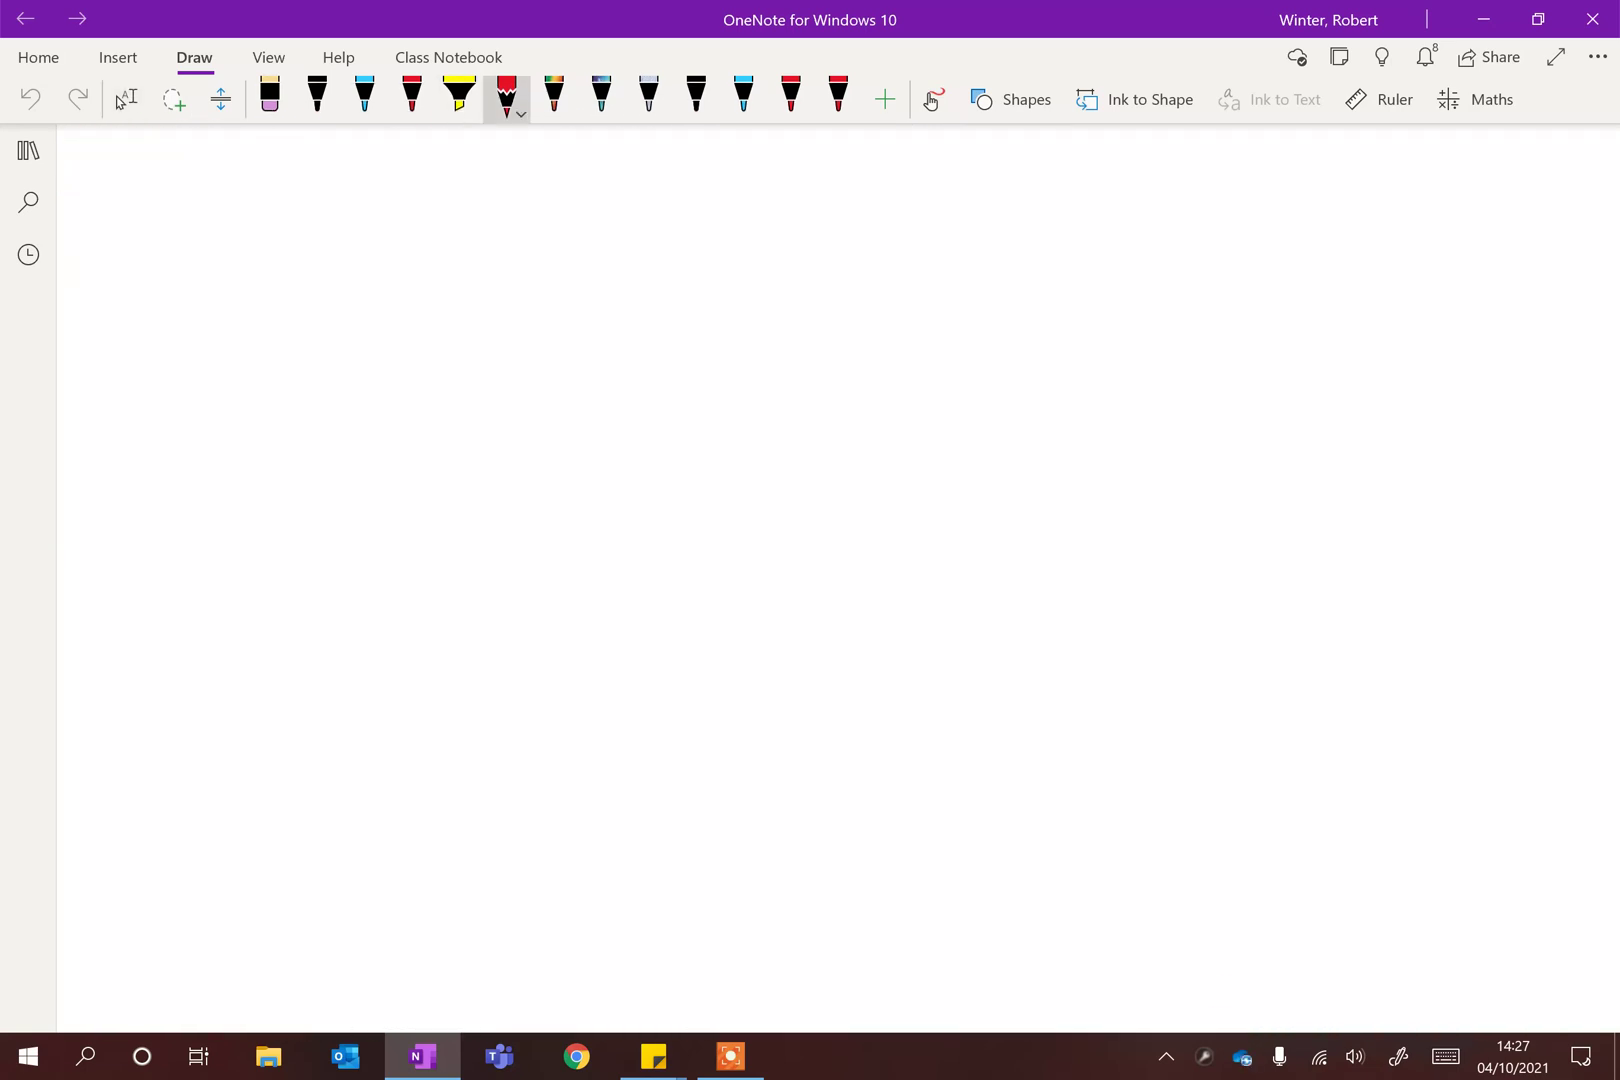
left_click(507, 97)
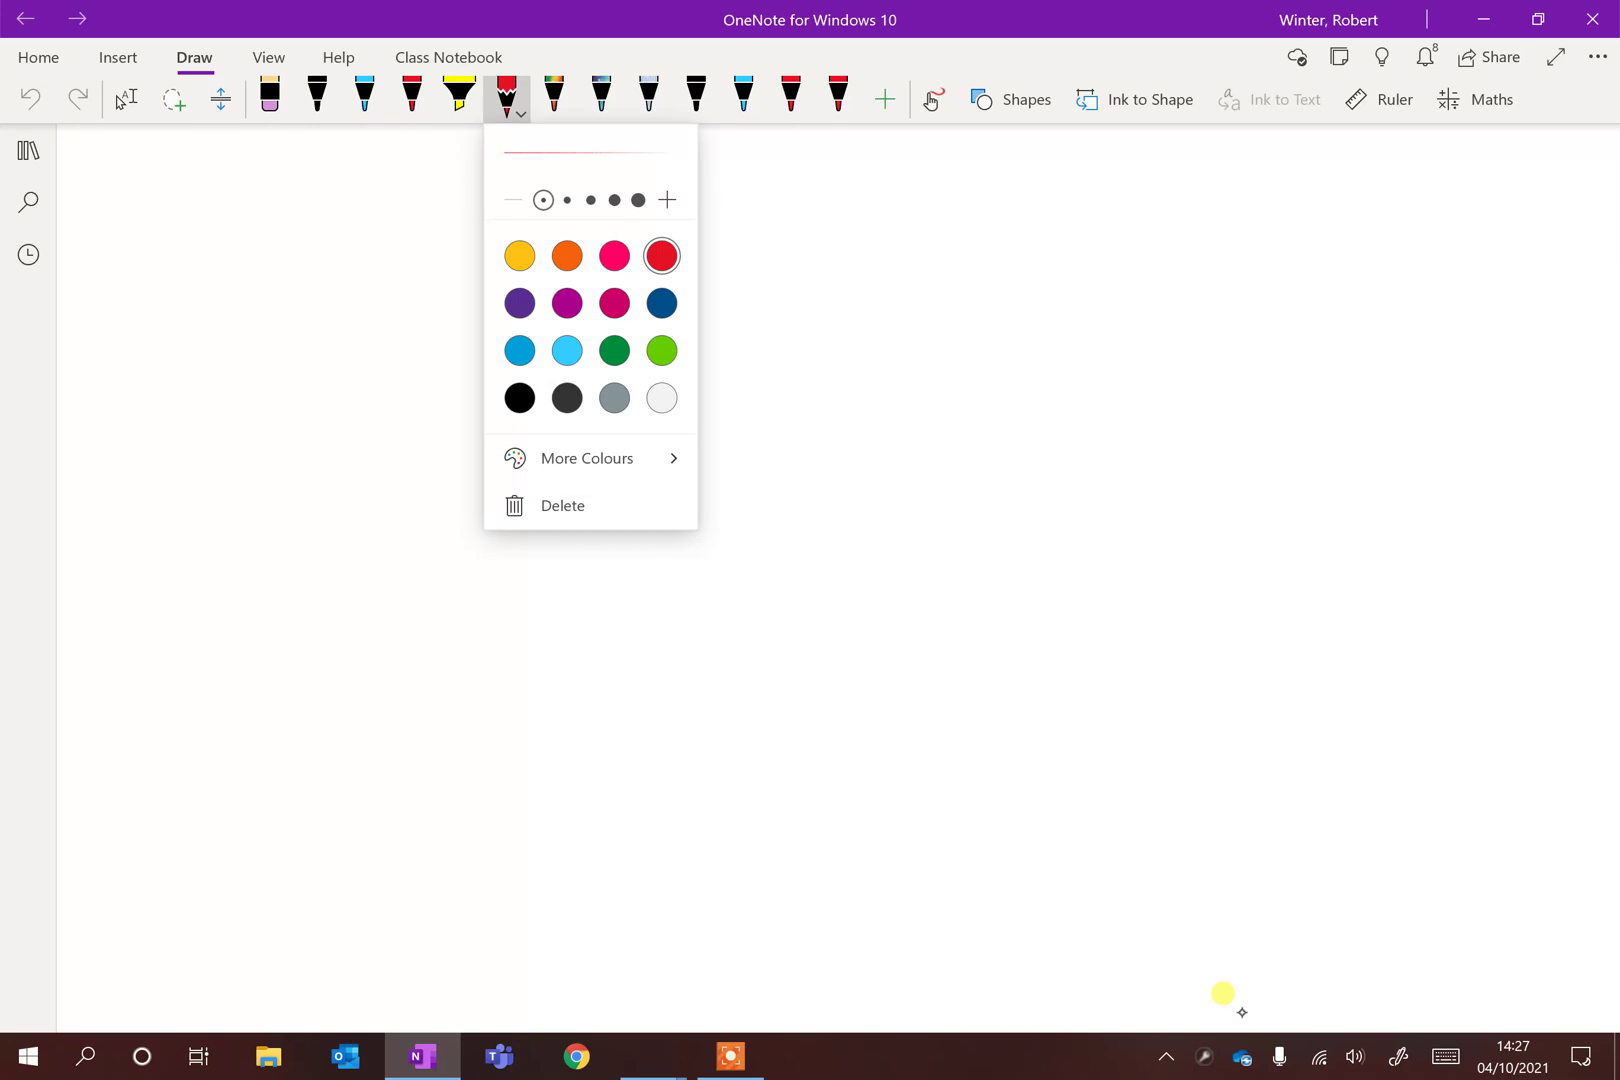
left_click(590, 459)
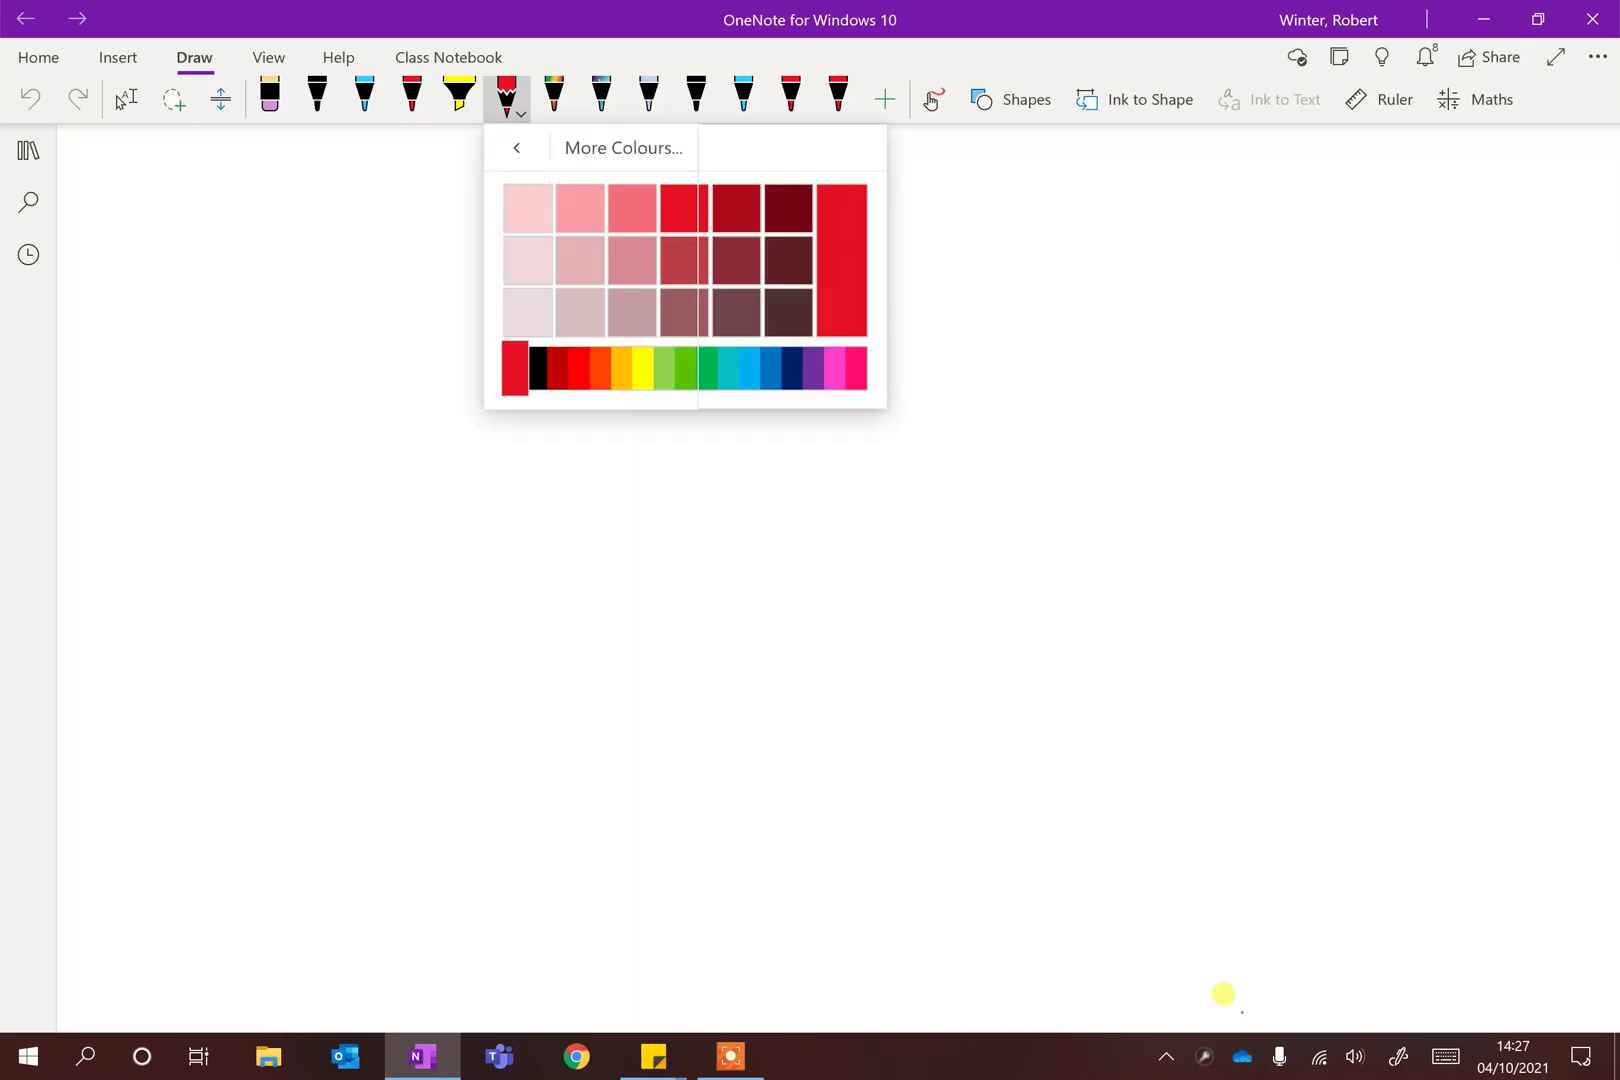
left_click(518, 148)
left_click(614, 398)
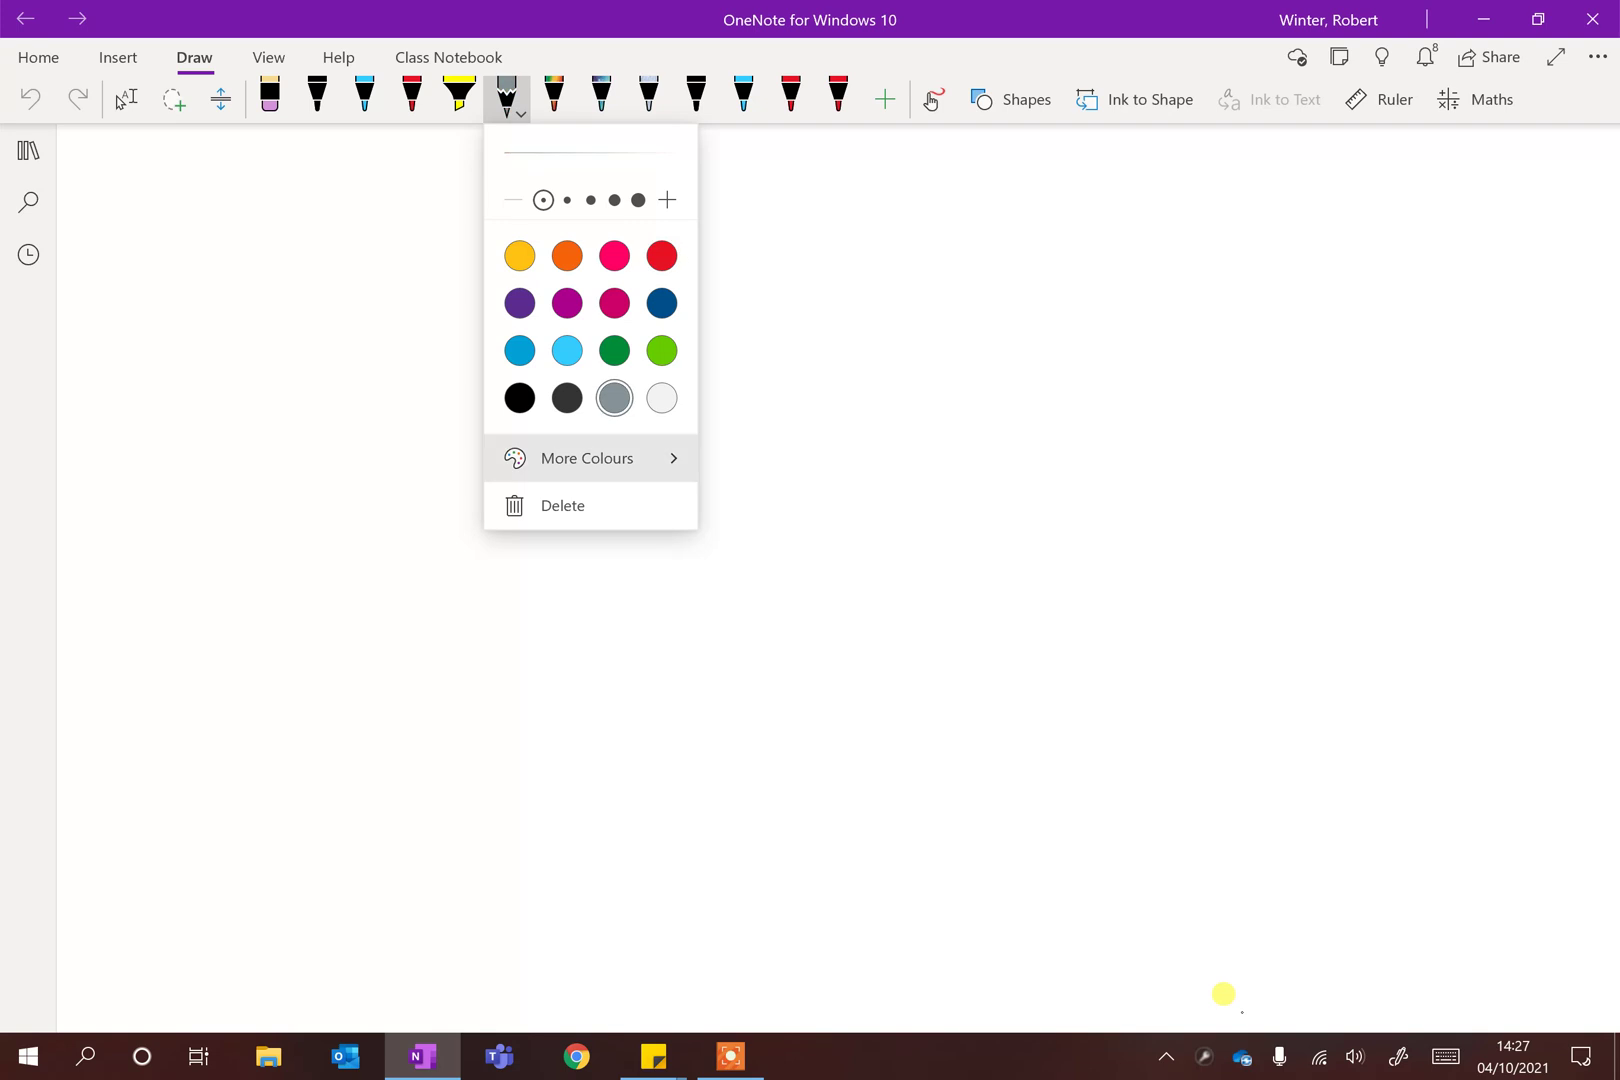
left_click(587, 458)
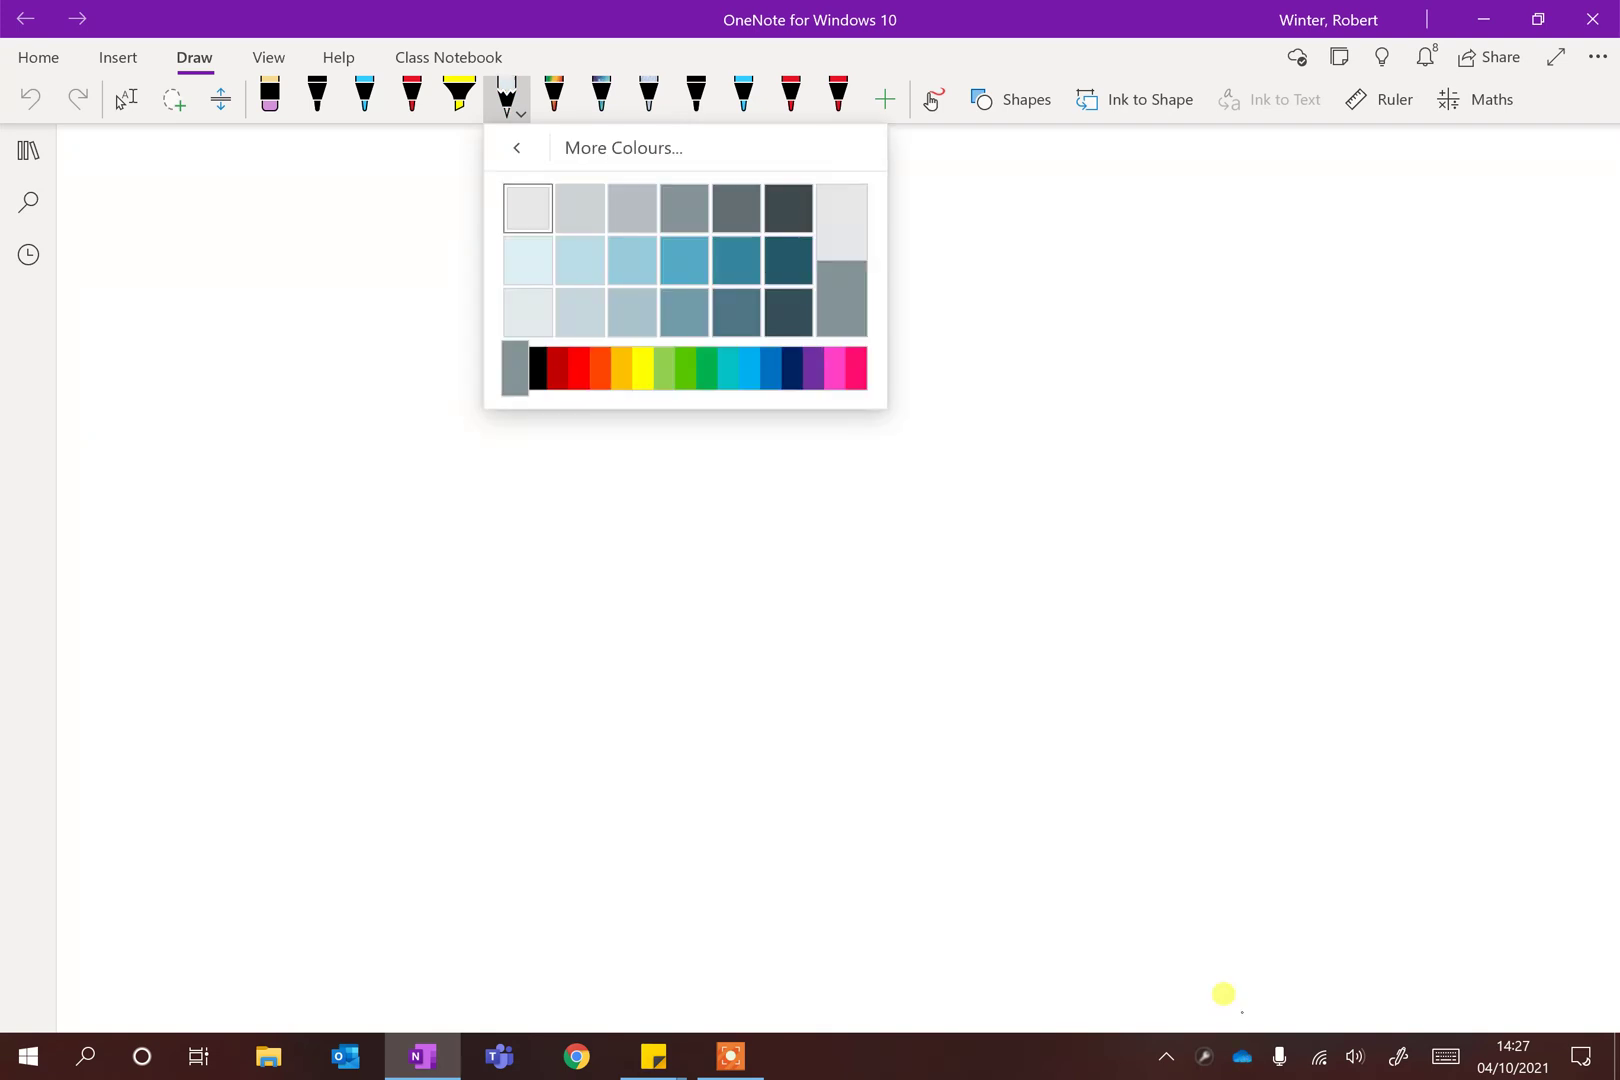
left_click(527, 208)
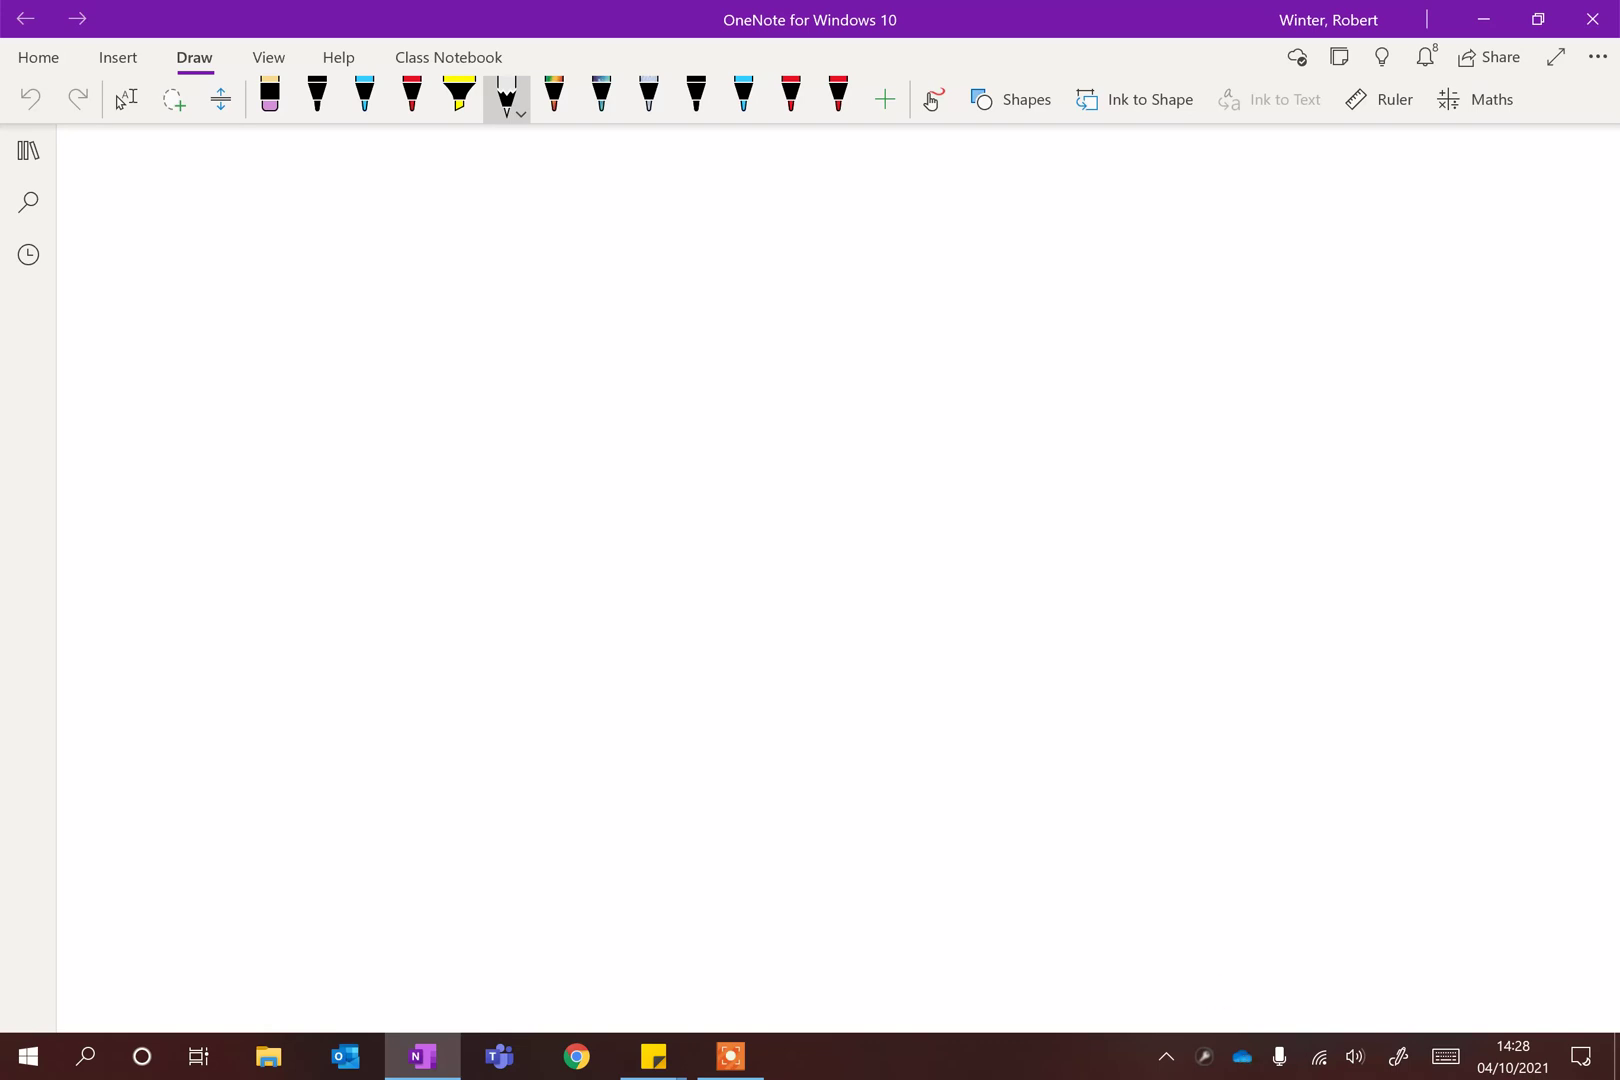
Step: Sketch a wide ellipse in light grey pencil as the top face of a low cylinder
mouse_move(727, 420)
left_mouse_down()
mouse_move(669, 639)
mouse_move(1063, 515)
left_mouse_up()
left_click_drag(658, 418, 943, 447)
mouse_move(329, 585)
left_mouse_down()
mouse_move(541, 442)
mouse_move(410, 492)
left_mouse_up()
mouse_move(546, 460)
left_mouse_down()
mouse_move(516, 469)
mouse_move(932, 435)
mouse_move(408, 492)
mouse_move(1158, 528)
left_mouse_up()
left_click_drag(772, 410, 959, 429)
Step: Sketch the cylinder's short vertical sides and curved base edge in light grey pencil
left_click_drag(379, 548, 386, 701)
mouse_move(377, 580)
left_mouse_down()
mouse_move(377, 712)
mouse_move(709, 760)
left_mouse_up()
mouse_move(428, 704)
left_mouse_down()
mouse_move(855, 771)
mouse_move(1100, 733)
left_mouse_up()
left_click_drag(656, 750, 1018, 705)
left_click_drag(526, 760, 1070, 692)
left_click_drag(1081, 512, 1086, 691)
left_click_drag(1075, 507, 1077, 595)
left_click_drag(757, 762, 1073, 663)
left_click_drag(1060, 480, 1088, 554)
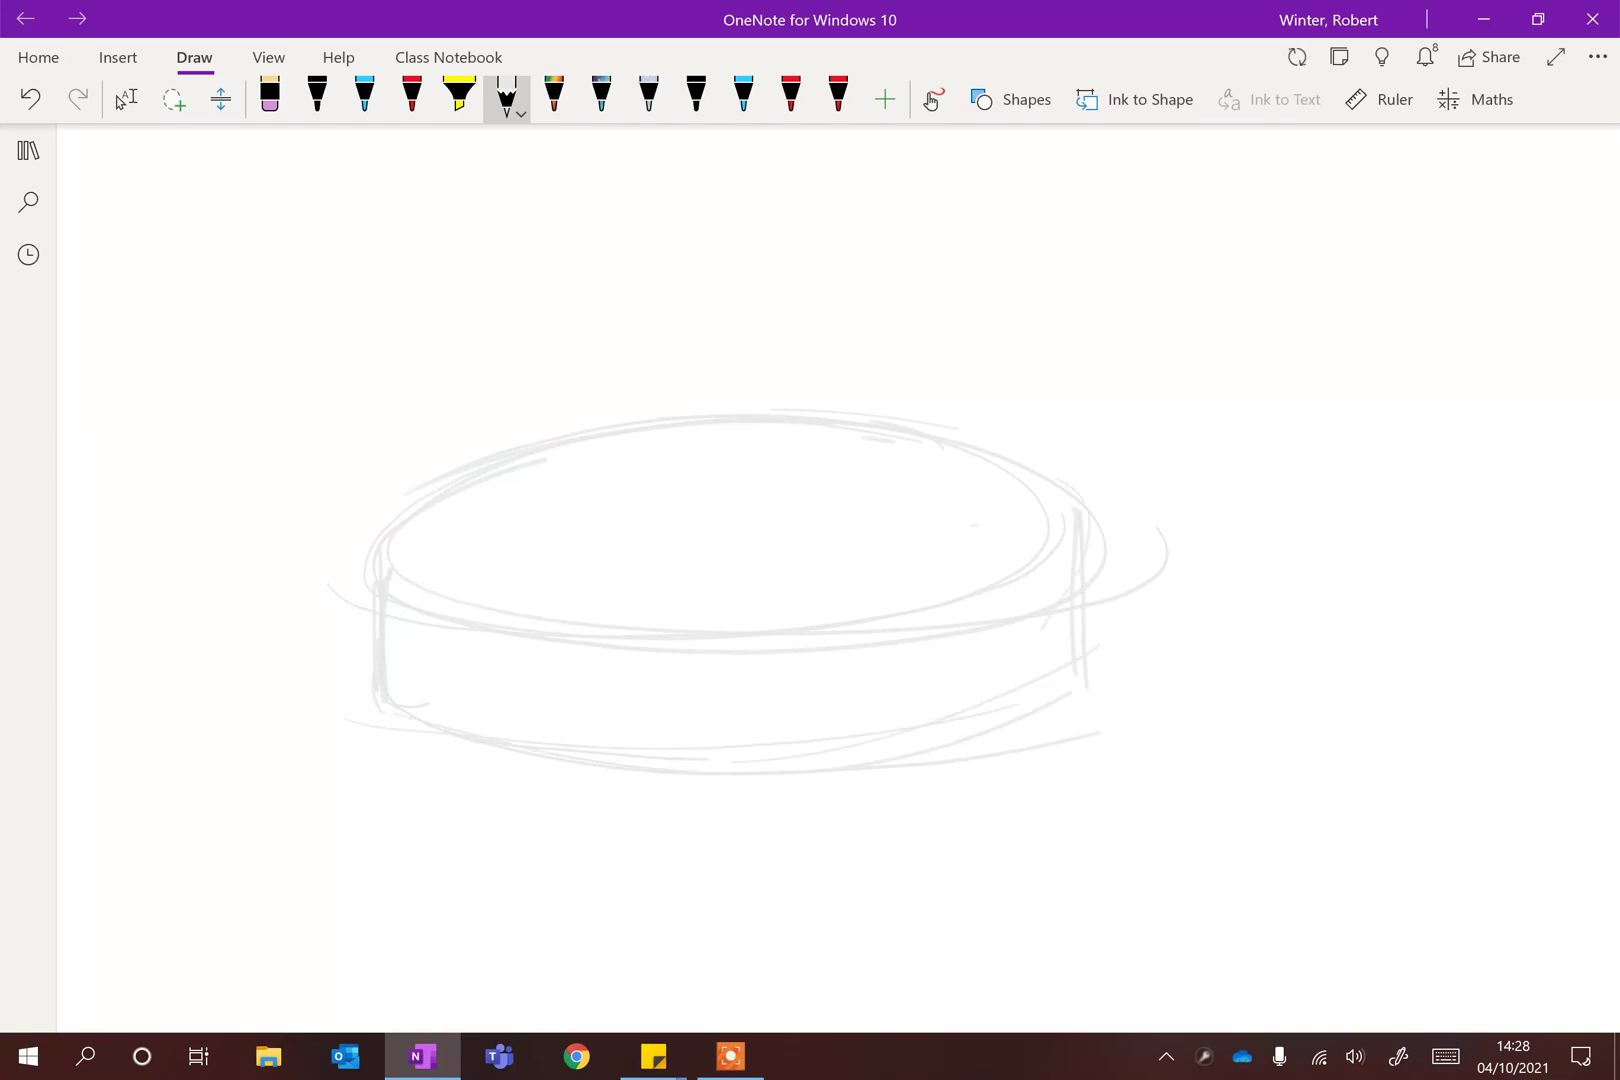
Step: Sketch the top face of a flat box in perspective, extending from behind and in front of the cylinder
scroll(748, 592, "down", 3)
scroll(640, 575, "up", 3)
scroll(640, 575, "right", 2)
scroll(520, 575, "left", 1)
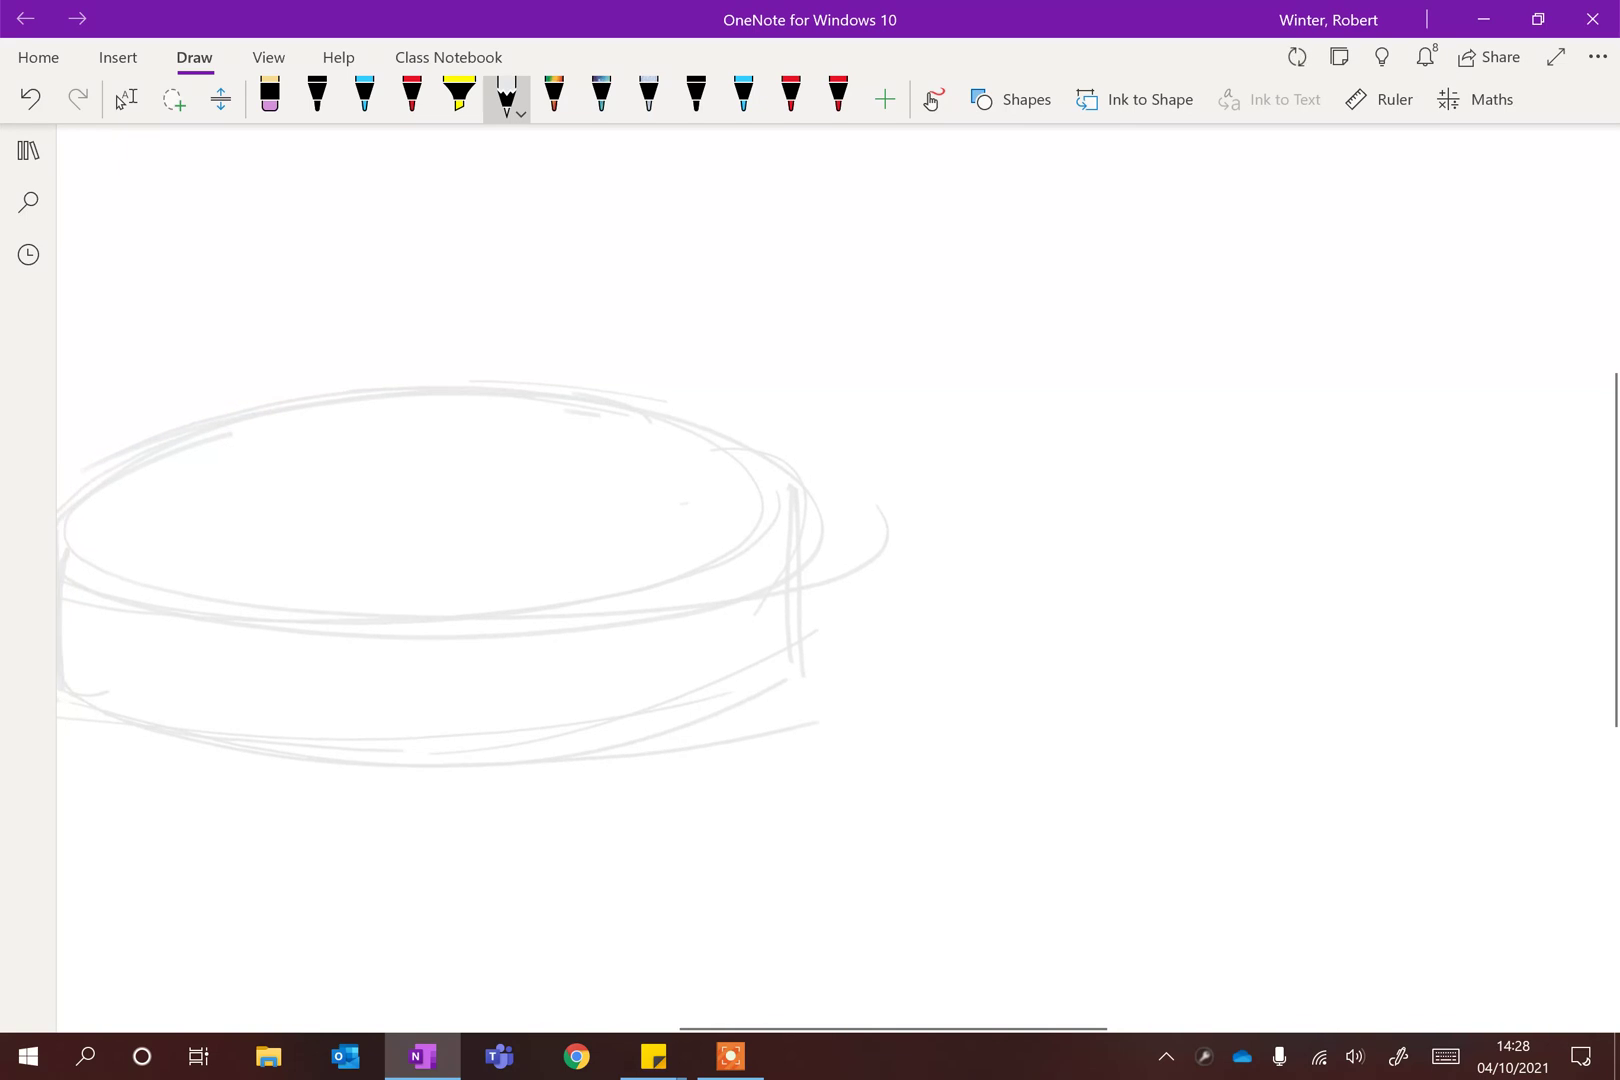
left_click_drag(908, 314, 734, 402)
mouse_move(724, 401)
left_mouse_down()
mouse_move(790, 349)
mouse_move(1265, 318)
left_mouse_up()
left_click_drag(866, 318, 1445, 310)
mouse_move(602, 620)
left_mouse_down()
mouse_move(549, 663)
mouse_move(585, 660)
left_mouse_up()
left_click_drag(476, 640, 1167, 663)
left_click_drag(530, 652, 1260, 642)
left_click_drag(1040, 662, 1233, 577)
mouse_move(1466, 288)
left_mouse_down()
mouse_move(1134, 683)
mouse_move(1163, 675)
left_mouse_up()
Step: Sketch the flat box's vertical edges and lower front and side edges in light grey pencil
mouse_move(1362, 405)
left_mouse_down()
mouse_move(1169, 633)
mouse_move(1132, 850)
left_mouse_up()
mouse_move(1132, 675)
left_mouse_down()
mouse_move(1309, 640)
mouse_move(1410, 559)
left_mouse_up()
left_click_drag(1143, 852, 1453, 456)
left_click_drag(1440, 305, 1410, 499)
left_click_drag(540, 682, 640, 828)
left_click_drag(762, 831, 1101, 843)
mouse_move(507, 674)
left_mouse_down()
mouse_move(519, 763)
mouse_move(1176, 863)
left_mouse_up()
left_click_drag(469, 840, 1018, 843)
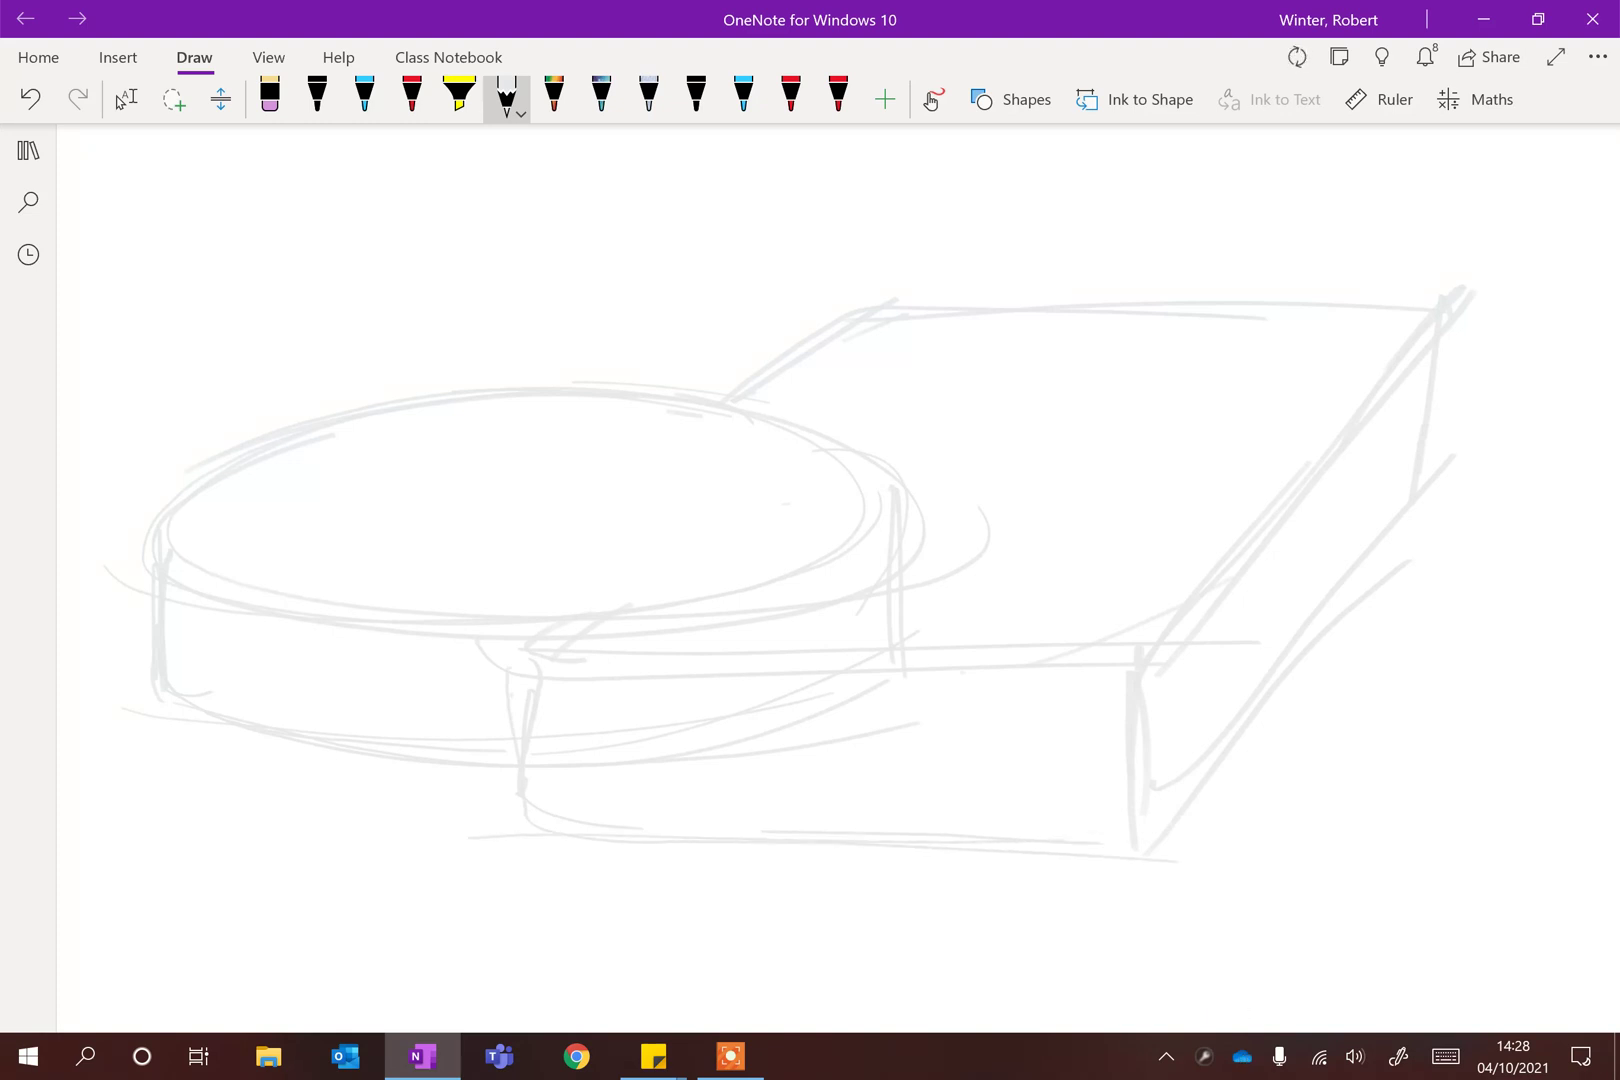
Step: Pencil in rounded curves at the flat box's lower front corners and far side corner
scroll(589, 516, "down", 2)
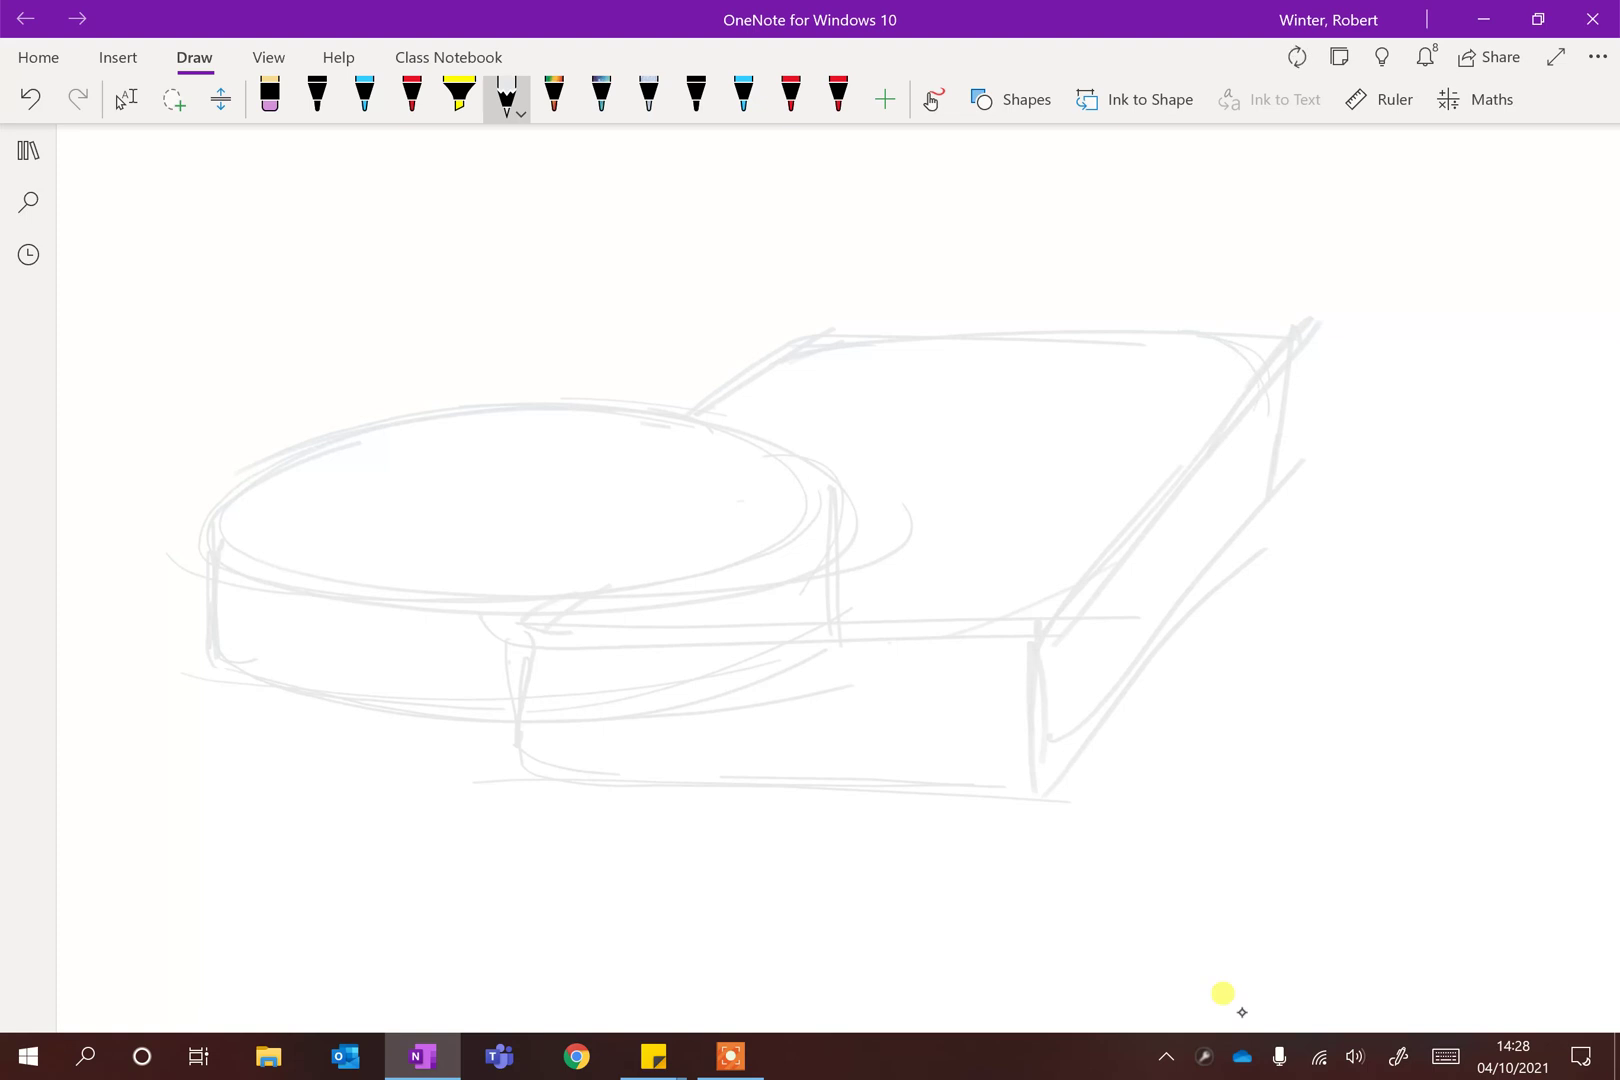
left_click_drag(1081, 750, 929, 778)
left_click_drag(1028, 764, 1100, 690)
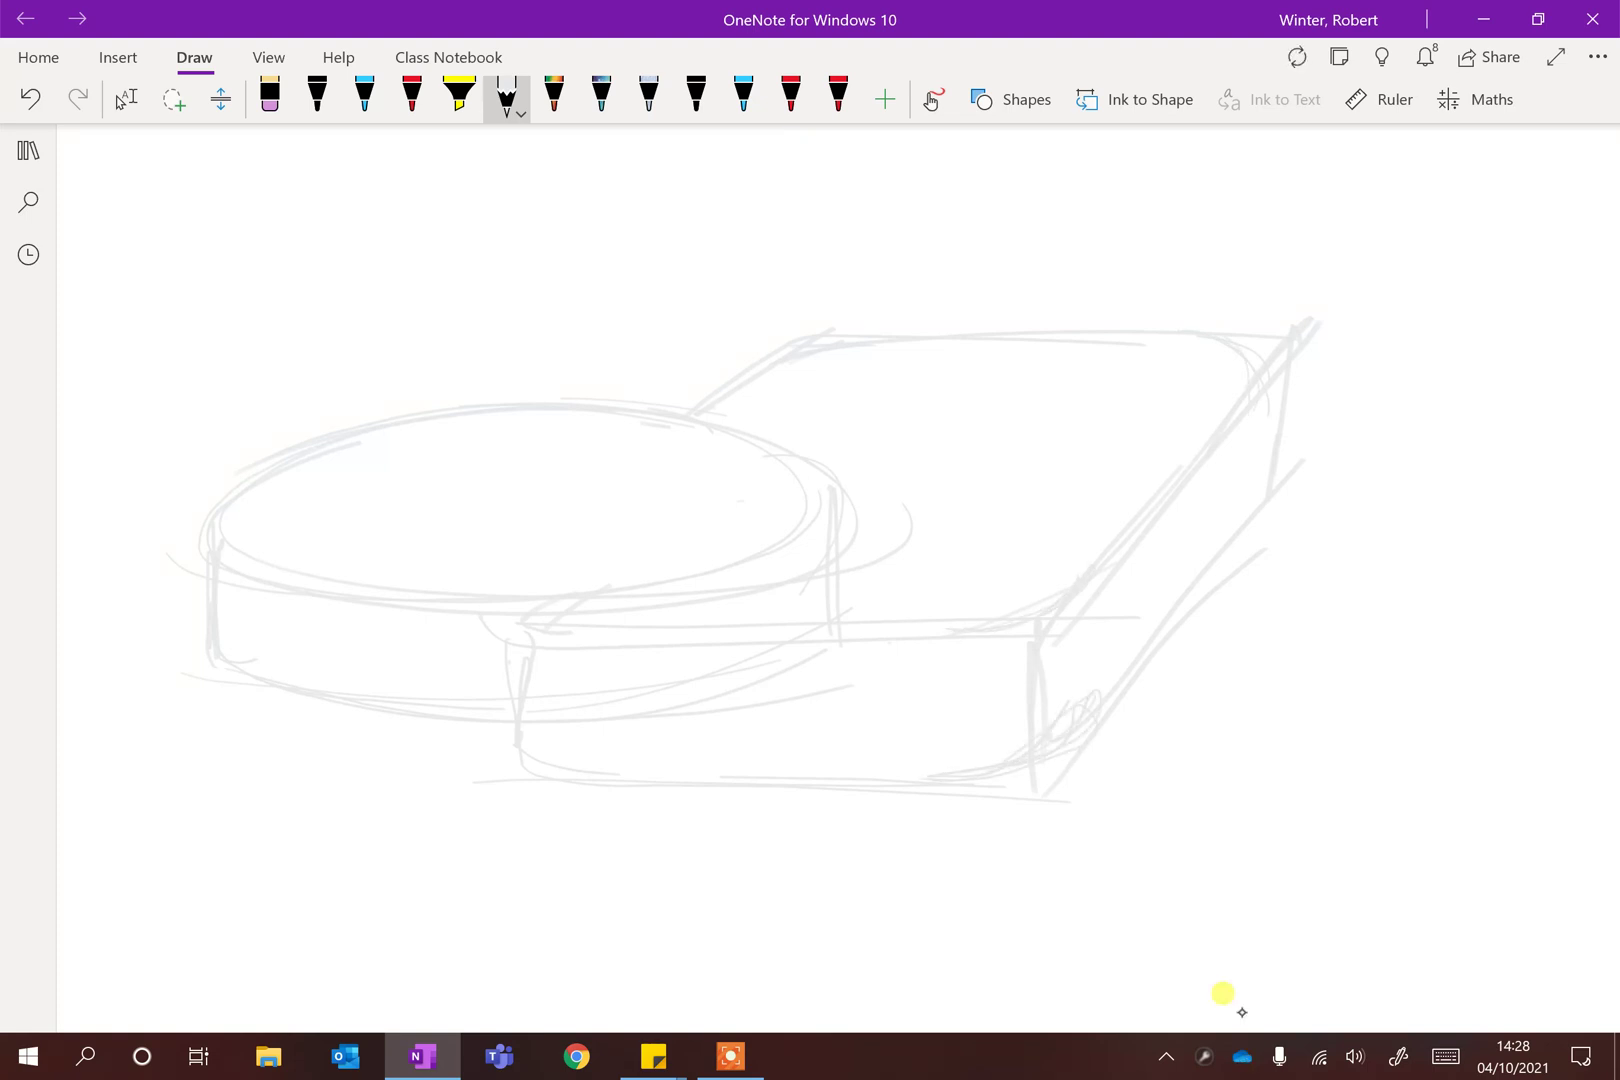
left_click_drag(545, 726, 642, 778)
left_click_drag(1245, 451, 1212, 549)
left_click_drag(1242, 456, 1246, 504)
left_click_drag(1251, 415, 1249, 466)
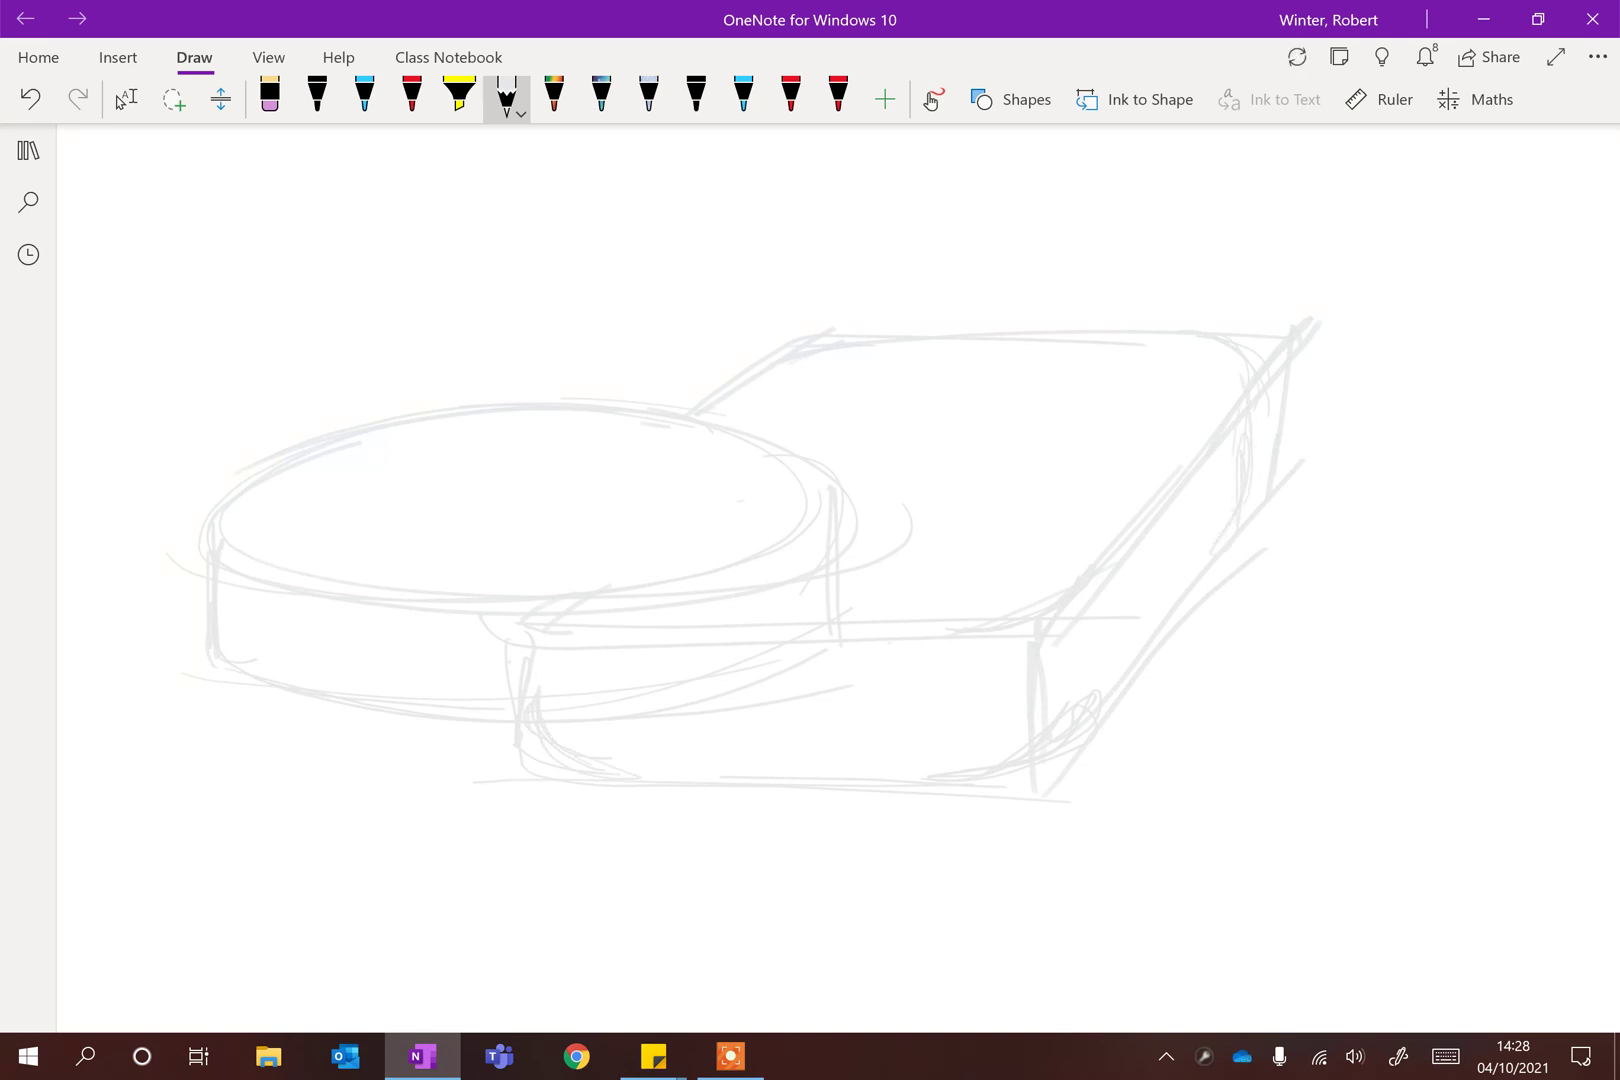
Step: Sketch a shallow dome on top of the cylinder in light grey pencil, with a curved base ellipse inside the rim
left_click(125, 98)
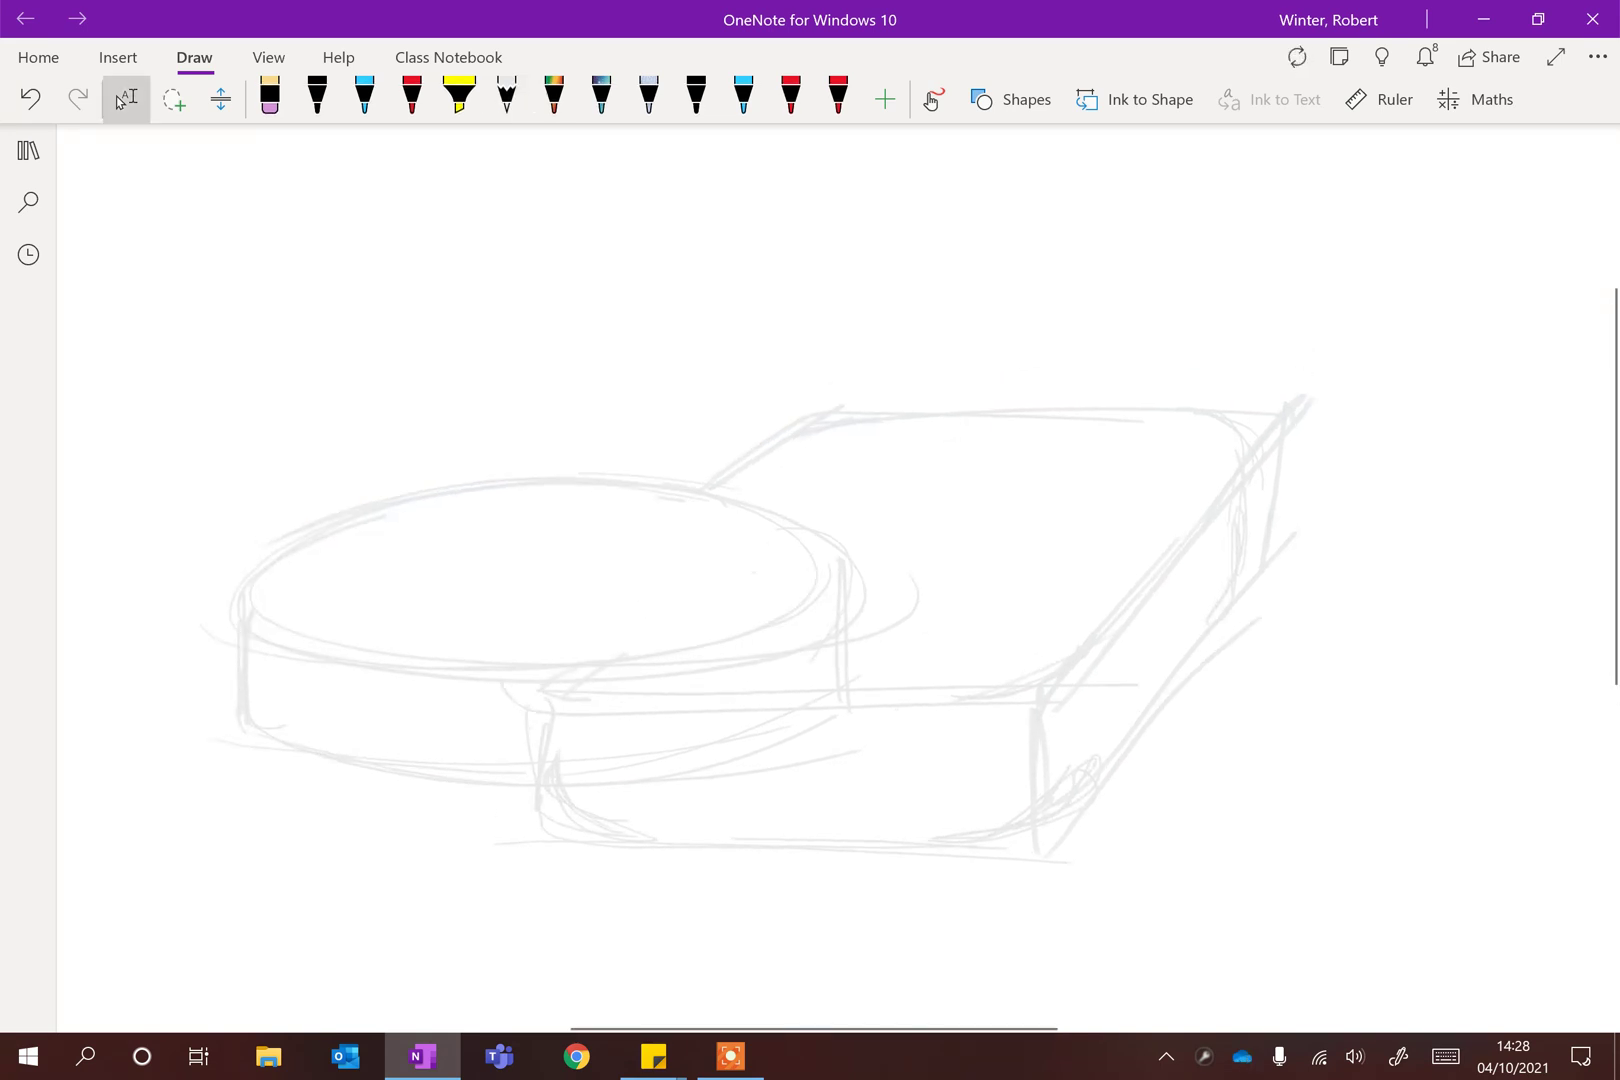
scroll(838, 576, "up", 1)
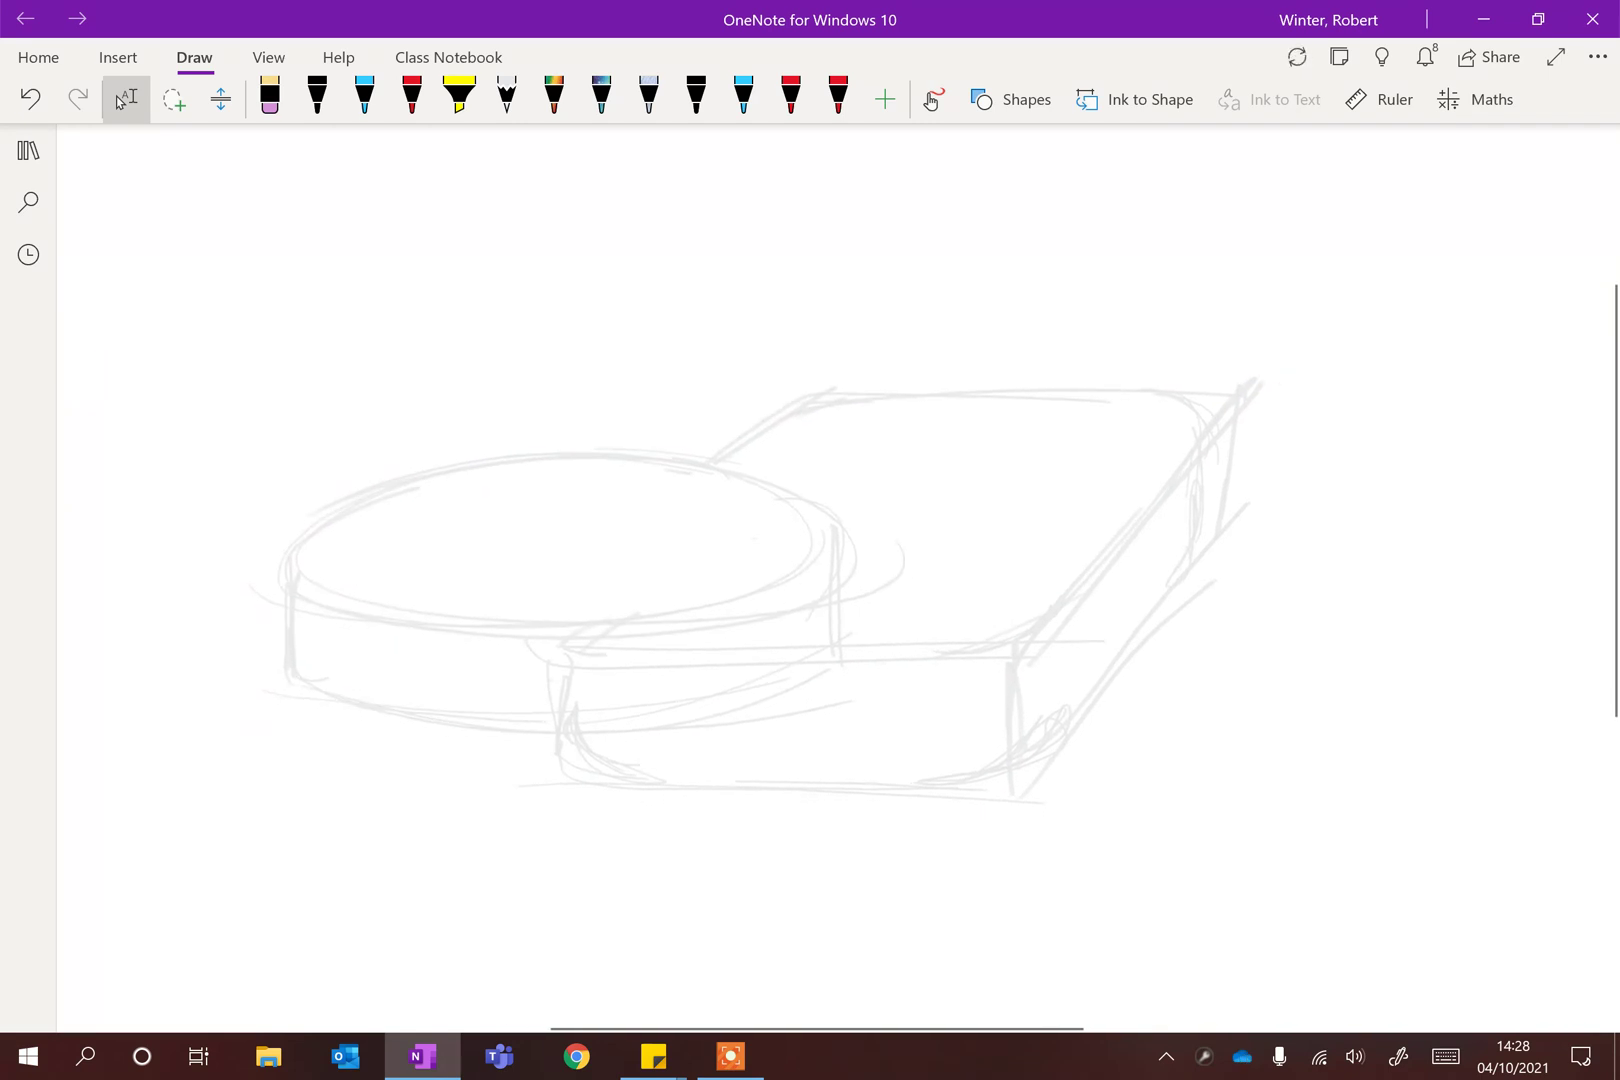
left_click(506, 98)
mouse_move(342, 505)
left_mouse_down()
mouse_move(460, 398)
mouse_move(675, 401)
left_mouse_up()
left_click_drag(555, 381, 800, 498)
left_click_drag(336, 522, 455, 570)
mouse_move(370, 549)
left_mouse_down()
mouse_move(527, 581)
mouse_move(676, 564)
mouse_move(767, 515)
left_mouse_up()
mouse_move(306, 520)
left_mouse_down()
mouse_move(577, 577)
mouse_move(745, 494)
mouse_move(680, 556)
left_mouse_up()
left_click_drag(770, 492, 712, 548)
left_click_drag(446, 566, 643, 563)
mouse_move(367, 489)
left_mouse_down()
mouse_move(443, 415)
mouse_move(582, 390)
left_mouse_up()
left_click_drag(400, 424, 585, 377)
mouse_move(473, 584)
left_mouse_down()
mouse_move(539, 582)
mouse_move(651, 540)
left_mouse_up()
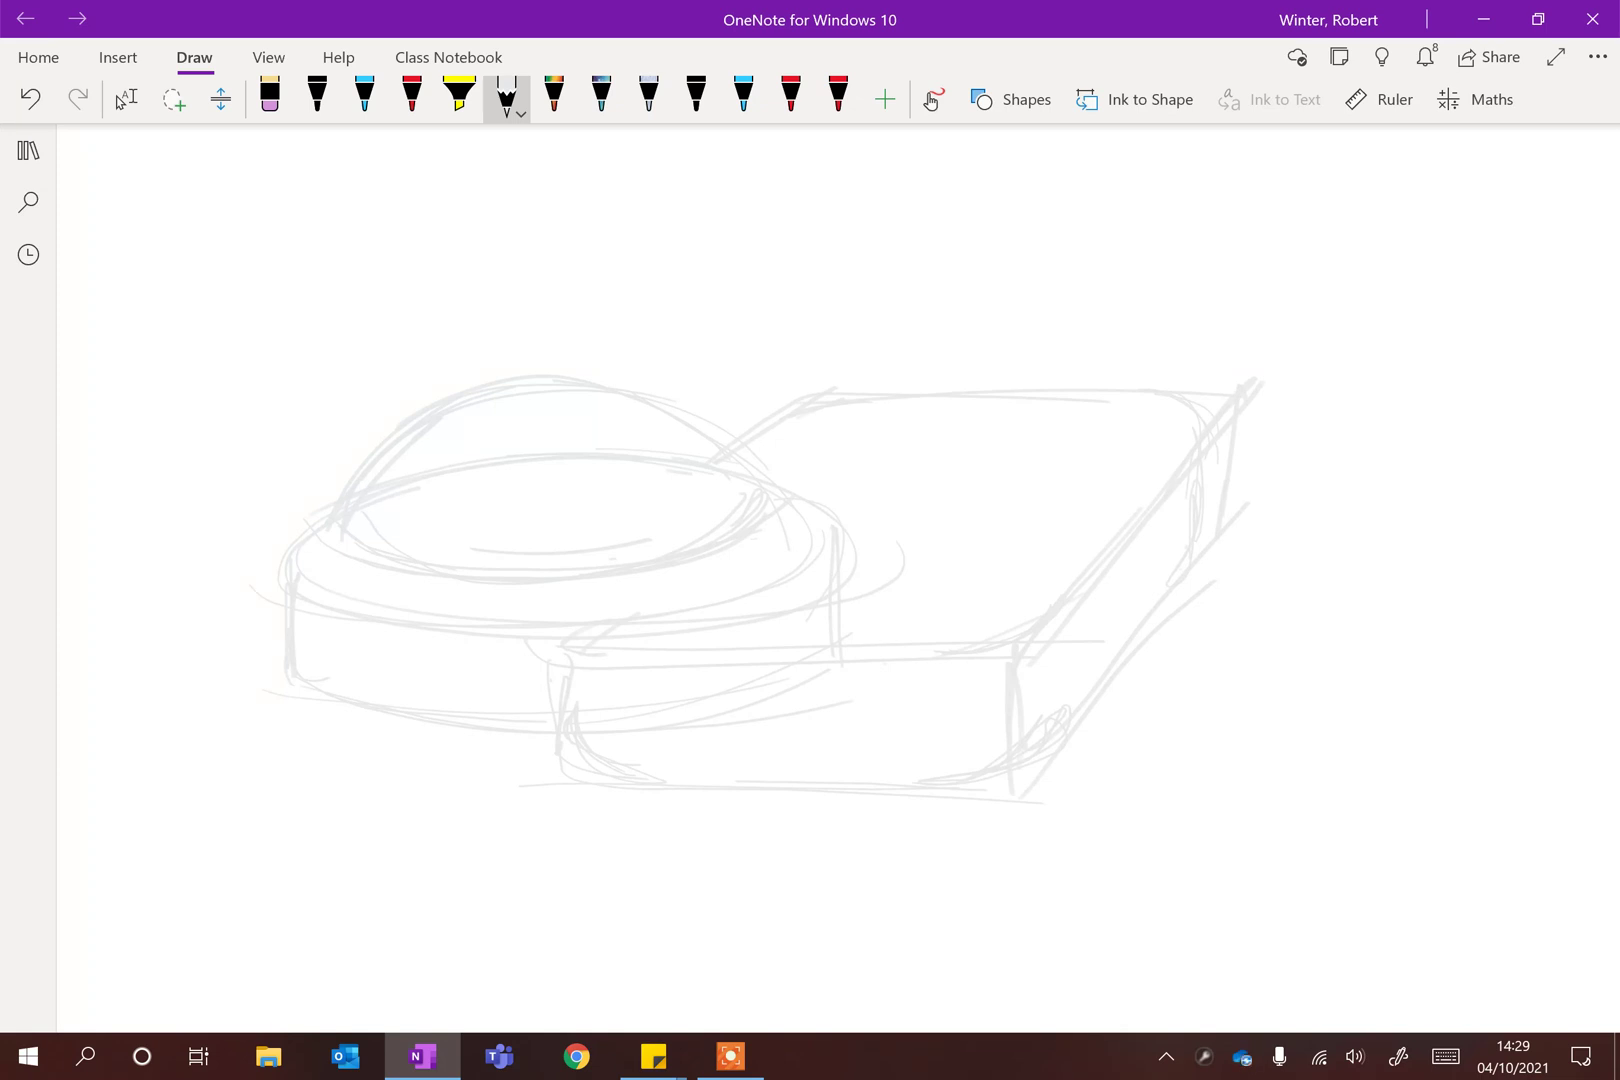
Step: Sketch small faint construction lines above the main drawing, suggesting a side view of the dome and bases
mouse_move(396, 212)
left_mouse_down()
mouse_move(400, 265)
mouse_move(620, 214)
left_mouse_up()
left_click_drag(420, 273, 655, 274)
mouse_move(425, 215)
left_mouse_down()
mouse_move(752, 194)
mouse_move(797, 270)
left_mouse_up()
mouse_move(650, 274)
left_mouse_down()
mouse_move(797, 270)
mouse_move(740, 275)
left_mouse_up()
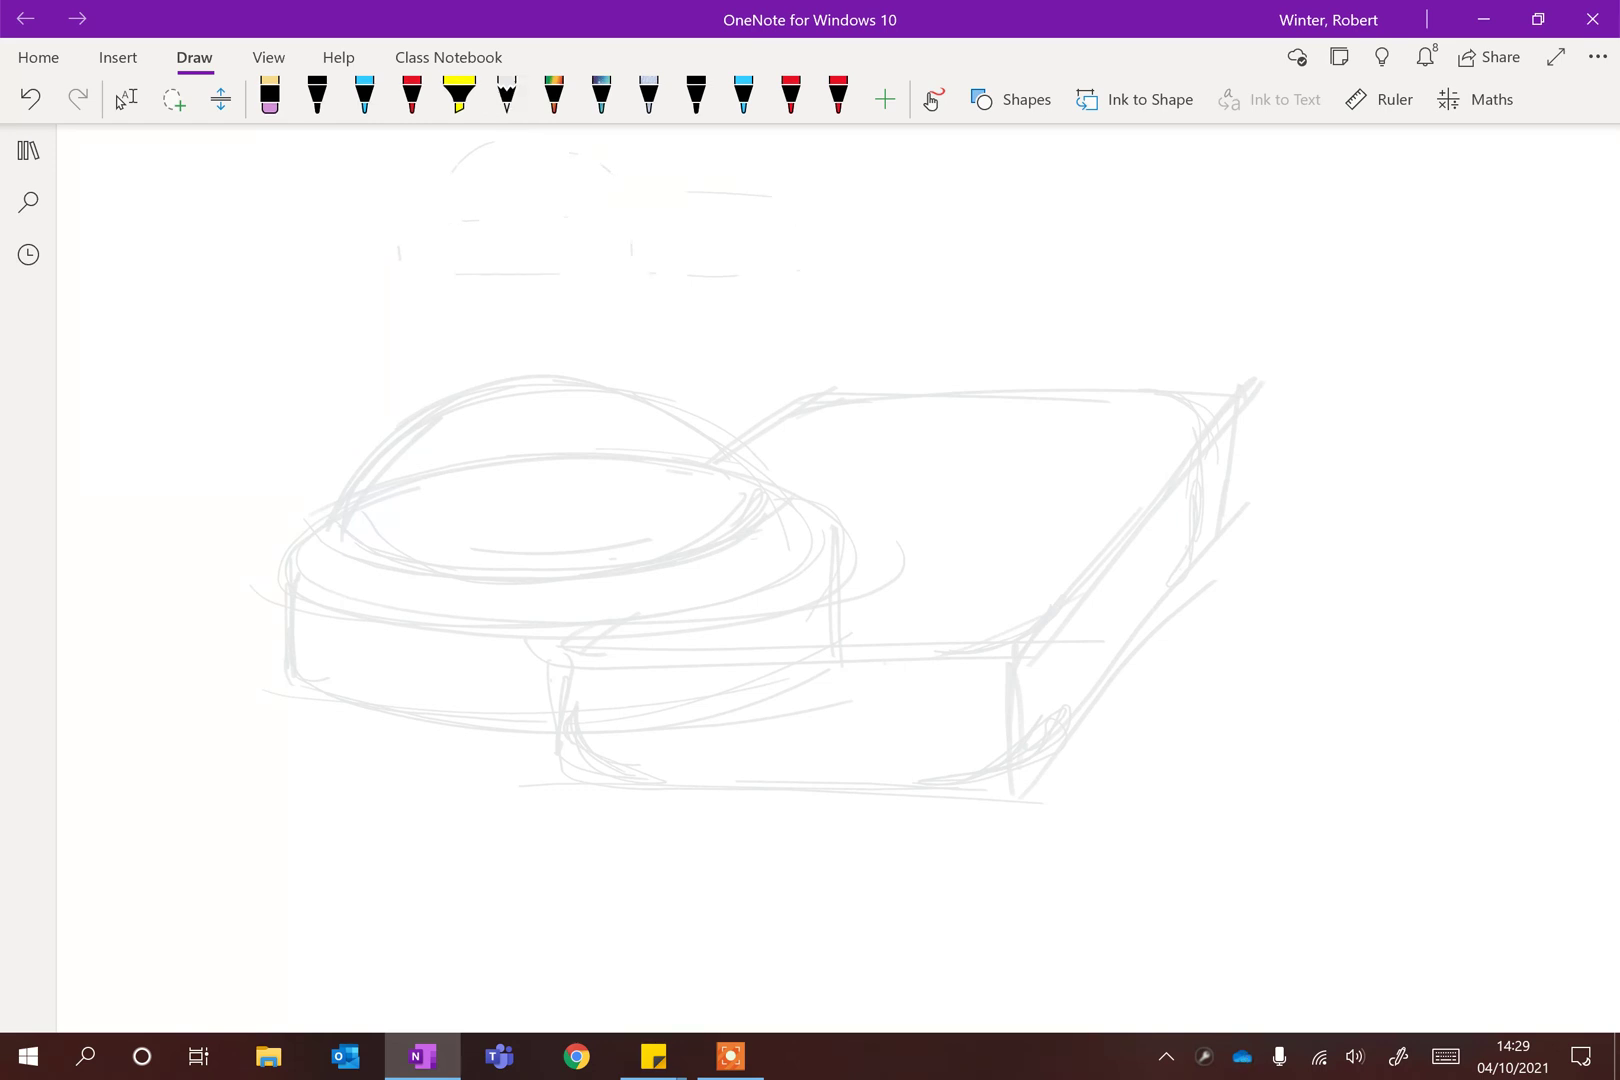
Step: Outline the box's top face in black pen along its back edge, rounded far corner and long side edge
left_click(506, 97)
left_click(317, 95)
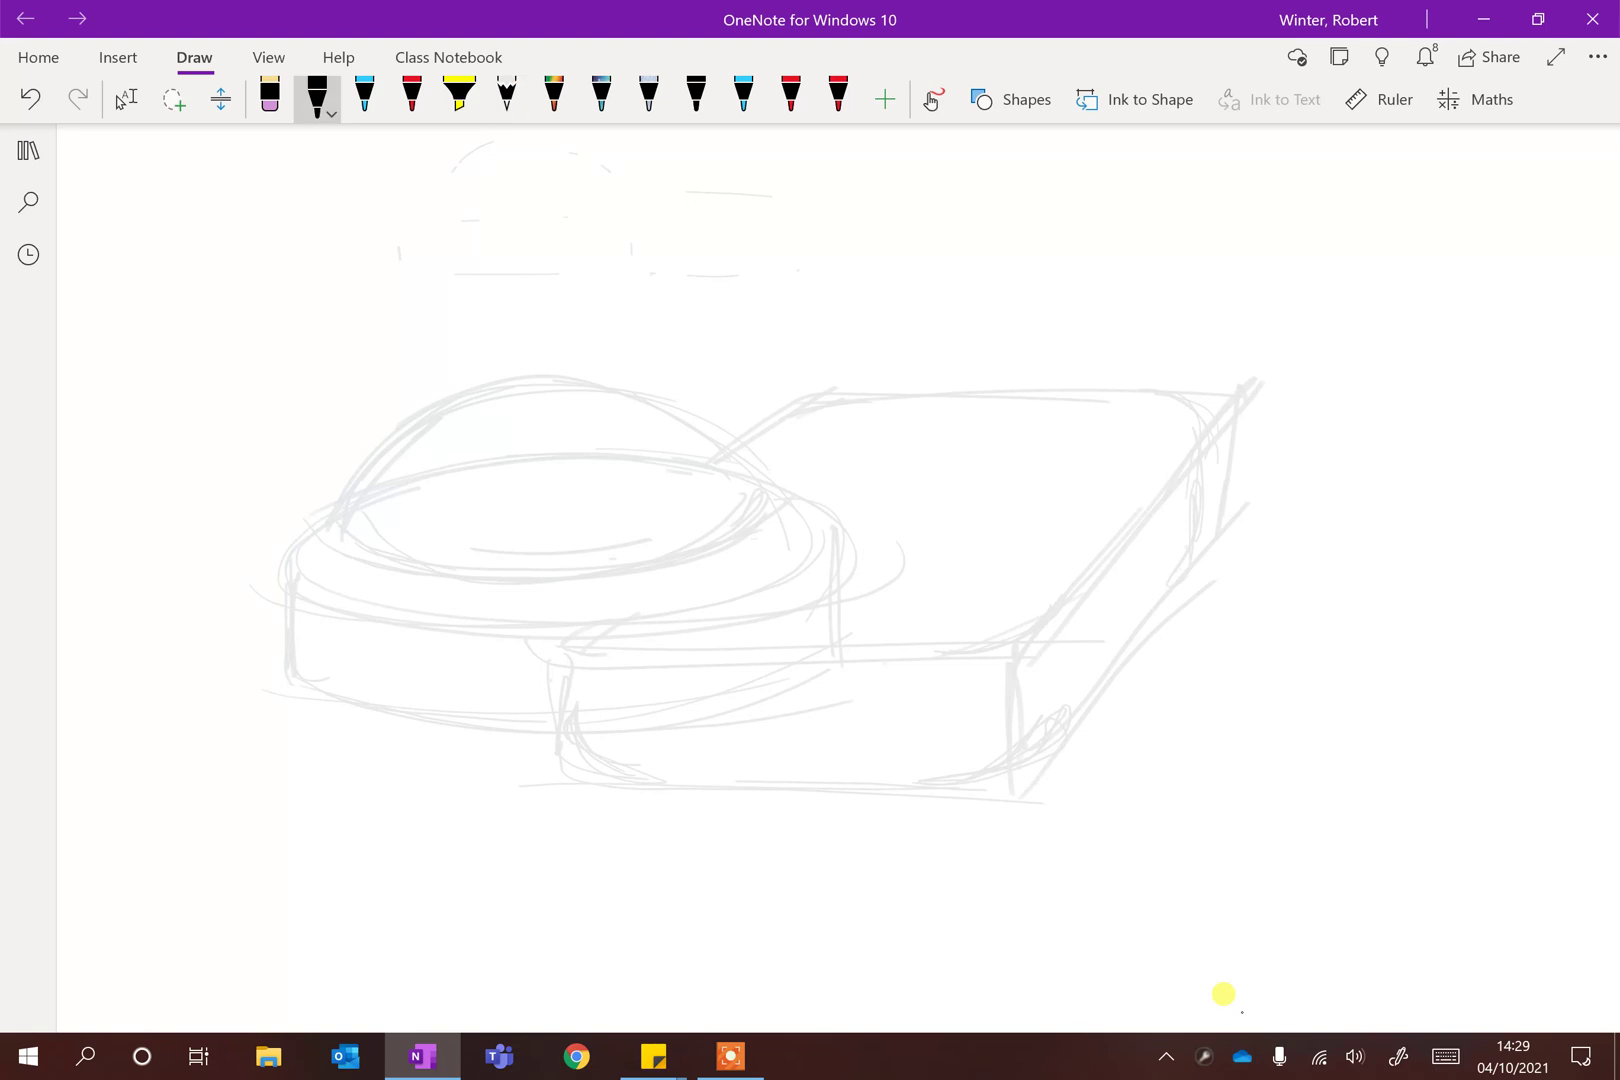
left_click(317, 95)
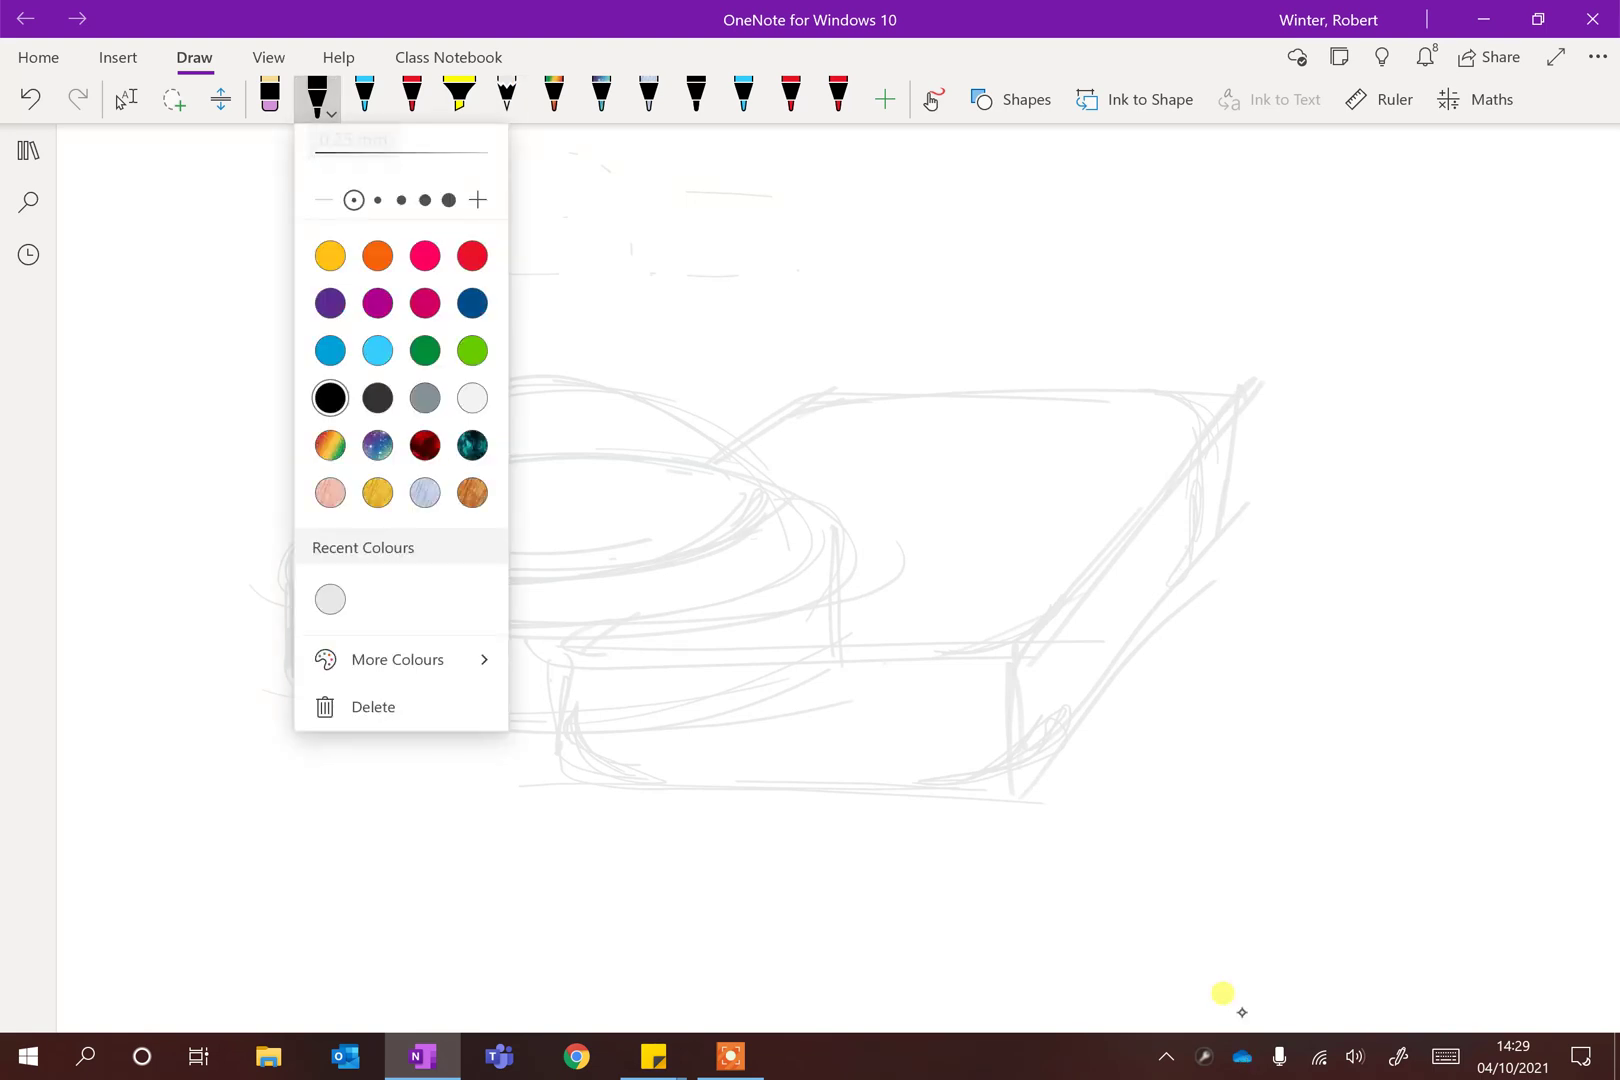
key("Escape")
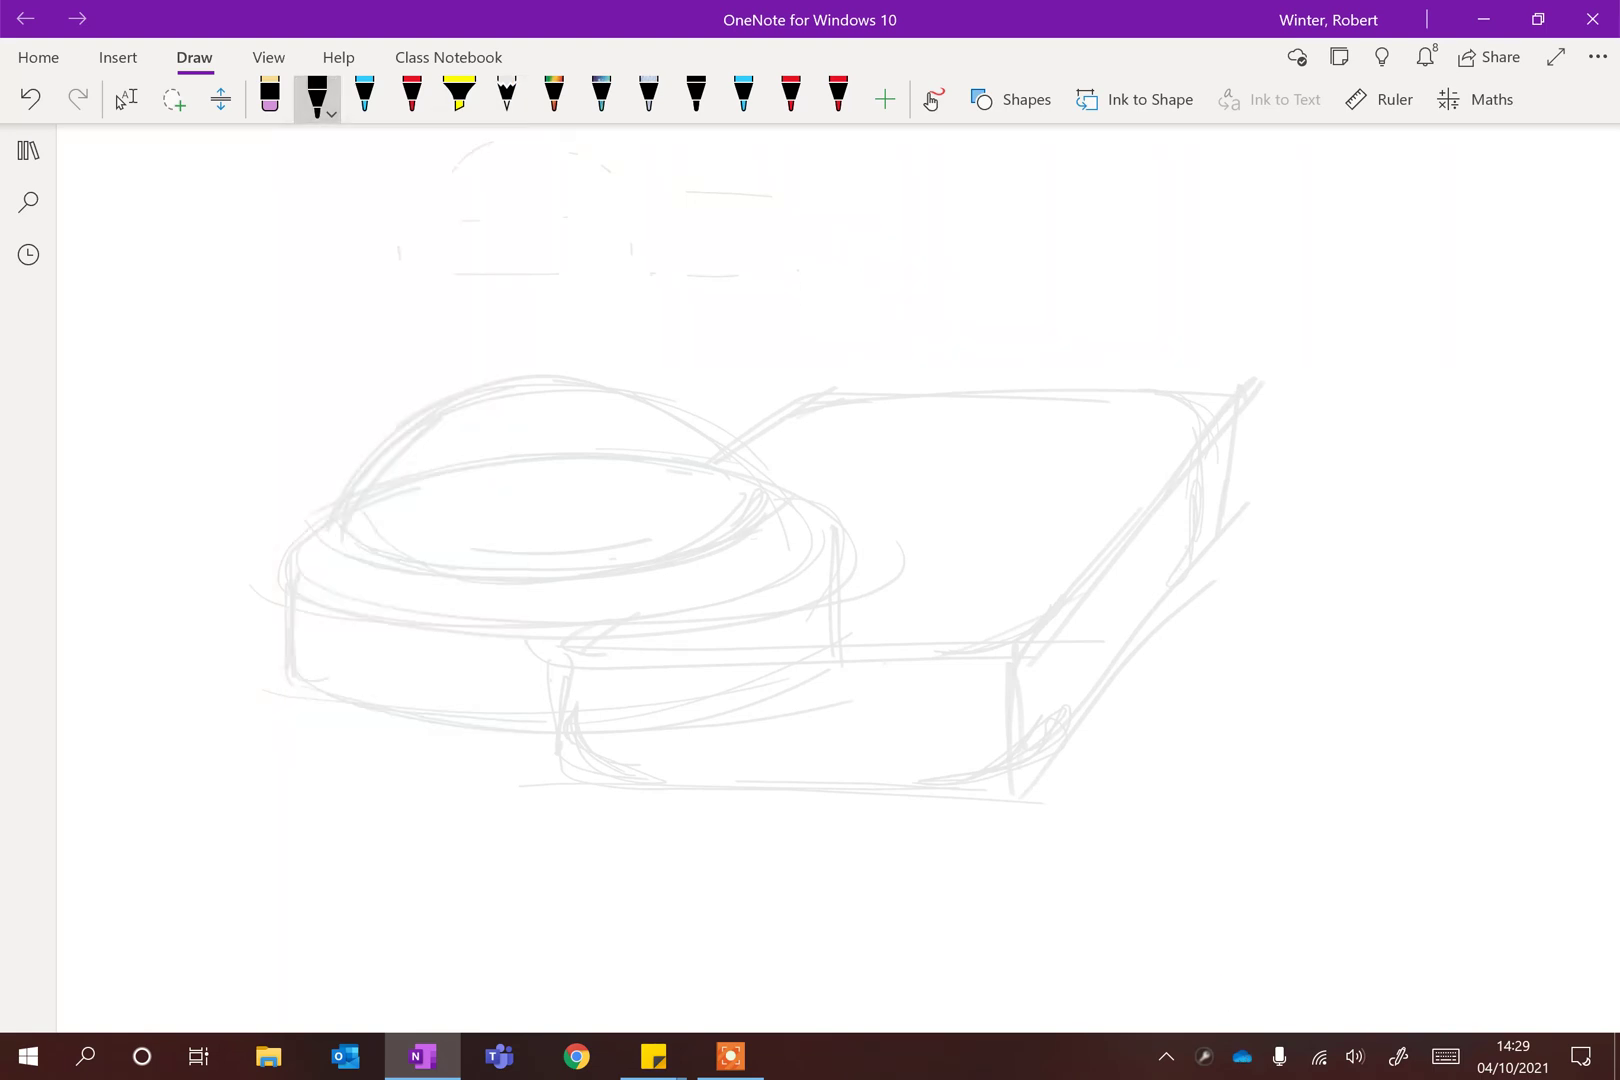
mouse_move(731, 448)
left_mouse_down()
mouse_move(796, 405)
mouse_move(857, 396)
mouse_move(1158, 390)
left_mouse_up()
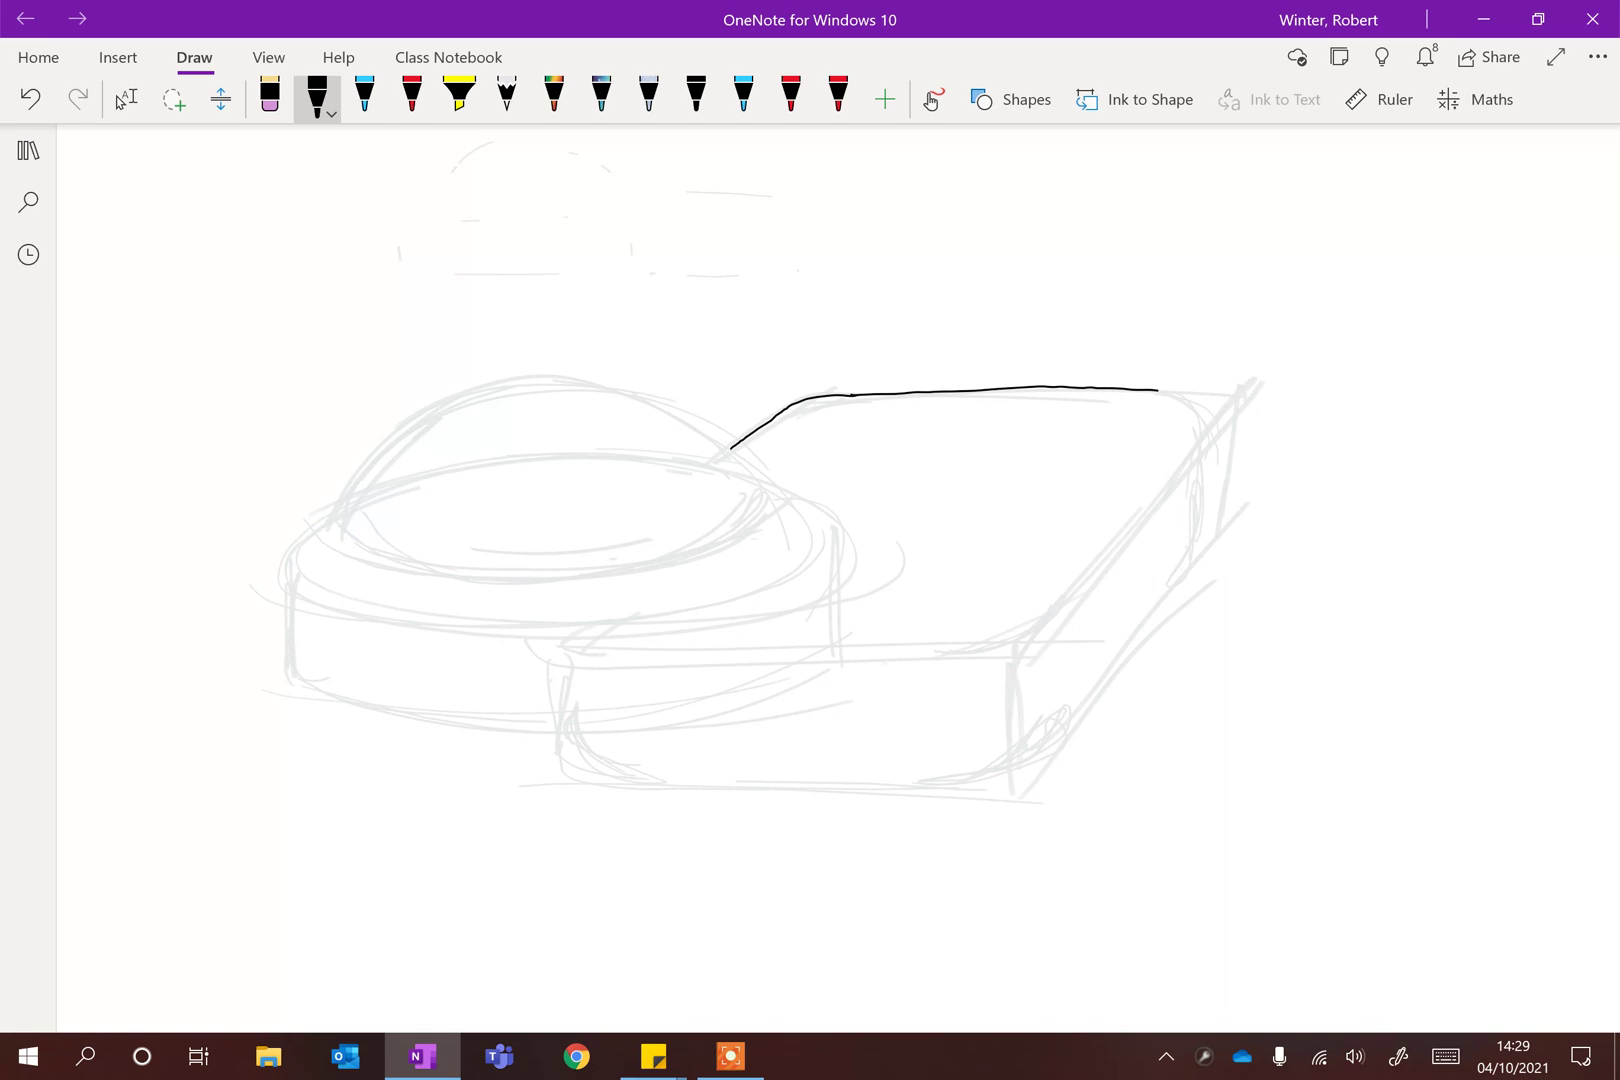
scroll(838, 578, "up", 5)
mouse_move(972, 319)
left_mouse_down()
mouse_move(1031, 336)
mouse_move(1048, 398)
left_mouse_up()
mouse_move(607, 762)
left_mouse_down()
mouse_move(734, 727)
mouse_move(813, 668)
mouse_move(1004, 450)
left_mouse_up()
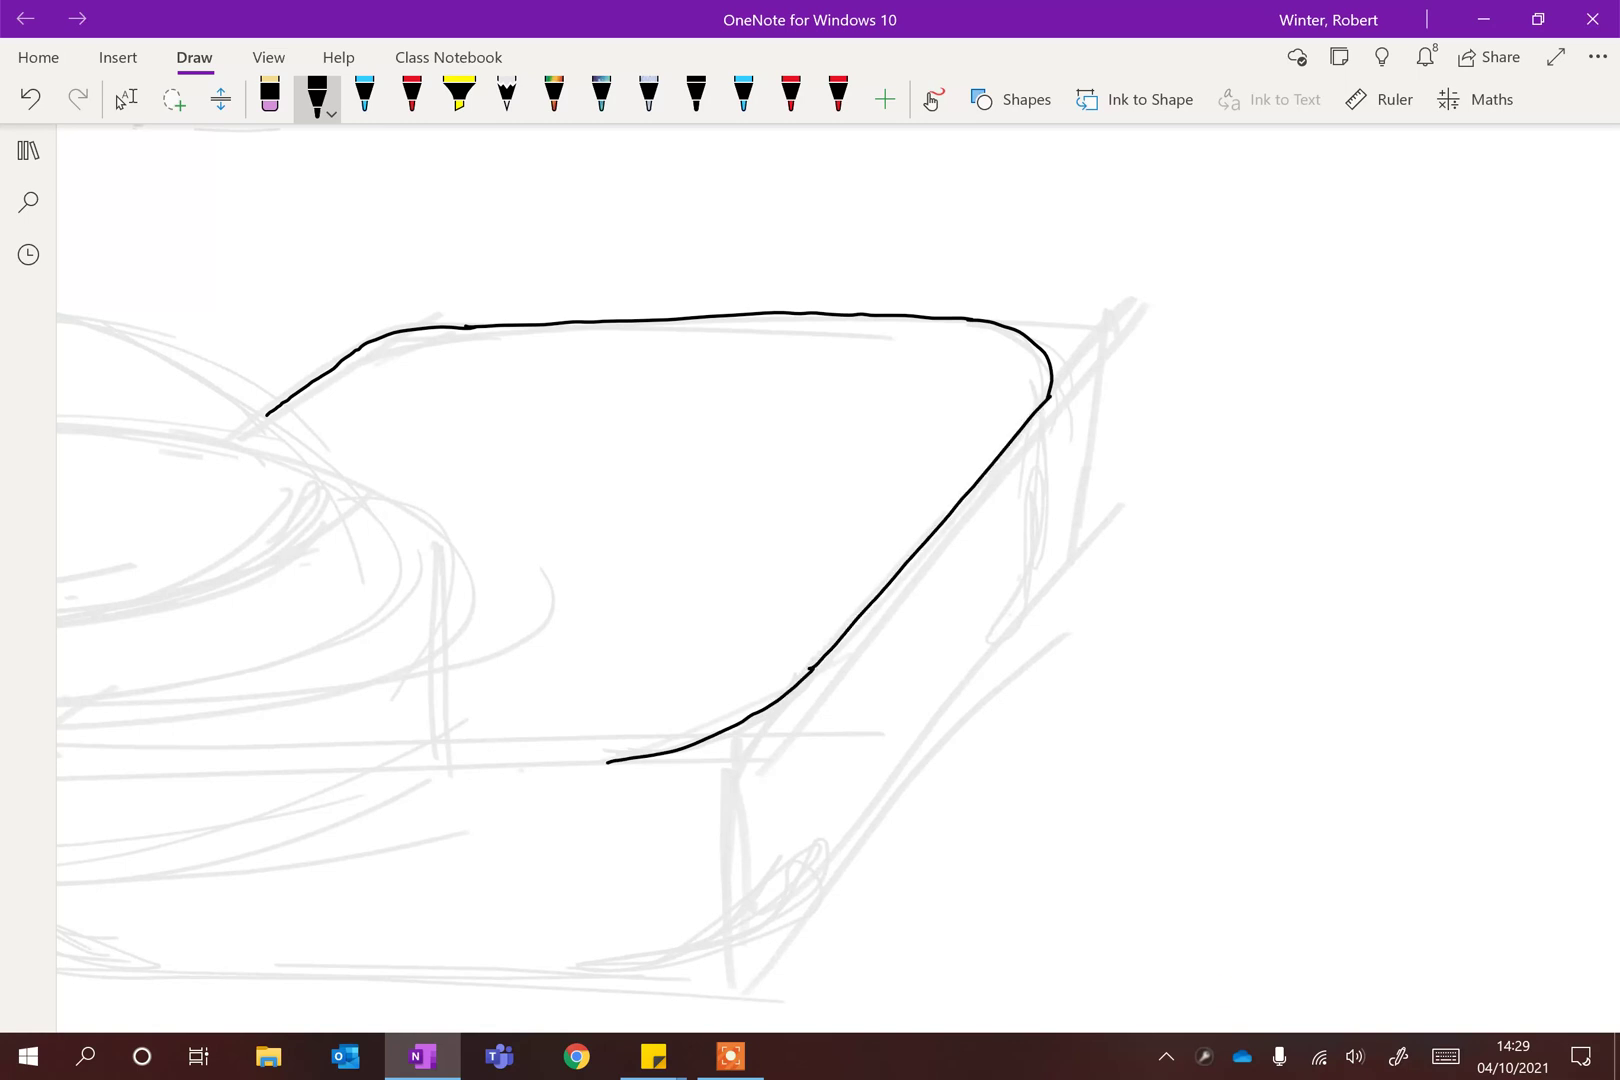
Step: Outline the box's vertical edges, rounded base and curved front top edge in black pen
scroll(838, 578, "down", 2)
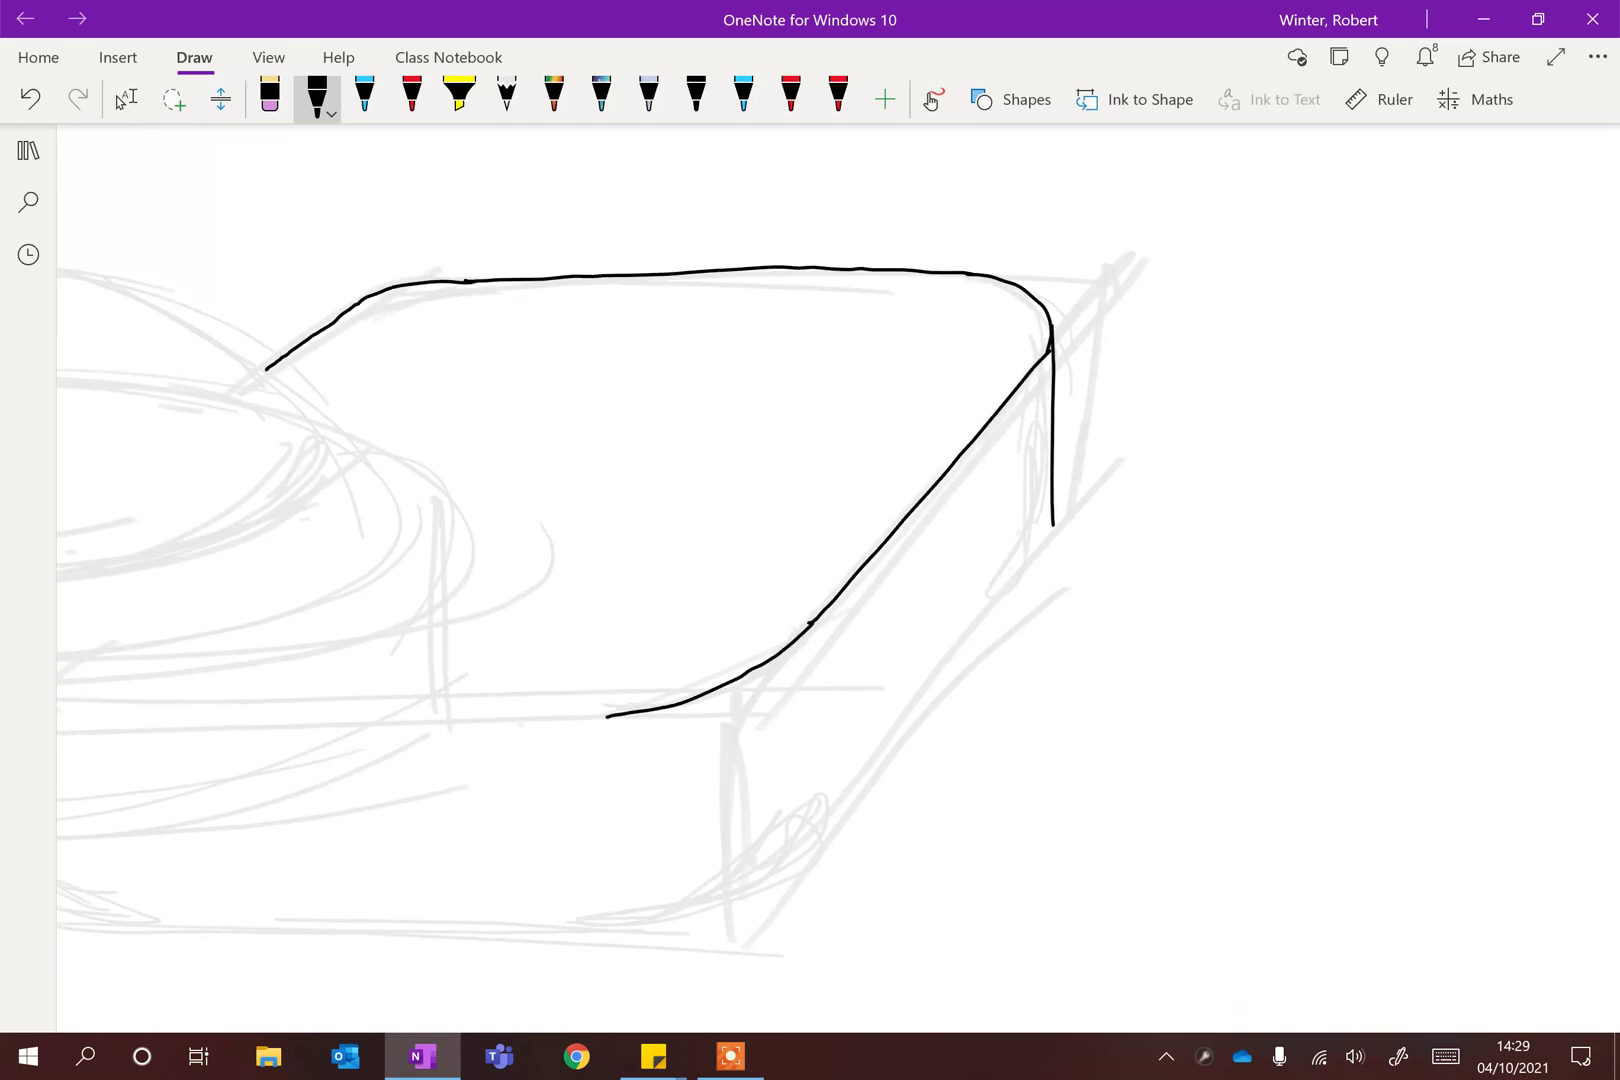
mouse_move(600, 799)
left_mouse_down()
mouse_move(730, 766)
mouse_move(818, 703)
mouse_move(1053, 396)
left_mouse_up()
scroll(615, 475, "down", 2)
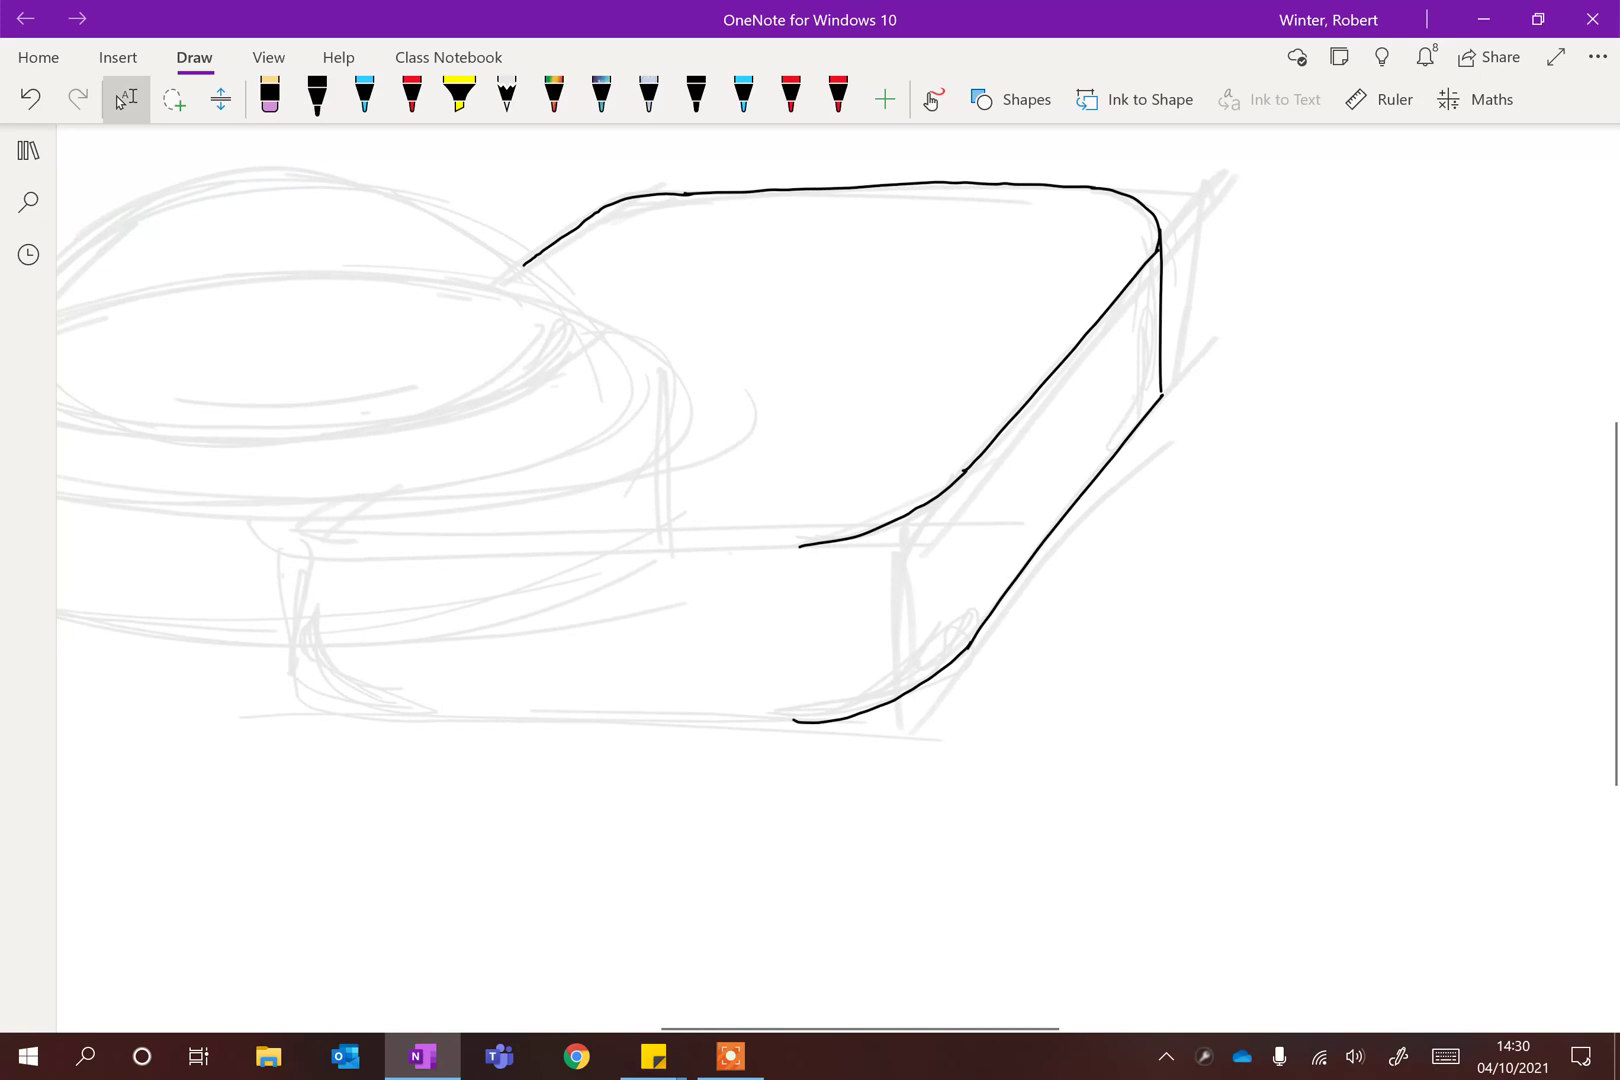
left_click_drag(290, 537, 295, 683)
left_click_drag(312, 508, 289, 541)
mouse_move(333, 697)
left_mouse_down()
mouse_move(524, 719)
mouse_move(790, 718)
left_mouse_up()
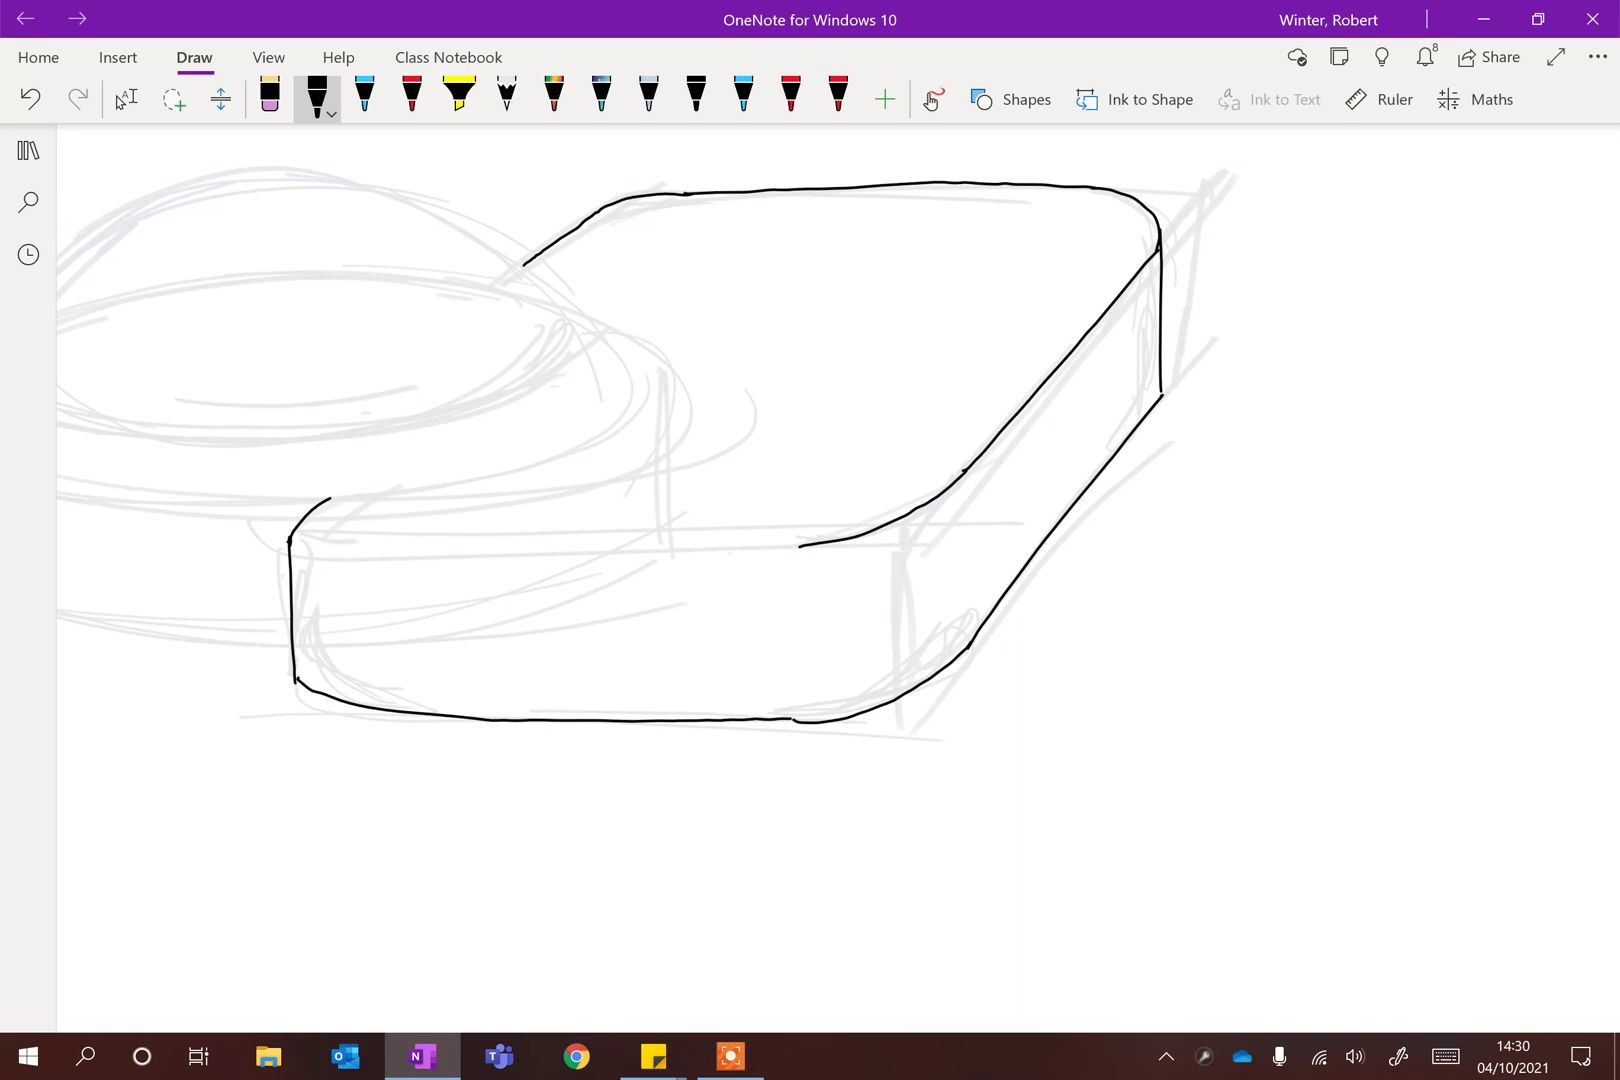
mouse_move(326, 501)
left_mouse_down()
mouse_move(542, 565)
mouse_move(806, 548)
left_mouse_up()
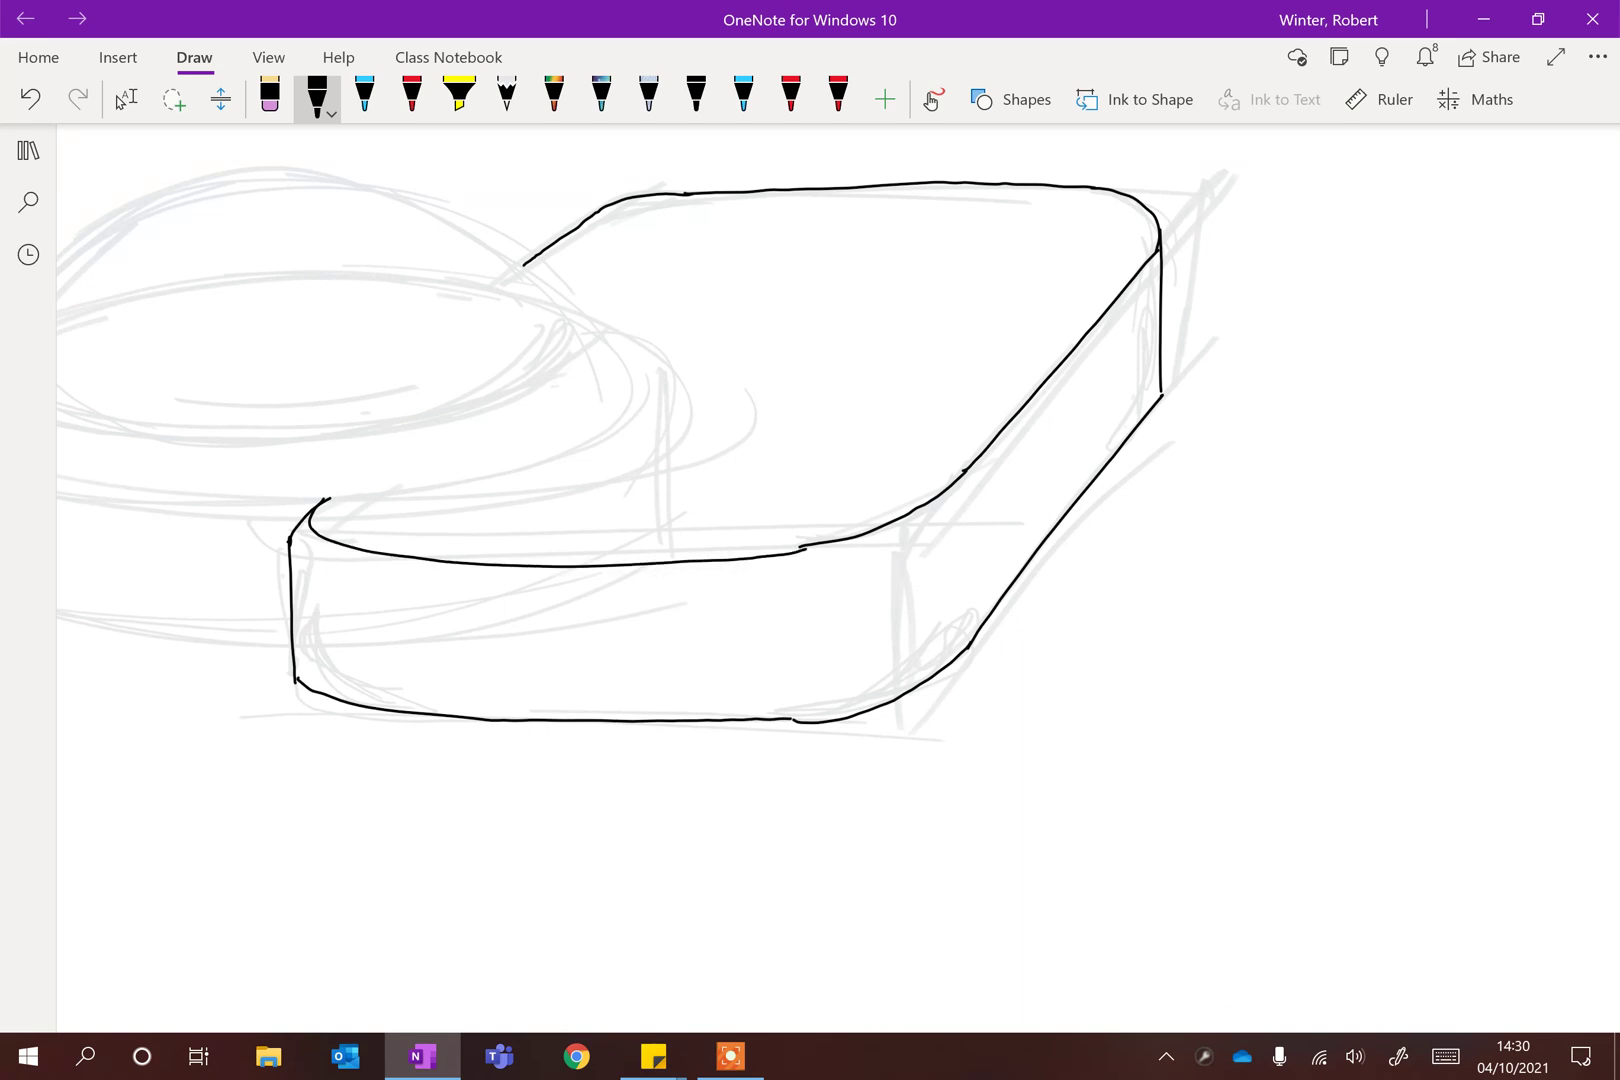
Step: Outline the cylinder's front top rim, outer side edge and base curve up to the box in black pen
scroll(720, 460, "left", 5)
scroll(720, 460, "up", 1)
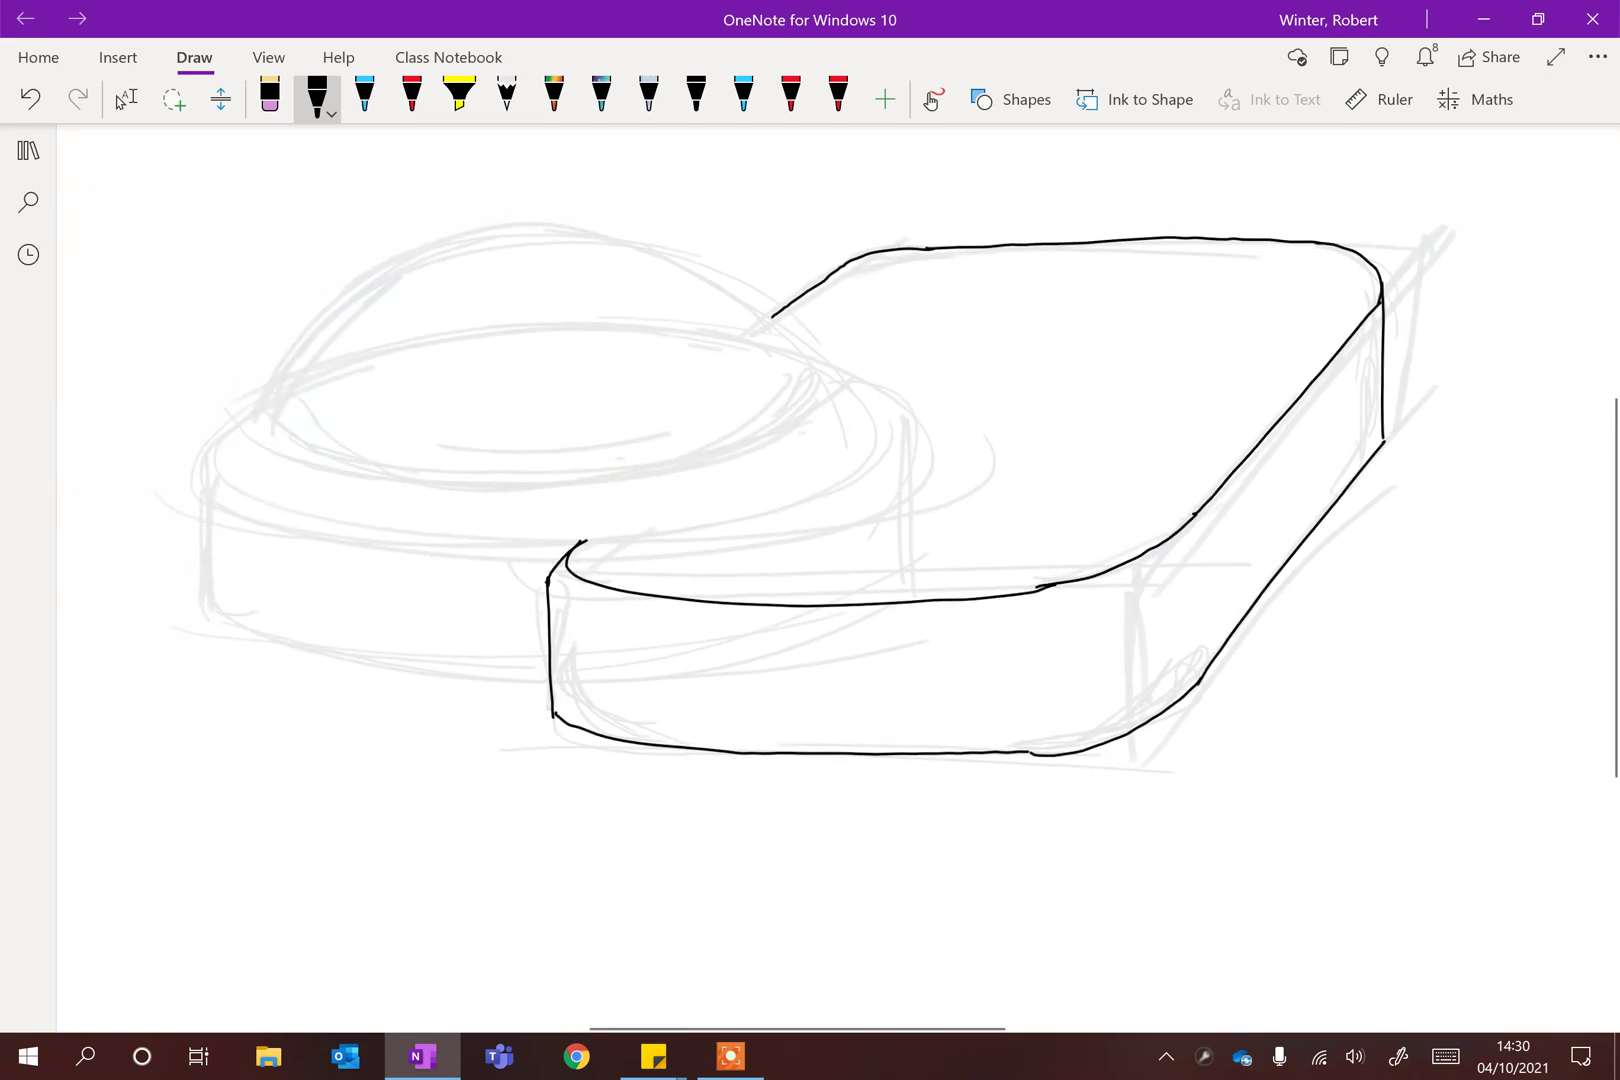
left_click(125, 99)
left_click(317, 97)
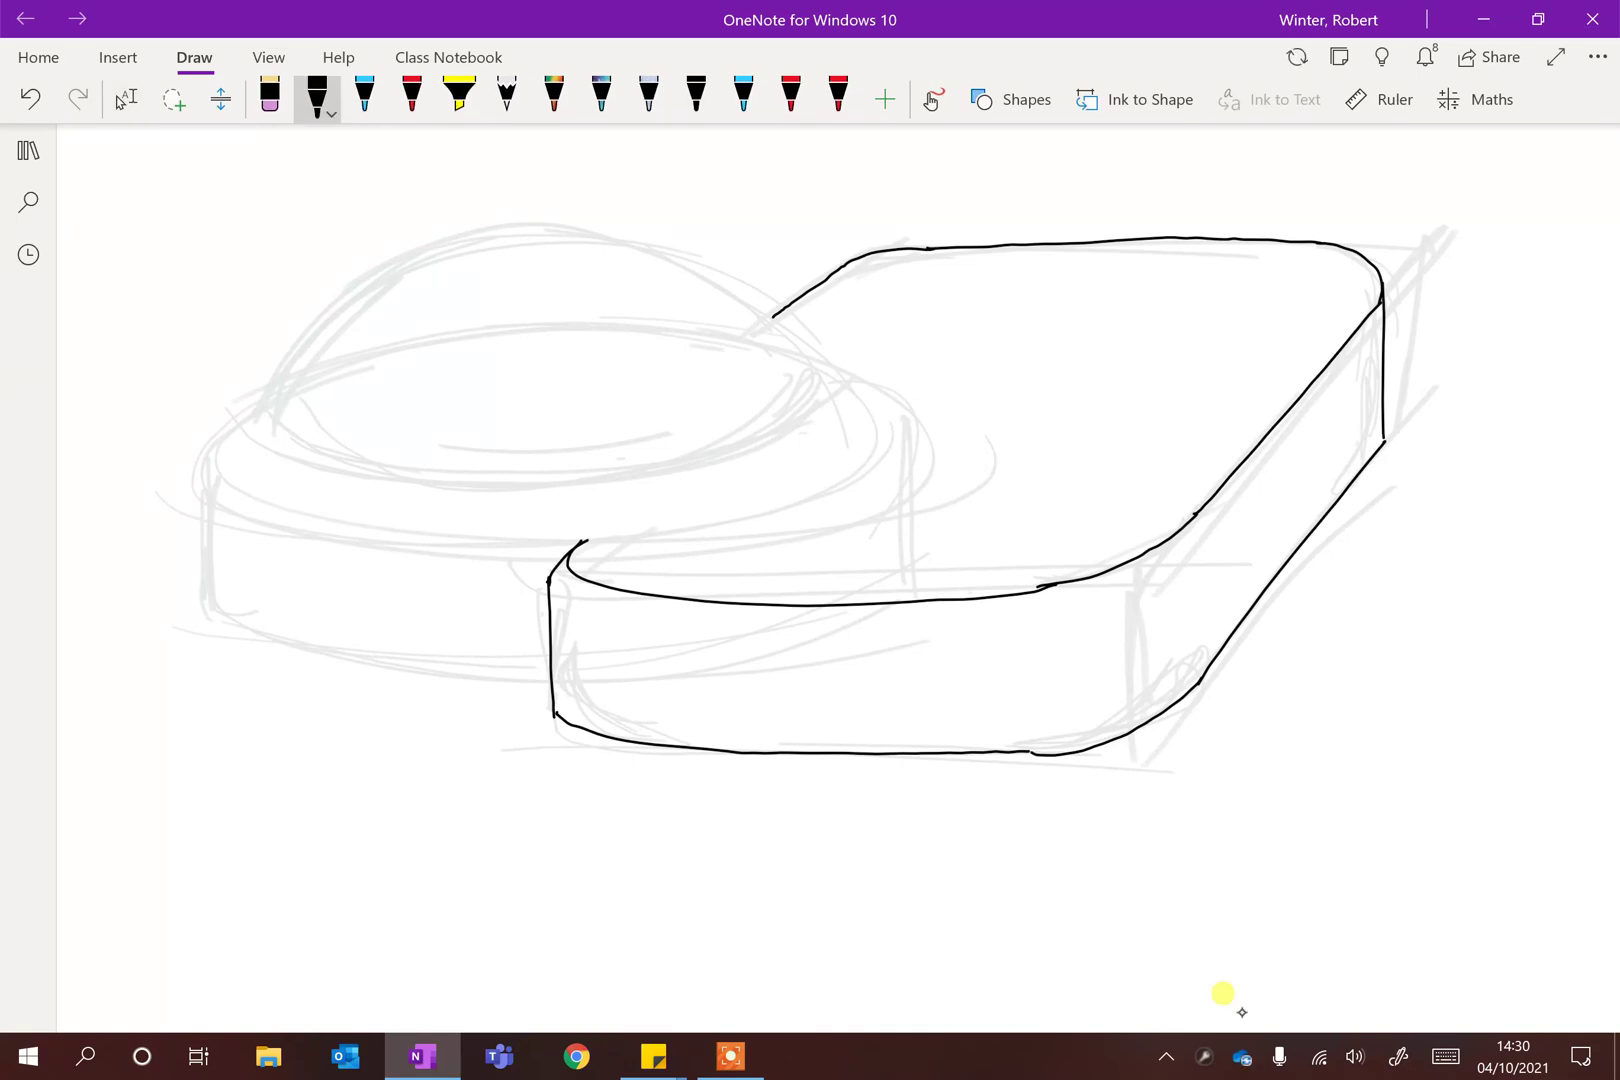
left_click_drag(239, 410, 256, 399)
left_click_drag(288, 500, 585, 536)
mouse_move(219, 447)
left_mouse_down()
mouse_move(219, 573)
mouse_move(294, 640)
mouse_move(550, 687)
left_mouse_up()
Step: Outline the dome's arched silhouette and its curved front base line on the cylinder in black pen
mouse_move(255, 421)
left_mouse_down()
mouse_move(387, 268)
mouse_move(569, 227)
mouse_move(715, 272)
left_mouse_up()
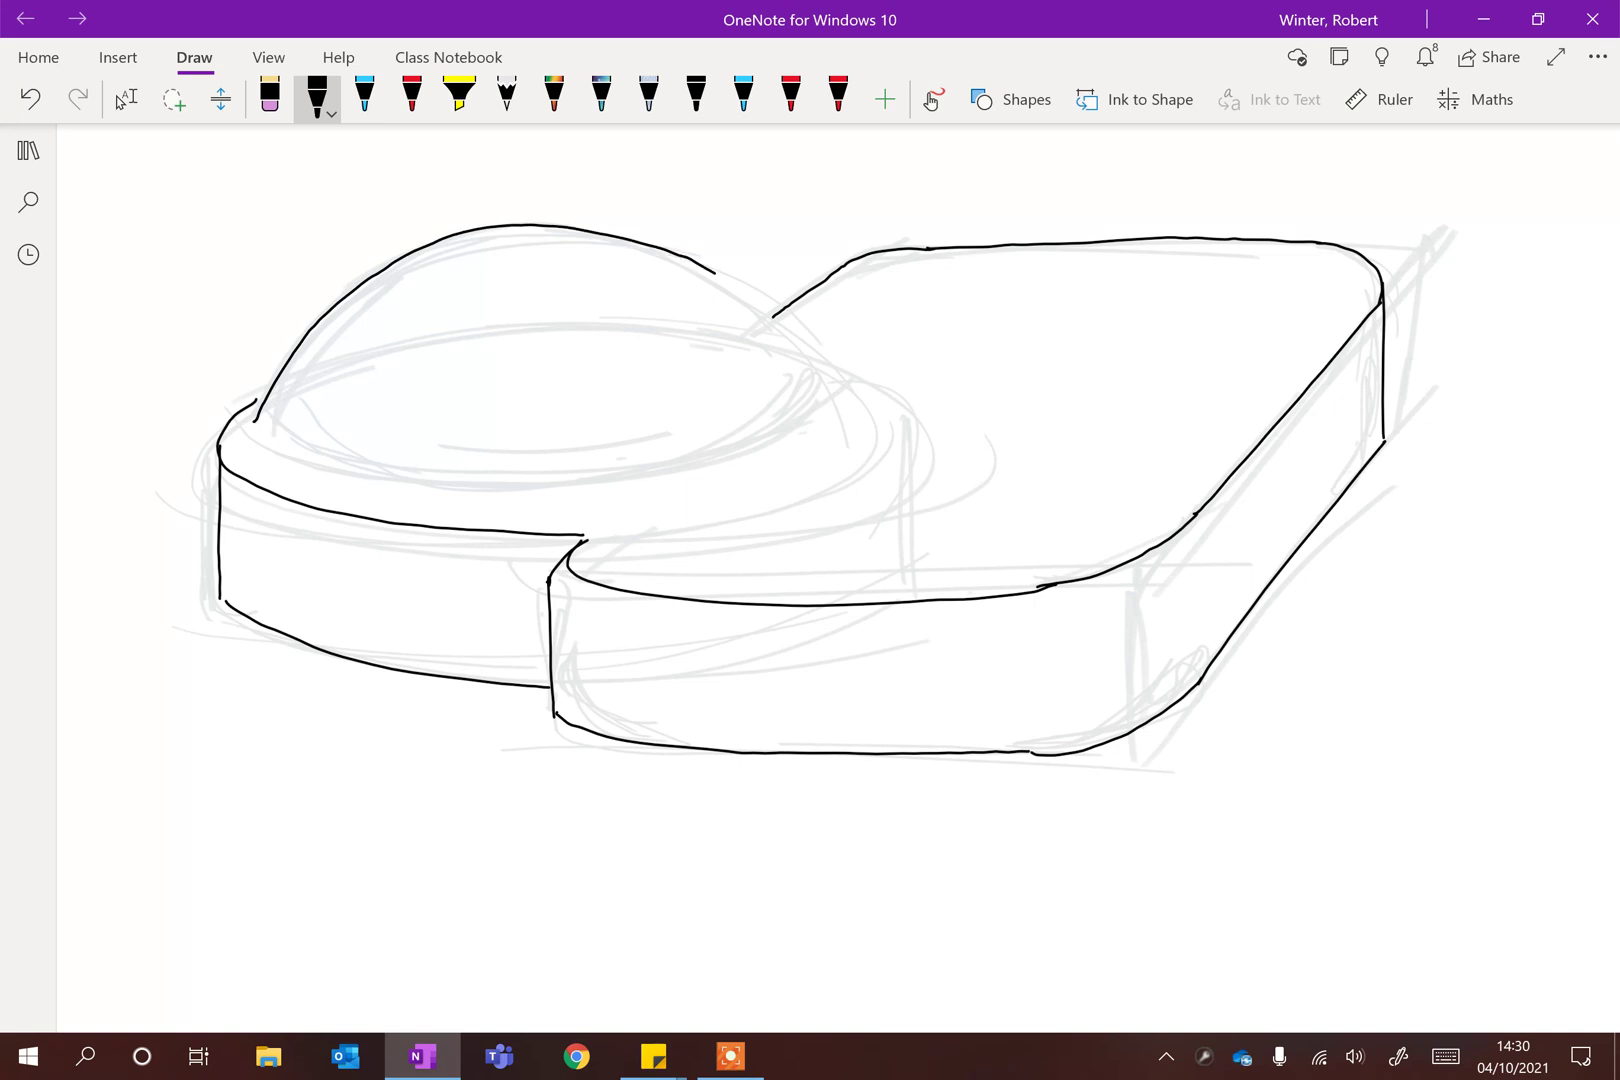
left_click_drag(256, 422, 270, 437)
left_click_drag(386, 481, 618, 481)
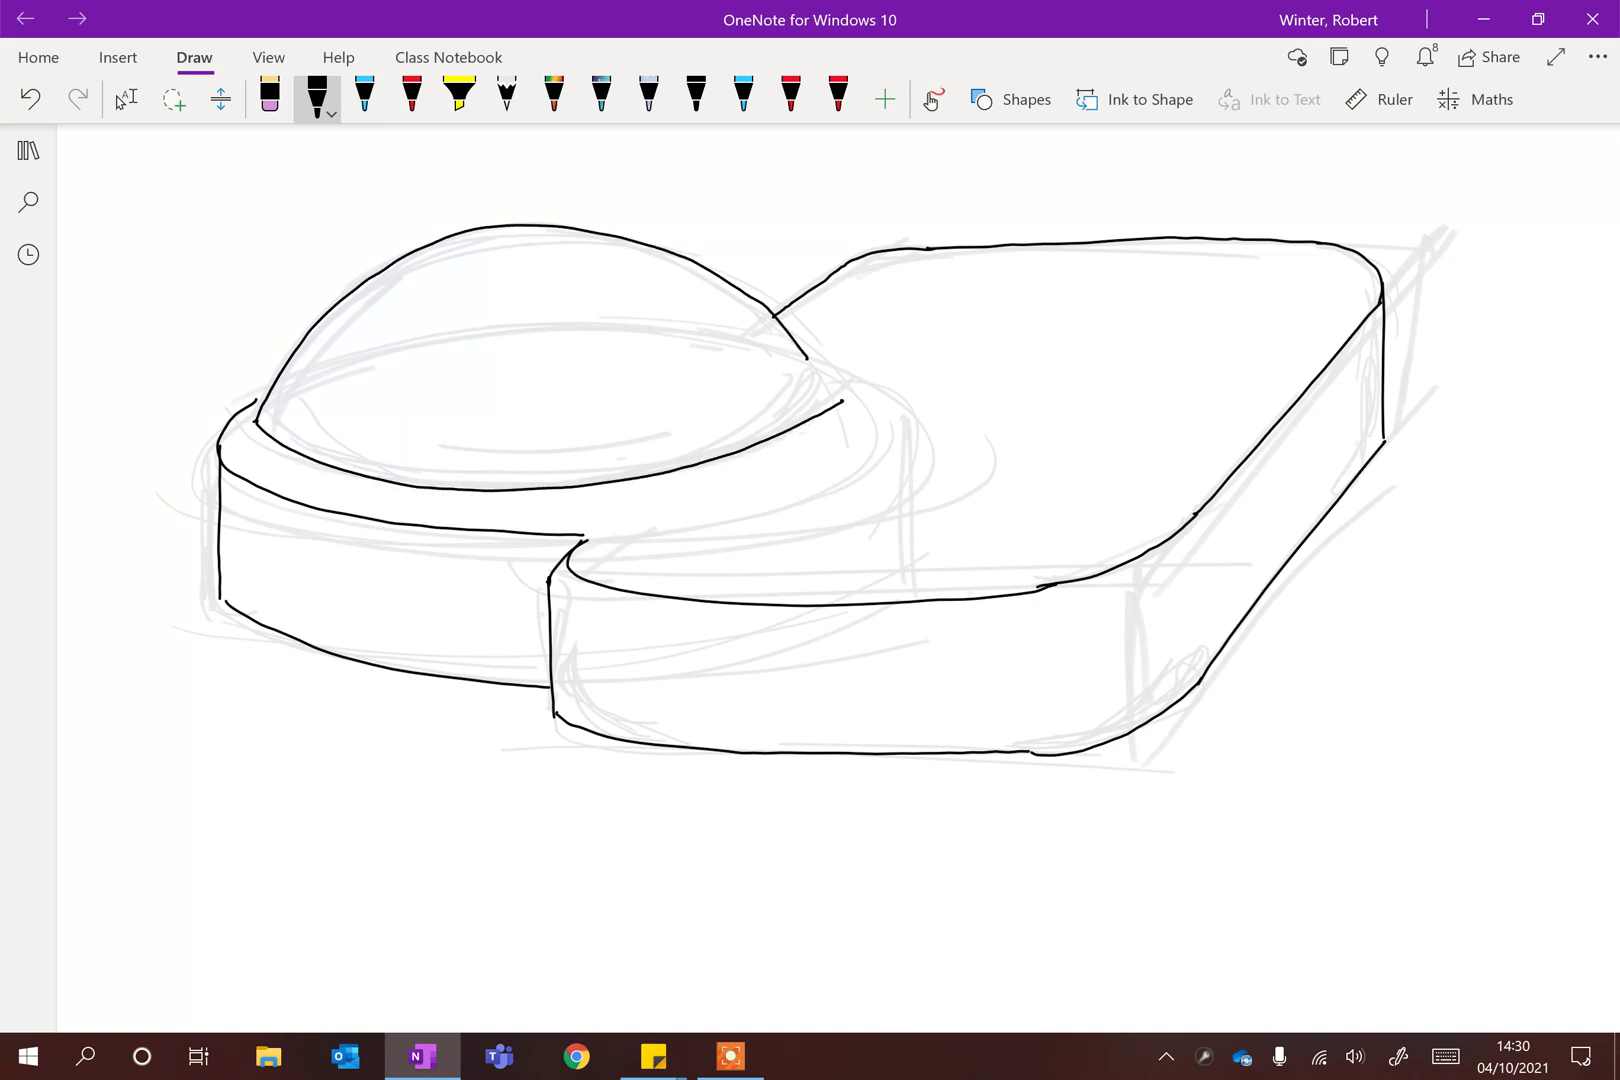
left_click_drag(838, 405, 884, 370)
Step: Erase the overshooting end of the dome's front base line with the Large Eraser
left_click(270, 97)
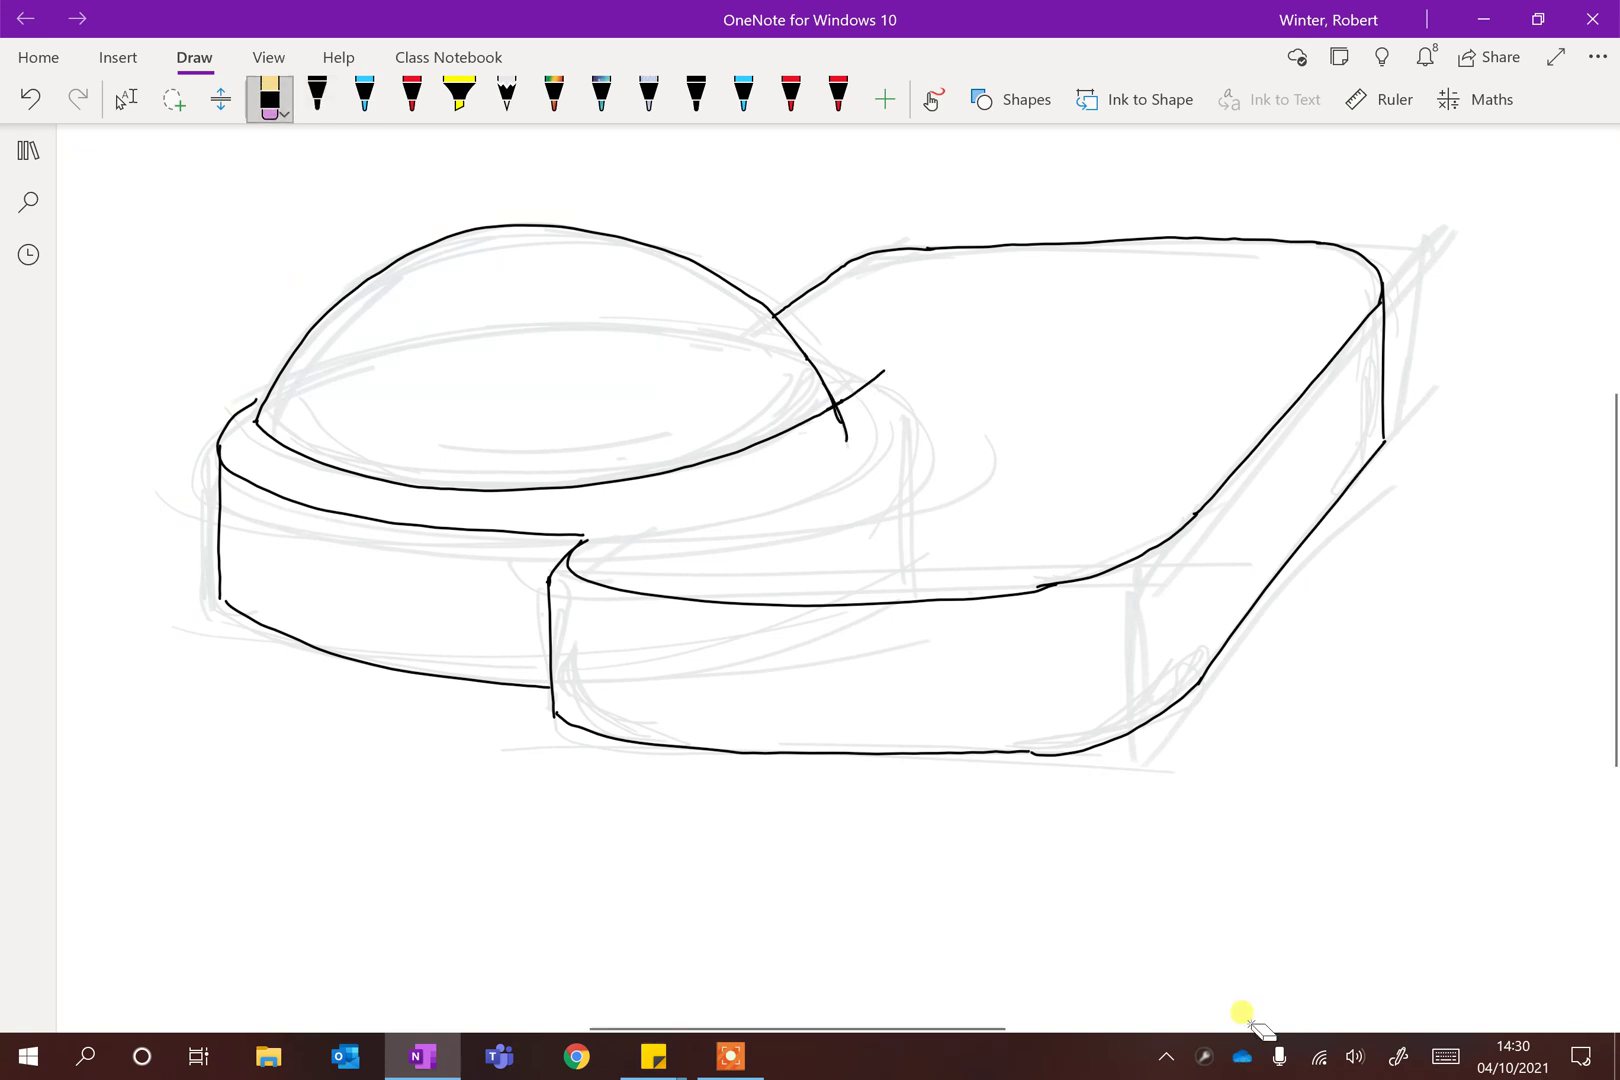
left_click(271, 99)
left_click(1222, 994)
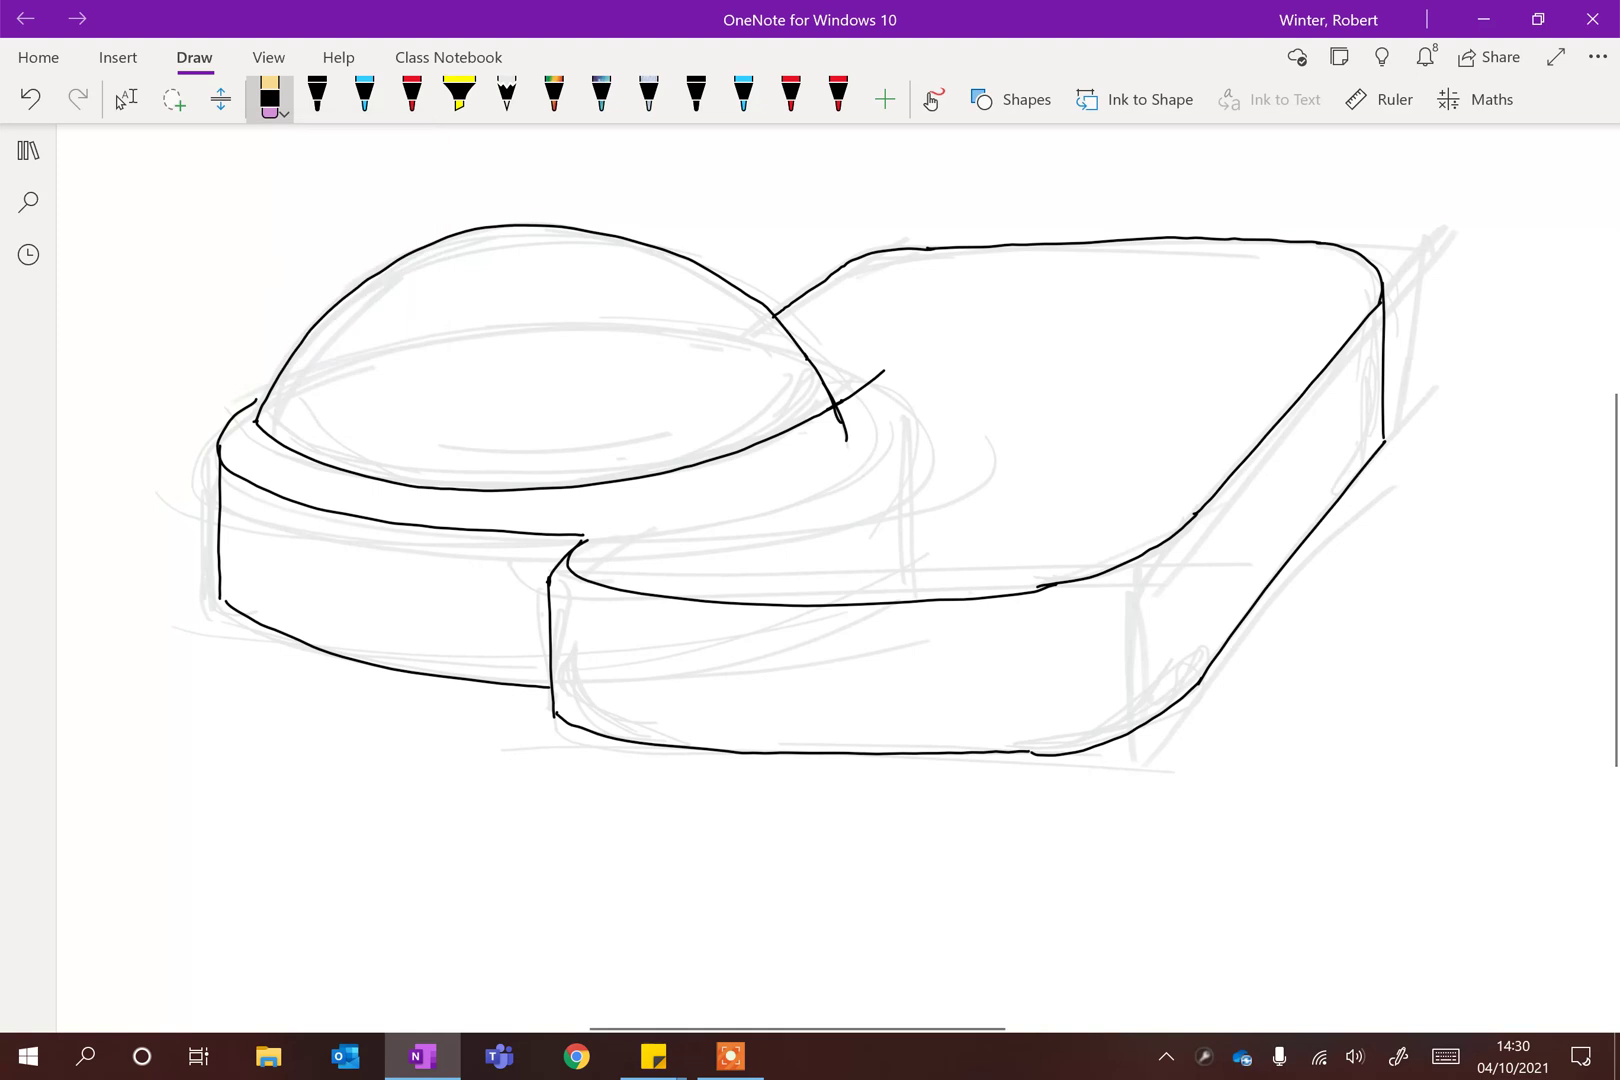
left_click(1222, 994)
left_click(270, 99)
left_click(345, 338)
left_click_drag(884, 371, 754, 446)
left_click(270, 99)
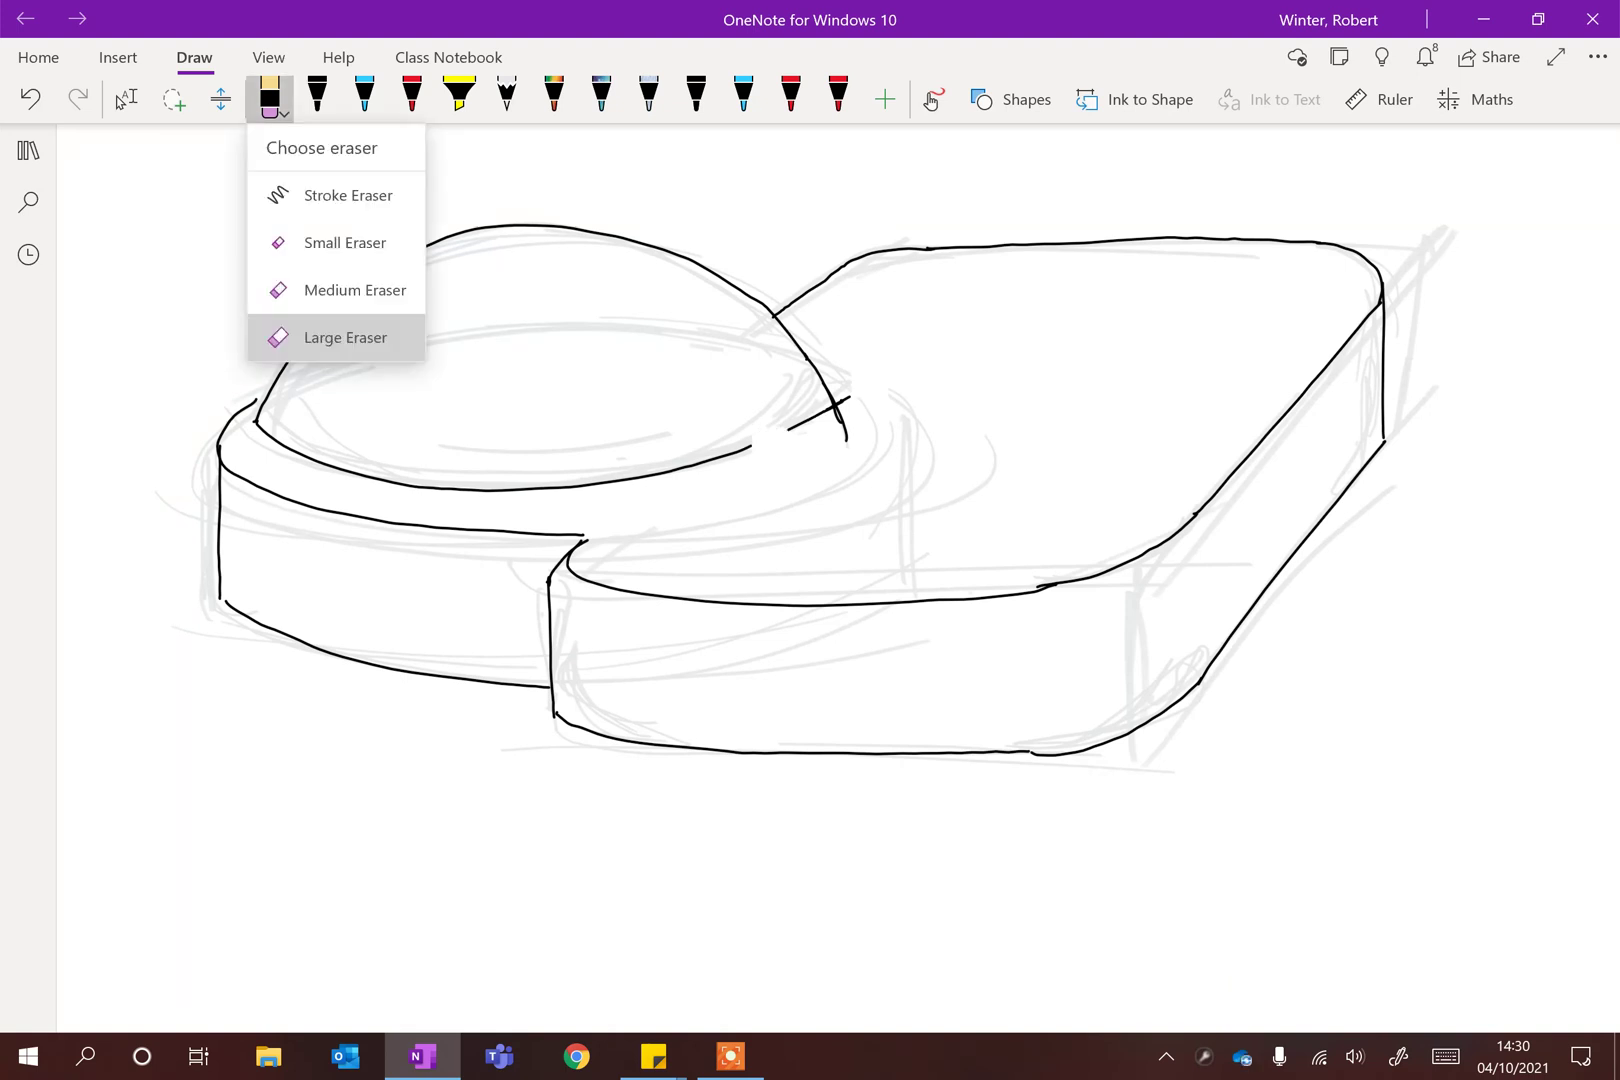
left_click(345, 243)
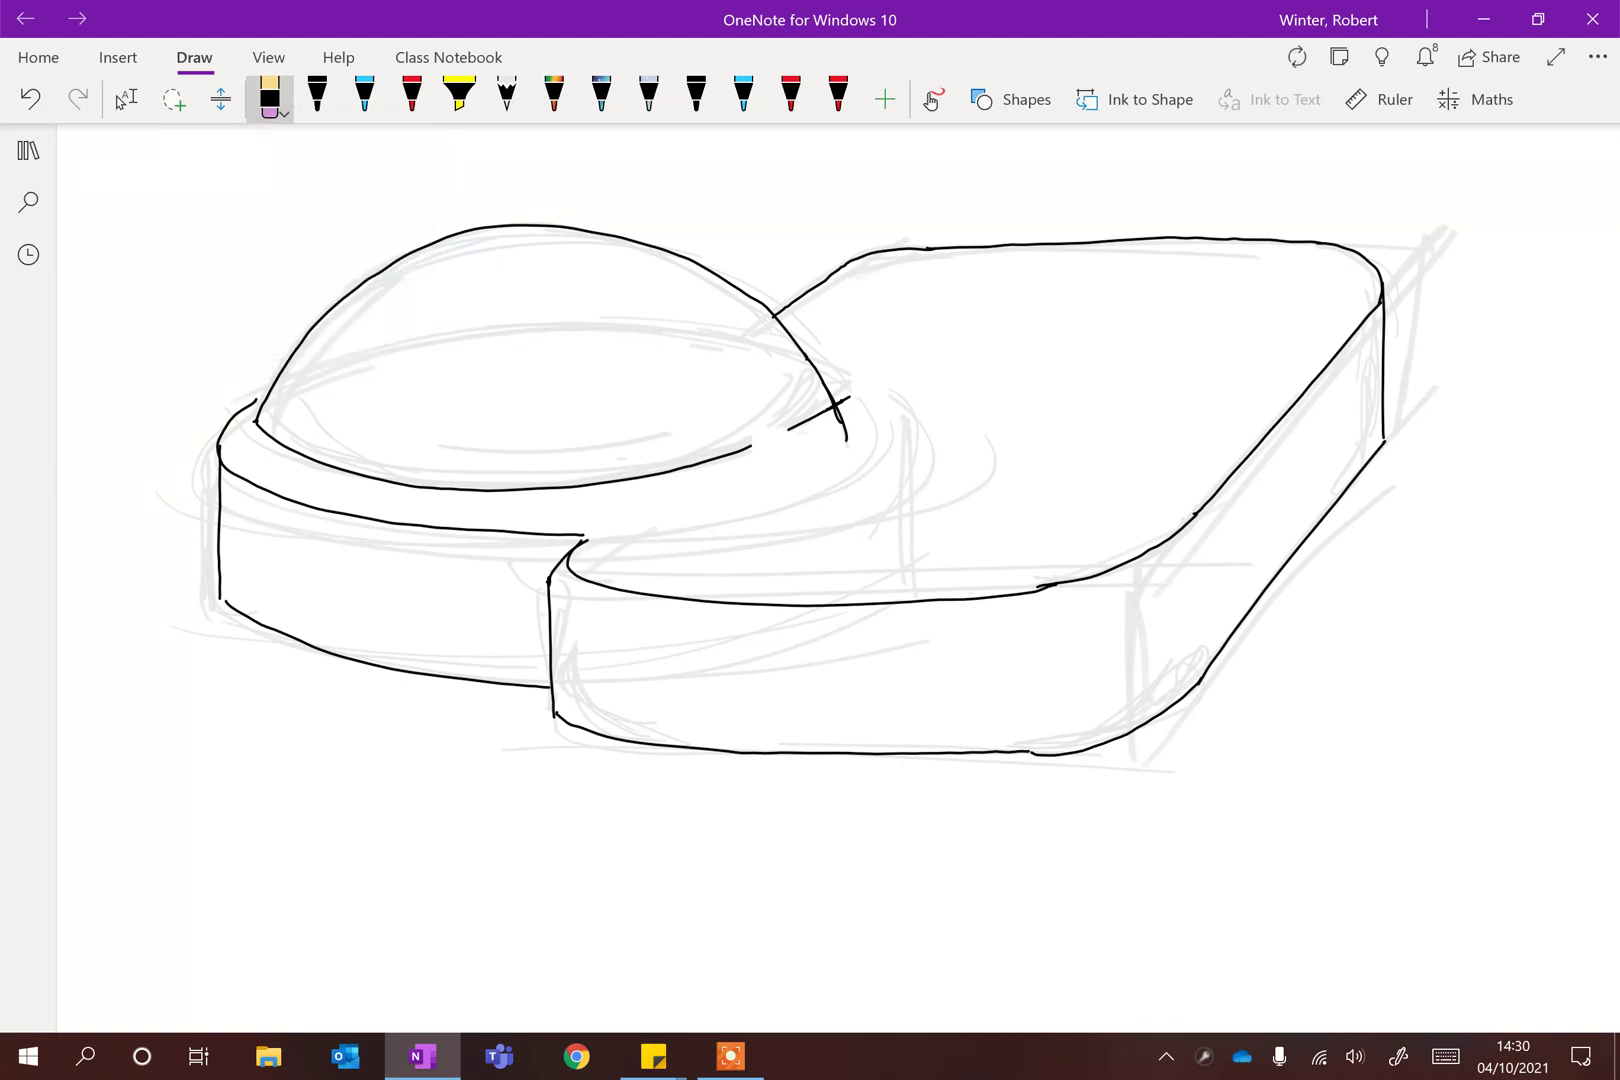
left_click(1110, 243)
left_click(1222, 993)
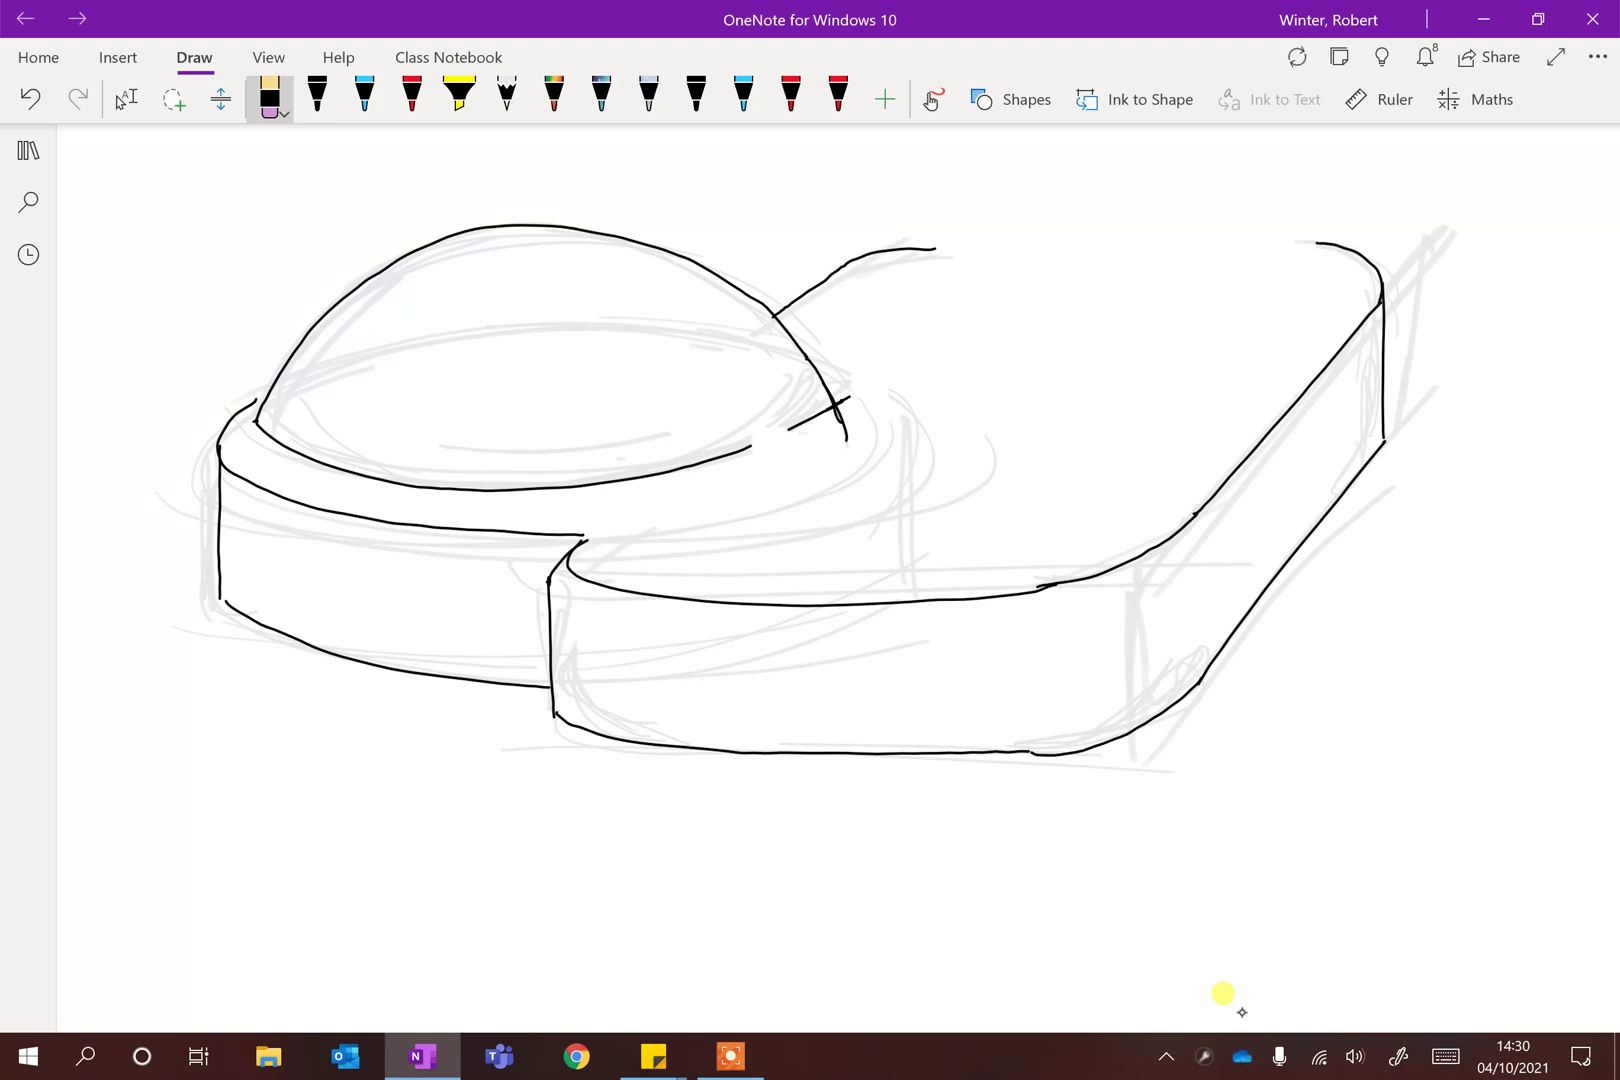
left_click(30, 99)
Step: Trim the crossing line ends at the dome's lower corner beside the box with the Small Eraser
left_click(270, 99)
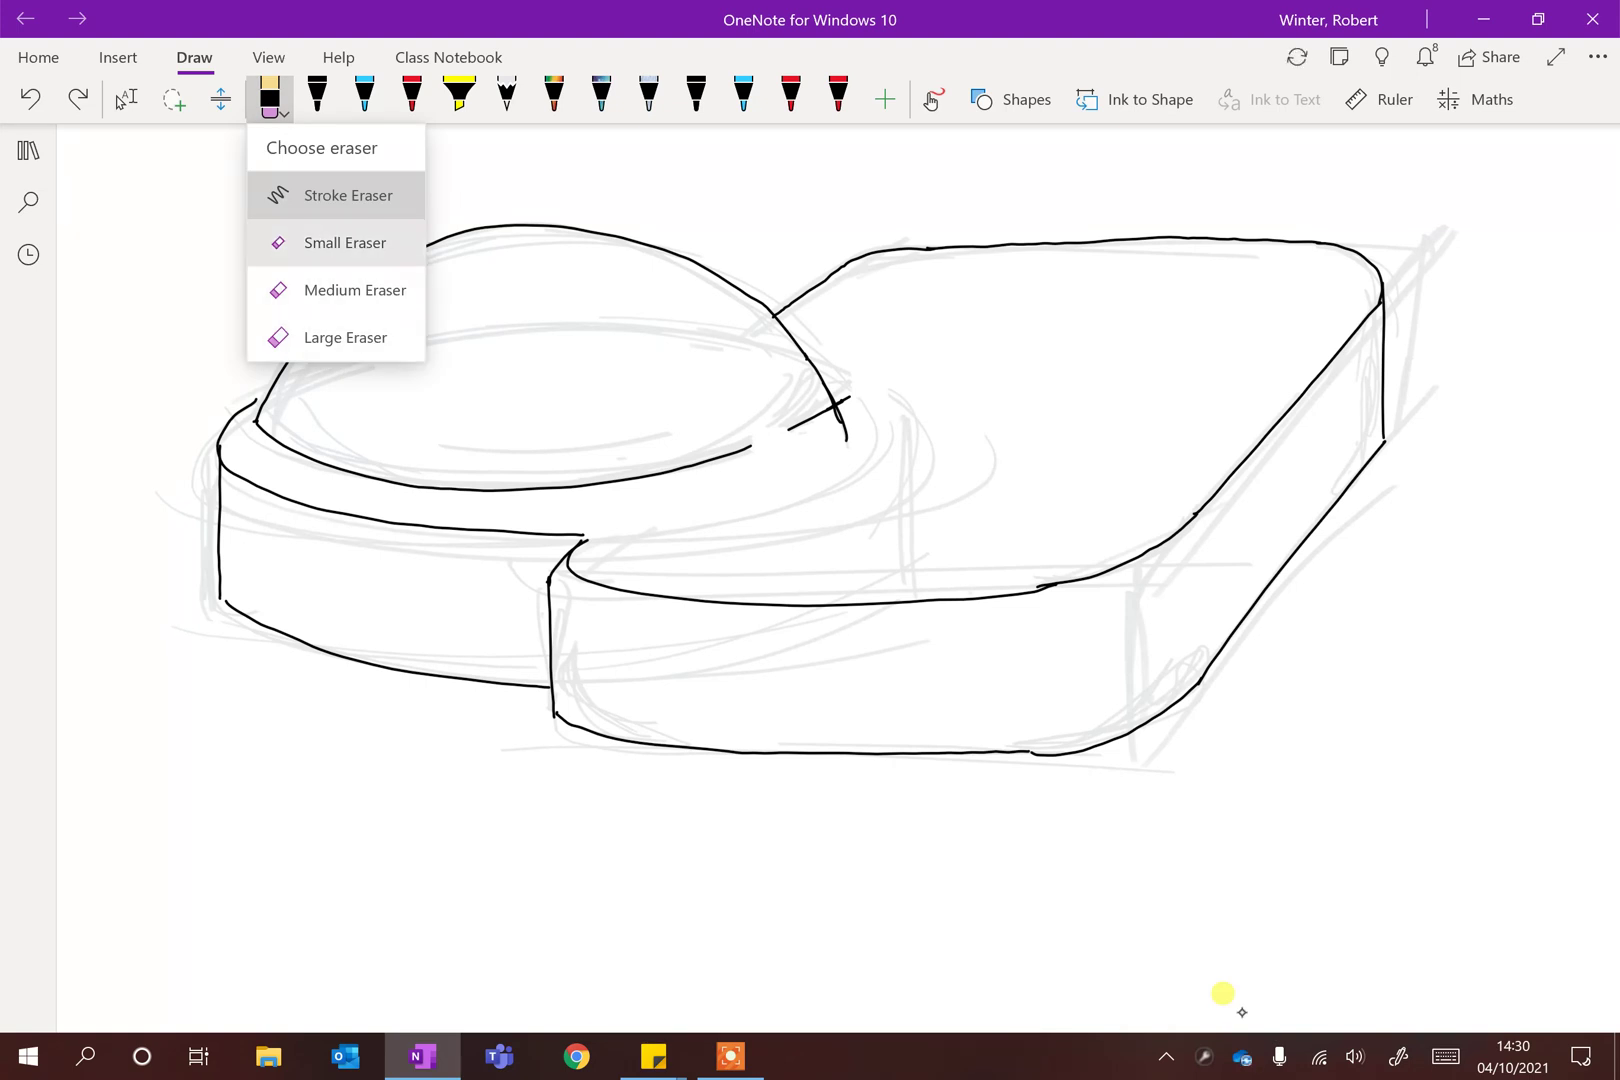
key("Down")
key("Return")
left_click_drag(848, 440, 844, 420)
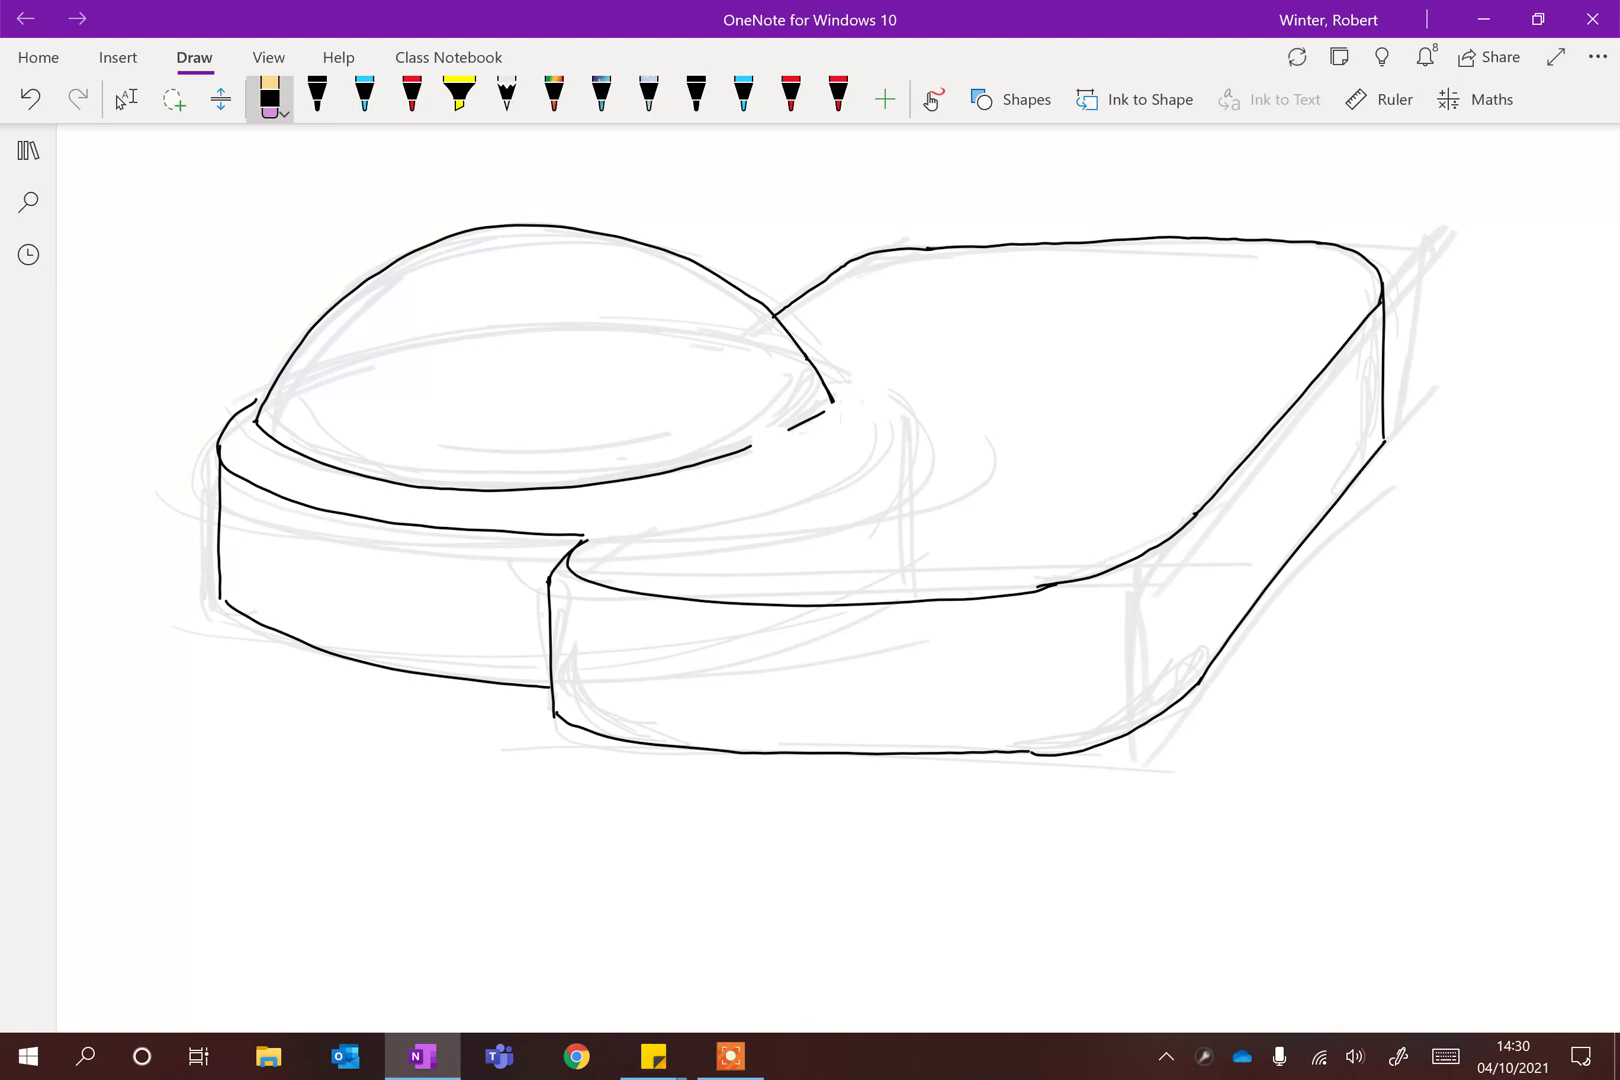
Step: Redraw the missing piece of the dome's front base curve in black pen so it meets the dome's corner
left_click(318, 99)
left_click(322, 101)
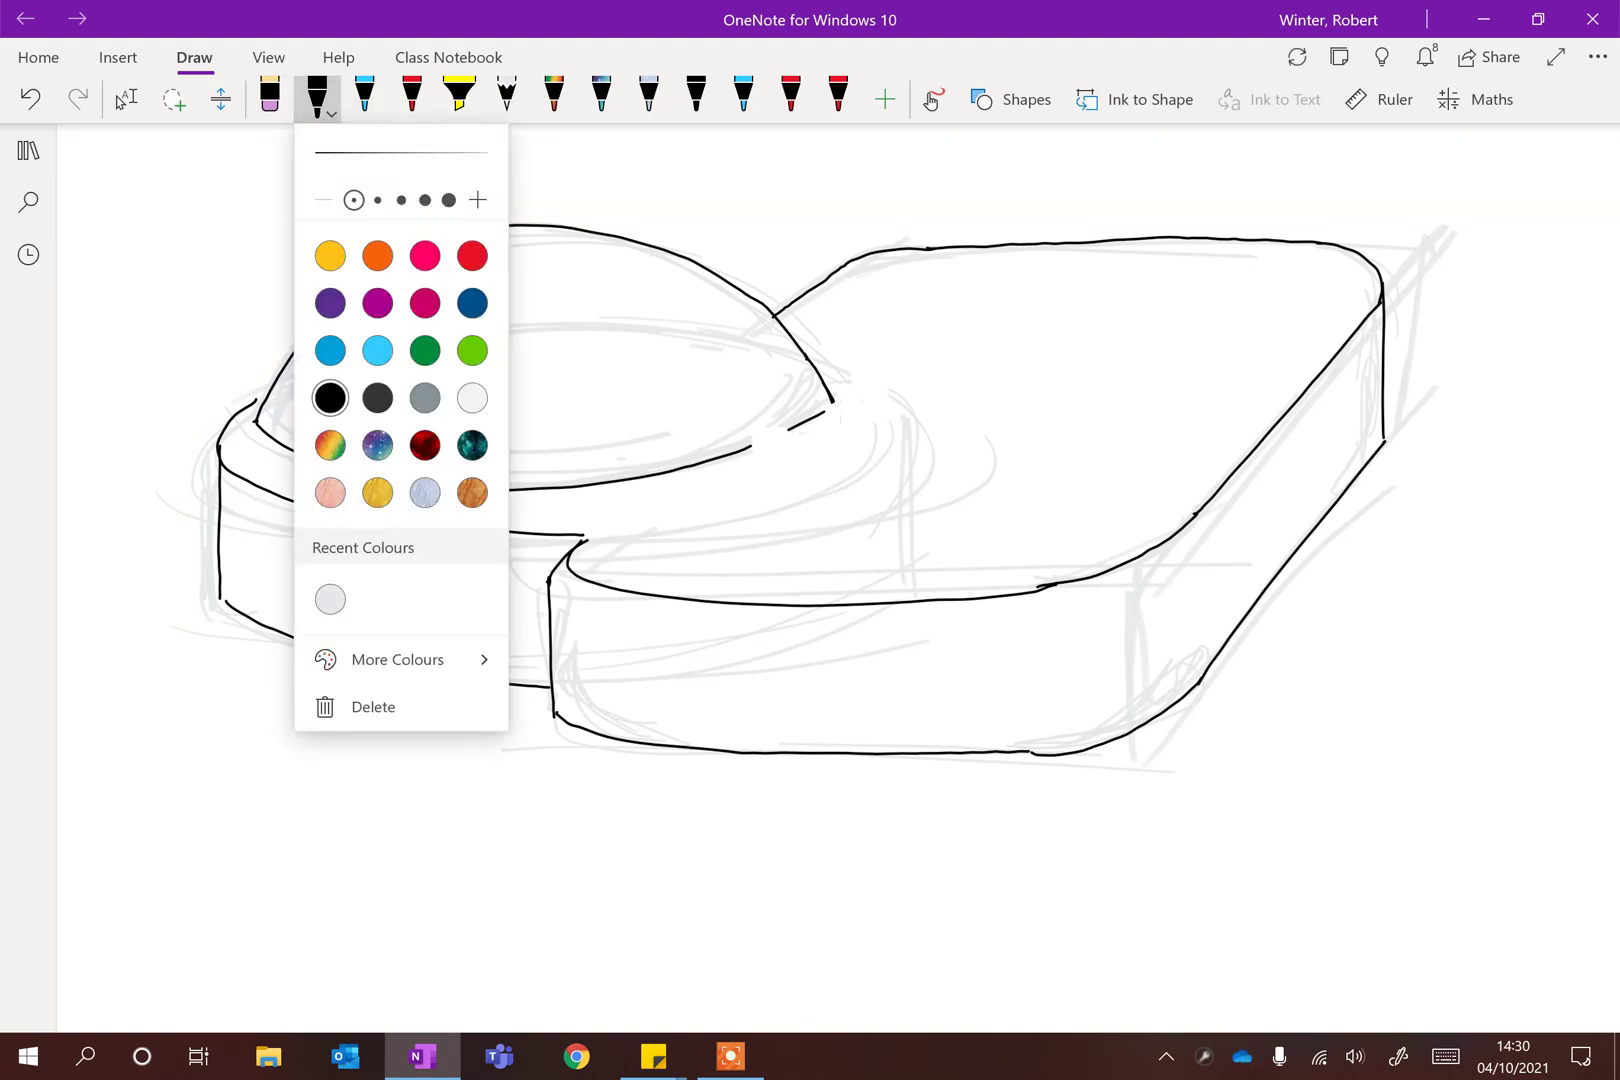
left_click(318, 99)
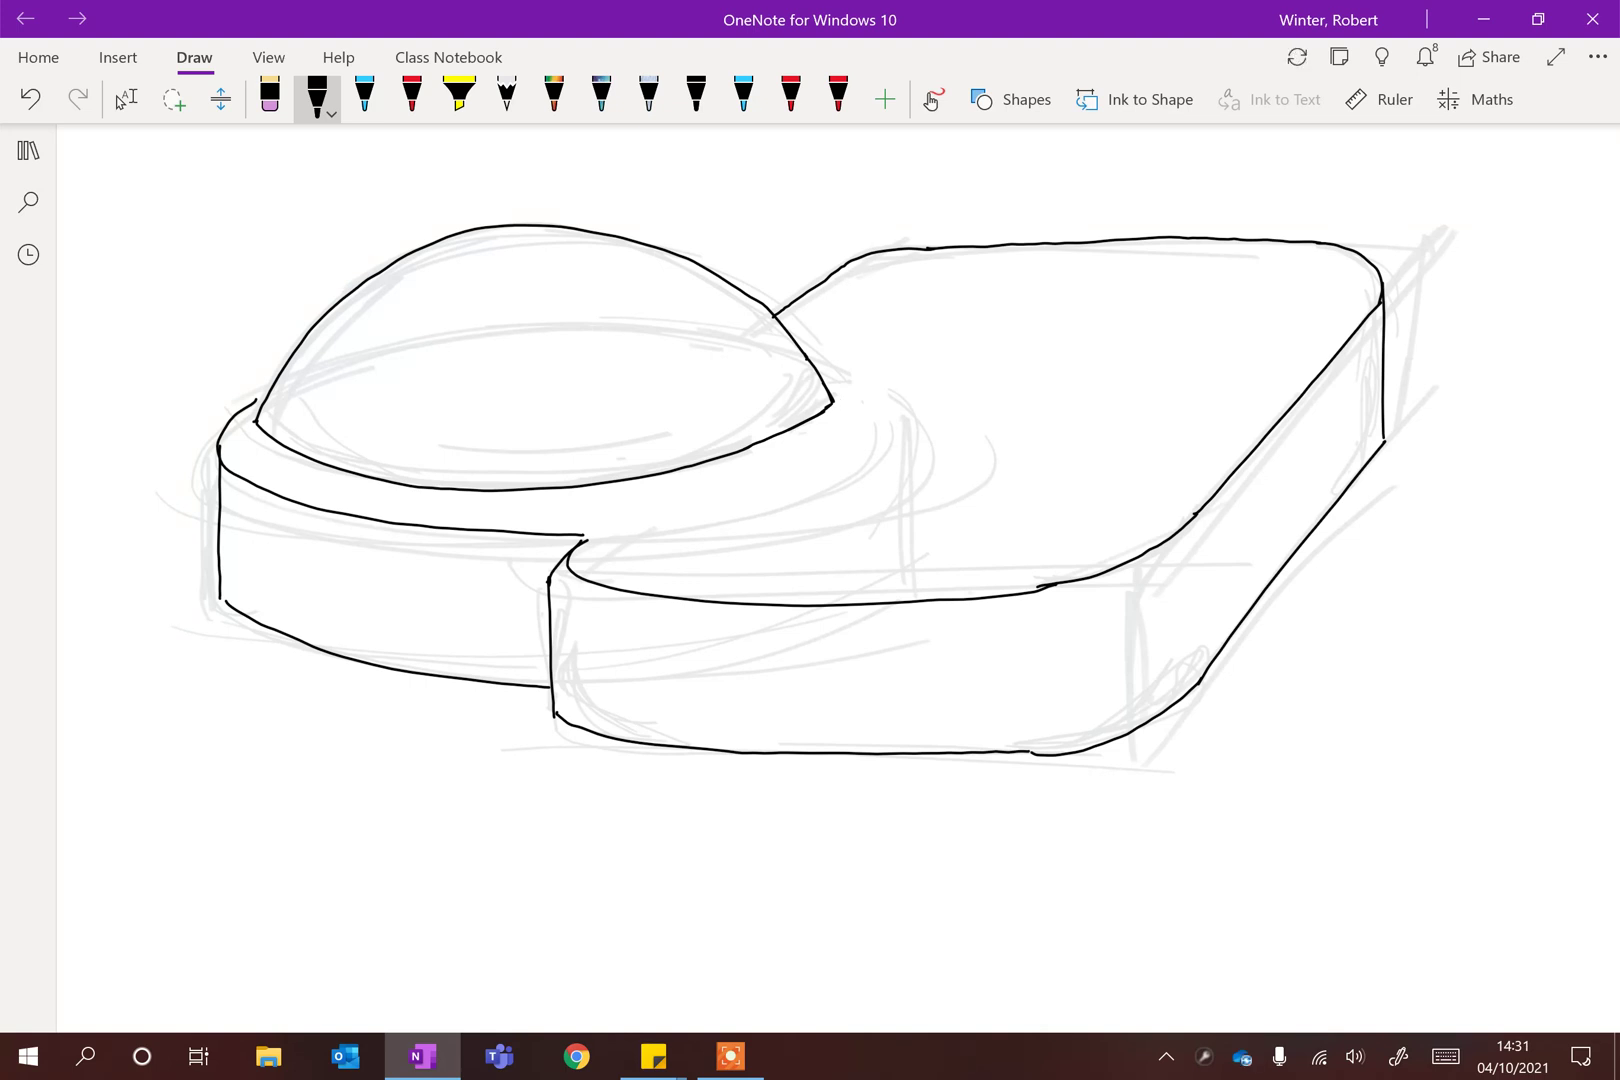
Step: Draw three curved lines across the box's top face and a short joining line beside the cylinder rim in black pen
scroll(810, 580, "down", 1)
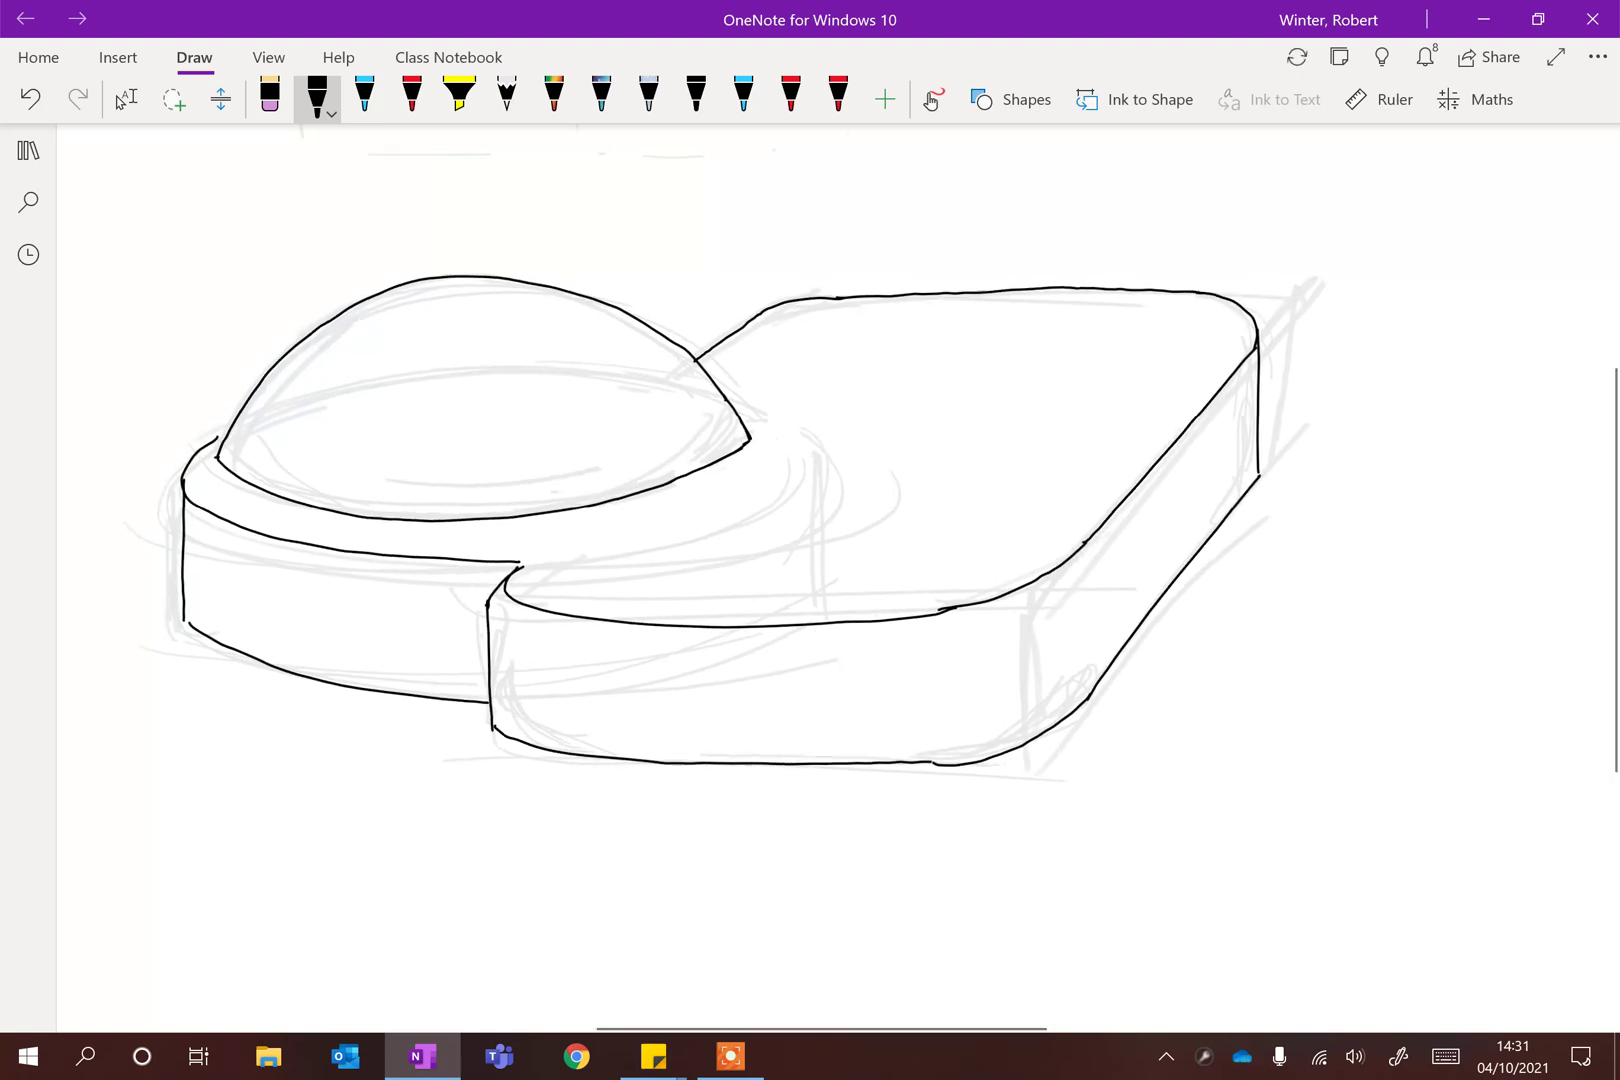
left_click(126, 99)
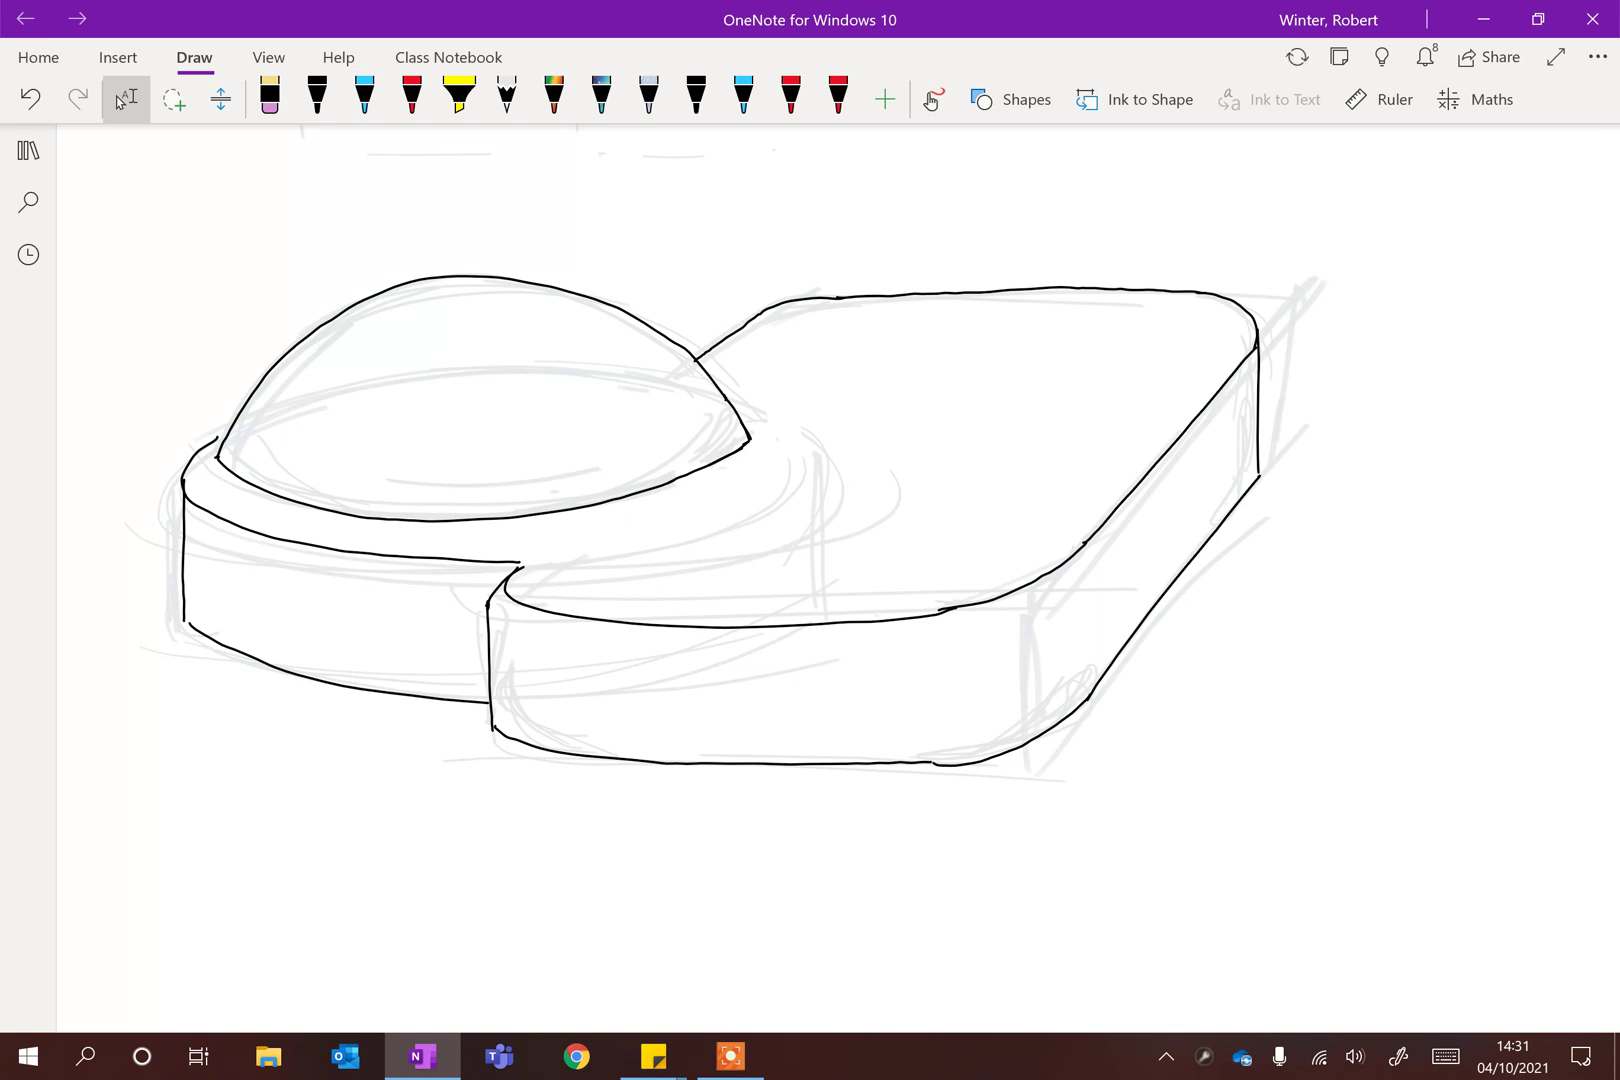
left_click(317, 97)
mouse_move(520, 566)
left_mouse_down()
mouse_move(633, 528)
mouse_move(835, 503)
mouse_move(1076, 548)
left_mouse_up()
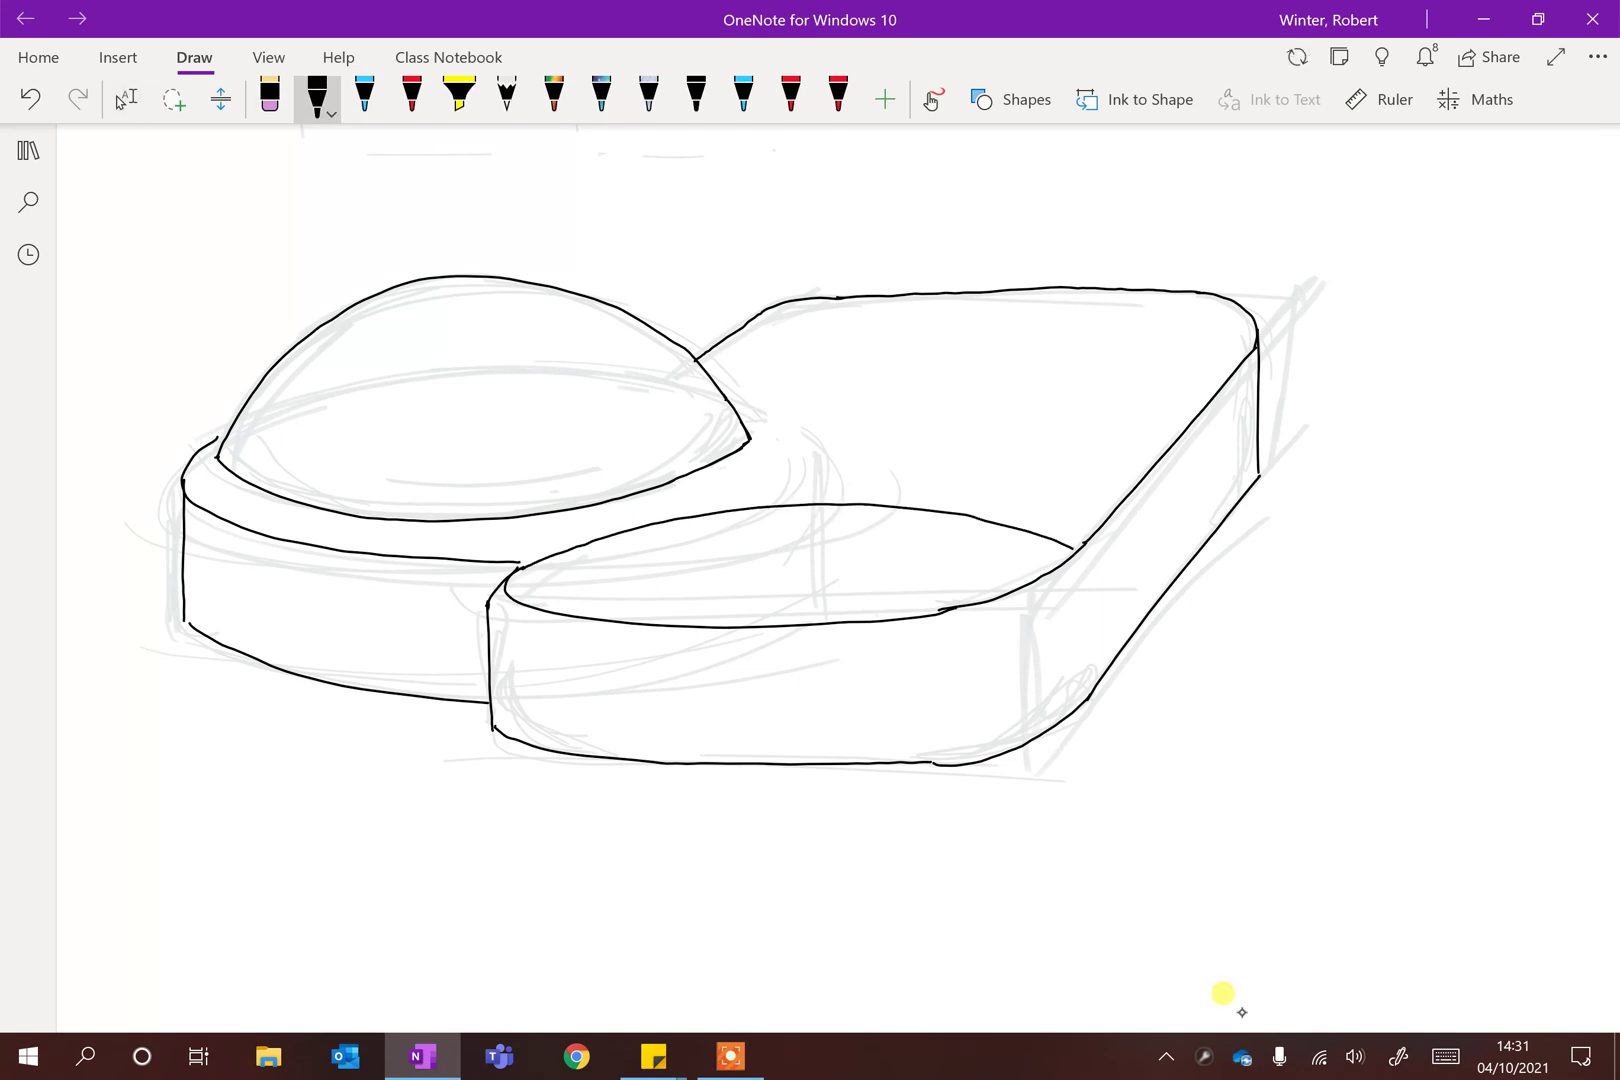
left_click_drag(521, 564, 569, 521)
mouse_move(749, 440)
left_mouse_down()
mouse_move(980, 422)
mouse_move(1126, 459)
left_mouse_up()
mouse_move(713, 381)
left_mouse_down()
mouse_move(810, 350)
mouse_move(1083, 340)
mouse_move(1195, 381)
left_mouse_up()
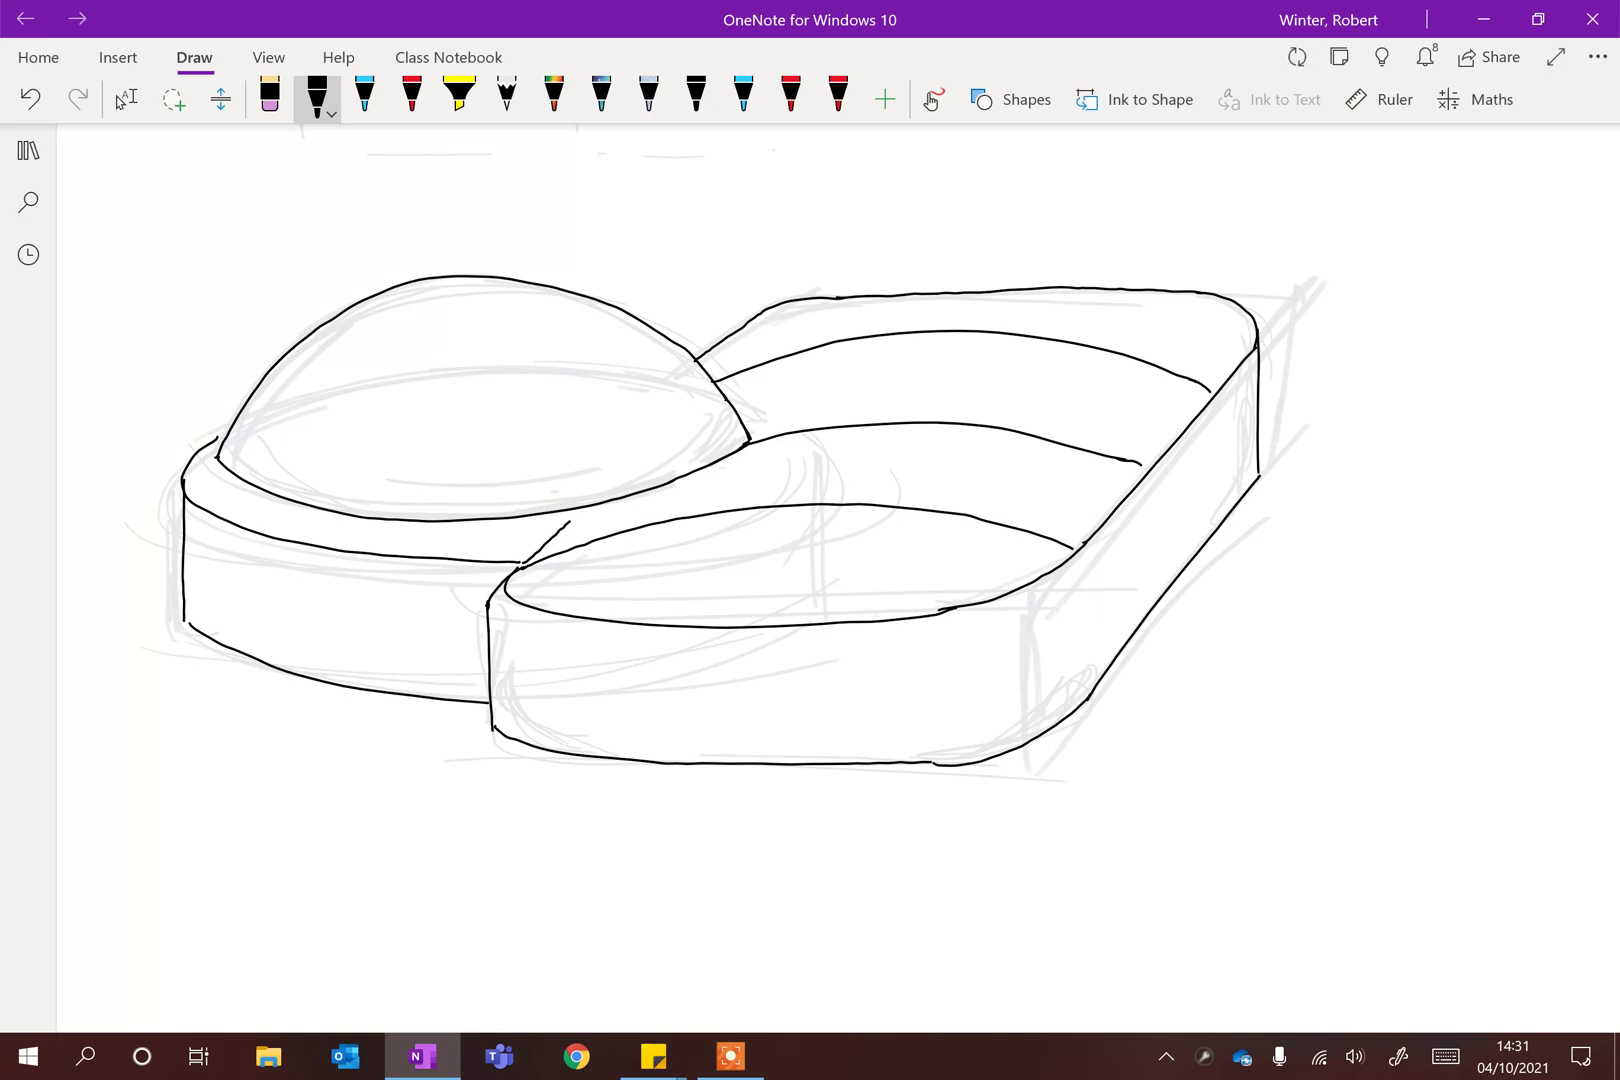
Step: Draw a small flat ellipse at the very top of the dome in black pen
mouse_move(459, 279)
left_mouse_down()
mouse_move(526, 298)
mouse_move(434, 278)
left_mouse_up()
mouse_move(410, 277)
left_mouse_down()
mouse_move(400, 310)
mouse_move(465, 277)
left_mouse_up()
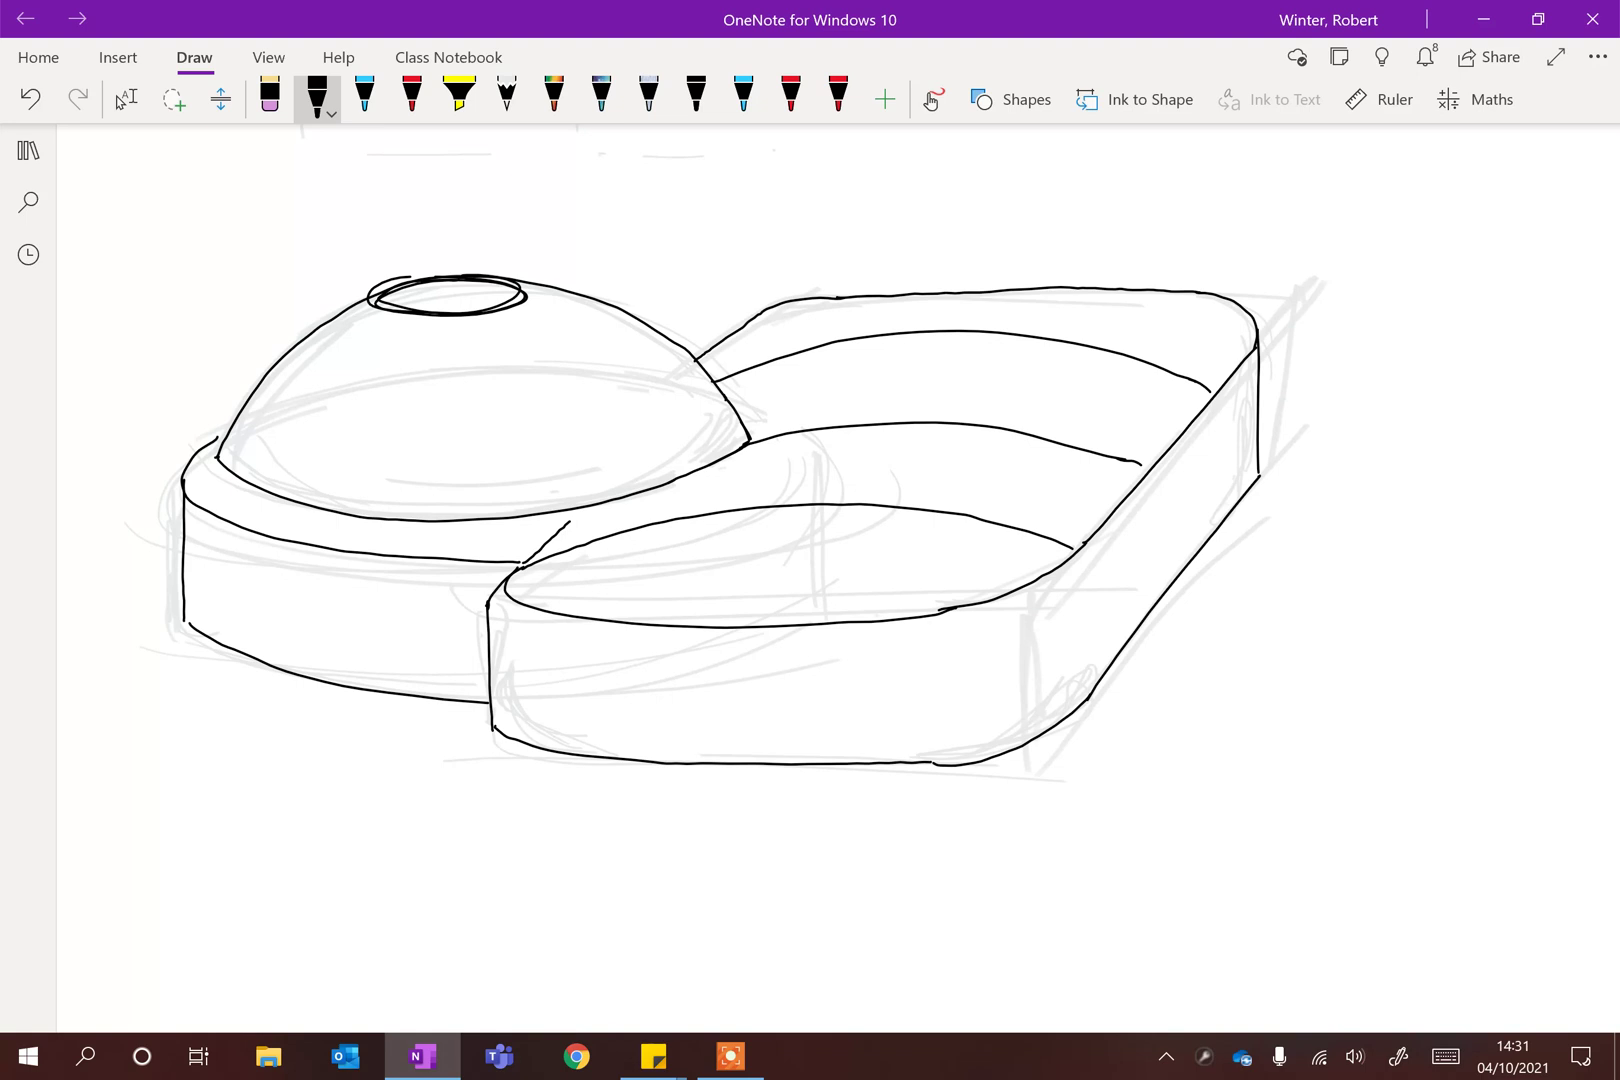
Step: Set the pencil to a muted grey-green from the extended colours and to the third thickness
left_click(507, 98)
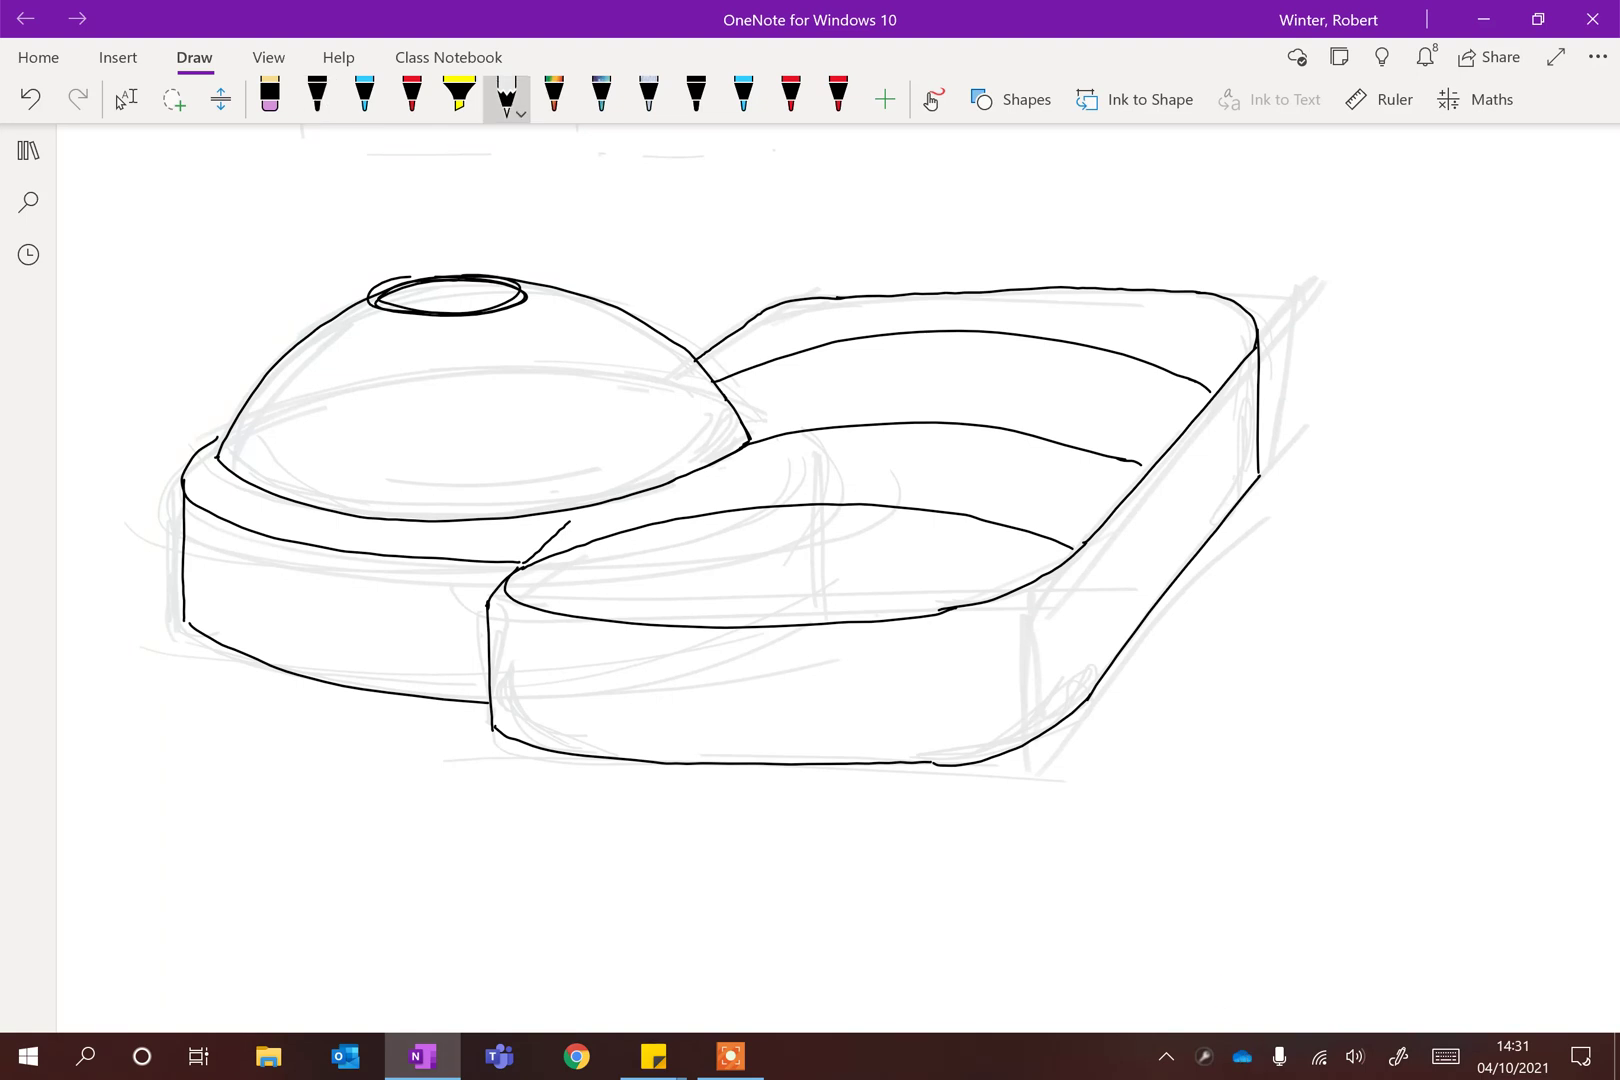
left_click(506, 95)
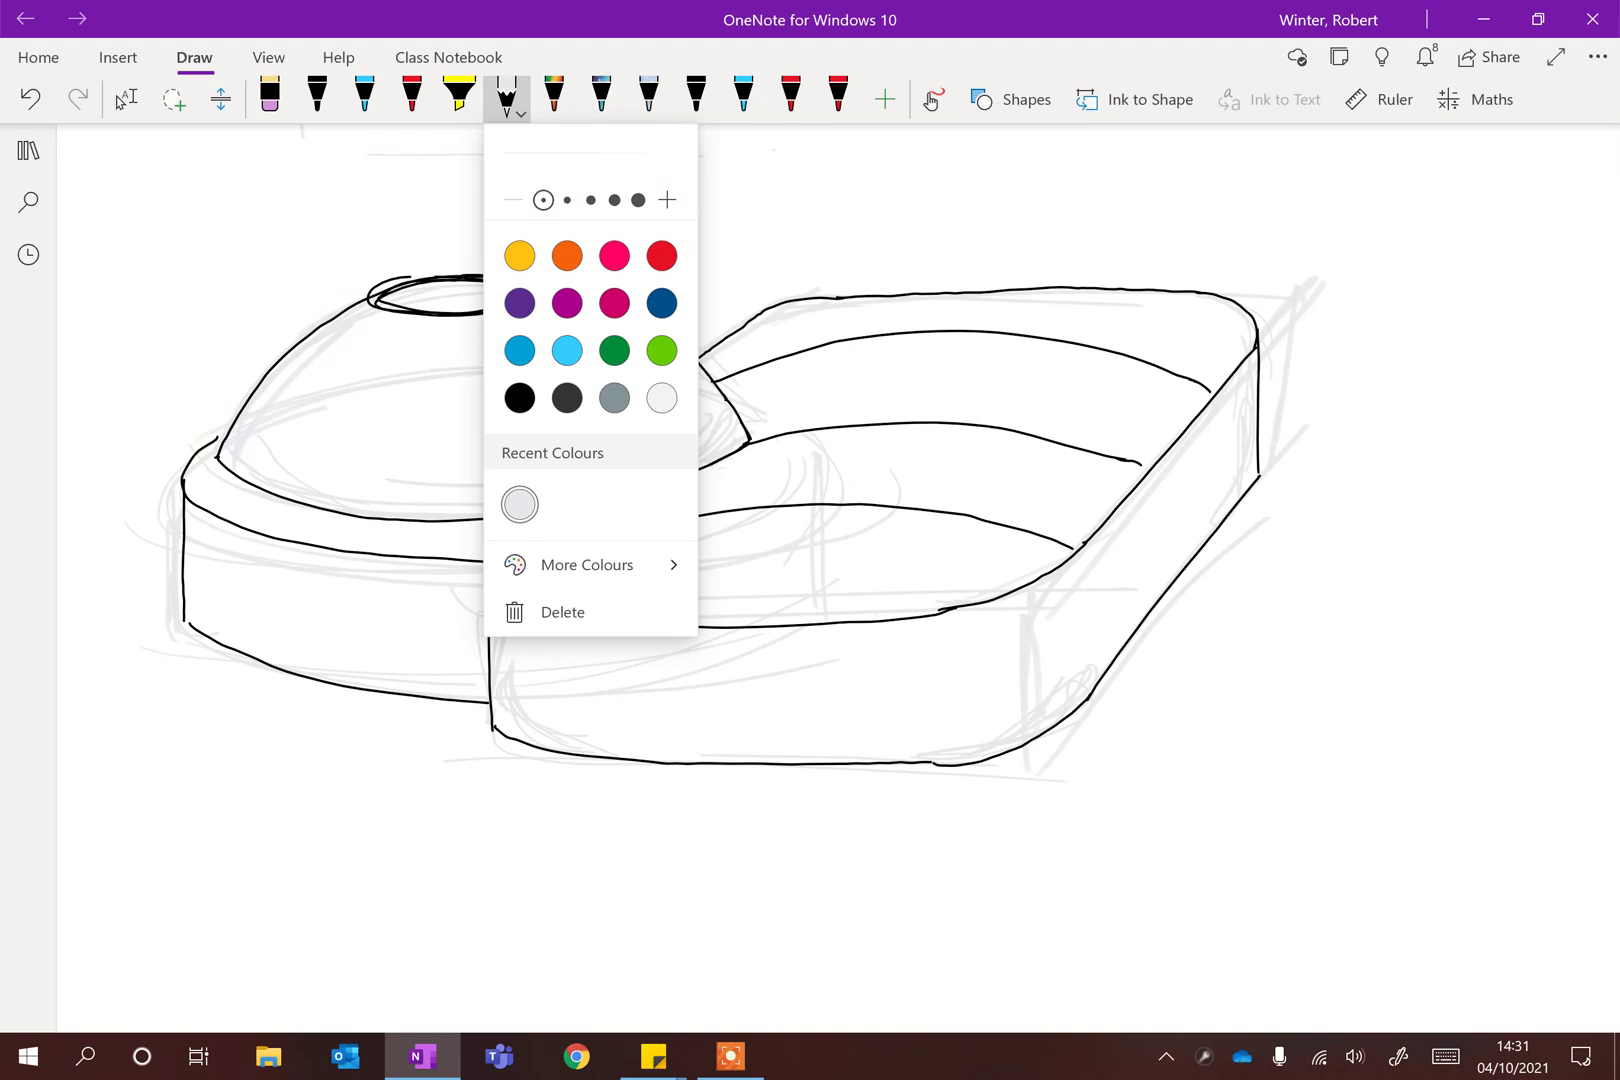
left_click(661, 350)
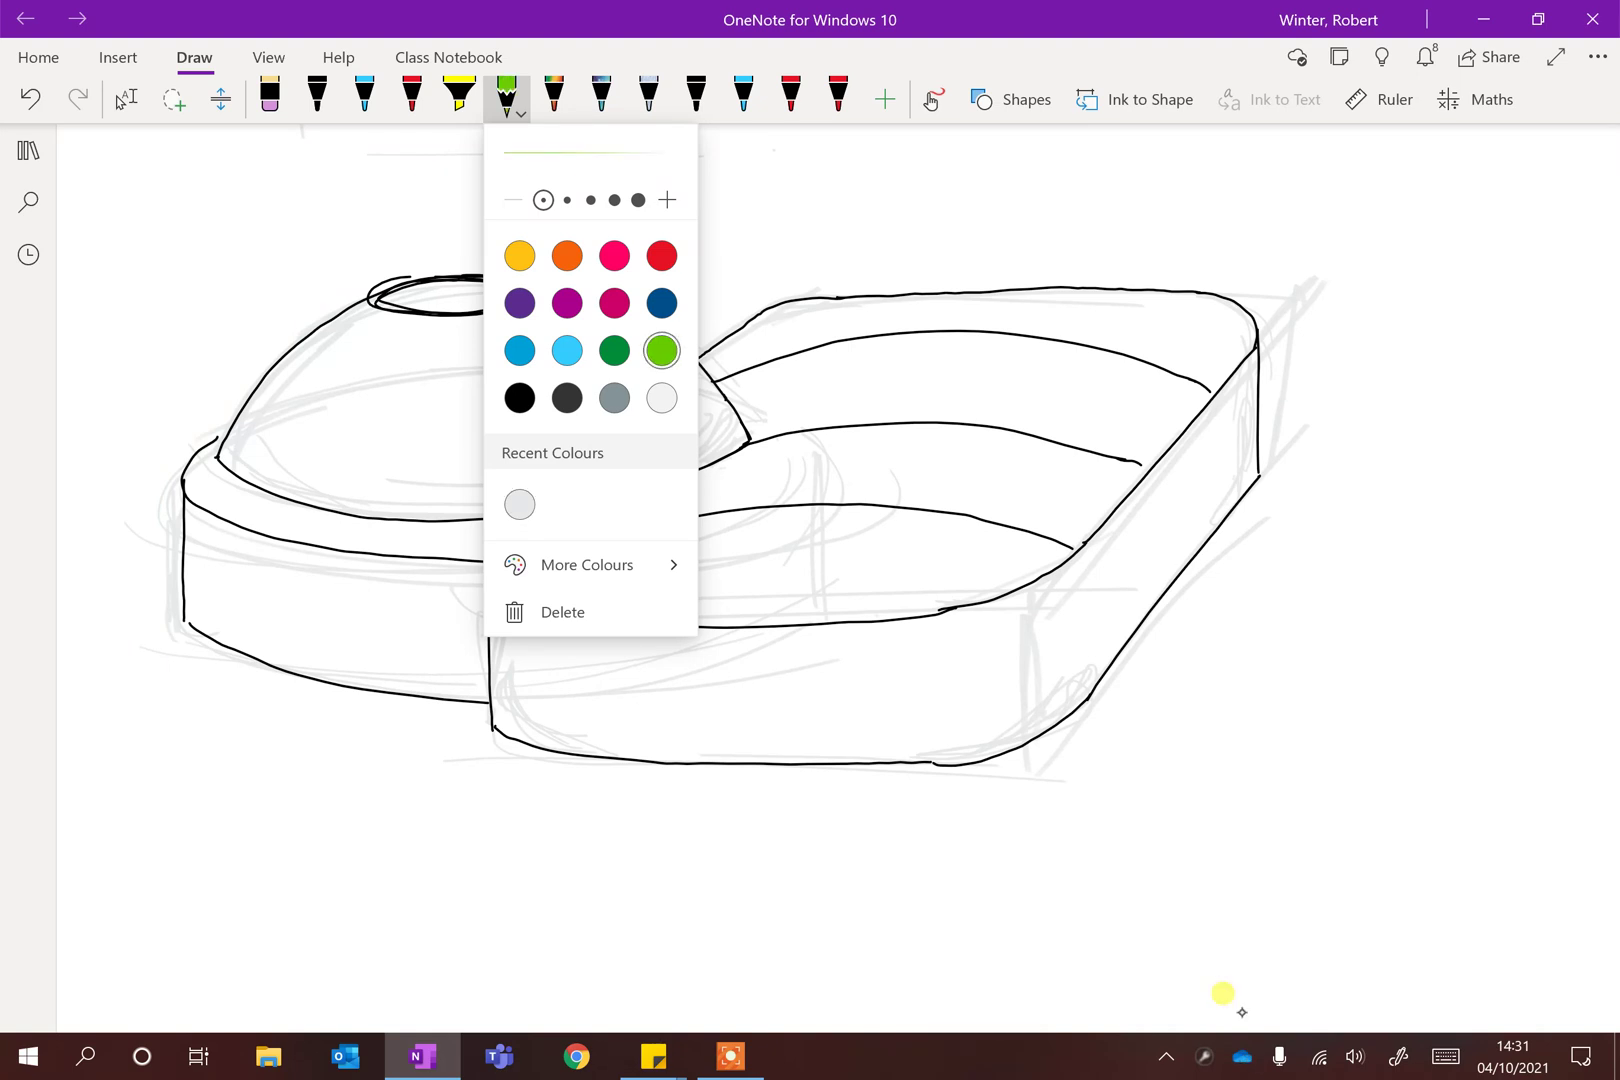
left_click(587, 564)
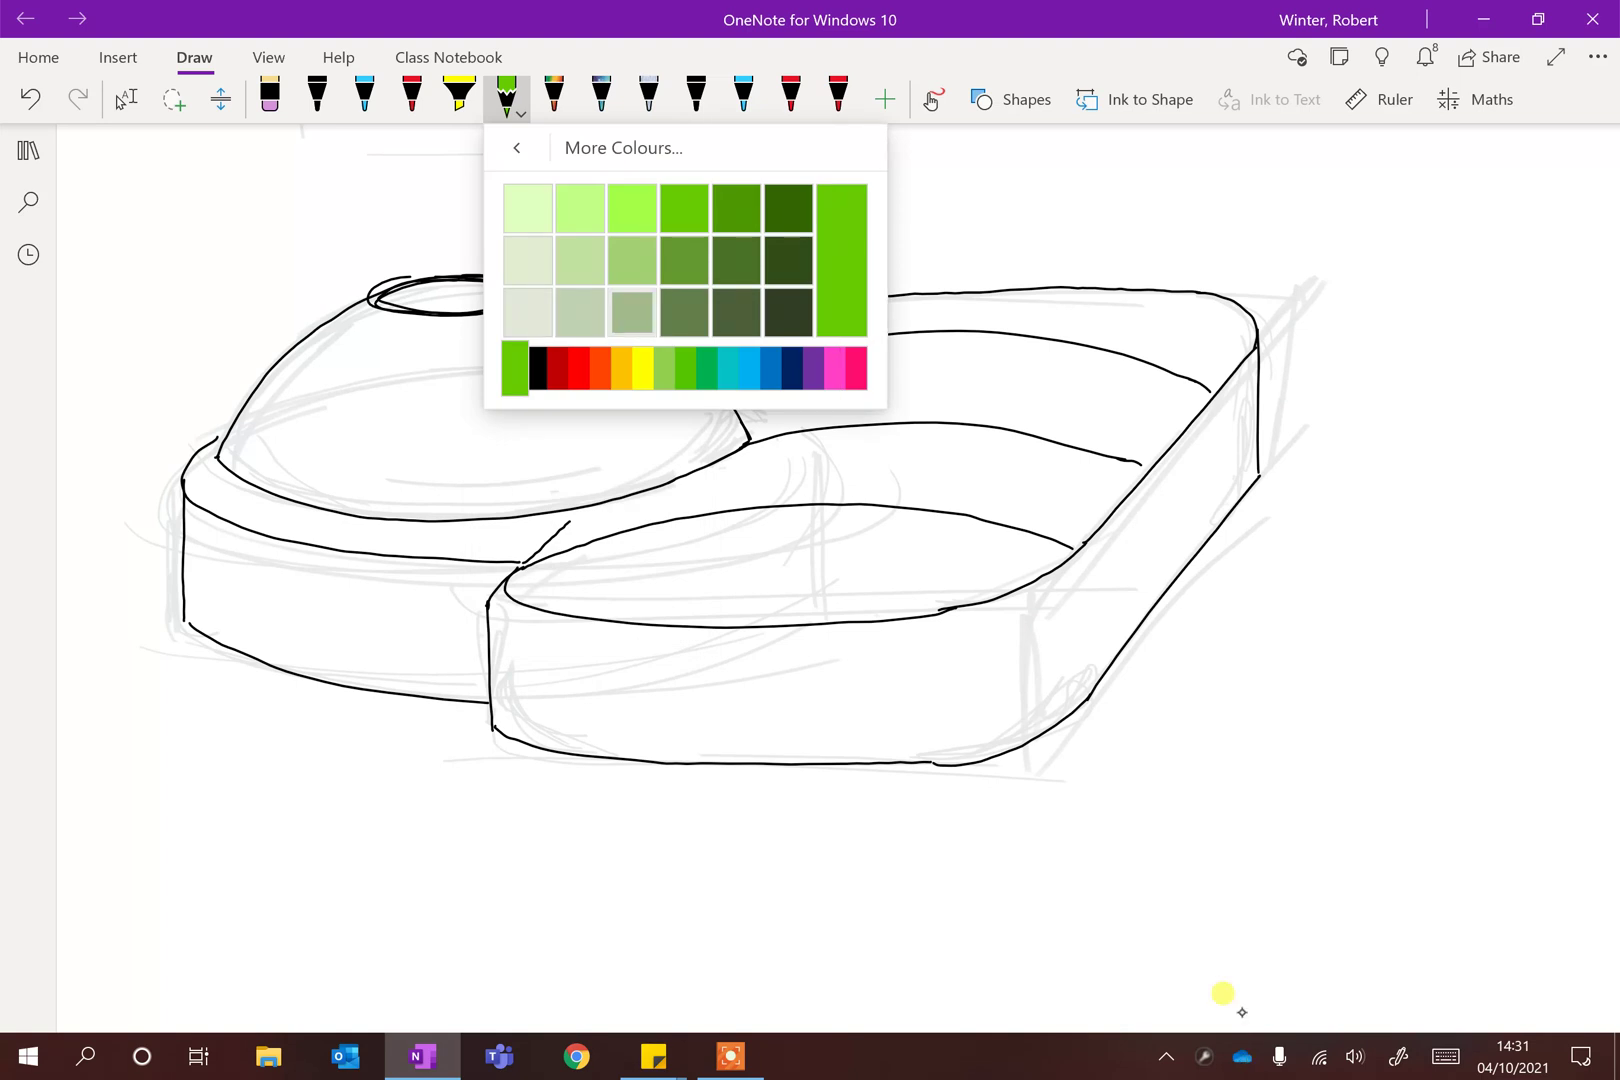
left_click(632, 312)
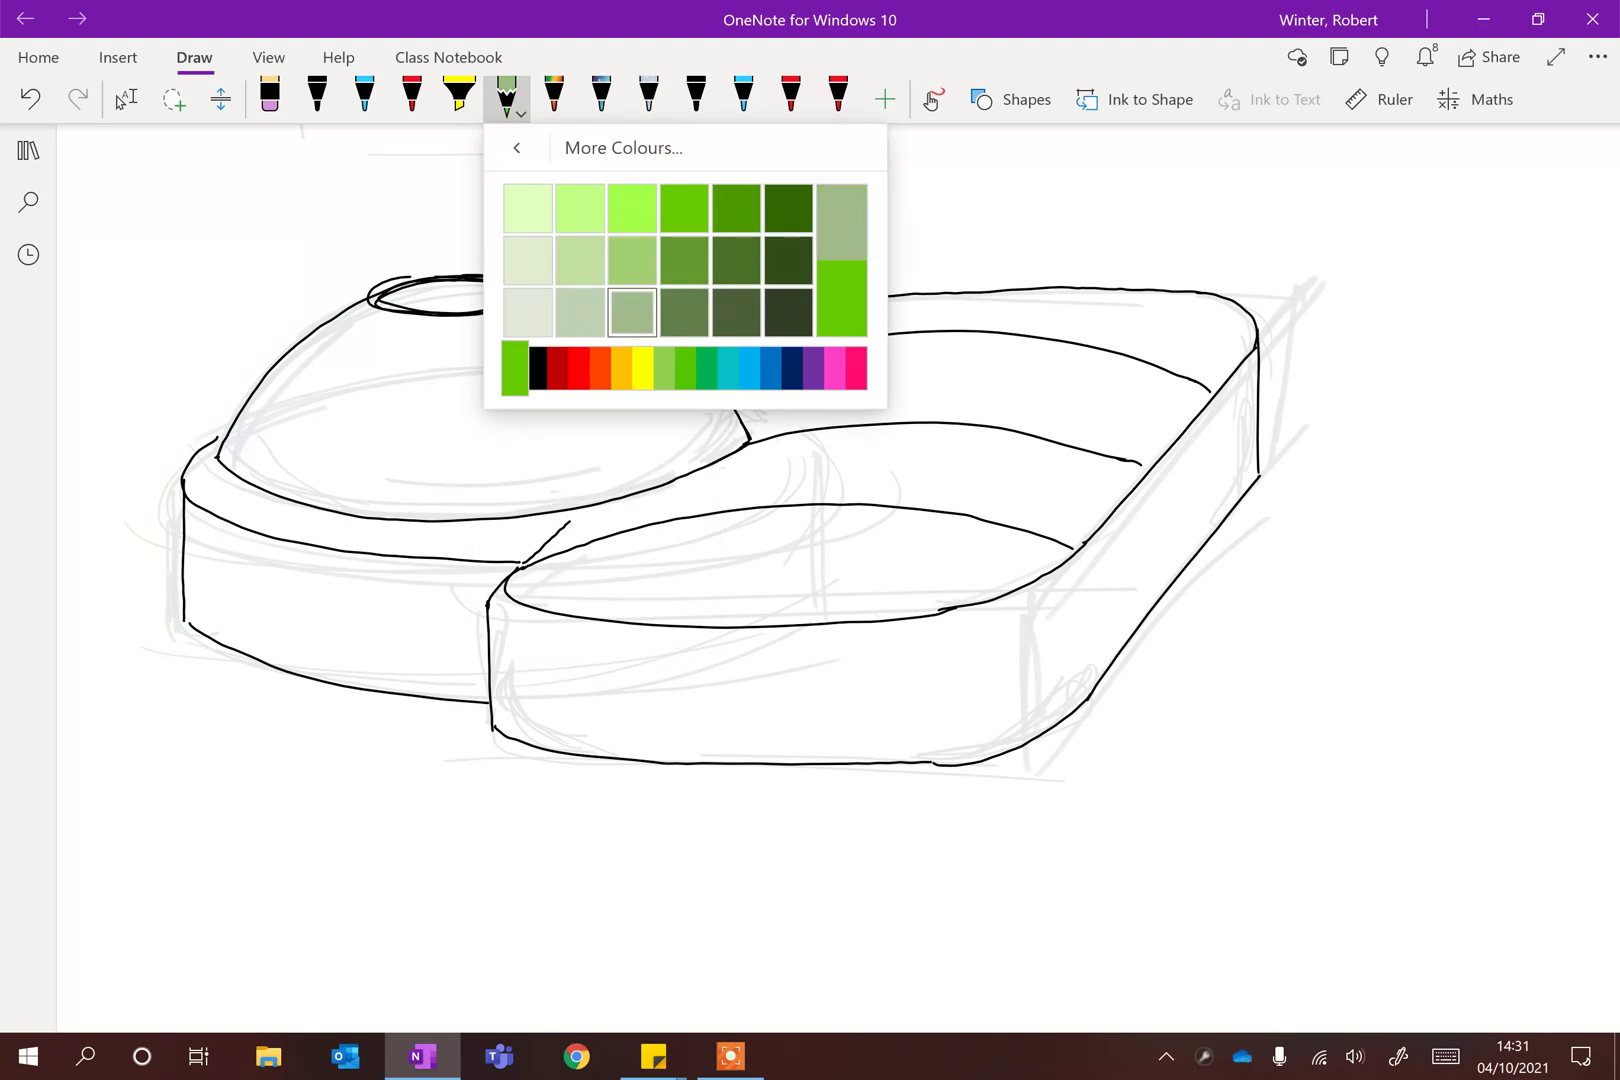
left_click(1242, 1012)
left_click(507, 99)
left_click(667, 200)
left_click(667, 200)
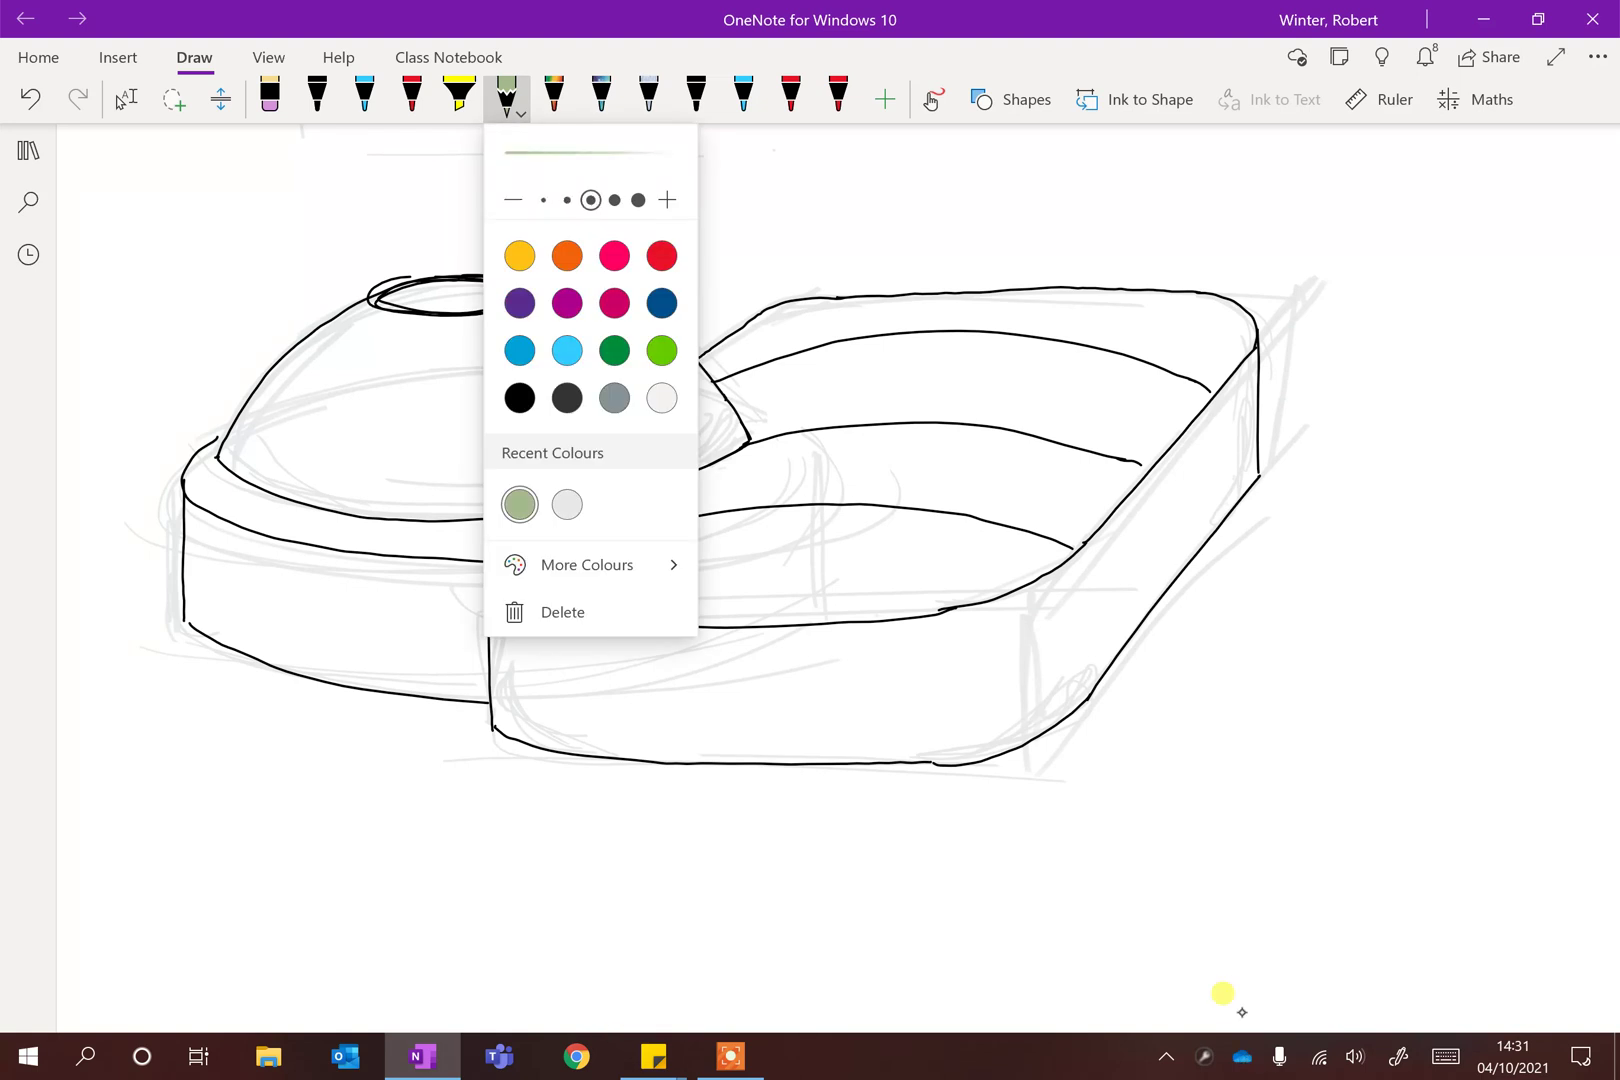
left_click(1242, 1012)
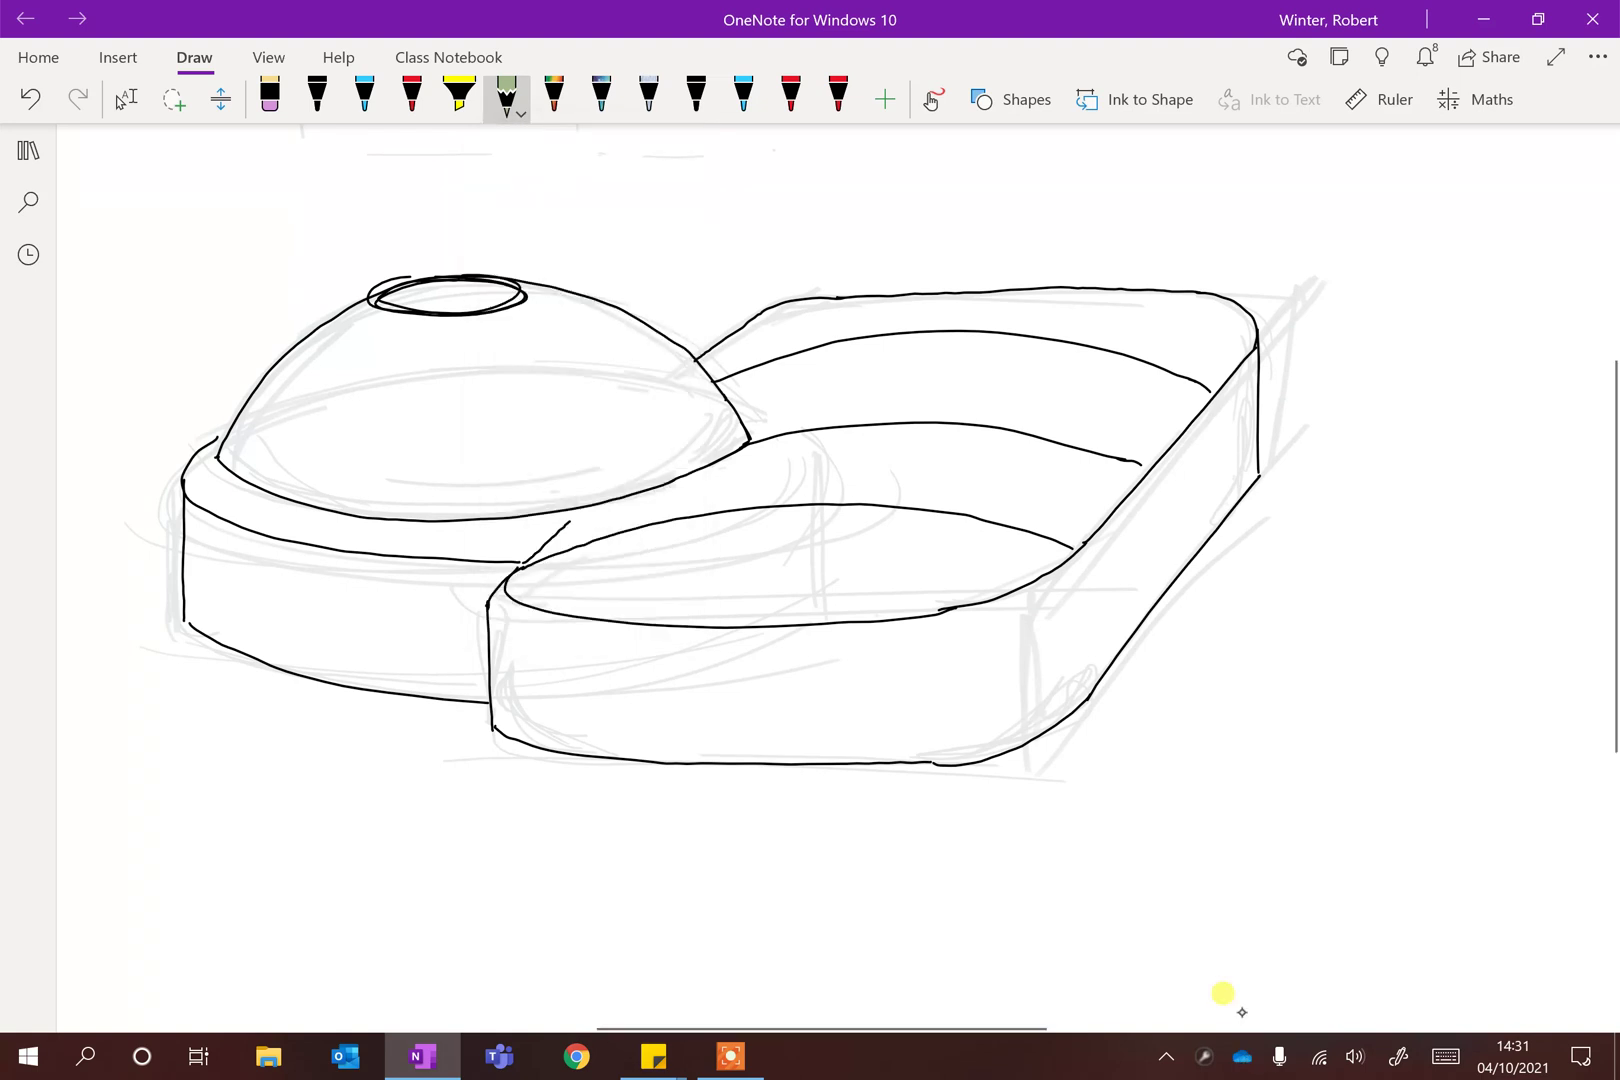
Step: Shade the box's front face and long side face in grey-green pencil, keeping the colour inside the outline
mouse_move(710, 706)
left_mouse_down()
mouse_move(552, 698)
mouse_move(515, 630)
mouse_move(790, 655)
mouse_move(920, 720)
mouse_move(965, 690)
mouse_move(830, 650)
mouse_move(975, 700)
mouse_move(1035, 745)
mouse_move(950, 615)
mouse_move(1085, 640)
mouse_move(1205, 465)
mouse_move(1340, 400)
left_mouse_up()
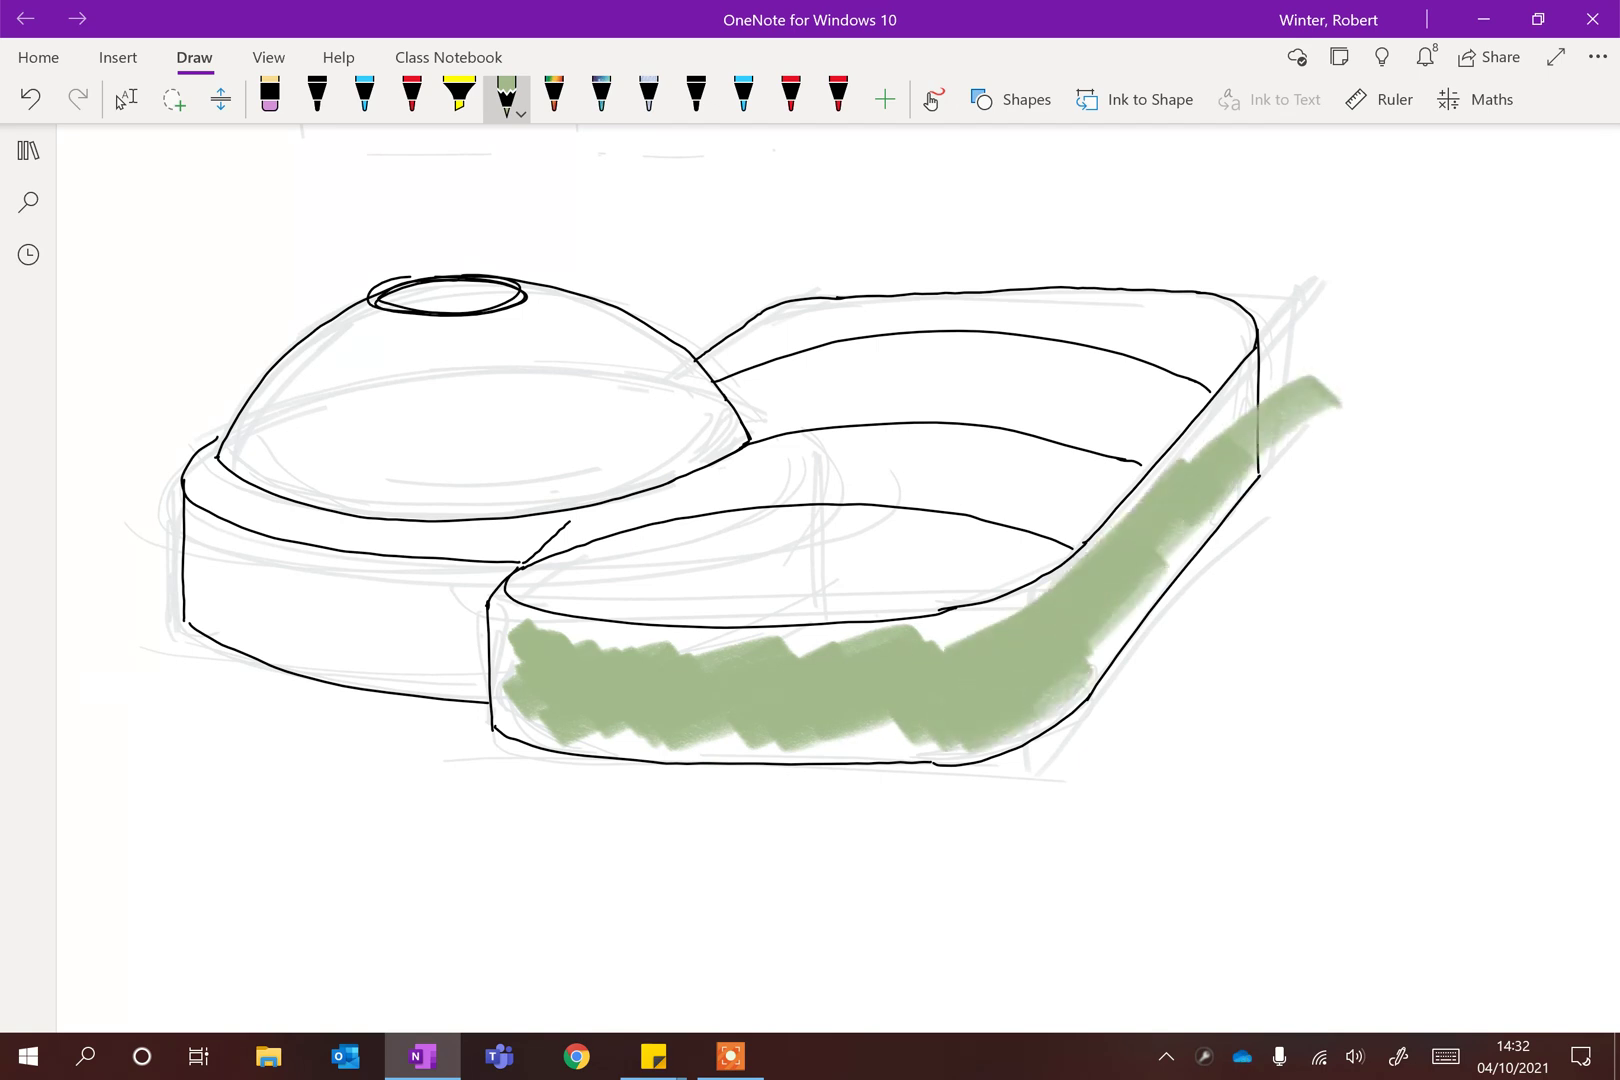
left_click(30, 98)
mouse_move(500, 625)
left_mouse_down()
mouse_move(640, 700)
mouse_move(730, 655)
mouse_move(800, 680)
mouse_move(910, 650)
mouse_move(985, 690)
mouse_move(1040, 625)
mouse_move(1075, 645)
mouse_move(1170, 545)
mouse_move(1090, 585)
mouse_move(1230, 440)
mouse_move(1180, 530)
mouse_move(1255, 412)
left_mouse_up()
Step: Shade the four curved bands of the box's top face in grey-green pencil
mouse_move(752, 400)
left_mouse_down()
mouse_move(962, 368)
mouse_move(1082, 400)
mouse_move(1150, 450)
left_mouse_up()
mouse_move(960, 425)
left_mouse_down()
mouse_move(1150, 370)
mouse_move(1070, 360)
left_mouse_up()
mouse_move(735, 365)
left_mouse_down()
mouse_move(960, 310)
mouse_move(1175, 320)
mouse_move(1190, 335)
mouse_move(1200, 322)
mouse_move(1215, 362)
mouse_move(1230, 330)
left_mouse_up()
left_click_drag(775, 452, 788, 478)
mouse_move(900, 445)
left_mouse_down()
mouse_move(570, 545)
mouse_move(1035, 490)
mouse_move(1075, 460)
mouse_move(1000, 522)
mouse_move(1110, 475)
left_mouse_up()
mouse_move(550, 585)
left_mouse_down()
mouse_move(940, 525)
mouse_move(595, 590)
mouse_move(970, 598)
mouse_move(1005, 565)
mouse_move(840, 558)
mouse_move(1000, 530)
left_mouse_up()
Step: Shade the cylinder's side wall and the narrow rim in front of the dome in grey-green pencil
mouse_move(240, 545)
left_mouse_down()
mouse_move(210, 600)
mouse_move(200, 530)
mouse_move(280, 632)
left_mouse_up()
mouse_move(250, 560)
left_mouse_down()
mouse_move(480, 600)
mouse_move(300, 560)
mouse_move(420, 625)
mouse_move(230, 655)
mouse_move(400, 685)
mouse_move(225, 640)
mouse_move(465, 690)
left_mouse_up()
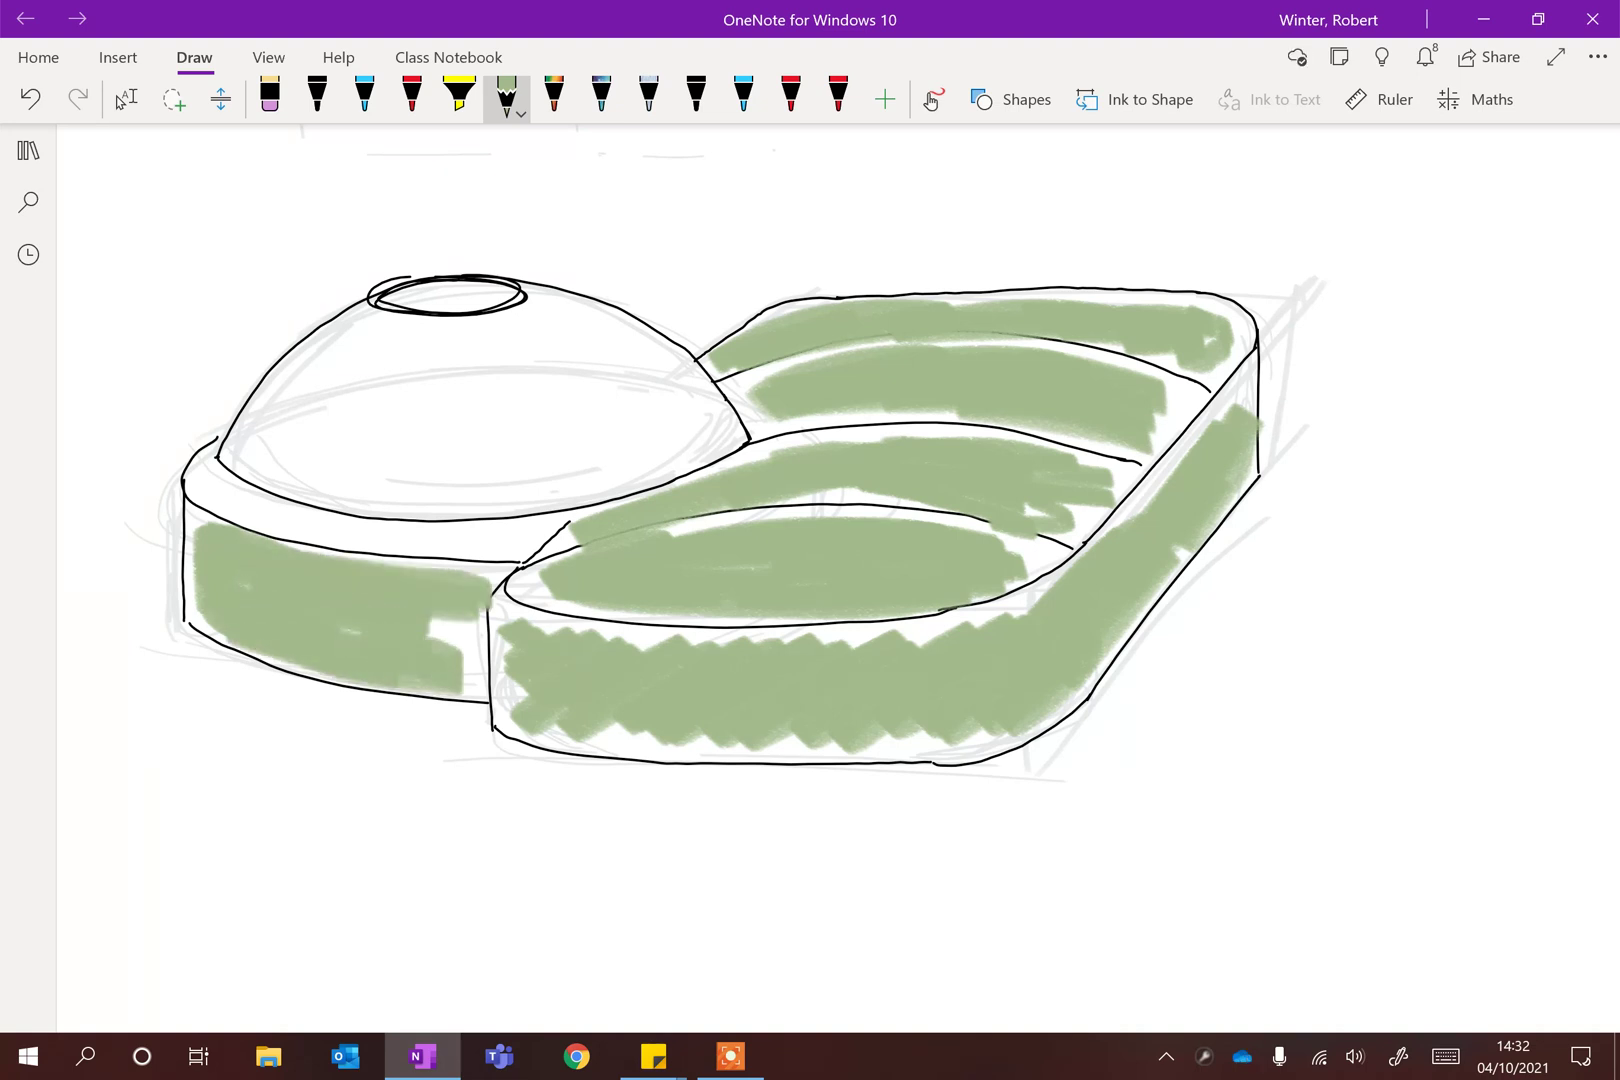
left_click_drag(365, 636, 470, 655)
mouse_move(218, 478)
left_mouse_down()
mouse_move(228, 502)
mouse_move(322, 536)
mouse_move(535, 545)
left_mouse_up()
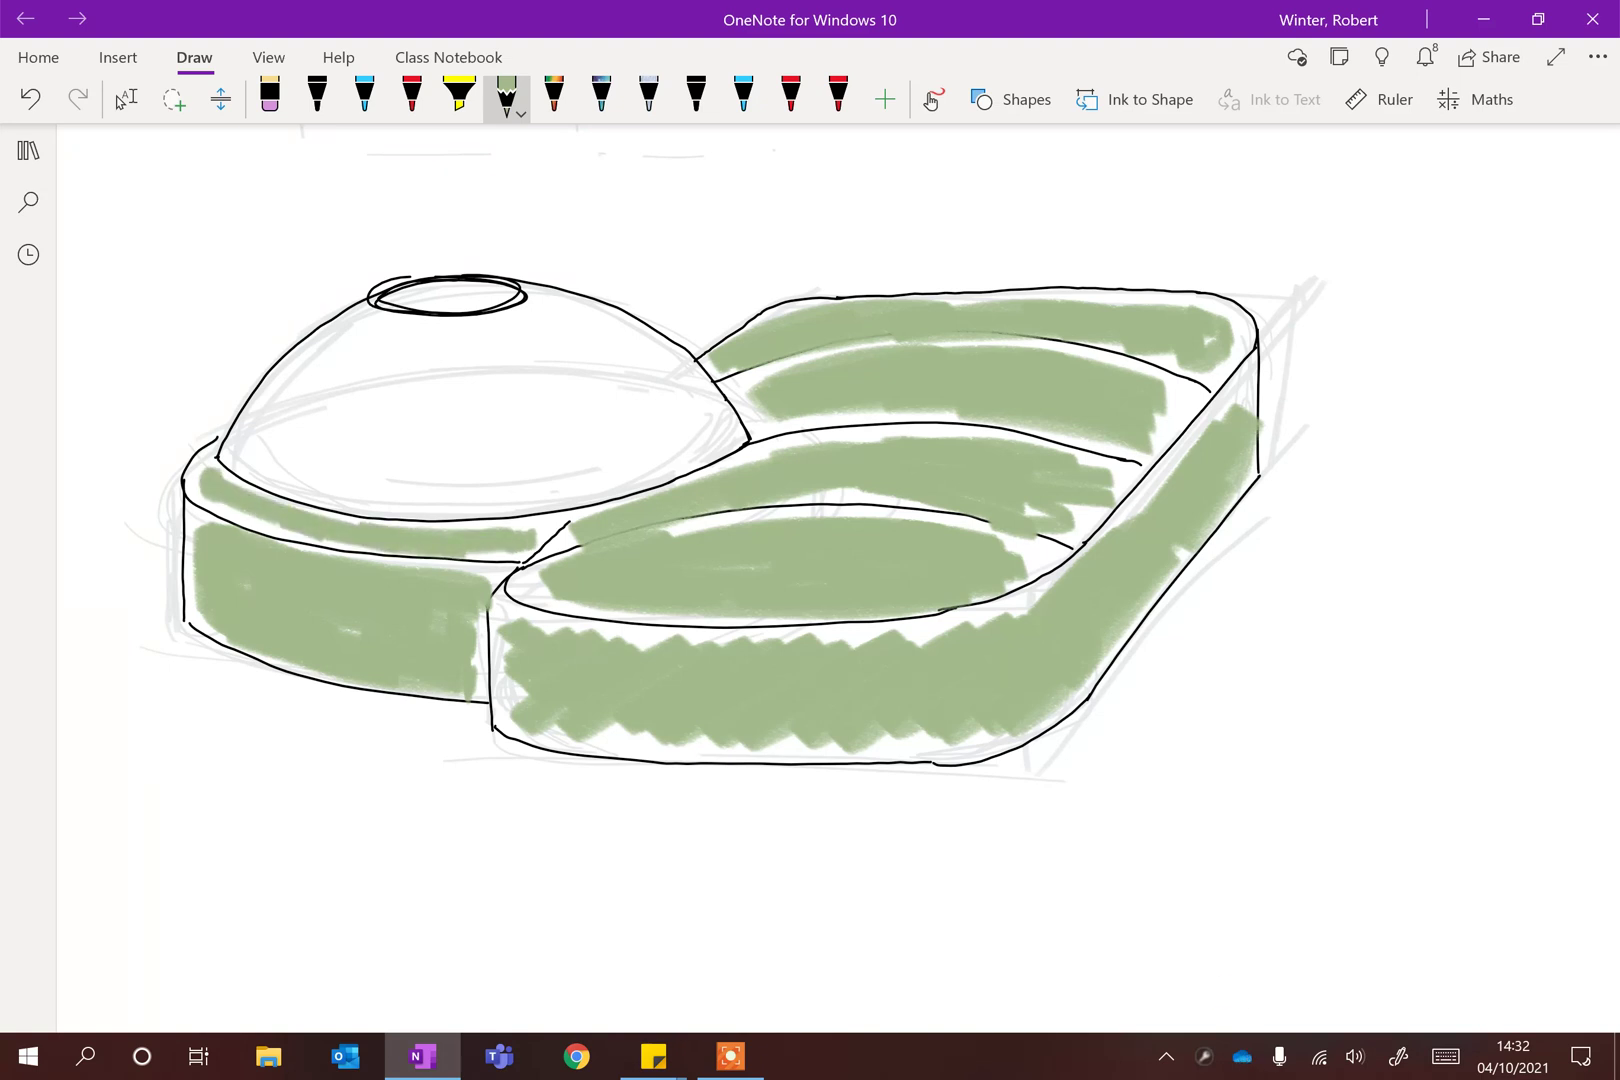
Step: Reduce the pencil to the second thickness and fill the white gaps on the box's long side face and rounded corner
left_click(507, 97)
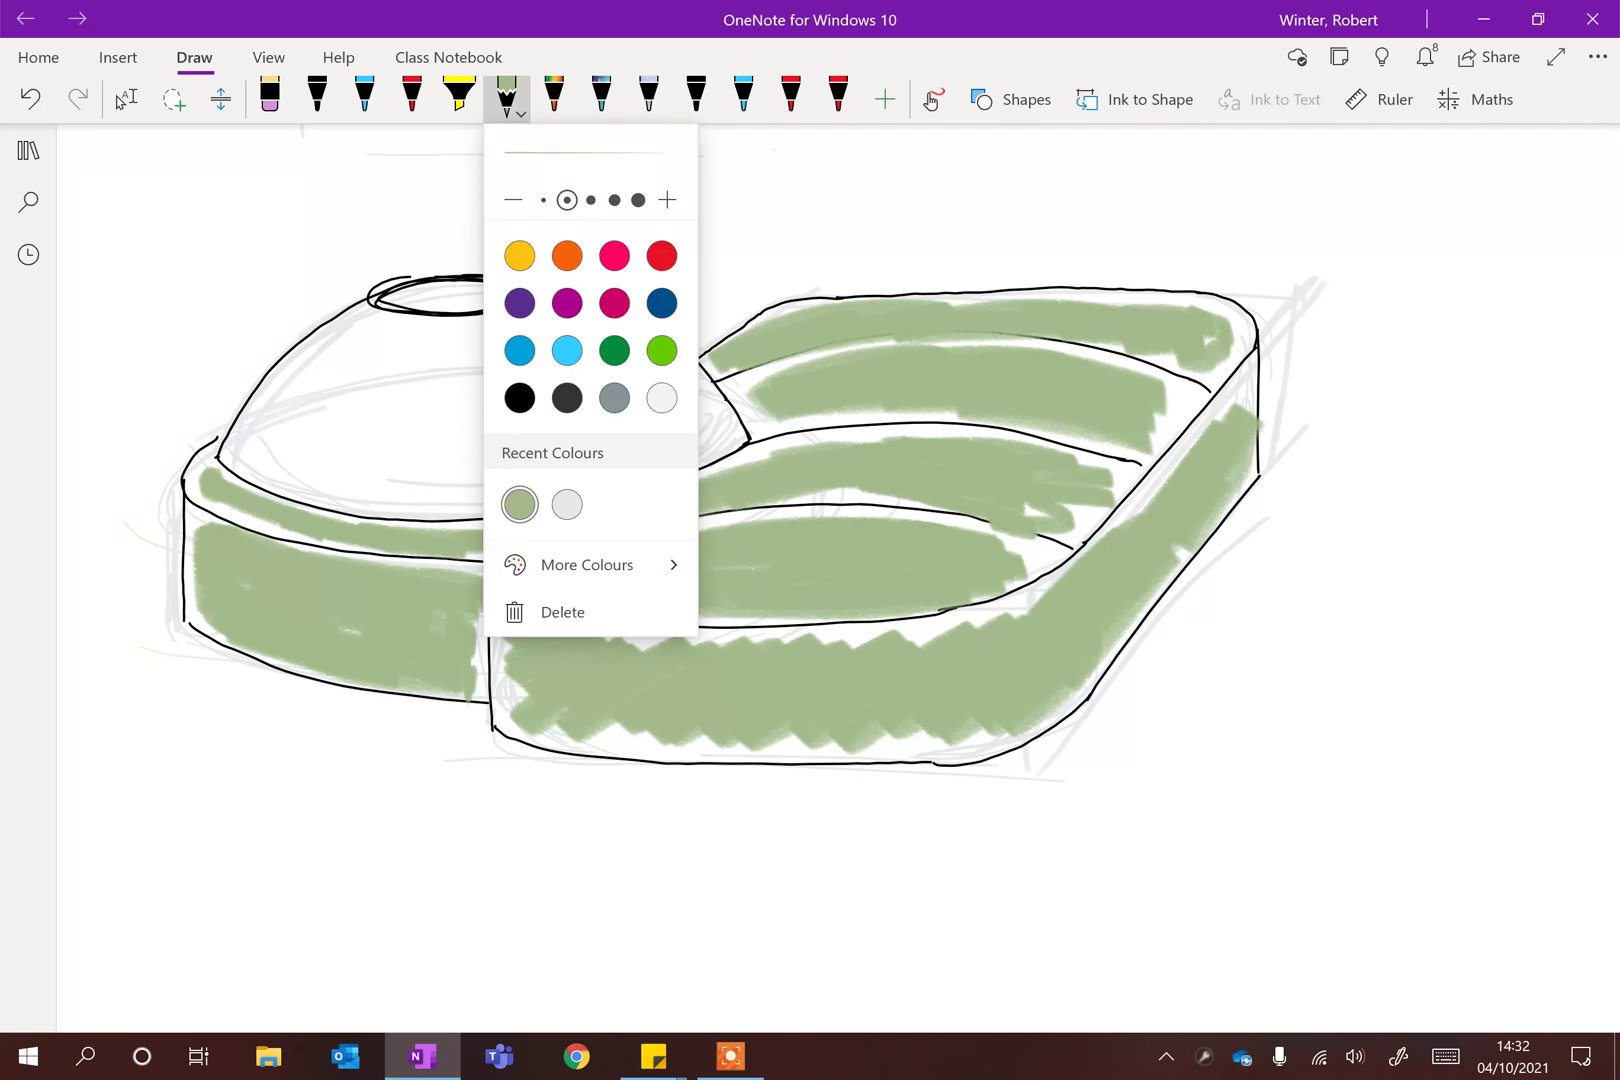
left_click(1222, 993)
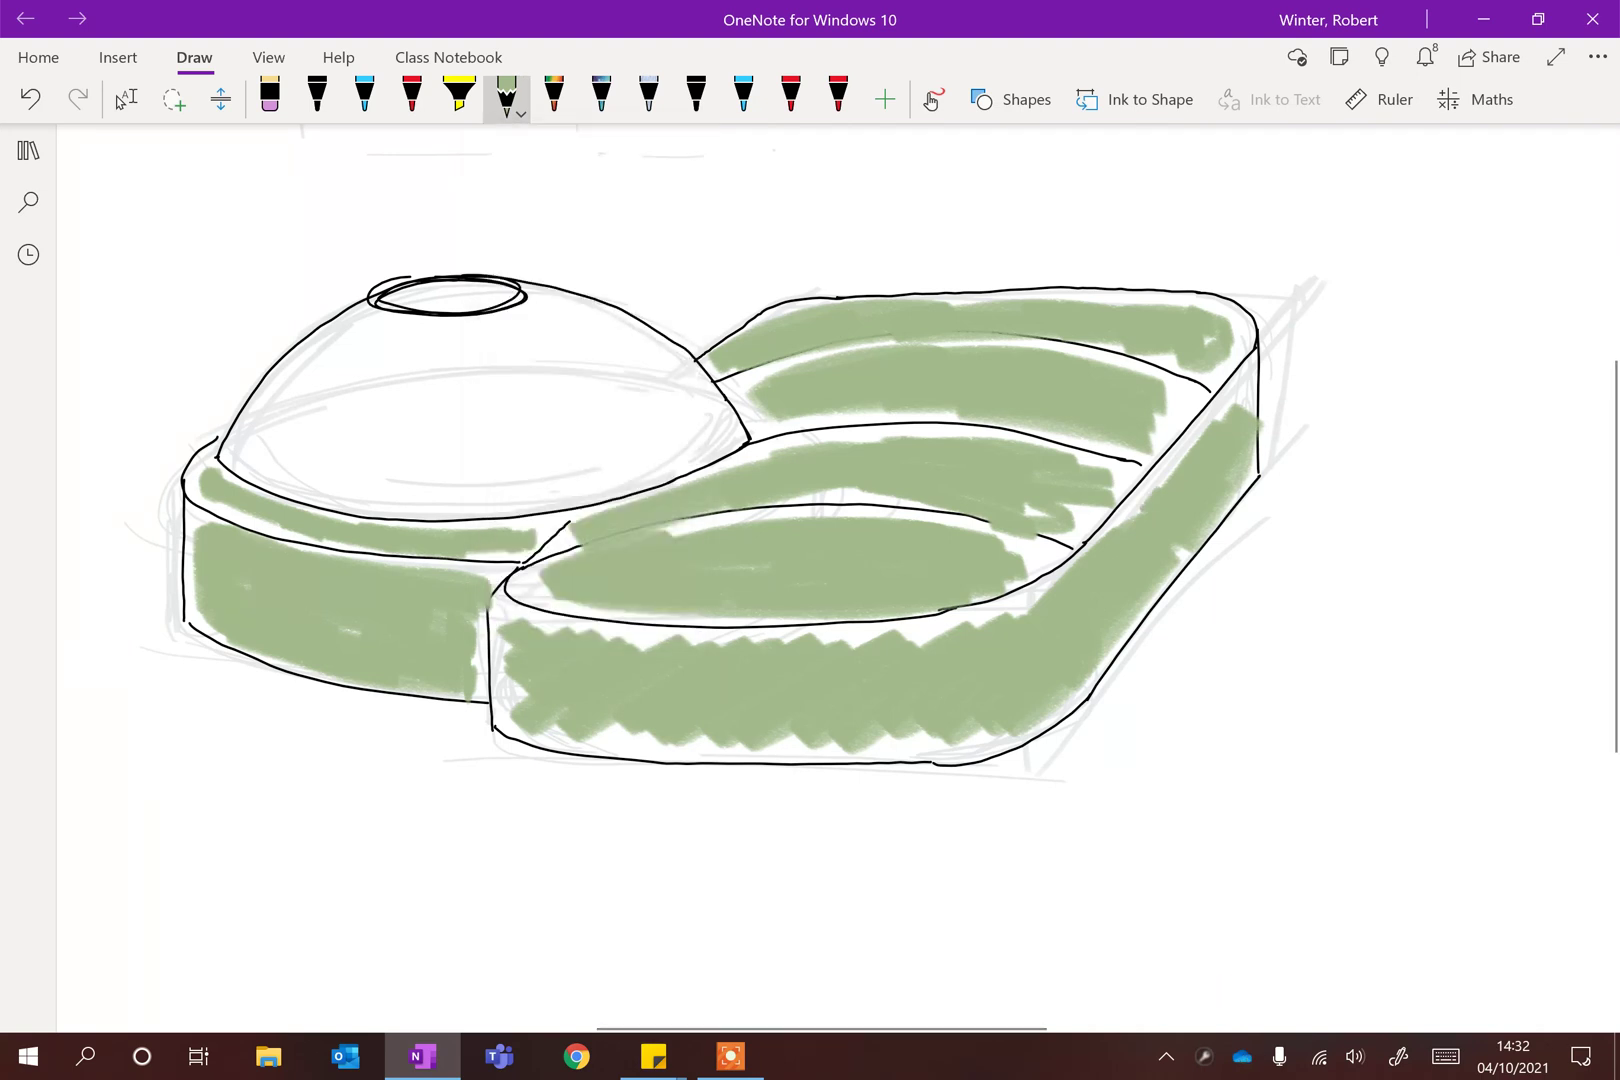
left_click_drag(1216, 417, 1186, 446)
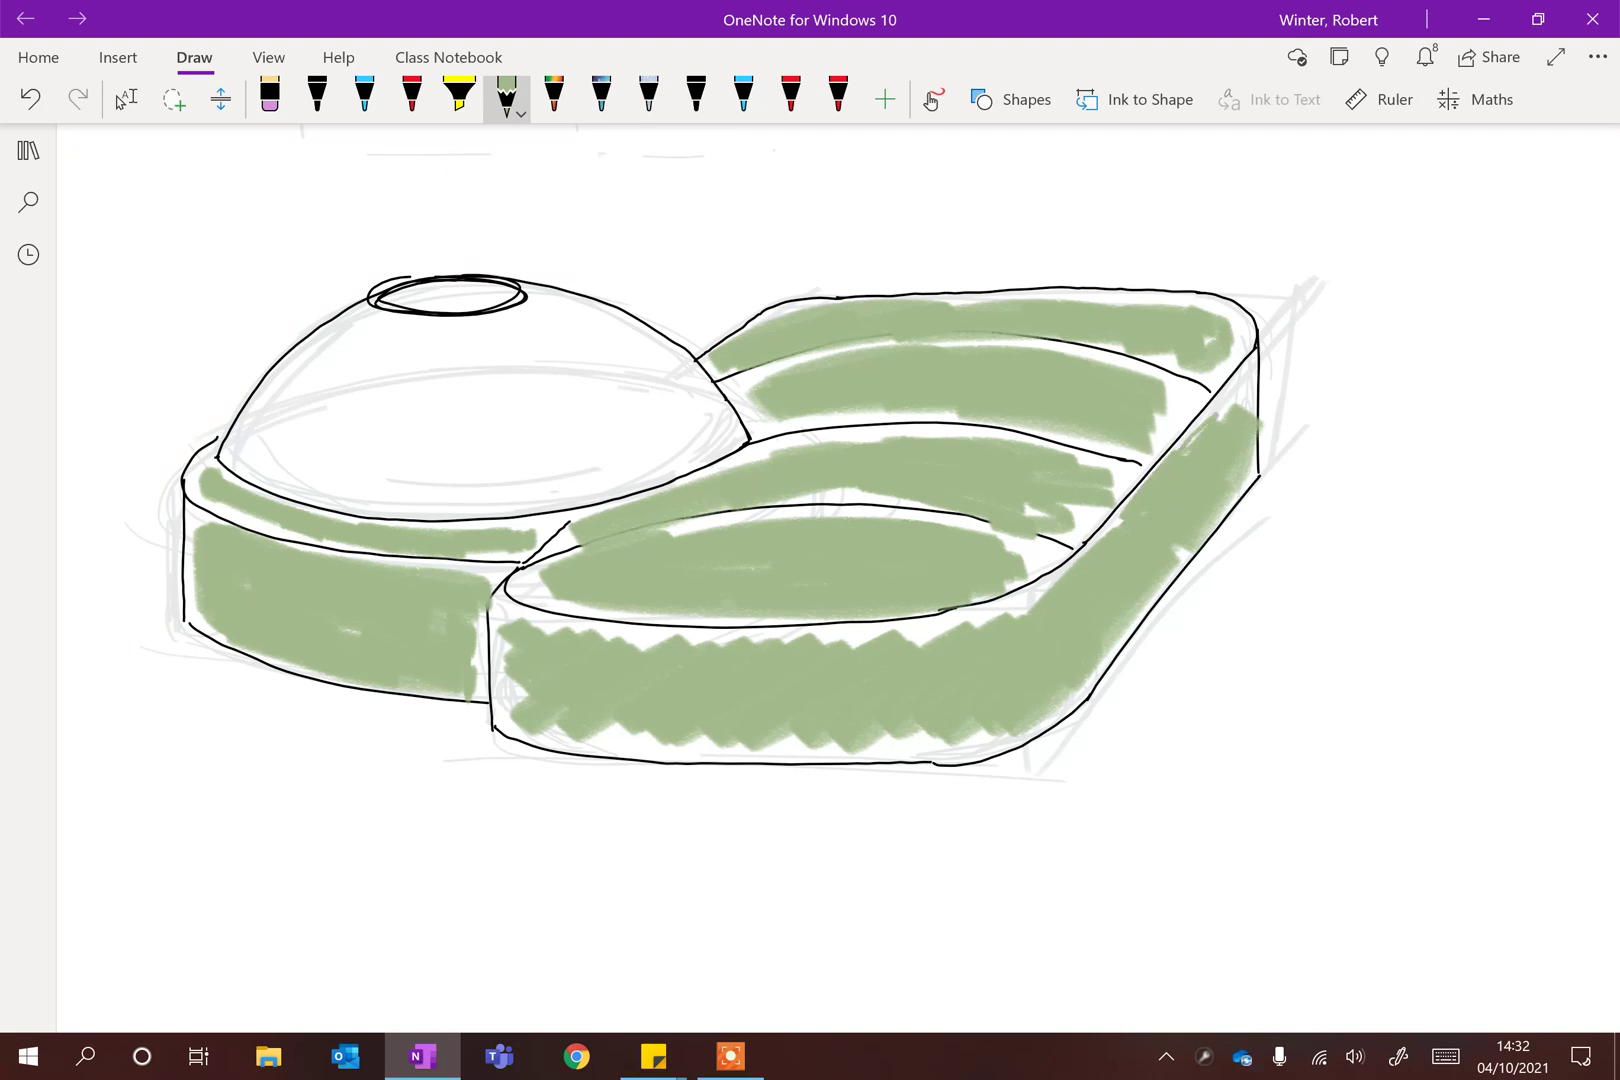
mouse_move(1250, 368)
left_mouse_down()
mouse_move(1219, 416)
mouse_move(1246, 377)
left_mouse_up()
left_click_drag(1205, 536, 1065, 710)
left_click_drag(1025, 606, 965, 622)
left_click_drag(1081, 560, 1043, 585)
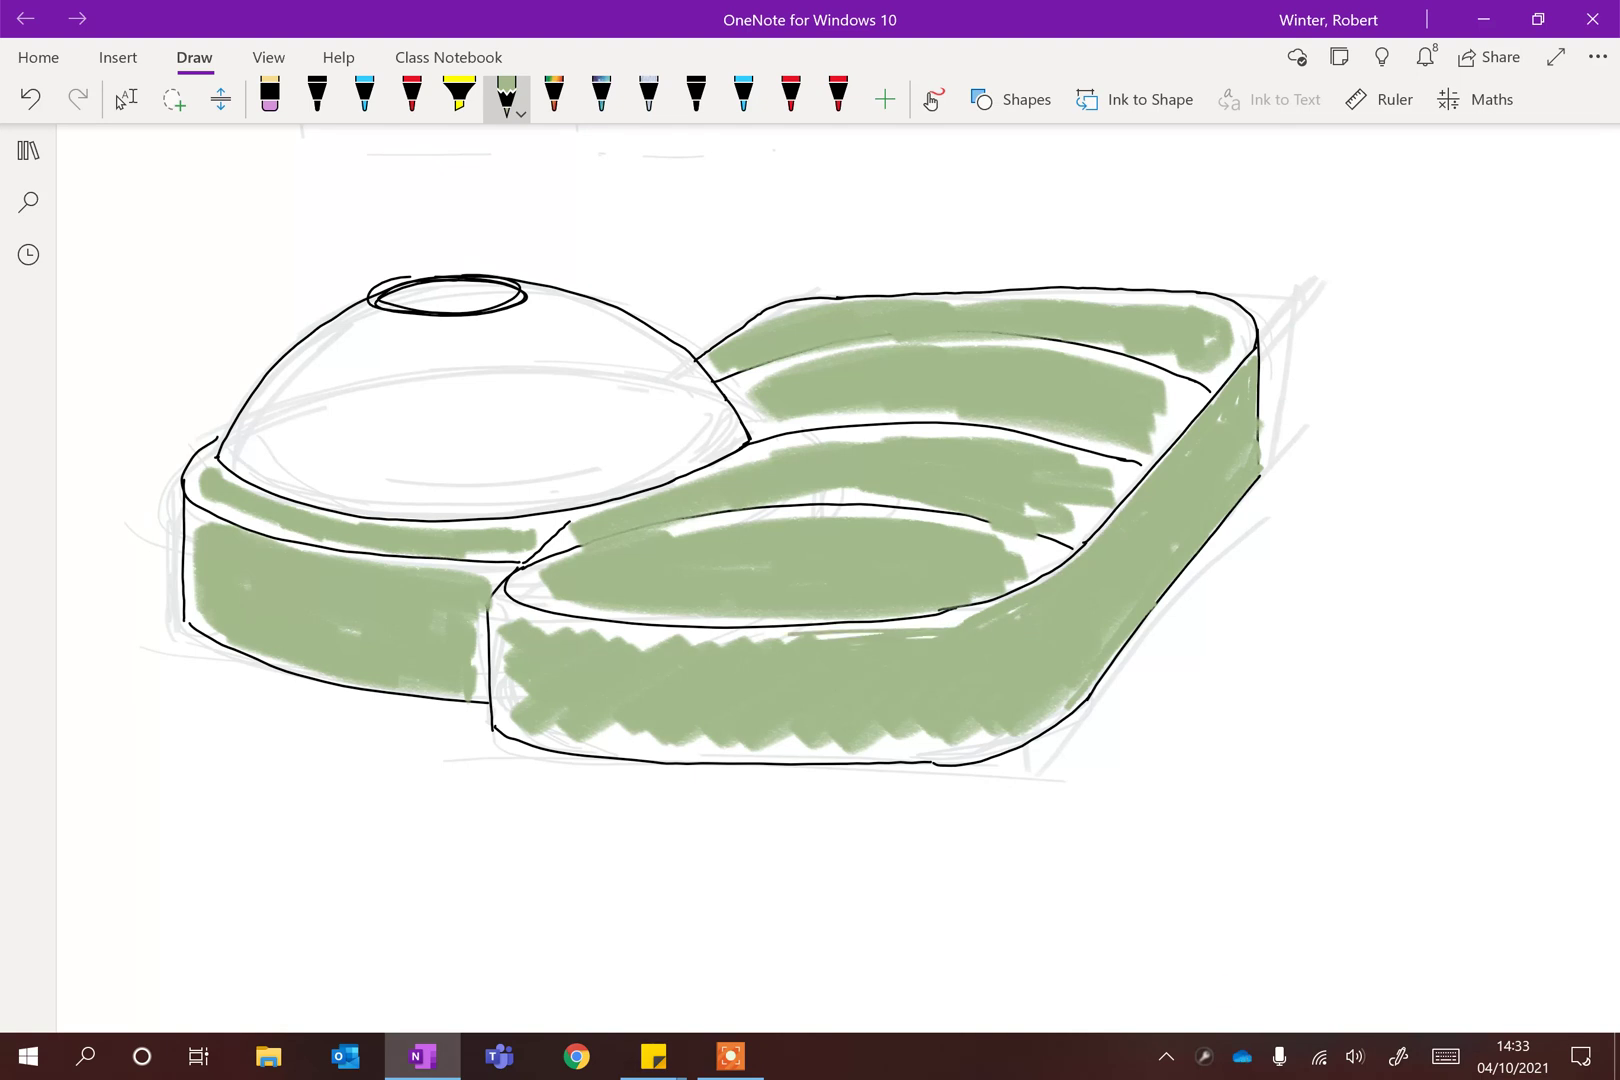
Step: Fill the white gaps along the upper and lower edges of the box's front face in grey-green pencil
left_click(507, 97)
left_click(1224, 994)
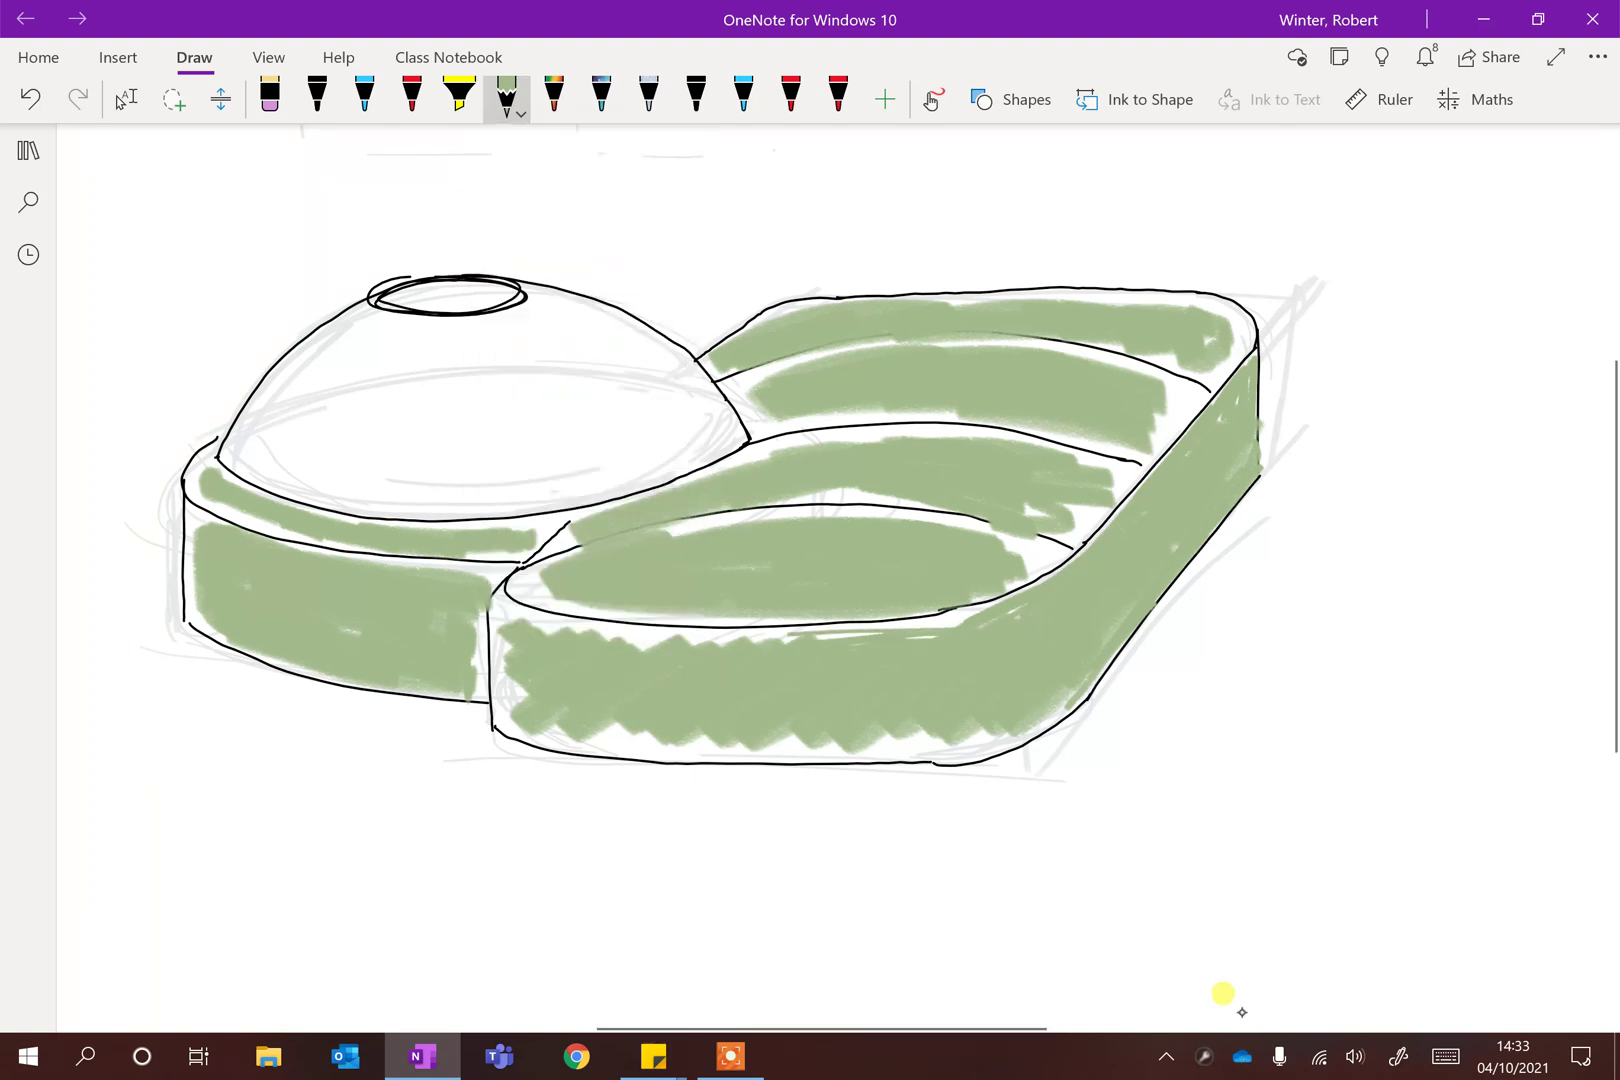
left_click_drag(613, 640, 800, 635)
left_click_drag(900, 628, 990, 611)
mouse_move(505, 658)
left_mouse_down()
mouse_move(497, 604)
mouse_move(618, 636)
left_mouse_up()
mouse_move(512, 662)
left_mouse_down()
mouse_move(508, 720)
mouse_move(692, 747)
left_mouse_up()
left_click_drag(532, 740, 778, 751)
left_click_drag(625, 755, 883, 745)
mouse_move(787, 757)
left_mouse_down()
mouse_move(977, 745)
mouse_move(1088, 688)
left_mouse_up()
Step: Fill the white gaps across the curved bands of the box's top face in grey-green pencil
mouse_move(524, 583)
left_mouse_down()
mouse_move(651, 621)
mouse_move(770, 623)
left_mouse_up()
mouse_move(668, 532)
left_mouse_down()
mouse_move(919, 513)
mouse_move(1043, 562)
left_mouse_up()
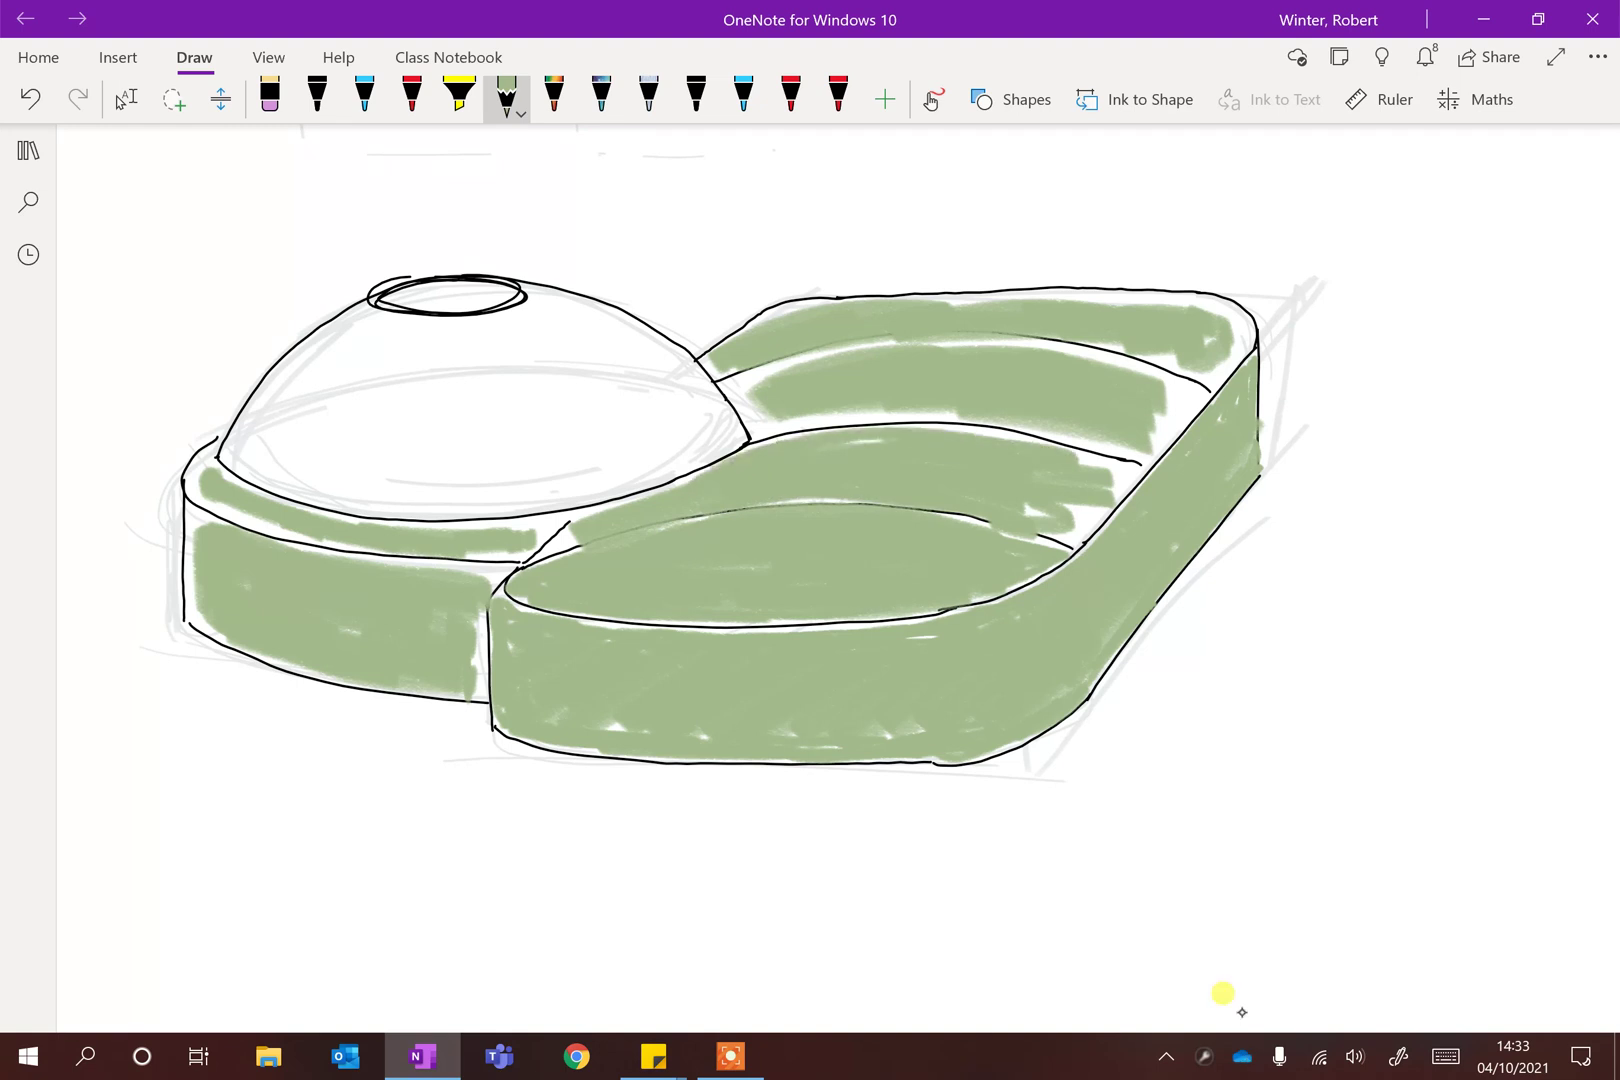
mouse_move(1036, 516)
left_mouse_down()
mouse_move(1126, 480)
mouse_move(1092, 467)
left_mouse_up()
mouse_move(750, 430)
left_mouse_down()
mouse_move(911, 420)
mouse_move(1145, 455)
mouse_move(770, 400)
mouse_move(830, 365)
mouse_move(755, 400)
left_mouse_up()
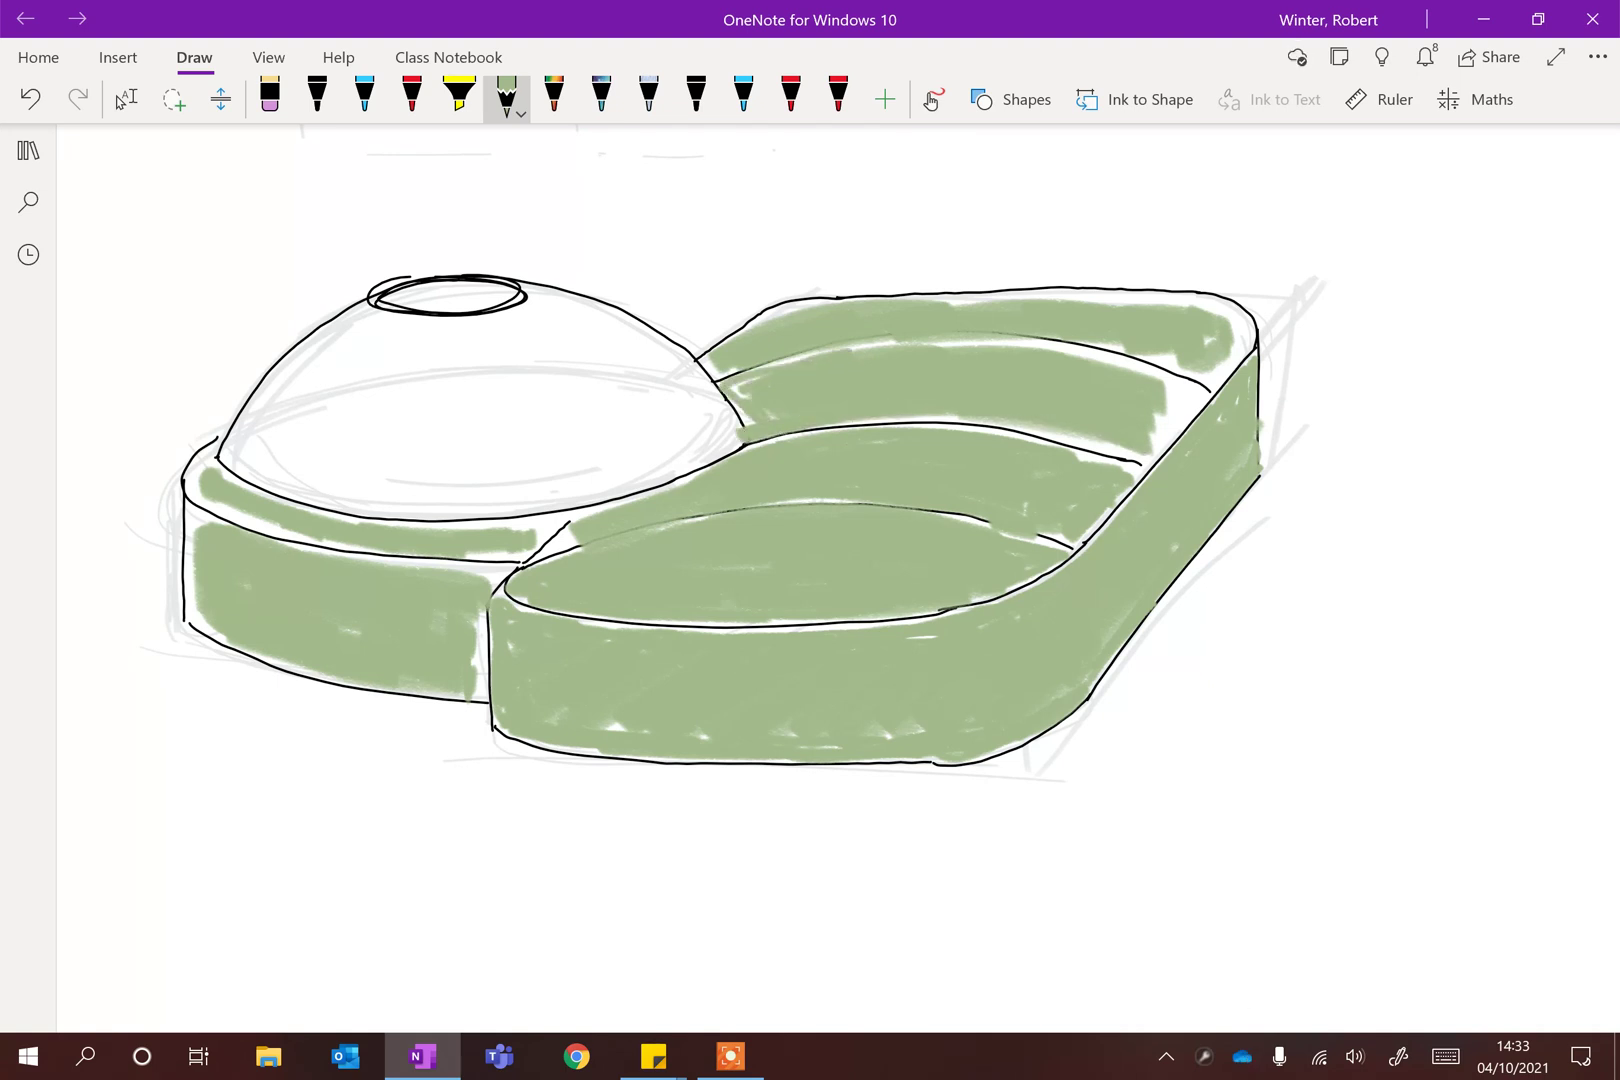
mouse_move(740, 334)
left_mouse_down()
mouse_move(870, 302)
mouse_move(1160, 298)
mouse_move(1232, 318)
mouse_move(1180, 305)
mouse_move(1240, 350)
mouse_move(1212, 375)
mouse_move(1248, 310)
mouse_move(1225, 375)
mouse_move(1120, 378)
mouse_move(1188, 394)
mouse_move(1148, 452)
mouse_move(1207, 393)
left_mouse_up()
left_click_drag(1120, 448, 880, 420)
left_click_drag(1130, 343, 985, 360)
left_click_drag(1066, 452, 1145, 478)
left_click_drag(1037, 531, 1071, 547)
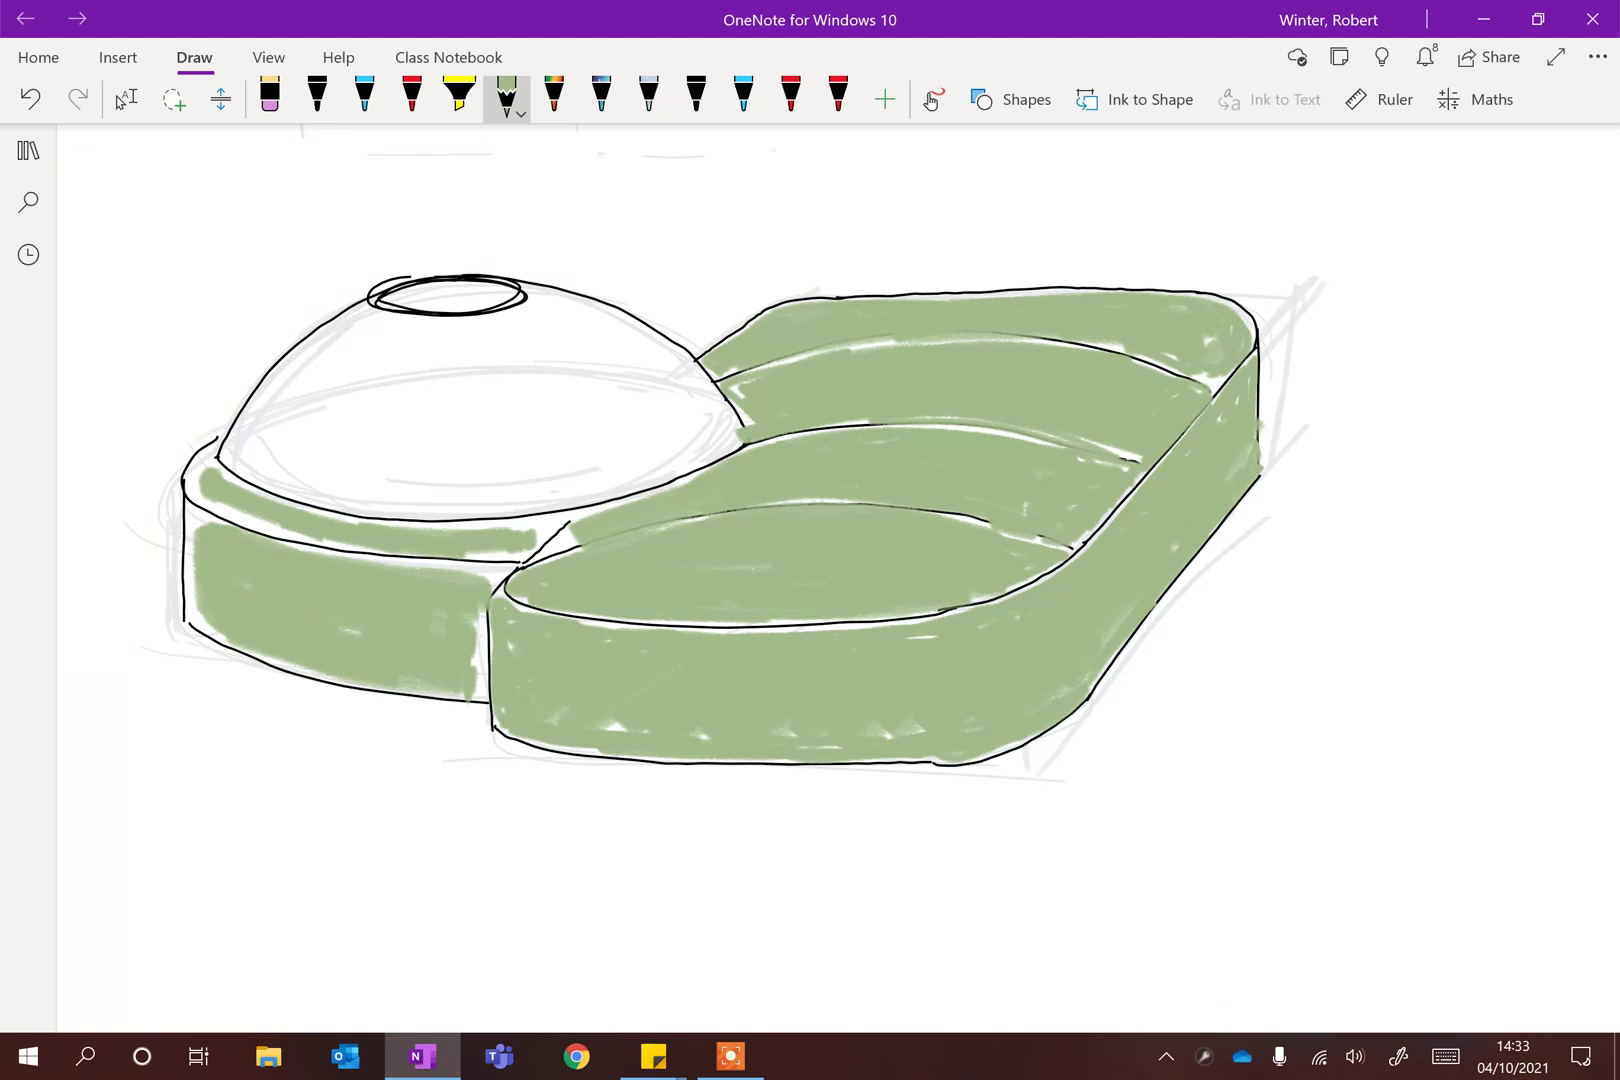
Step: Fill the white gaps on the cylinder's rim and side wall in grey-green pencil
mouse_move(578, 534)
left_mouse_down()
mouse_move(541, 560)
mouse_move(500, 532)
mouse_move(620, 508)
left_mouse_up()
mouse_move(492, 529)
left_mouse_down()
mouse_move(384, 530)
mouse_move(497, 532)
left_mouse_up()
mouse_move(268, 522)
left_mouse_down()
mouse_move(194, 486)
mouse_move(205, 448)
mouse_move(291, 531)
mouse_move(383, 551)
left_mouse_up()
left_click_drag(194, 530, 195, 575)
mouse_move(278, 541)
left_mouse_down()
mouse_move(495, 573)
mouse_move(485, 690)
left_mouse_up()
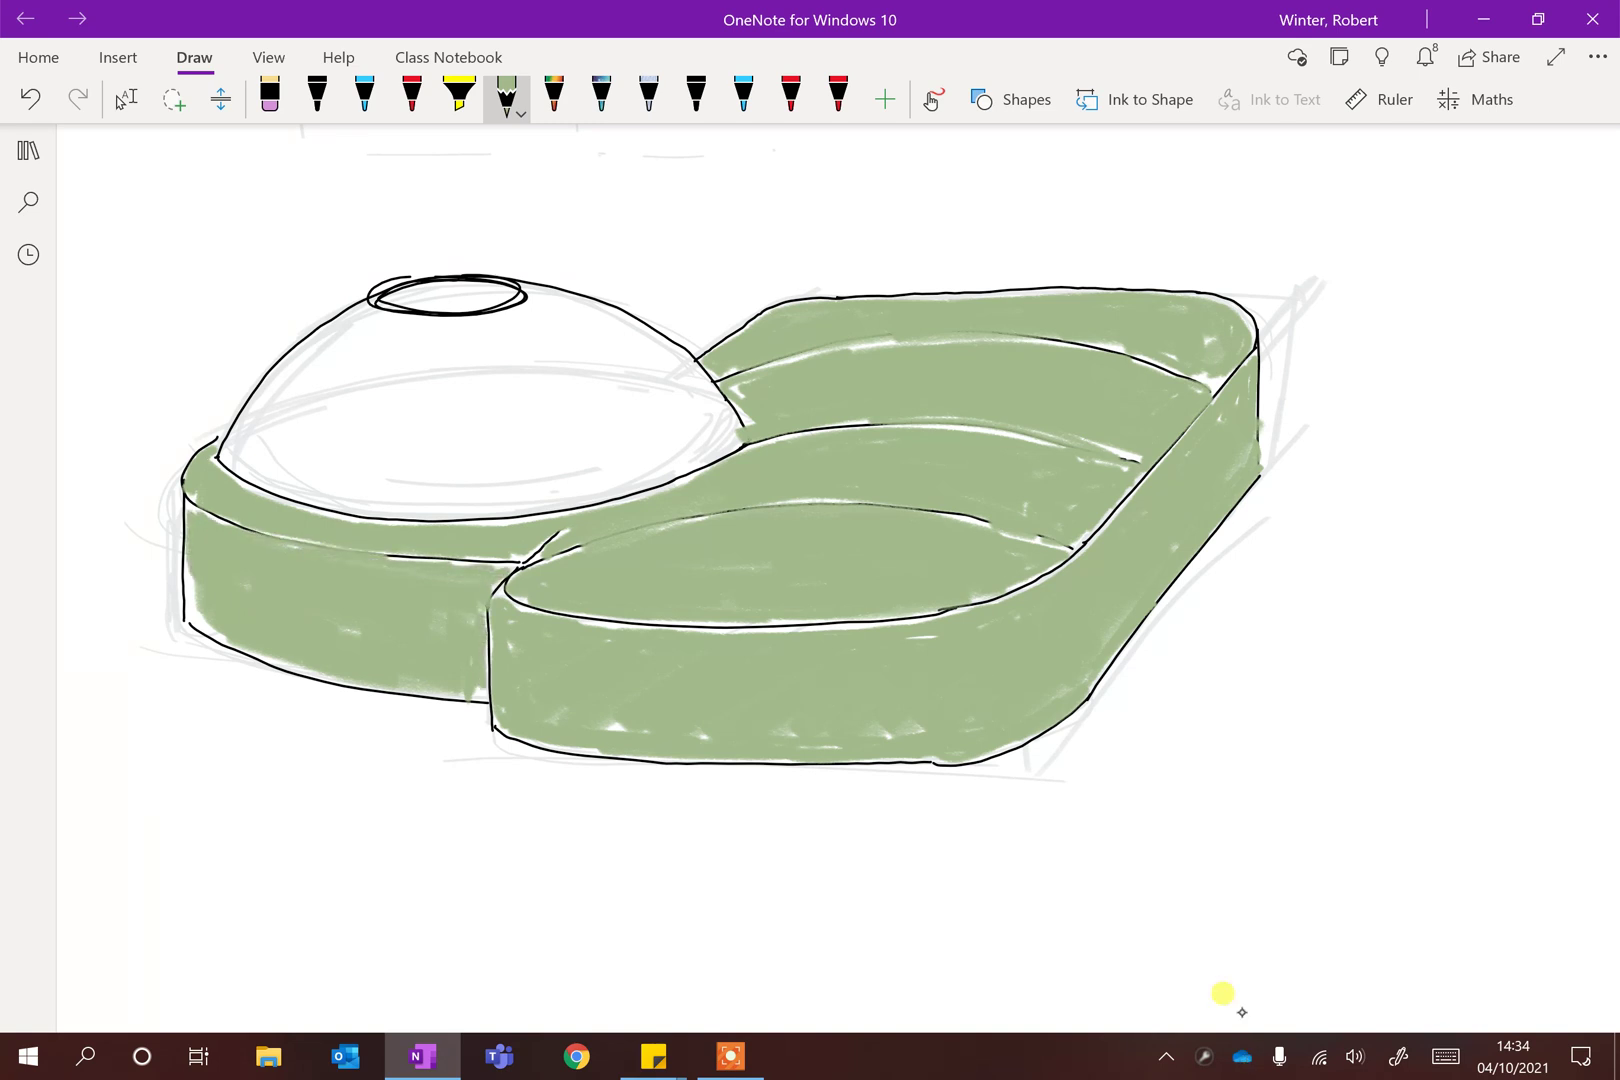
mouse_move(197, 572)
left_mouse_down()
mouse_move(192, 620)
mouse_move(460, 689)
left_mouse_up()
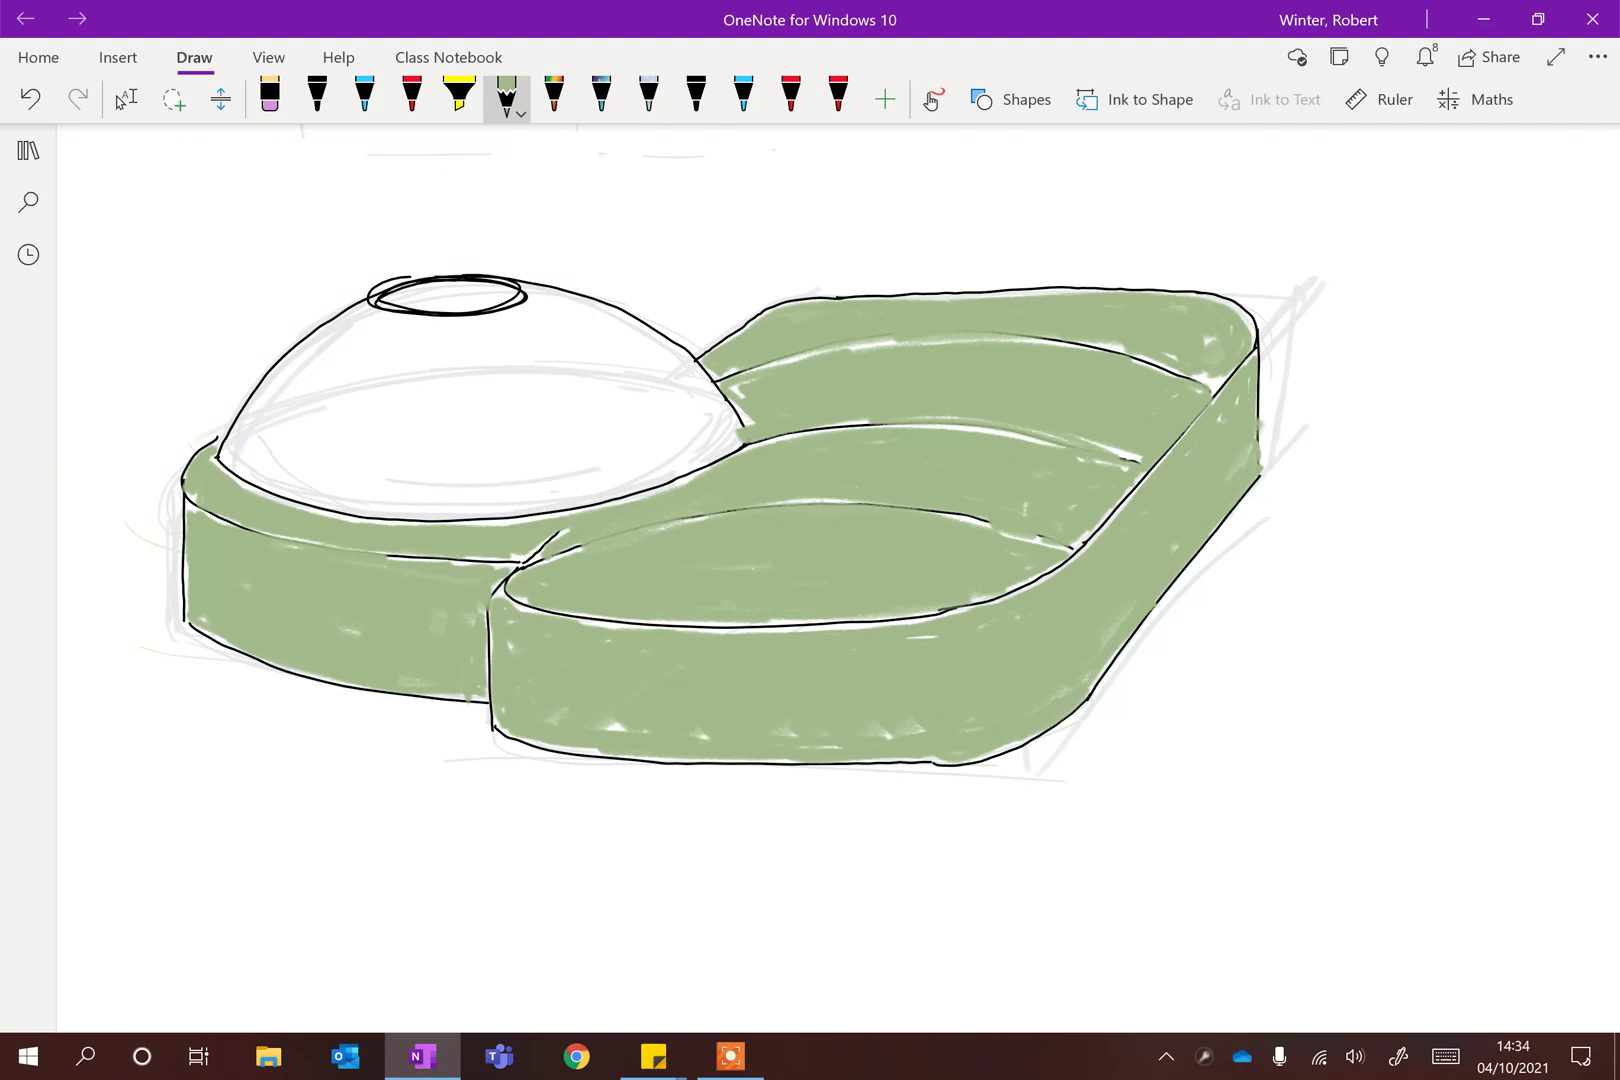
Step: Set the pencil to light blue at the fourth thickness and shade most of the dome
left_click(507, 97)
left_click(567, 350)
left_click(614, 200)
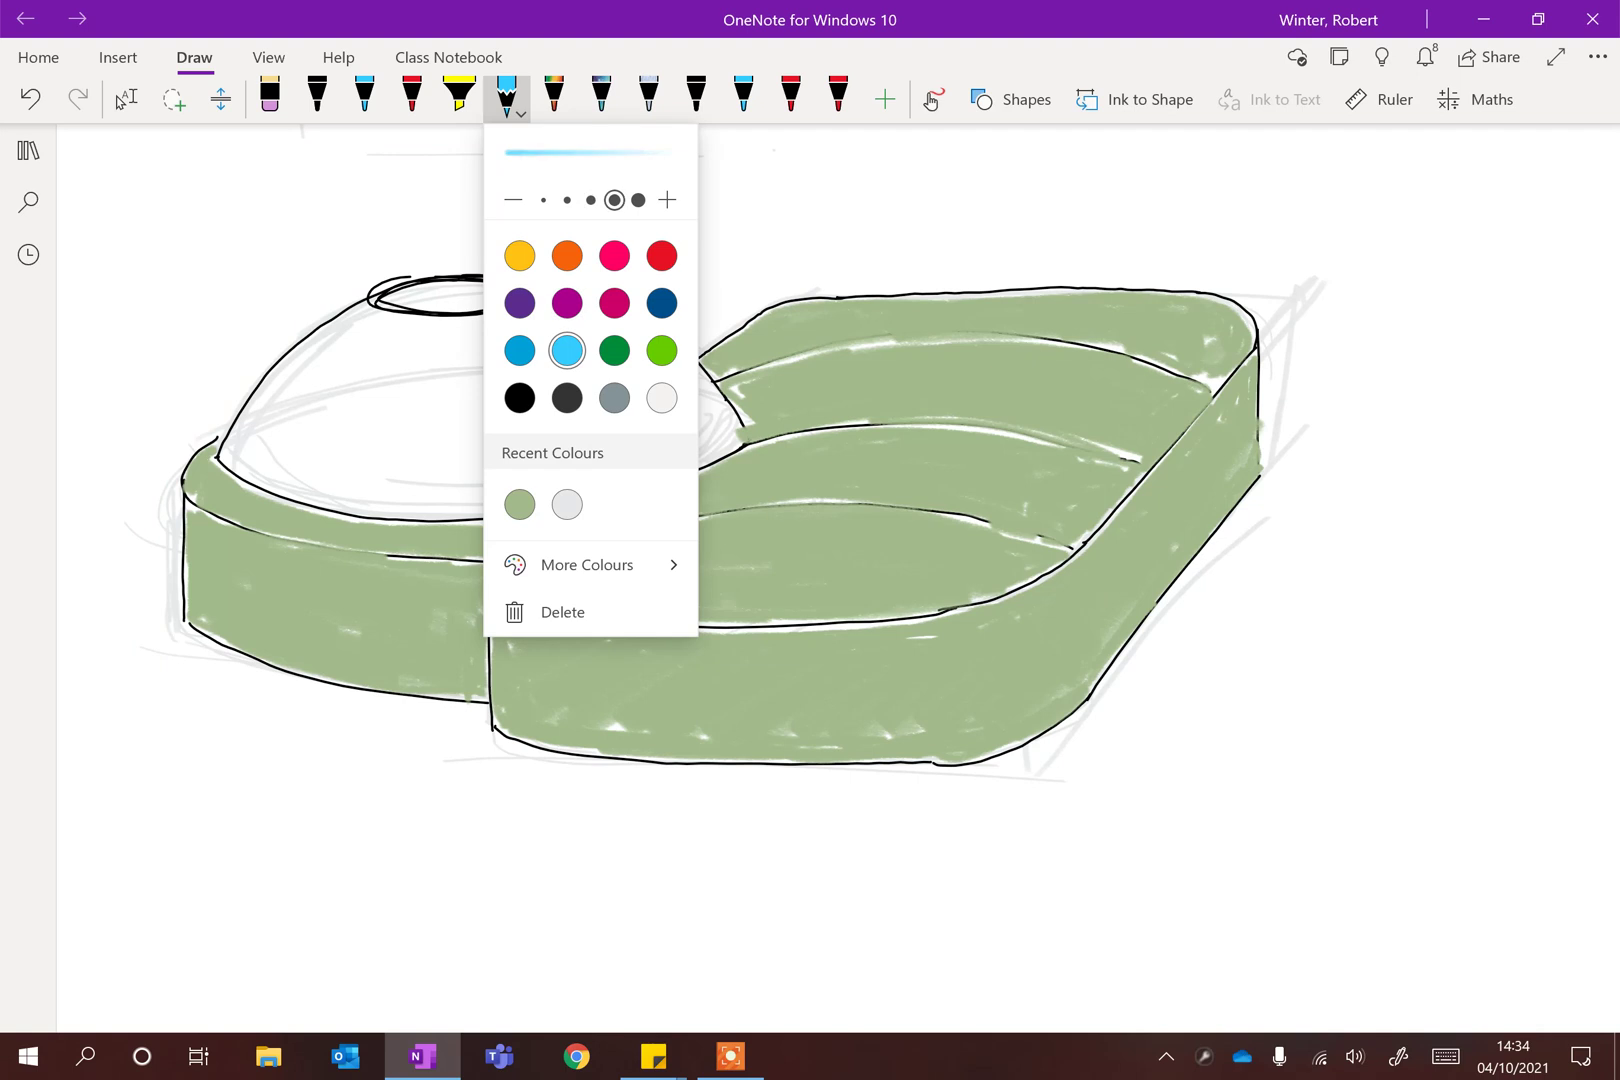
left_click(1236, 1008)
mouse_move(434, 398)
left_mouse_down()
mouse_move(284, 430)
mouse_move(304, 466)
mouse_move(470, 345)
mouse_move(555, 480)
mouse_move(600, 320)
mouse_move(650, 400)
mouse_move(370, 500)
mouse_move(700, 430)
mouse_move(590, 315)
mouse_move(735, 450)
mouse_move(290, 480)
left_mouse_up()
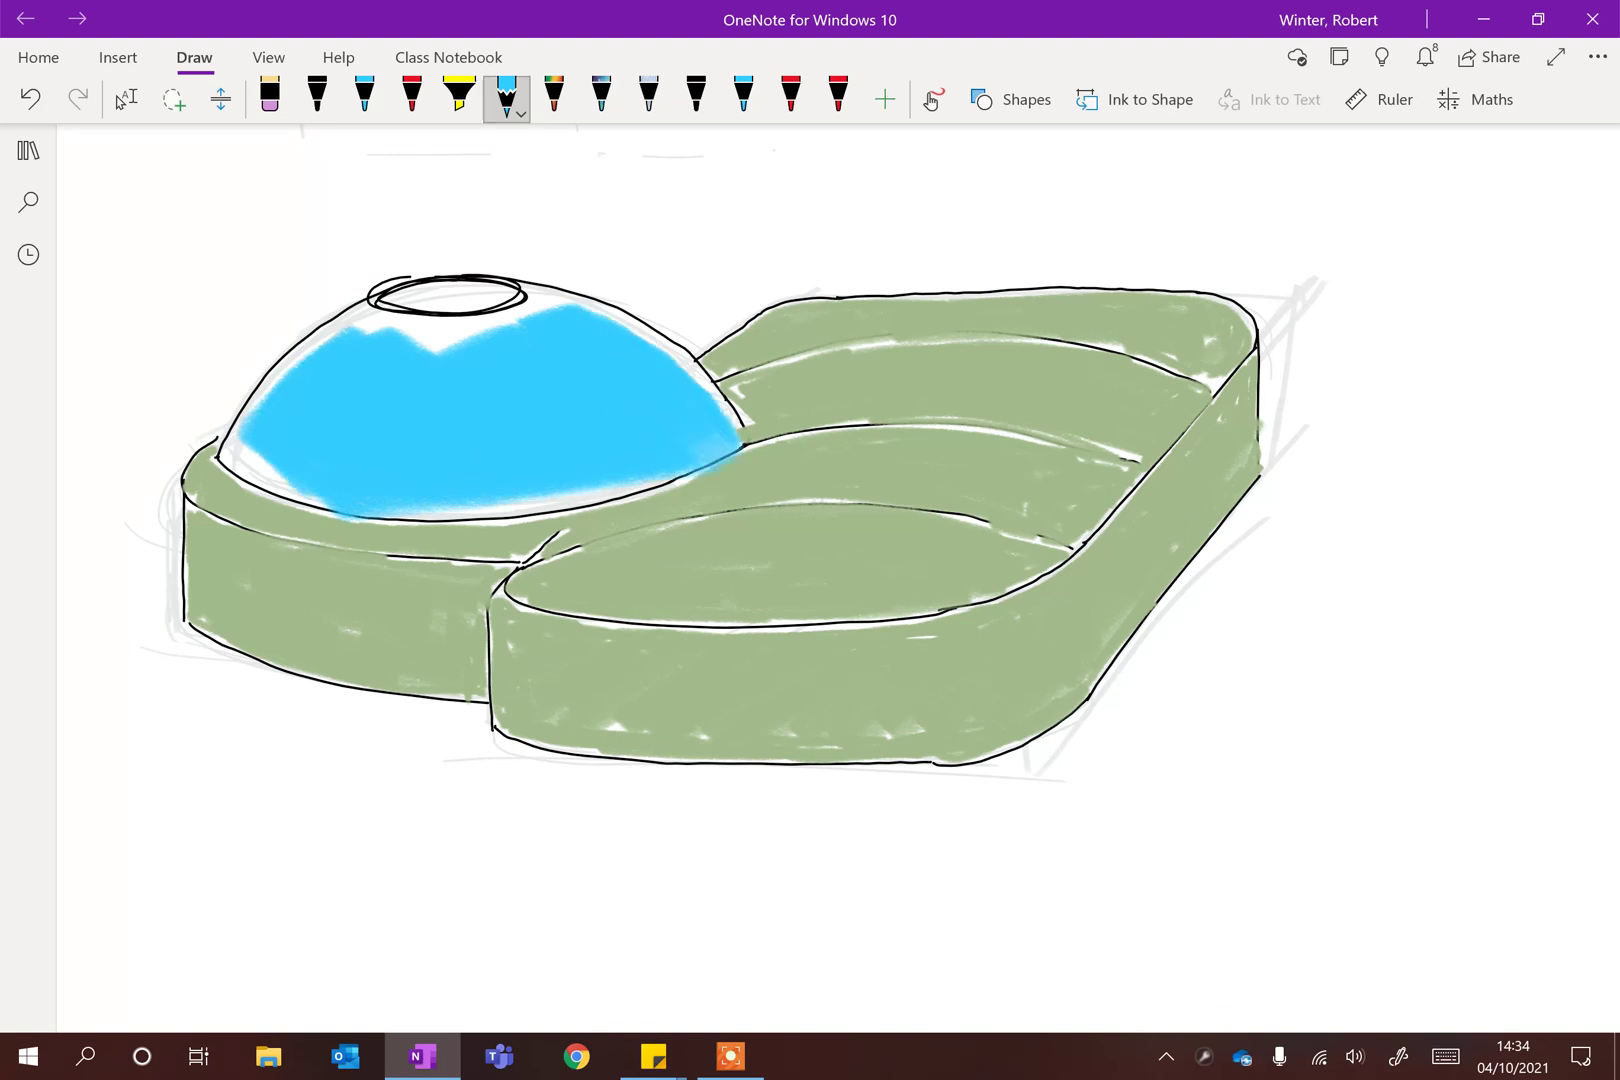
Step: Reduce the pencil to the third thickness and fill the white gaps along the dome's edges in light blue
left_click(507, 101)
left_click(591, 200)
left_click(1225, 994)
mouse_move(285, 445)
left_mouse_down()
mouse_move(235, 400)
mouse_move(365, 315)
mouse_move(475, 345)
mouse_move(525, 318)
left_mouse_up()
mouse_move(410, 338)
left_mouse_down()
mouse_move(608, 310)
mouse_move(724, 405)
left_mouse_up()
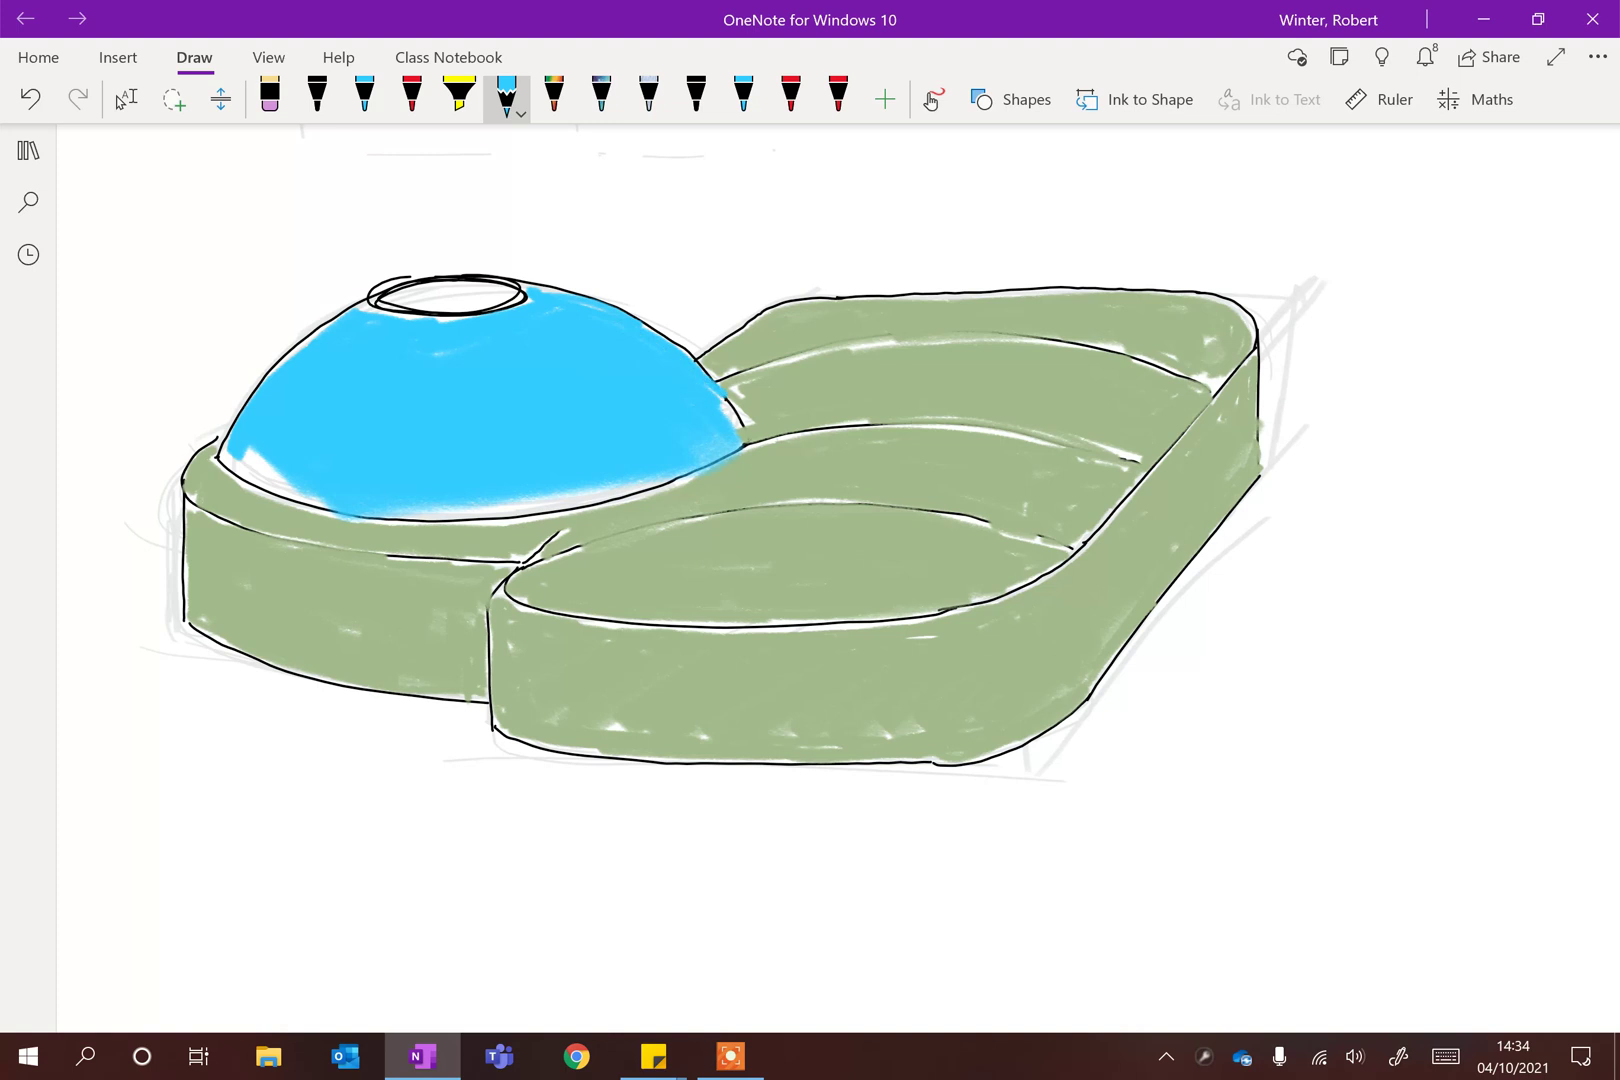
left_click_drag(232, 449, 325, 500)
left_click_drag(440, 502, 630, 481)
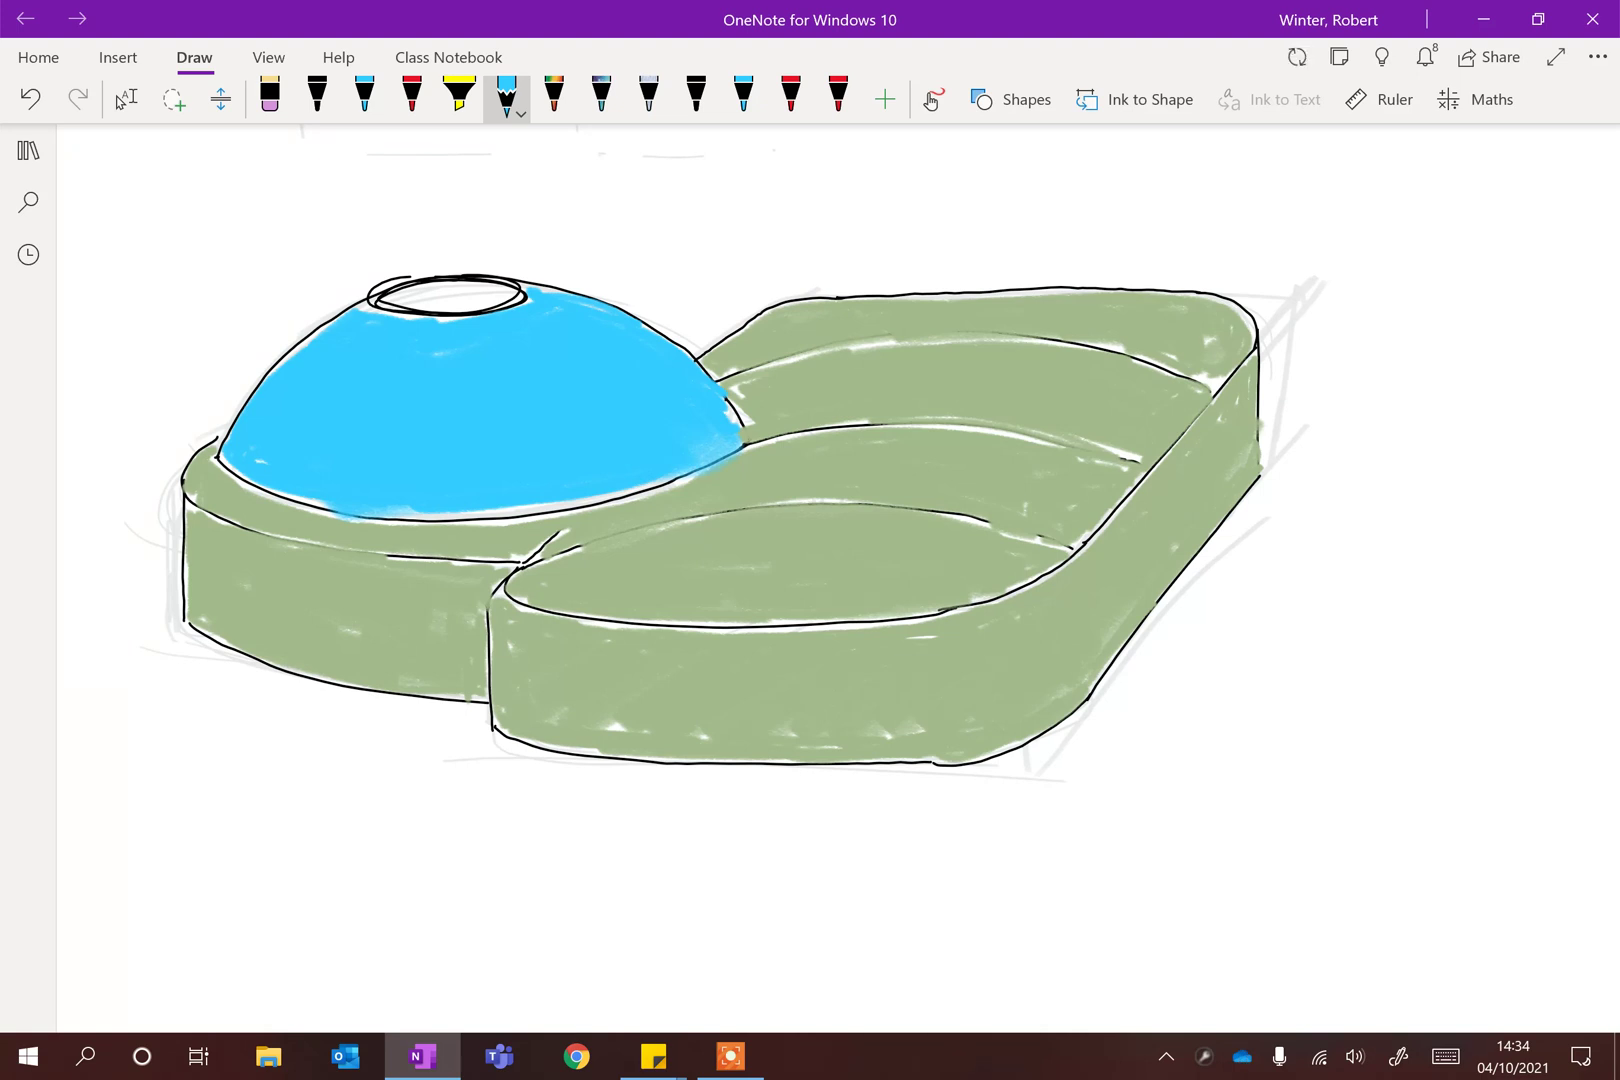
Step: Change the pencil to a darker grey-blue, shade along the dome's edges and fill the small ellipse on its top
left_click(506, 95)
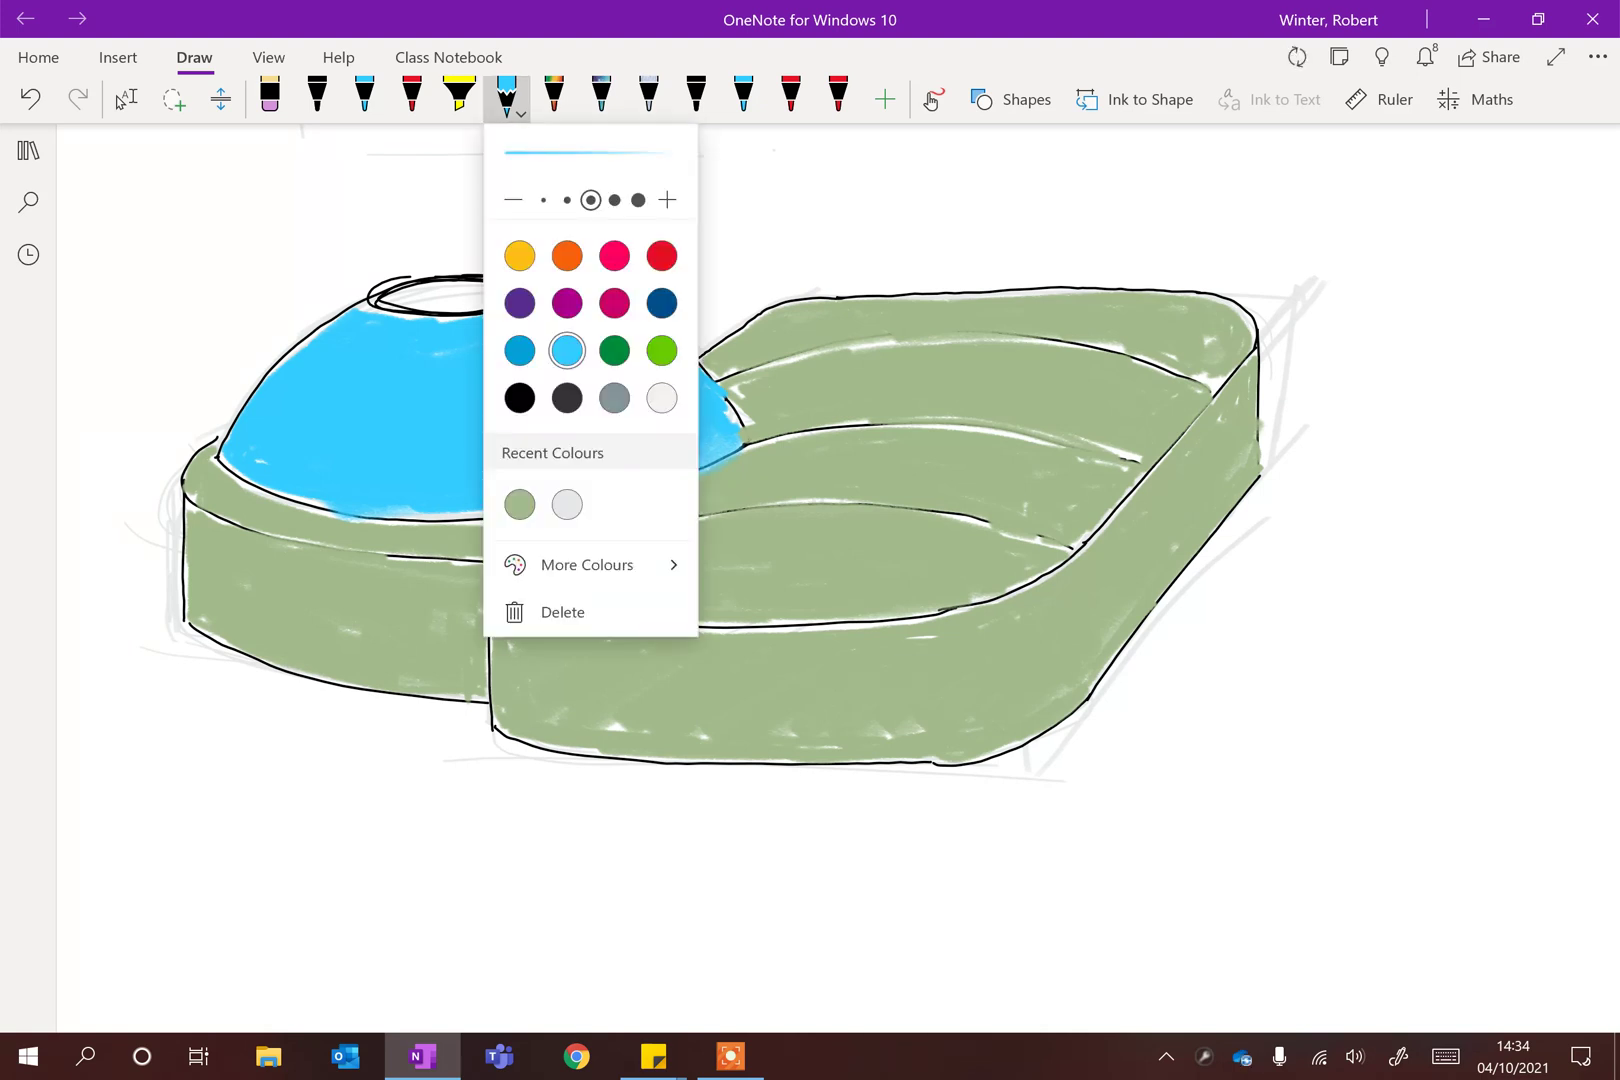
left_click(587, 564)
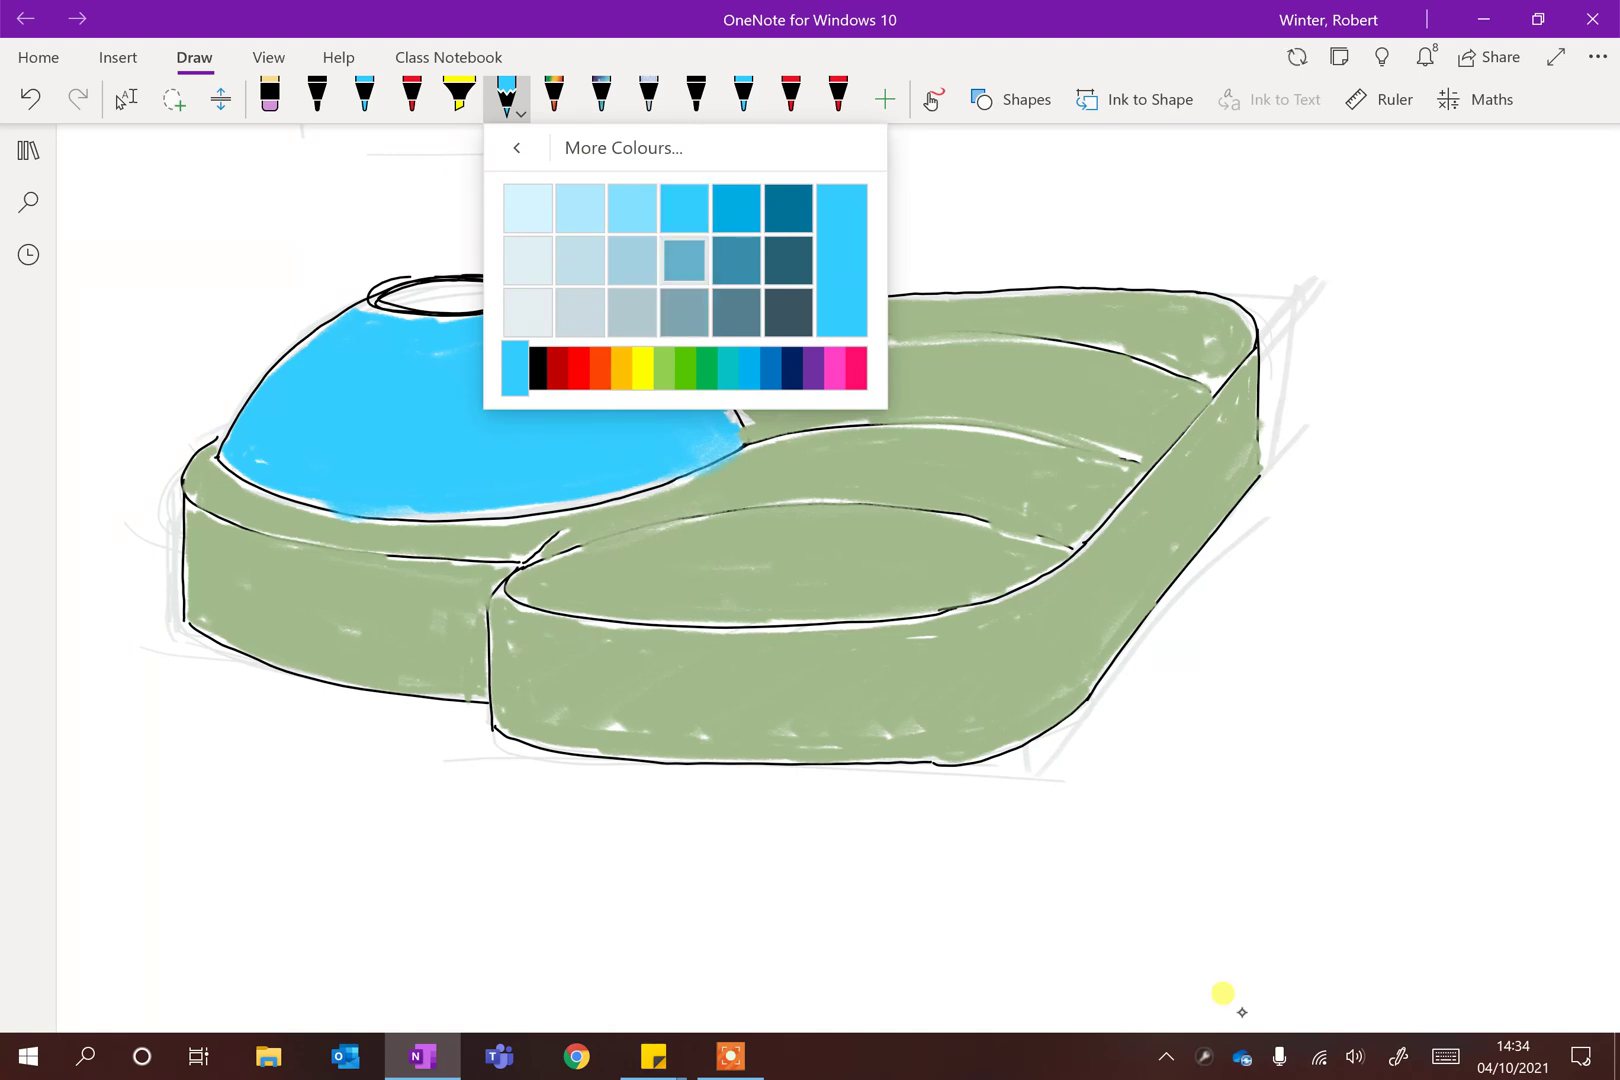
left_click(684, 261)
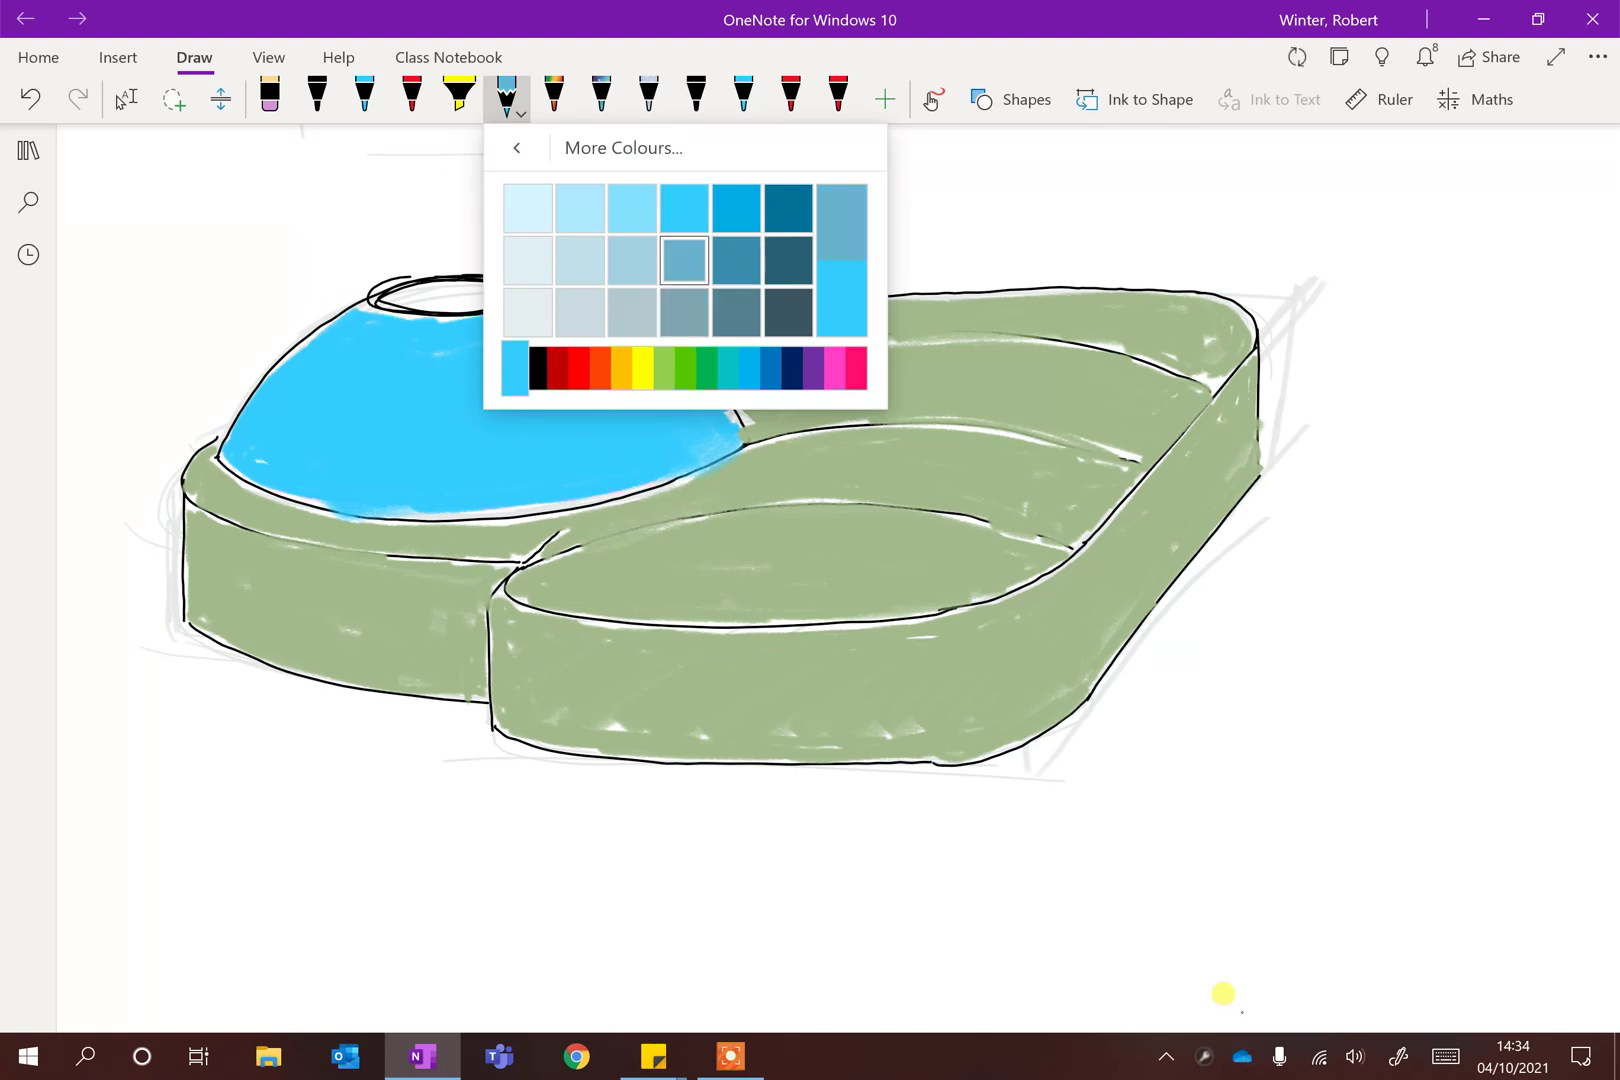
key("Return")
left_click_drag(265, 384, 365, 308)
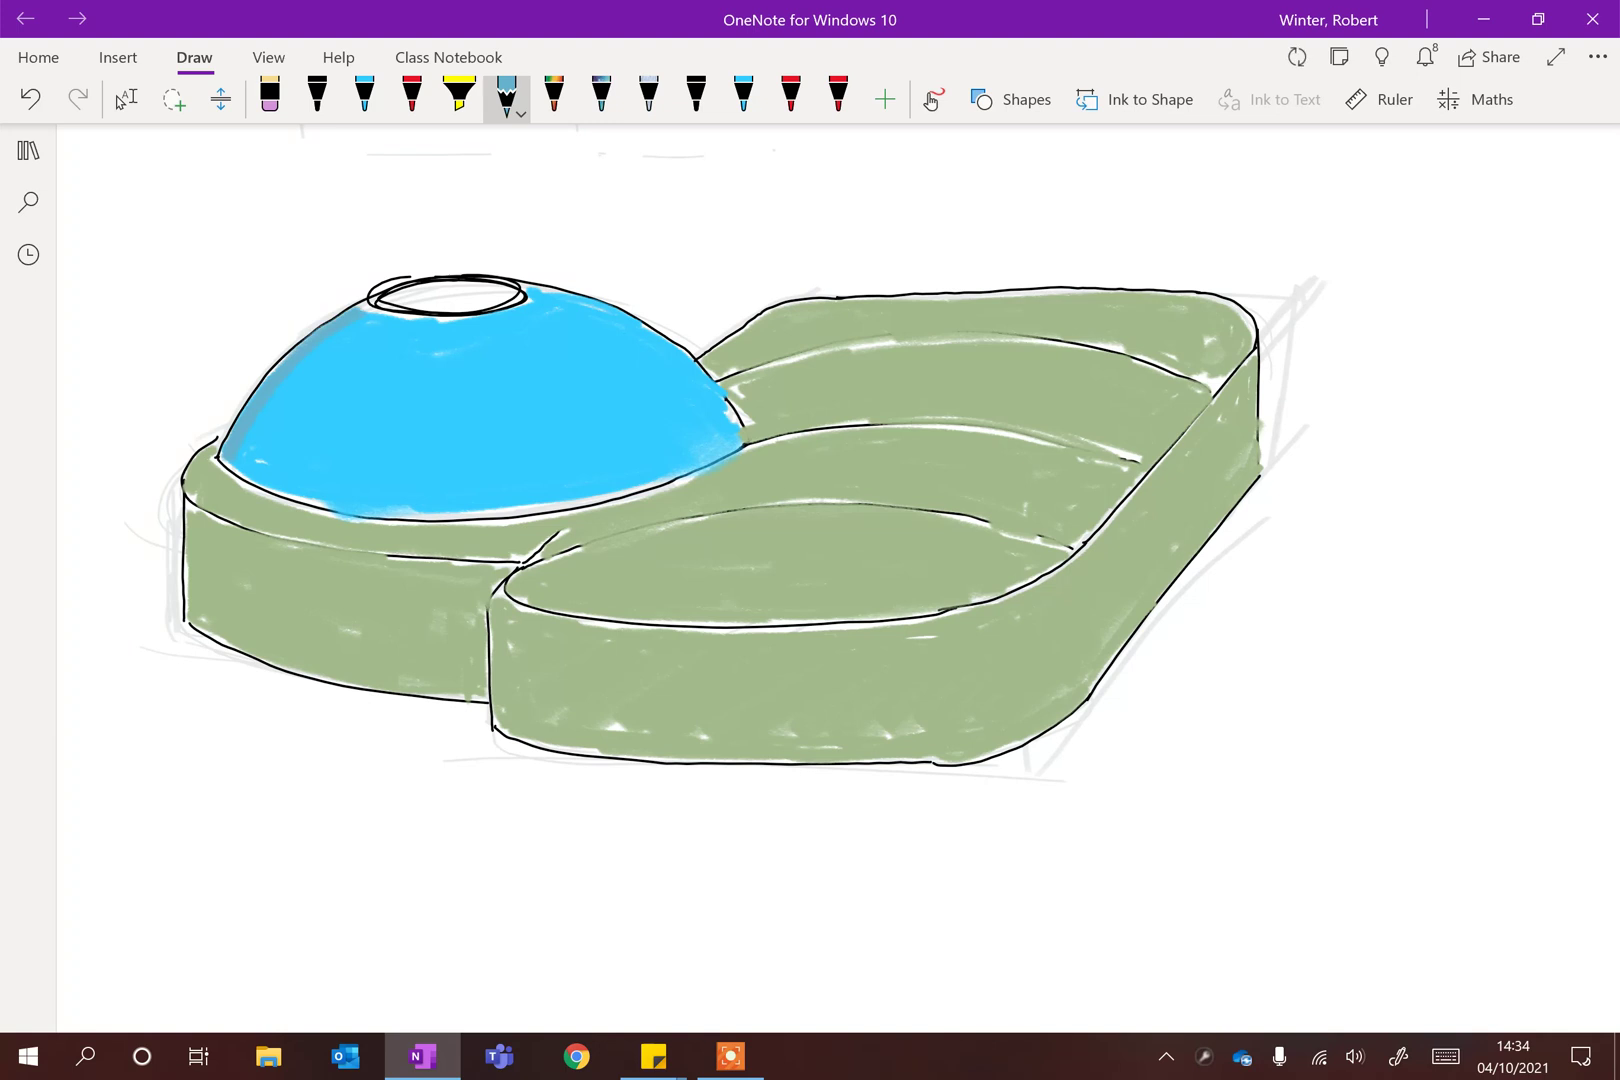
mouse_move(215, 458)
left_mouse_down()
mouse_move(405, 512)
mouse_move(549, 510)
mouse_move(750, 437)
left_mouse_up()
mouse_move(530, 292)
left_mouse_down()
mouse_move(645, 332)
mouse_move(730, 418)
left_mouse_up()
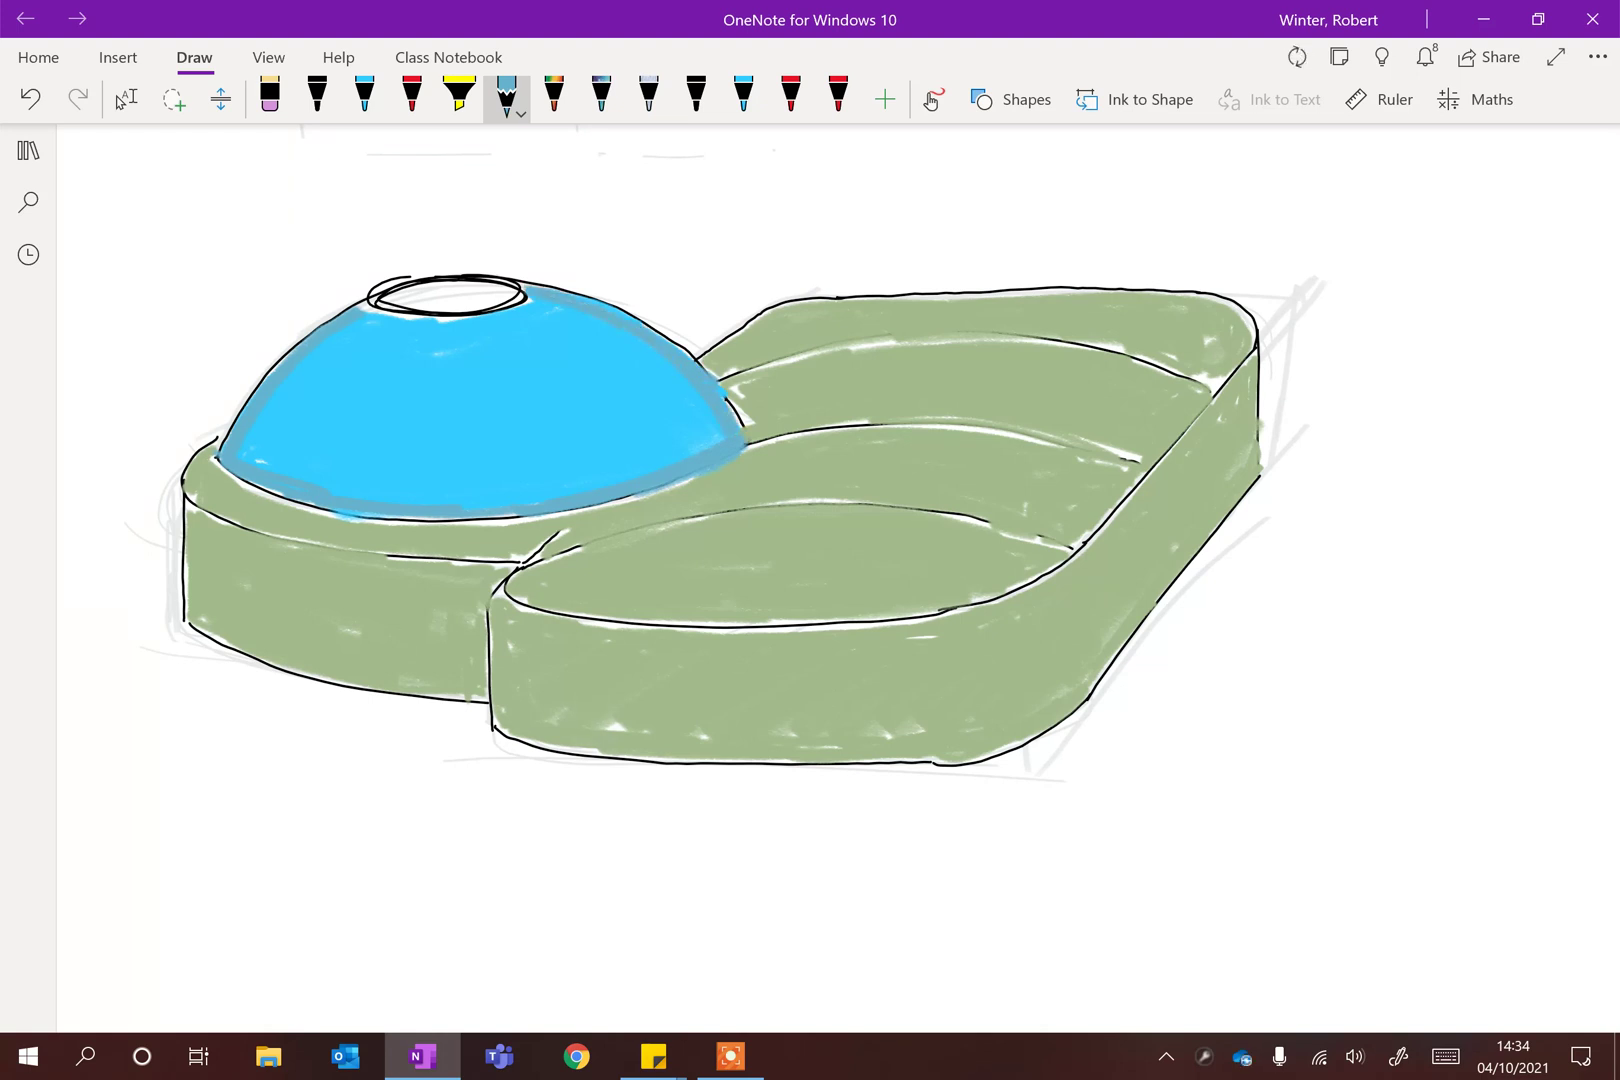
mouse_move(362, 312)
left_mouse_down()
mouse_move(463, 320)
mouse_move(465, 302)
mouse_move(515, 295)
left_mouse_up()
left_click_drag(390, 296, 486, 311)
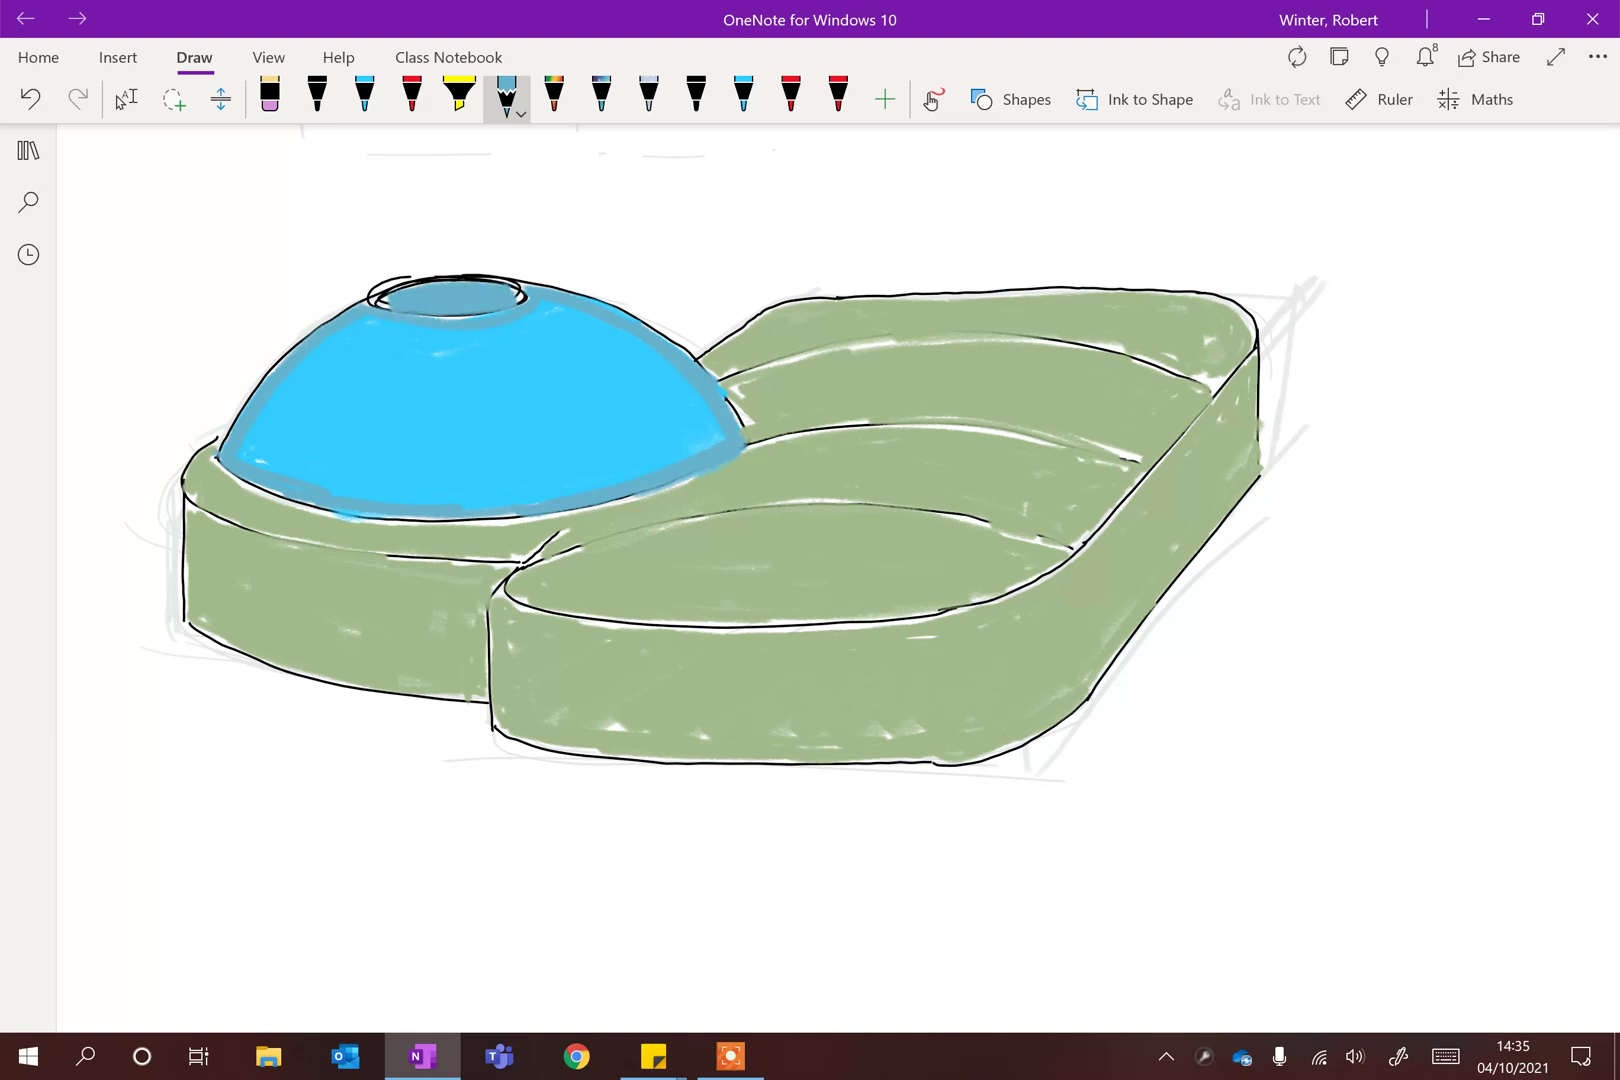
Step: Set the pencil colour to the muted dark green shade, Green, Saturation 75%
left_click(506, 98)
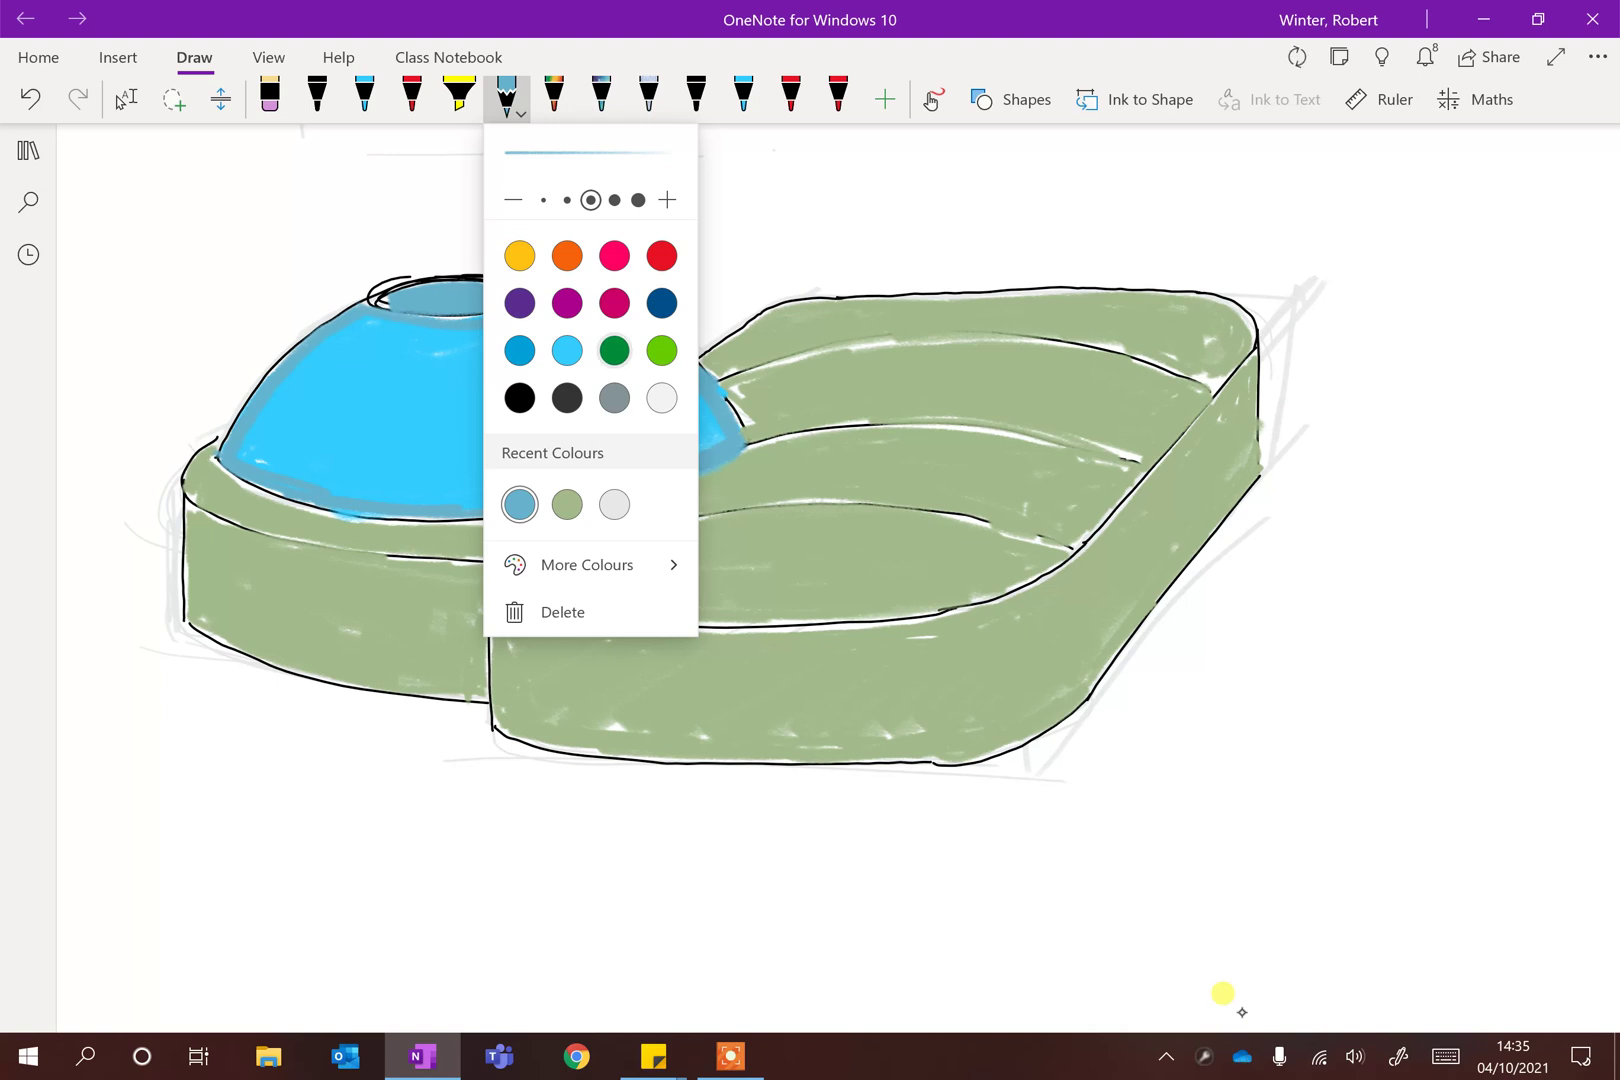
left_click(661, 350)
left_click(587, 564)
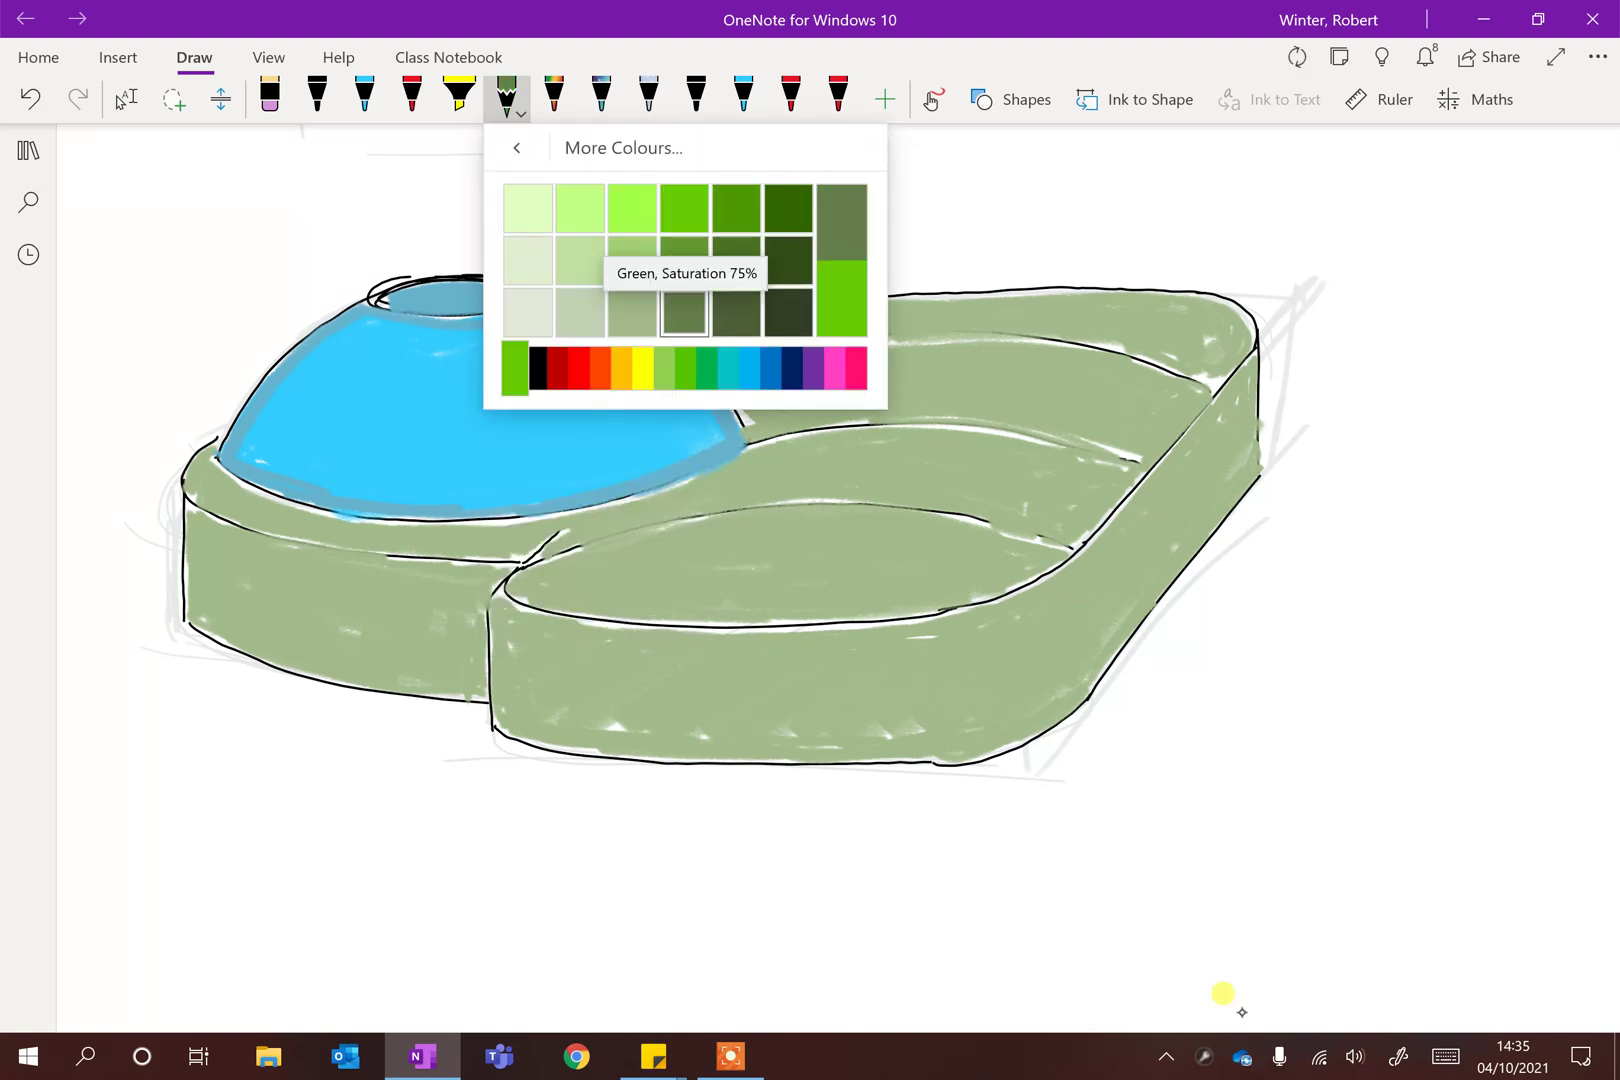
left_click(684, 312)
mouse_move(205, 545)
left_mouse_down()
mouse_move(200, 612)
mouse_move(195, 510)
left_mouse_up()
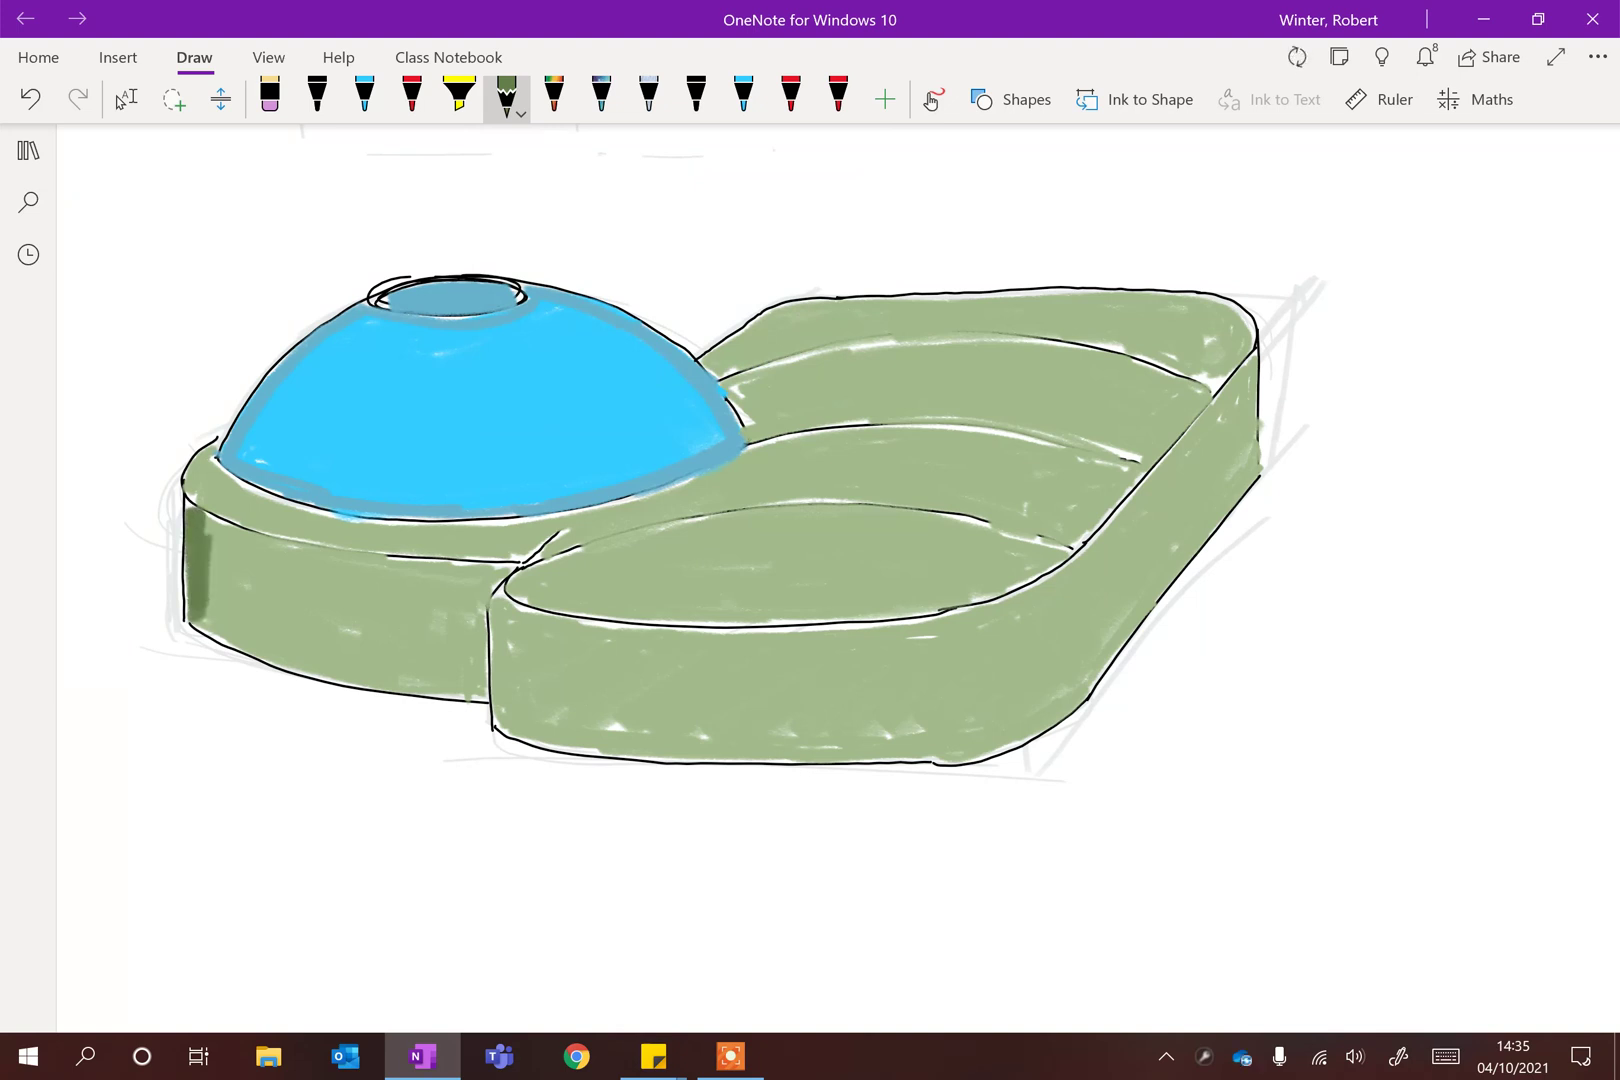
left_click(30, 98)
left_click(30, 98)
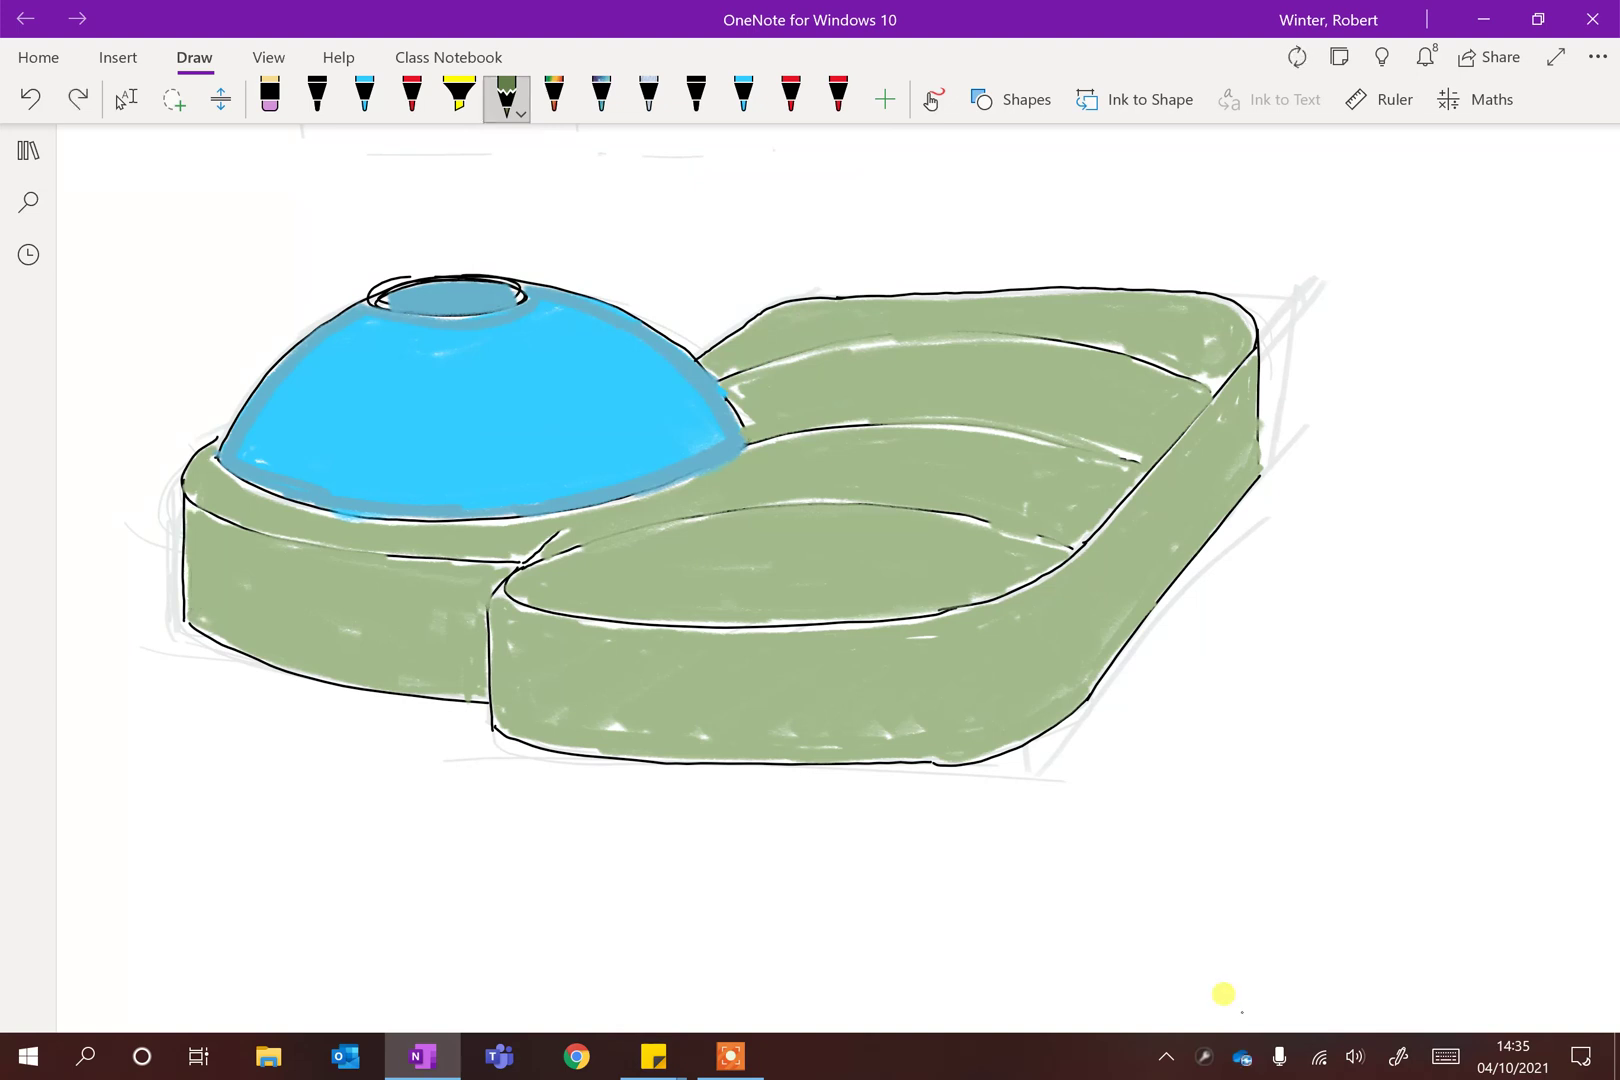
Step: Reduce the pencil to the second thickness and trace the cylinder's upper, lower and side edges in dark green
left_click(507, 100)
left_click(567, 200)
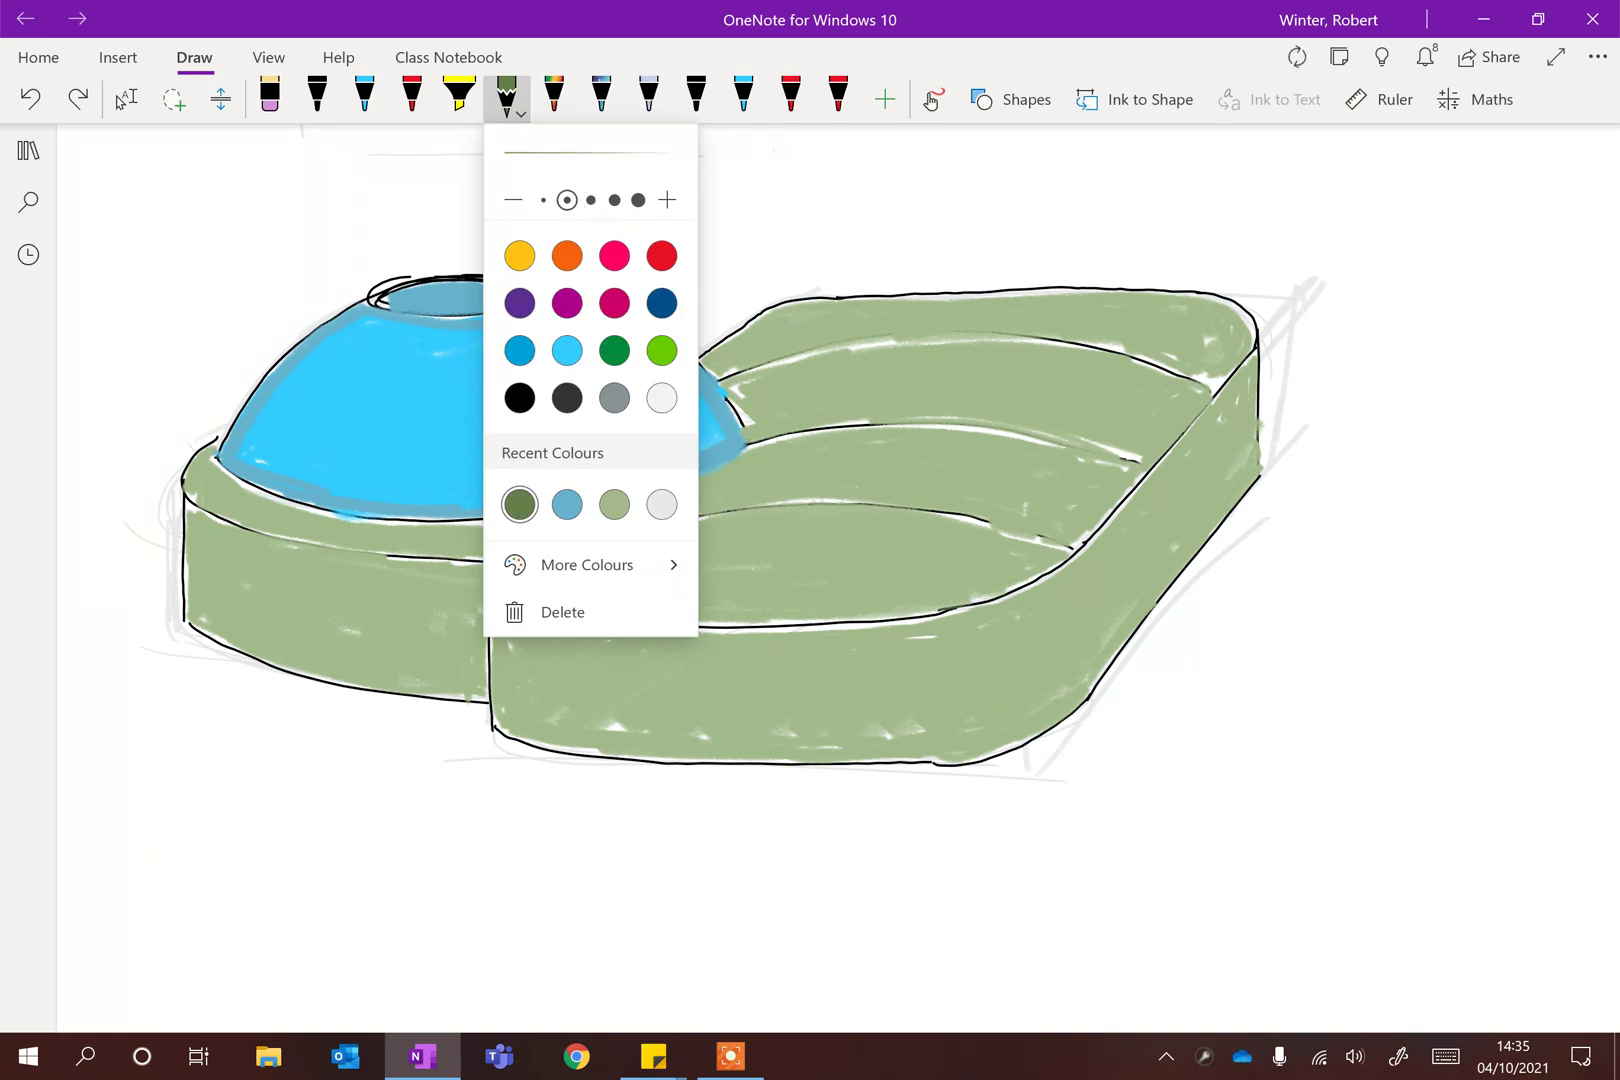
left_click(192, 488)
mouse_move(191, 490)
left_mouse_down()
mouse_move(215, 450)
mouse_move(188, 620)
left_mouse_up()
left_click(346, 1056)
mouse_move(278, 663)
left_mouse_down()
mouse_move(195, 626)
mouse_move(407, 689)
left_mouse_up()
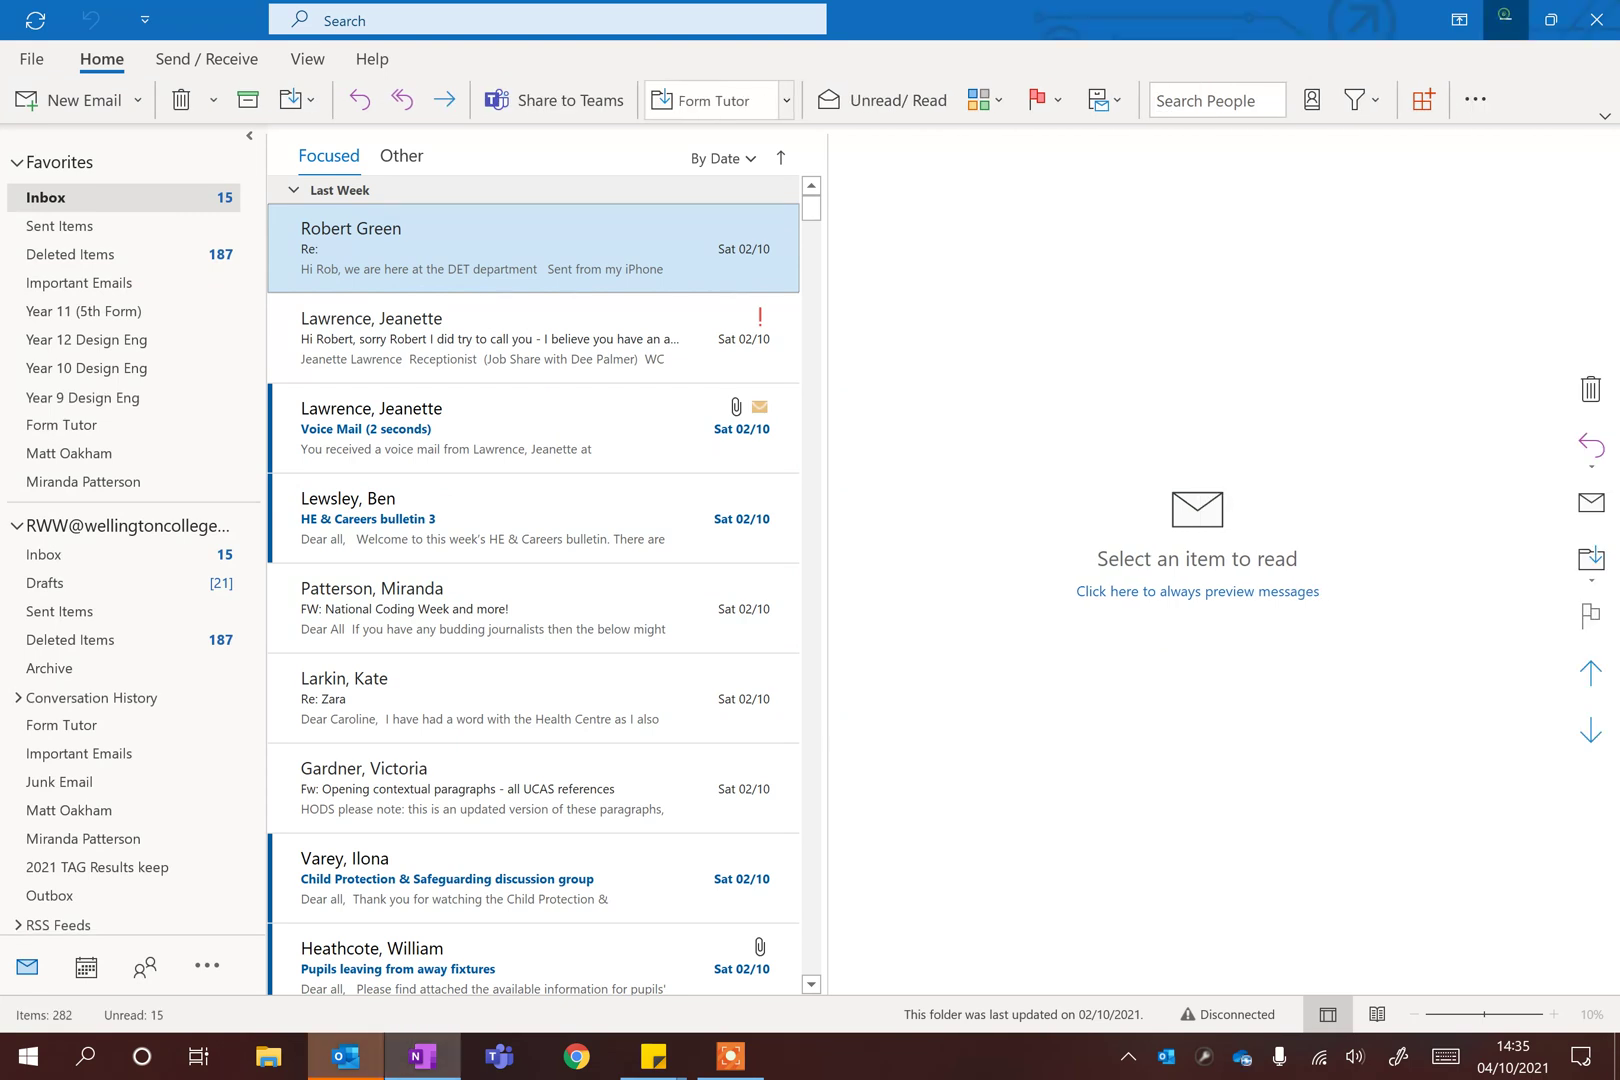
left_click(1505, 19)
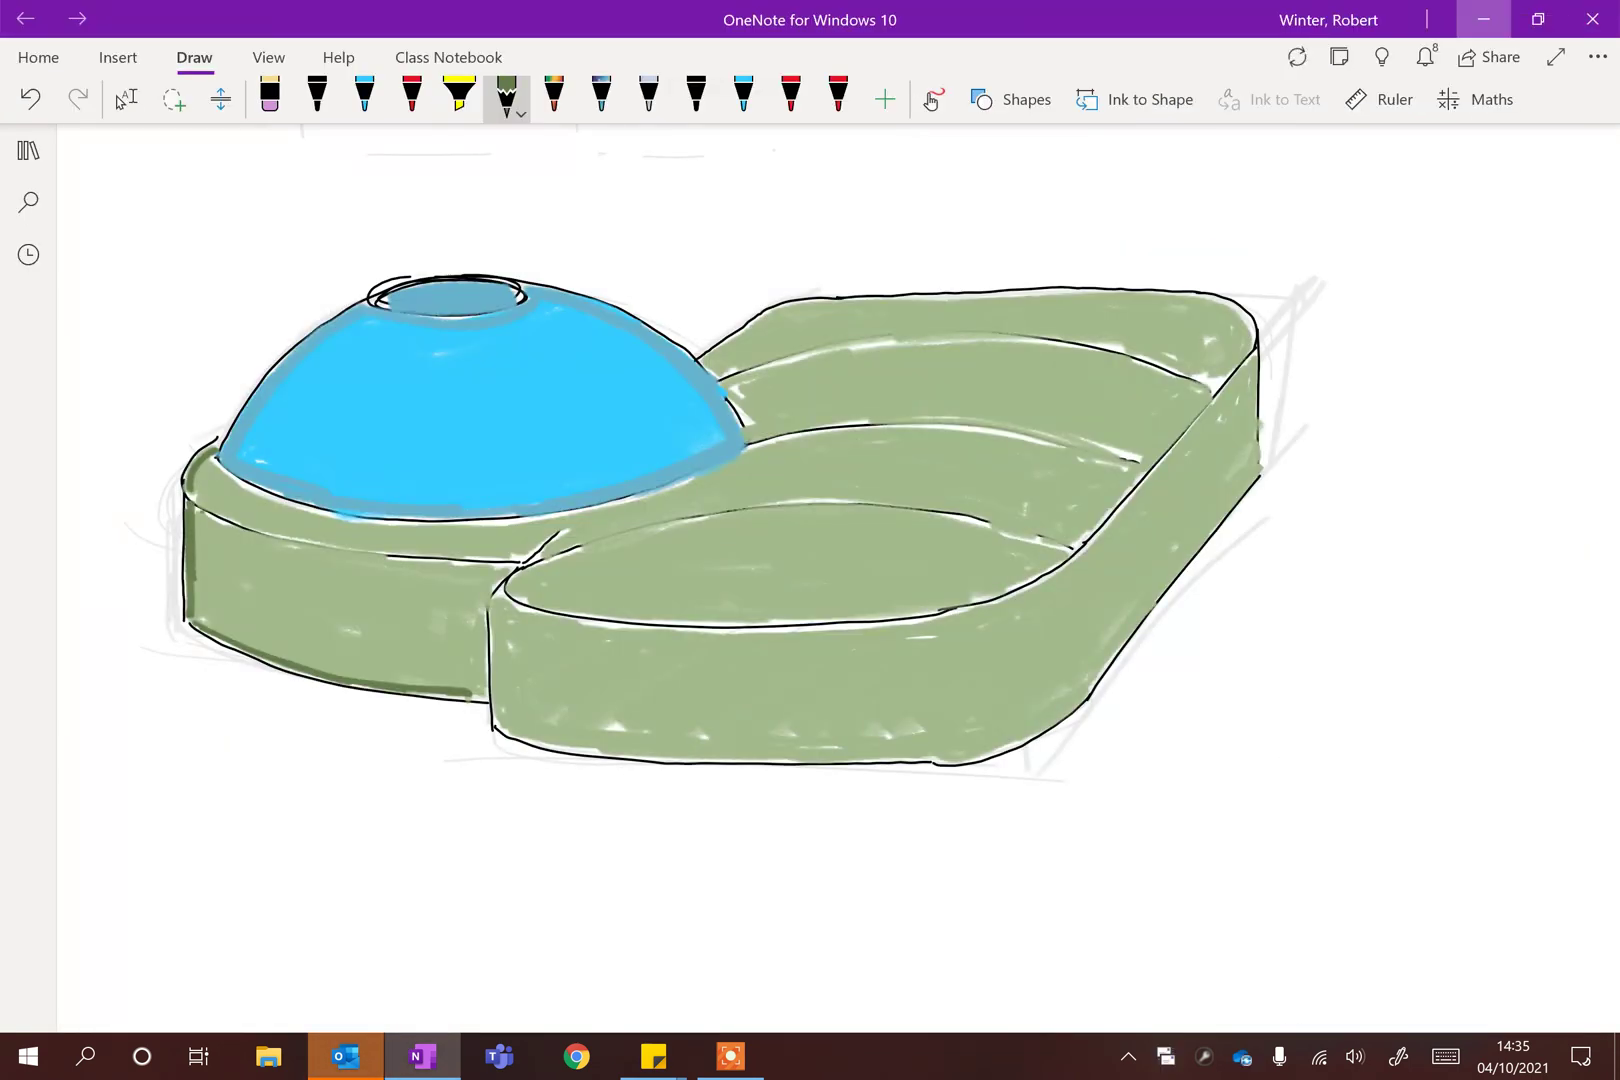
mouse_move(392, 557)
left_mouse_down()
mouse_move(511, 569)
mouse_move(552, 533)
mouse_move(510, 570)
mouse_move(486, 699)
left_mouse_up()
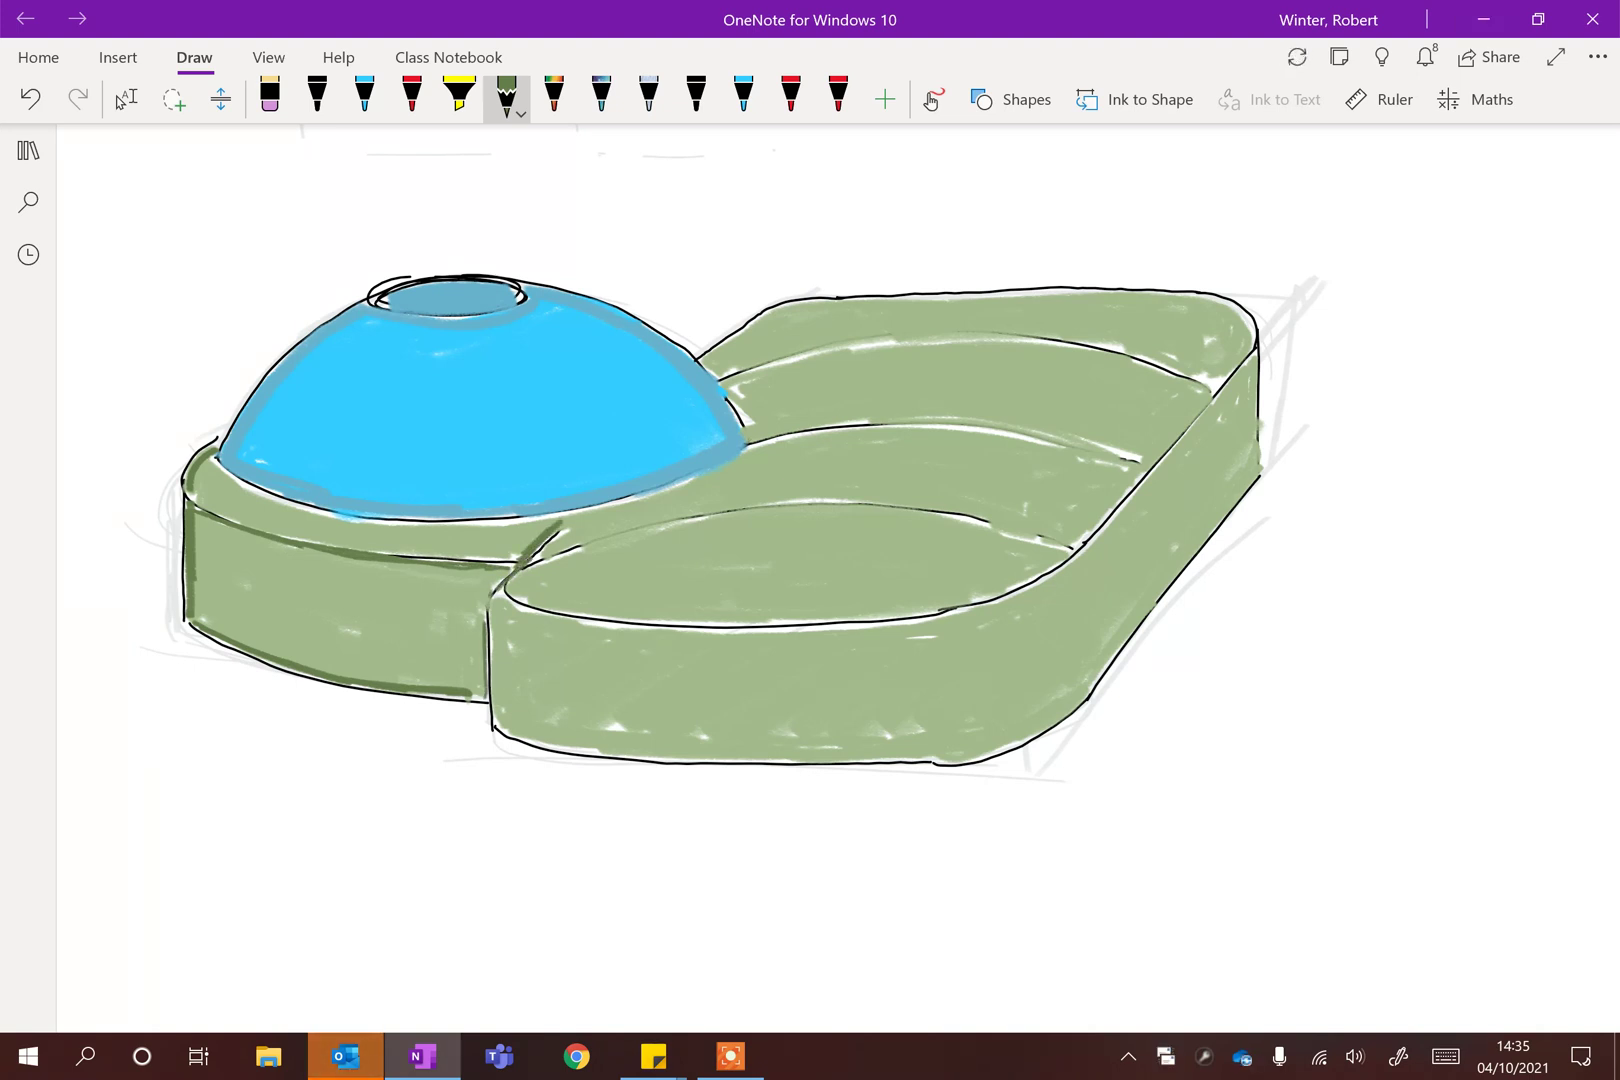
Step: Trace the curved dividing lines and the outer border of the box's top face in dark green pencil
mouse_move(513, 566)
left_mouse_down()
mouse_move(487, 618)
mouse_move(615, 536)
mouse_move(812, 503)
mouse_move(1055, 543)
left_mouse_up()
mouse_move(745, 445)
left_mouse_down()
mouse_move(915, 422)
mouse_move(1145, 463)
left_mouse_up()
mouse_move(722, 383)
left_mouse_down()
mouse_move(960, 340)
mouse_move(1210, 390)
left_mouse_up()
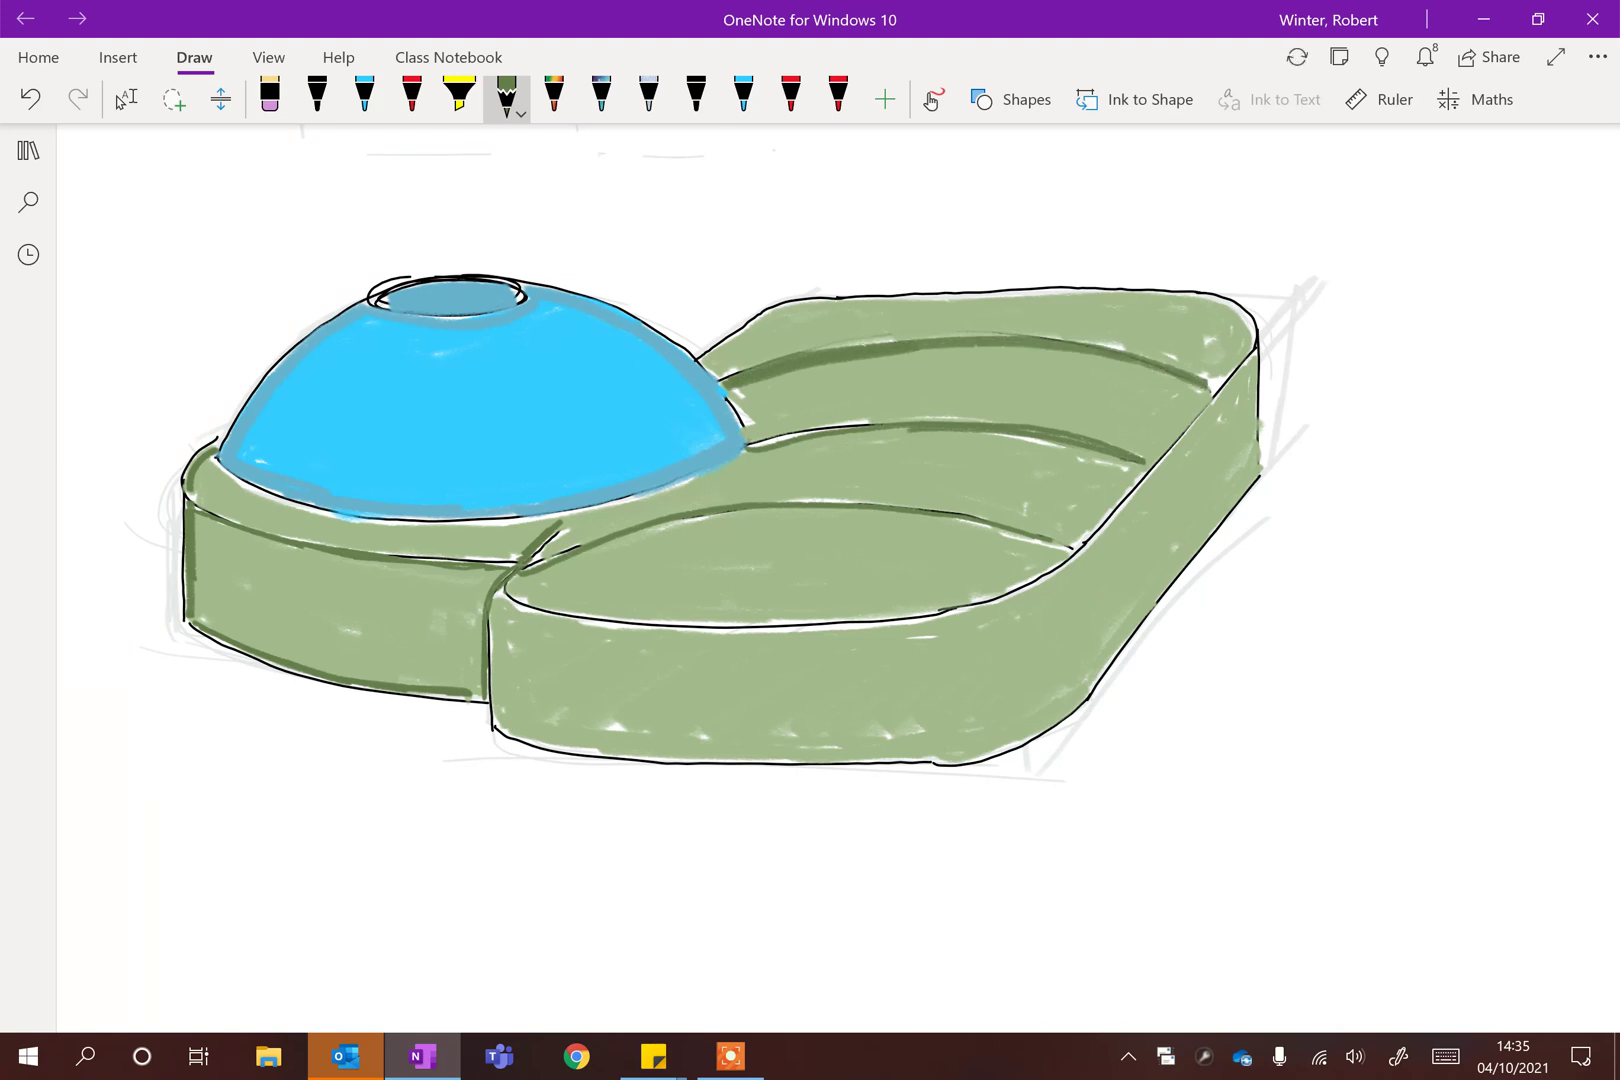
mouse_move(705, 358)
left_mouse_down()
mouse_move(850, 297)
mouse_move(1018, 290)
mouse_move(1228, 305)
mouse_move(1215, 388)
mouse_move(1238, 310)
left_mouse_up()
left_click_drag(1232, 382, 1033, 582)
mouse_move(505, 593)
left_mouse_down()
mouse_move(668, 630)
mouse_move(909, 622)
left_mouse_up()
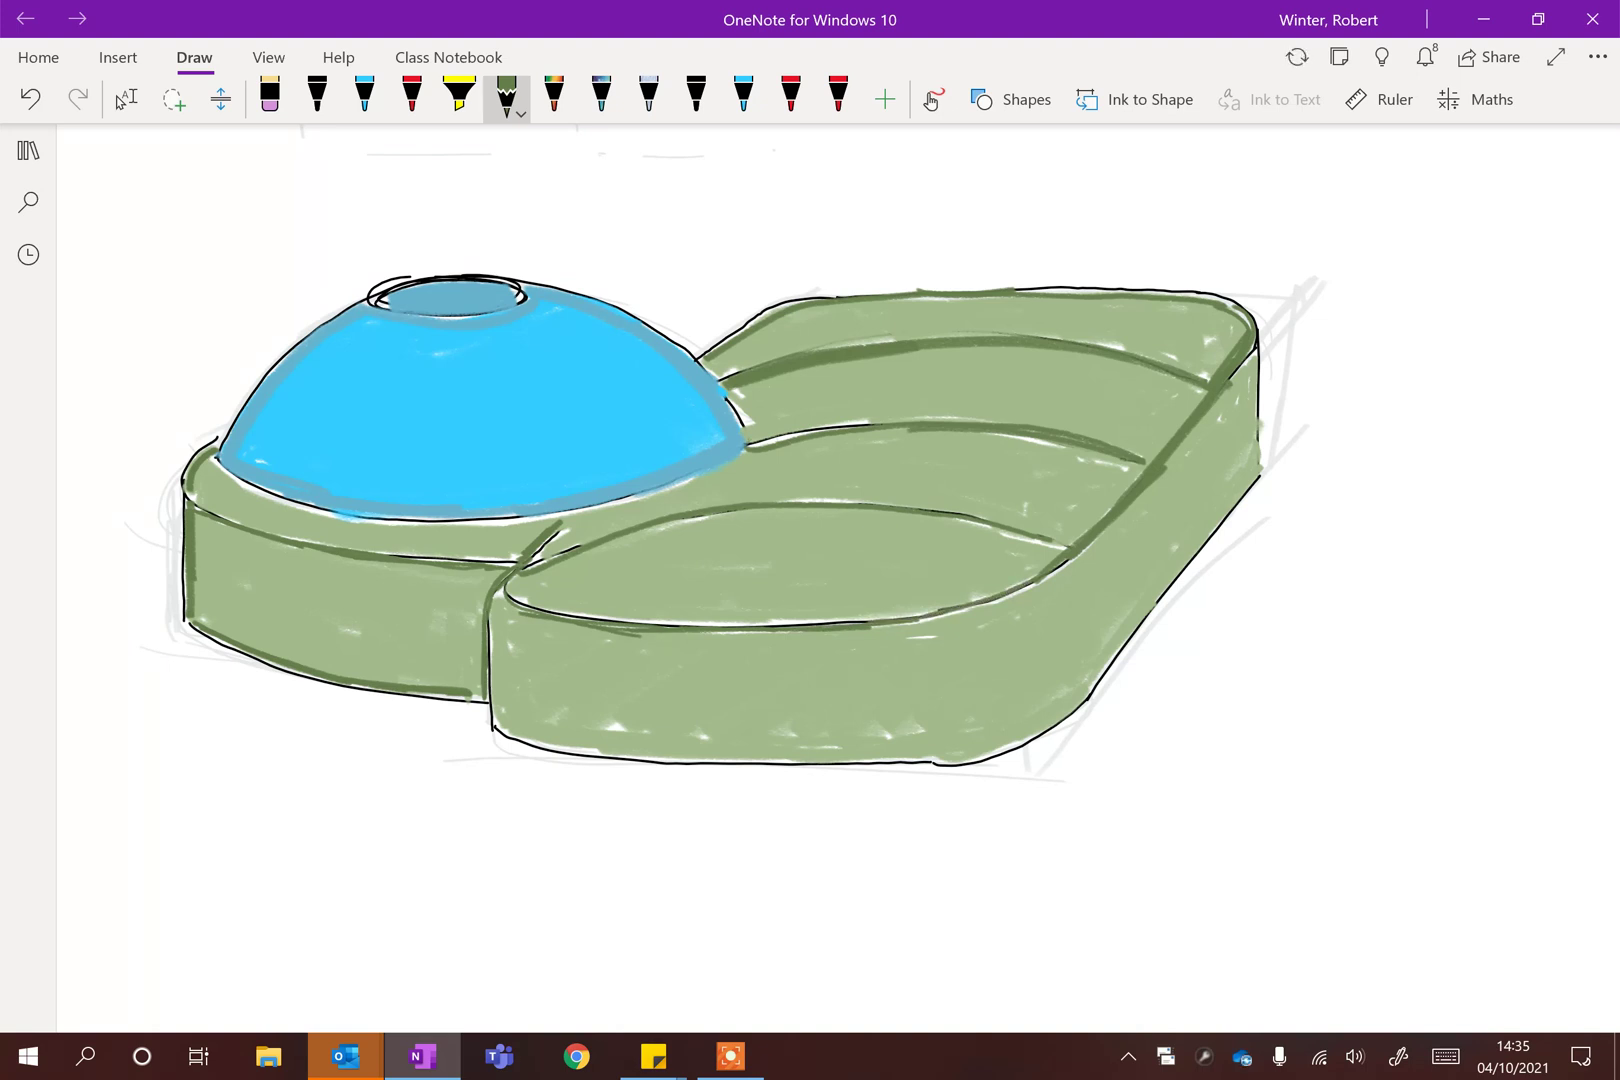
Step: Trace the box's lower edges, far vertical edge and front rim, plus the dome's base, in dark green pencil
left_click_drag(514, 740, 706, 768)
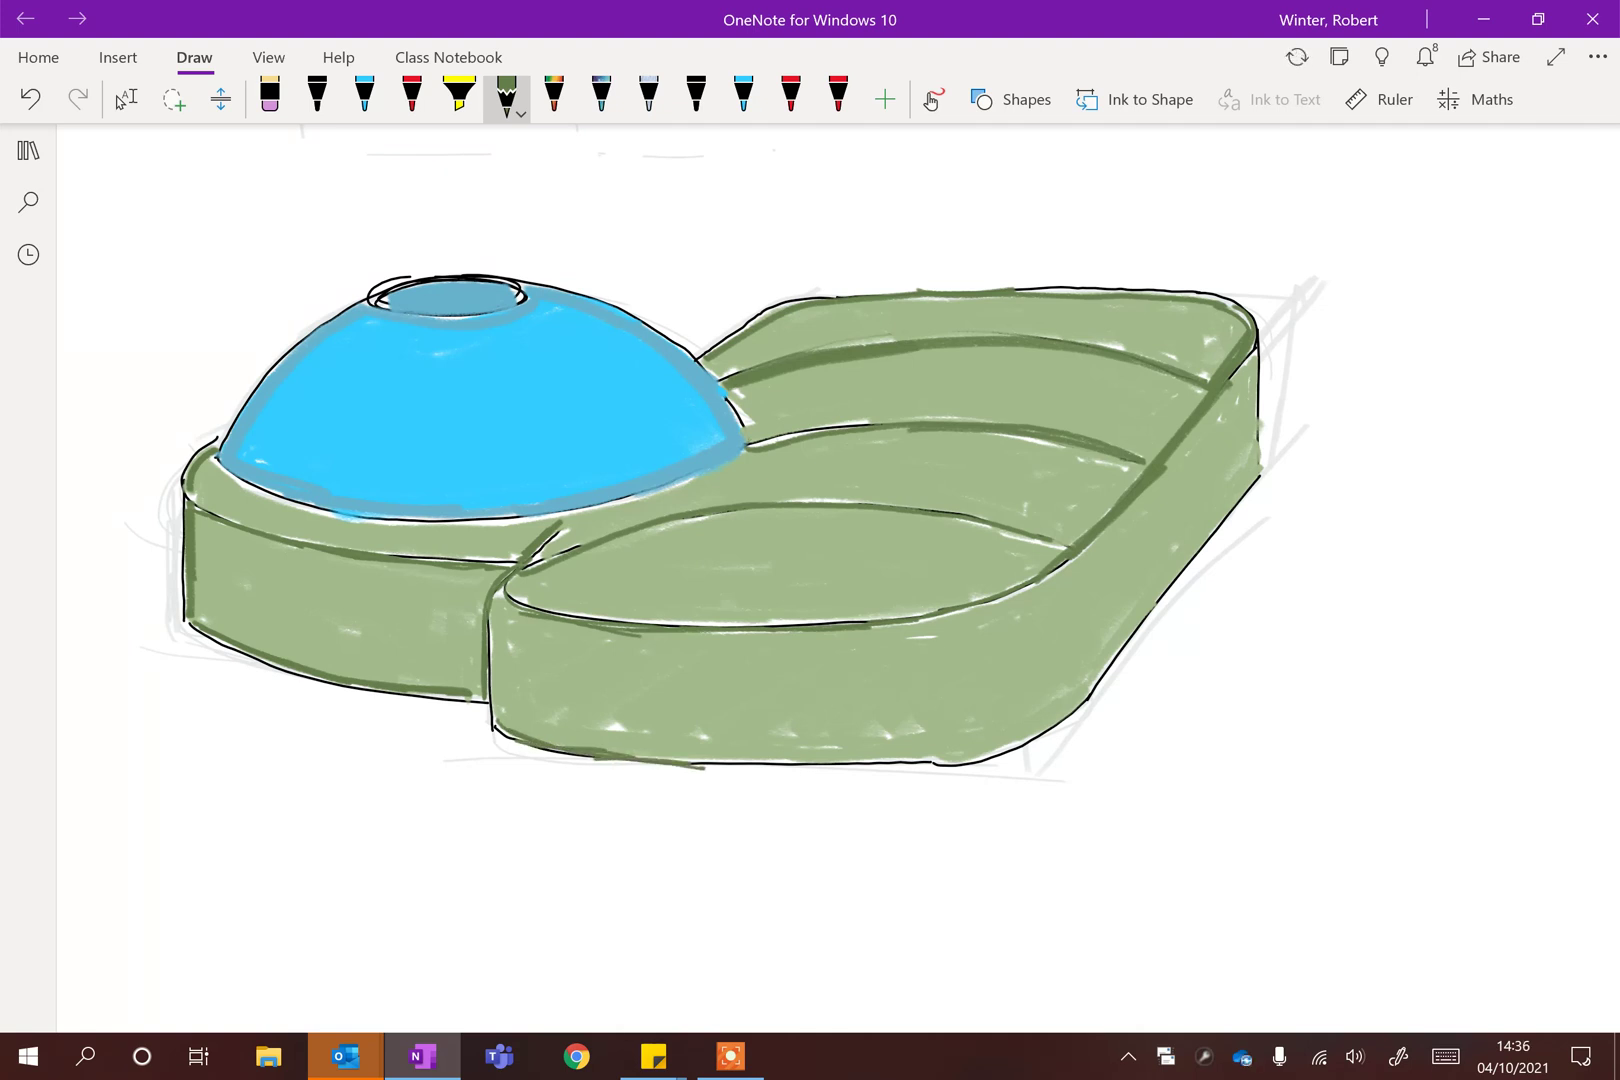
mouse_move(1052, 716)
left_mouse_down()
mouse_move(934, 757)
mouse_move(587, 750)
left_mouse_up()
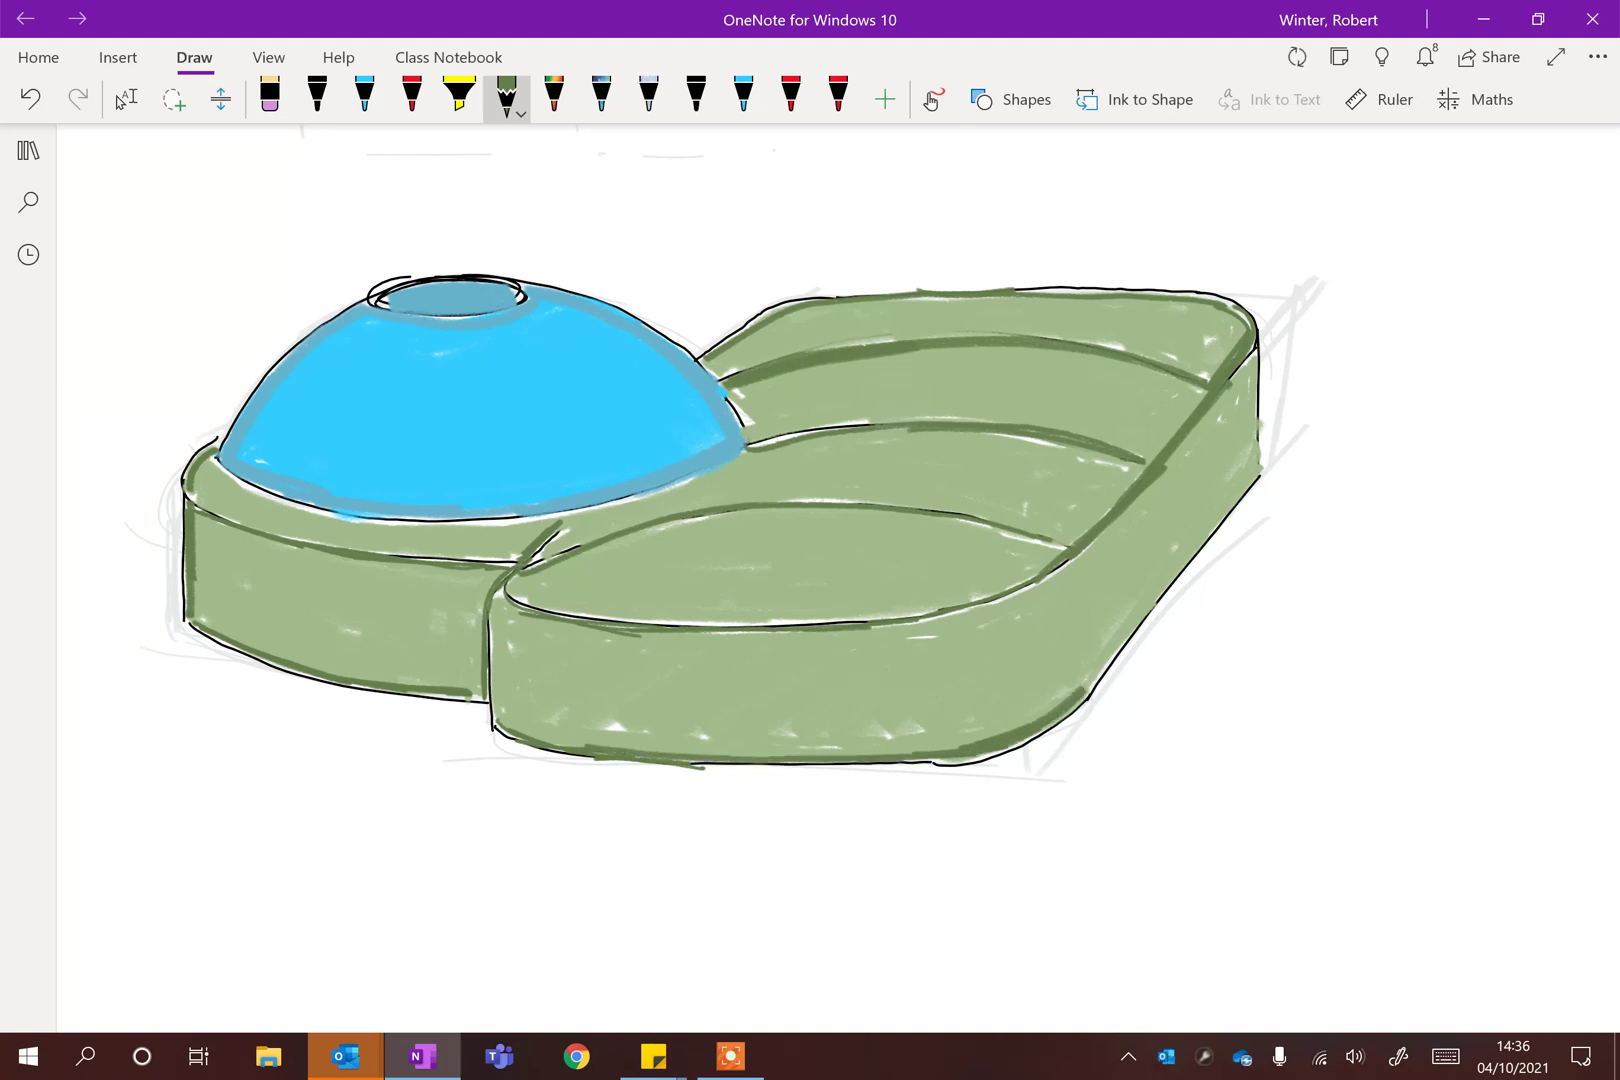
left_click_drag(1157, 582, 1259, 470)
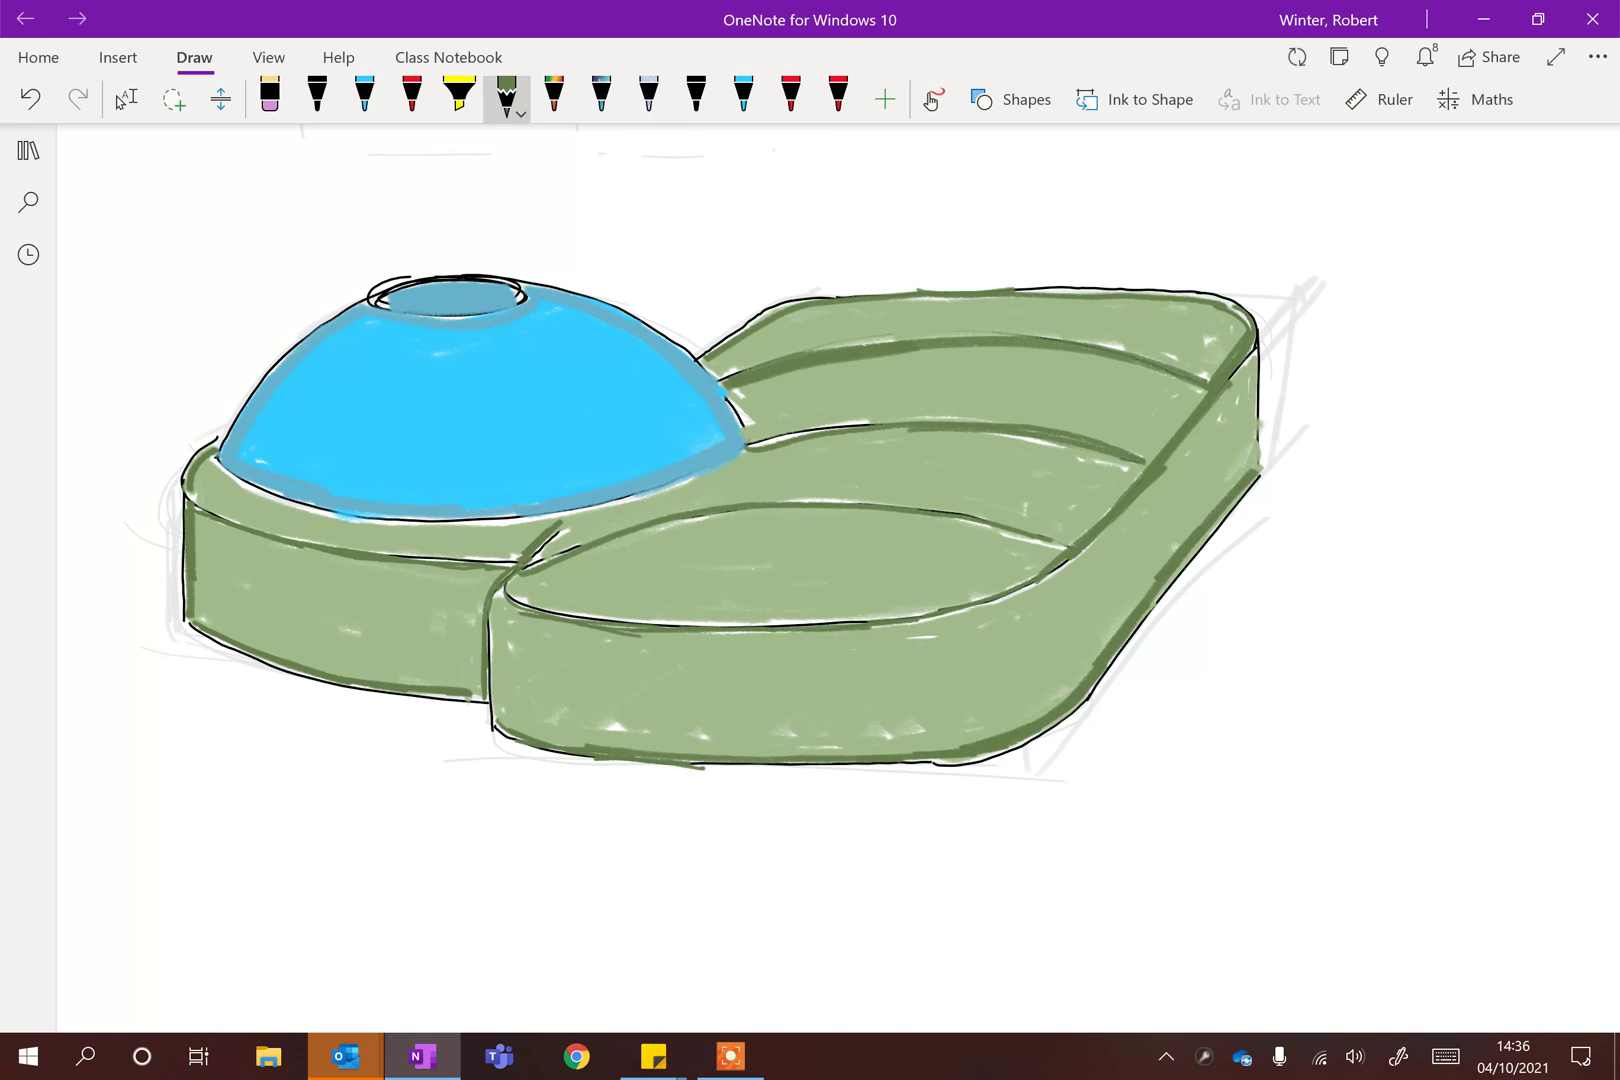
left_click_drag(1256, 340, 1255, 468)
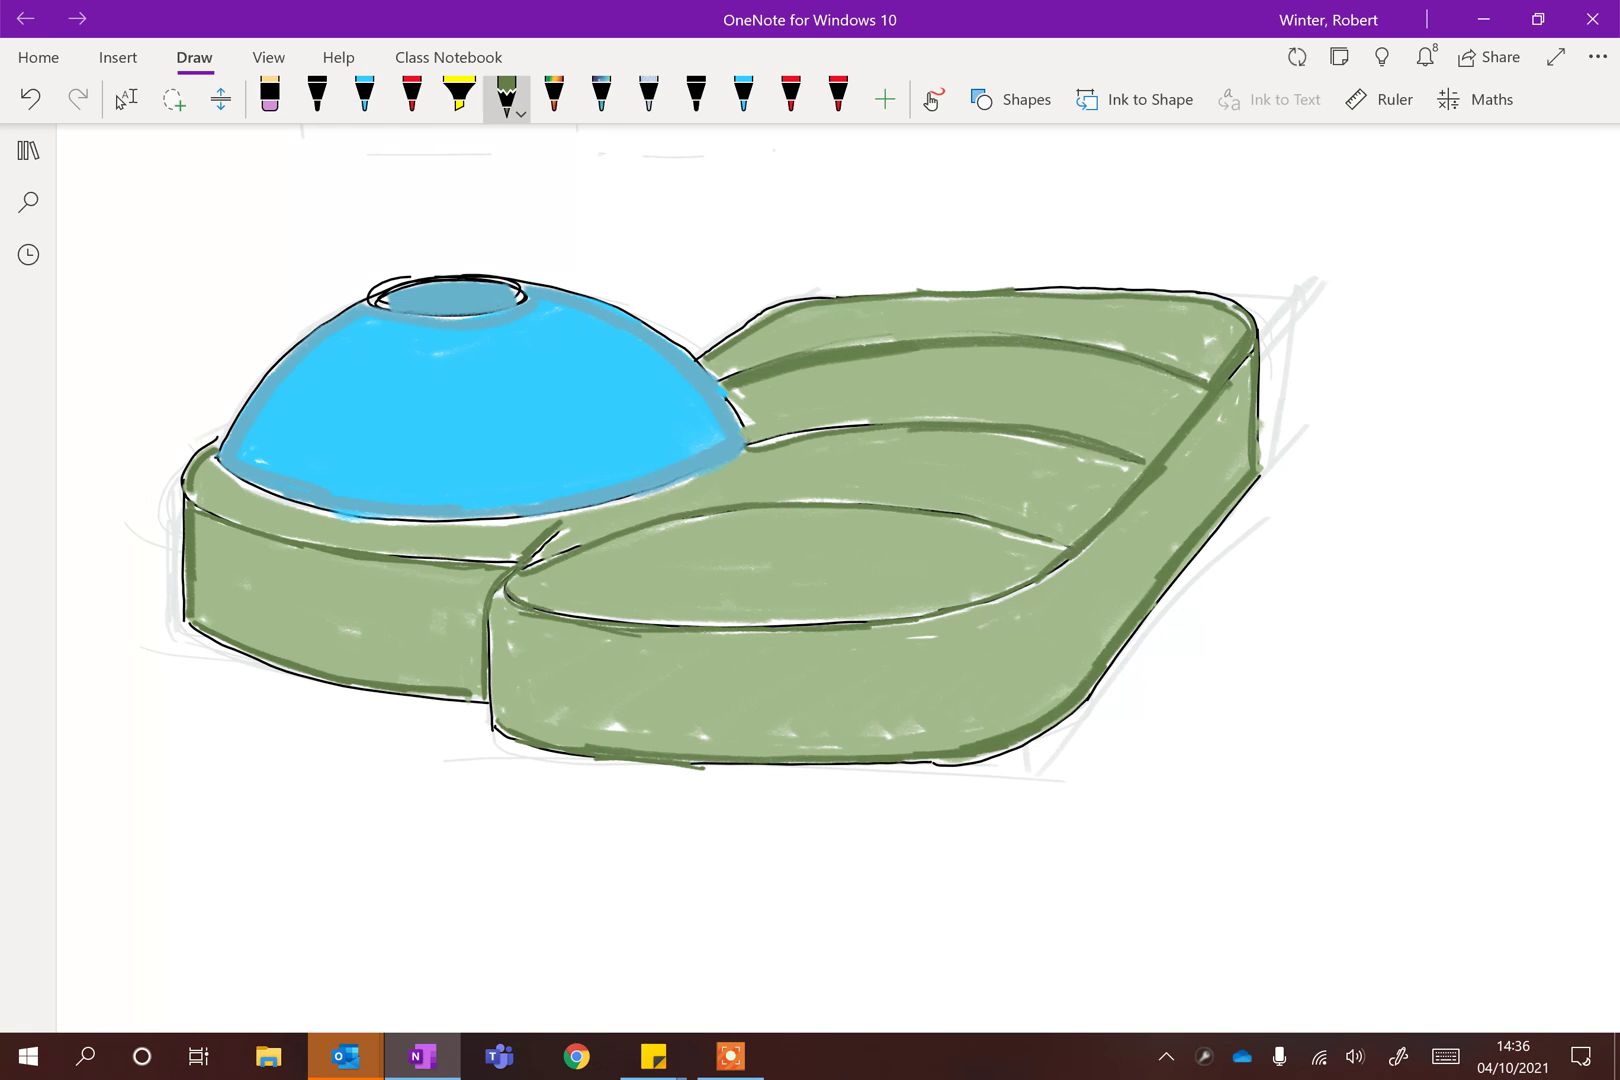
mouse_move(540, 614)
left_mouse_down()
mouse_move(860, 618)
mouse_move(1033, 579)
mouse_move(855, 617)
left_mouse_up()
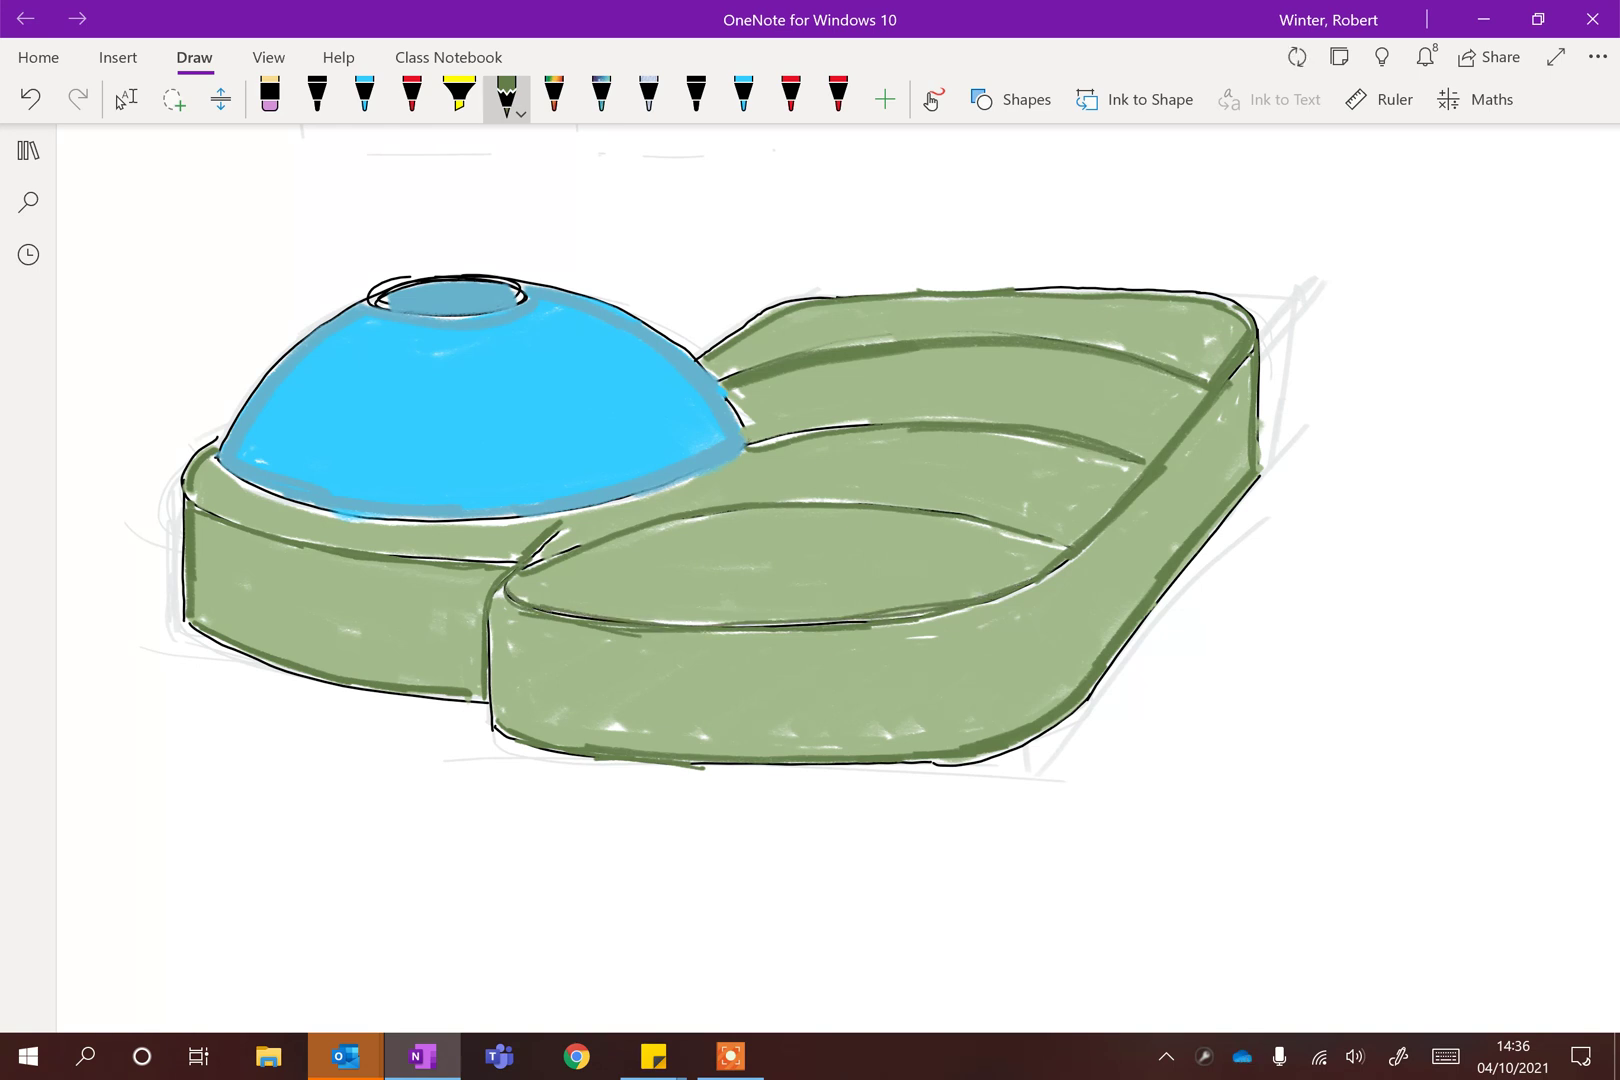
mouse_move(225, 474)
left_mouse_down()
mouse_move(410, 528)
mouse_move(630, 512)
mouse_move(727, 461)
left_mouse_up()
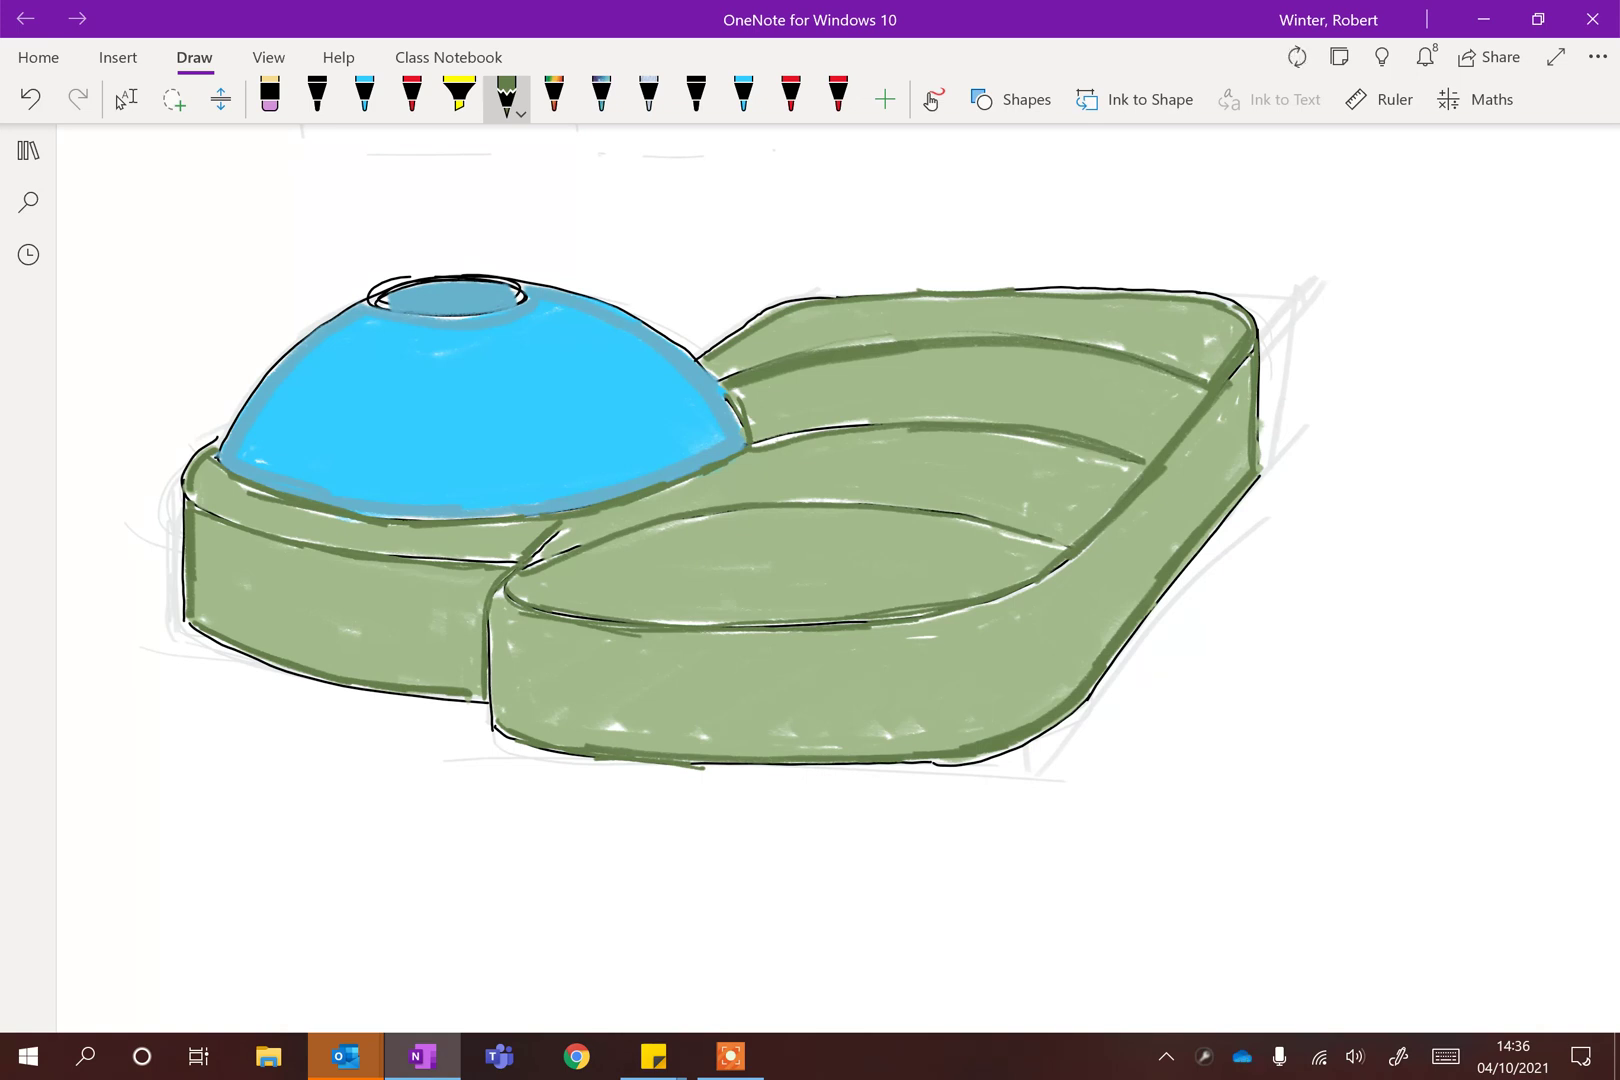
Step: Thicken the black pen and draw a heavy outline around the whole silhouette of the product
left_click(318, 96)
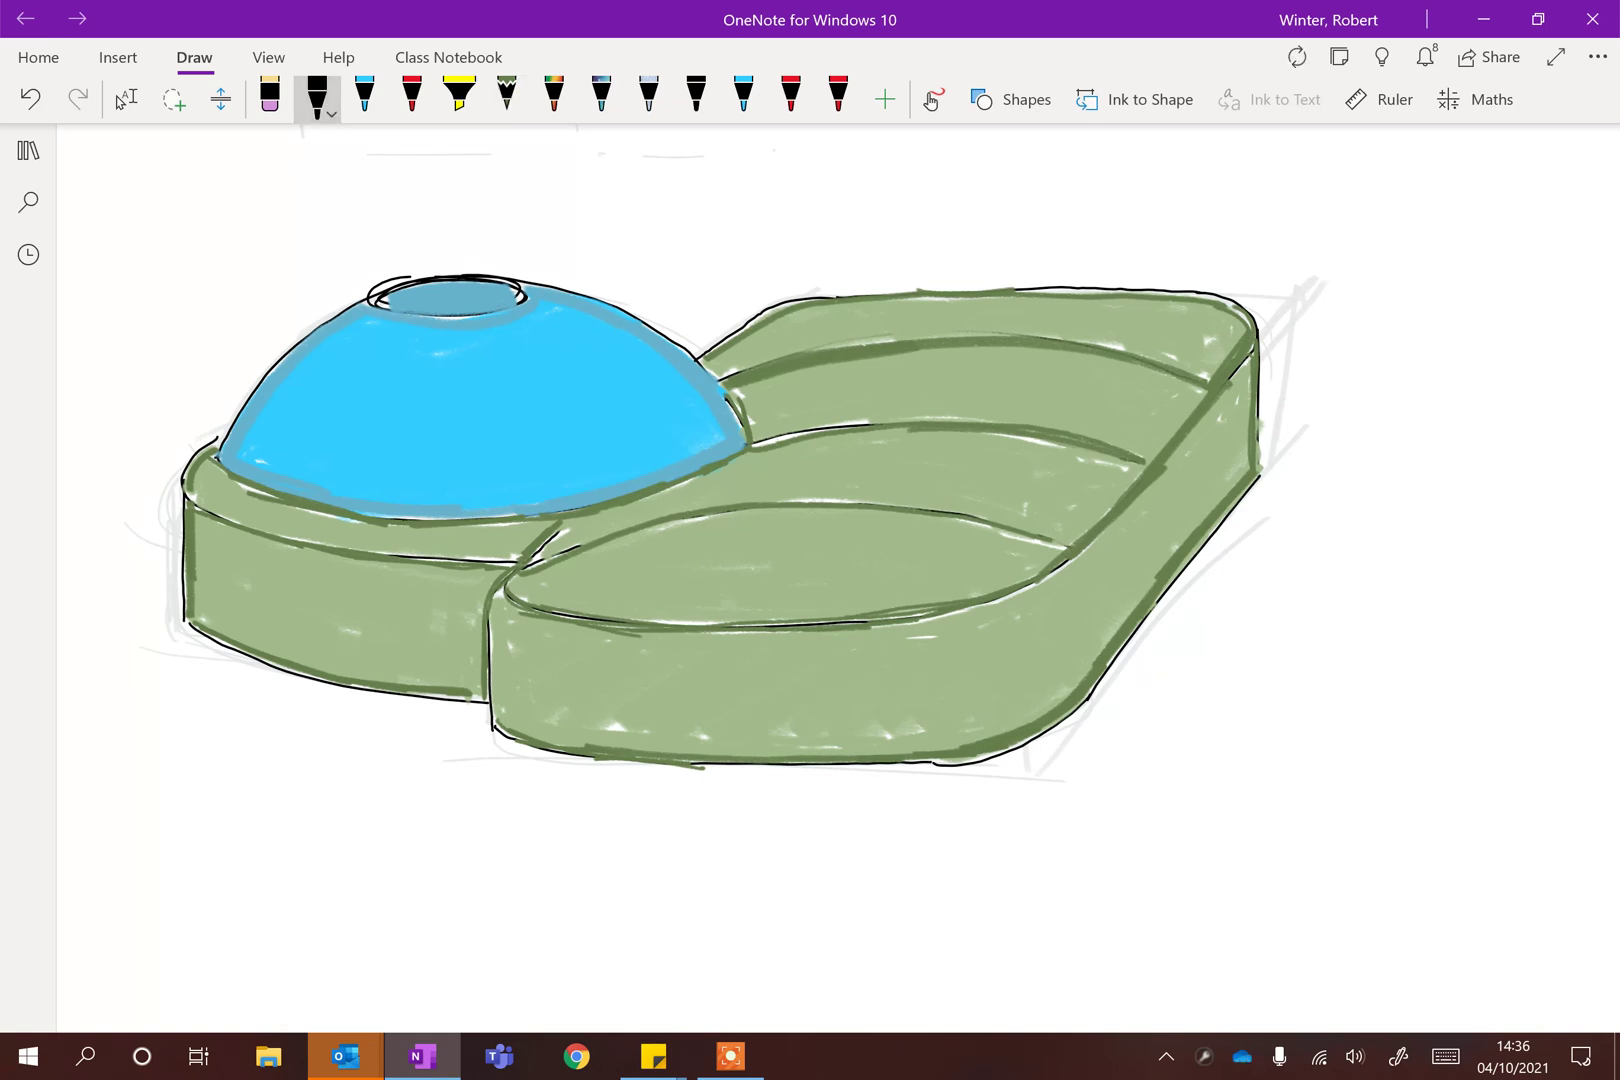
left_click(318, 96)
left_click(378, 200)
mouse_move(182, 587)
left_mouse_down()
mouse_move(182, 490)
mouse_move(270, 366)
mouse_move(385, 286)
mouse_move(440, 270)
mouse_move(600, 306)
mouse_move(700, 360)
mouse_move(795, 302)
mouse_move(858, 291)
mouse_move(1212, 300)
mouse_move(1248, 318)
mouse_move(1258, 479)
mouse_move(1246, 314)
left_mouse_up()
mouse_move(1011, 753)
left_mouse_down()
mouse_move(1094, 686)
mouse_move(1256, 479)
left_mouse_up()
mouse_move(1062, 712)
left_mouse_down()
mouse_move(956, 765)
mouse_move(659, 763)
mouse_move(498, 731)
mouse_move(483, 700)
mouse_move(300, 676)
mouse_move(183, 618)
left_mouse_up()
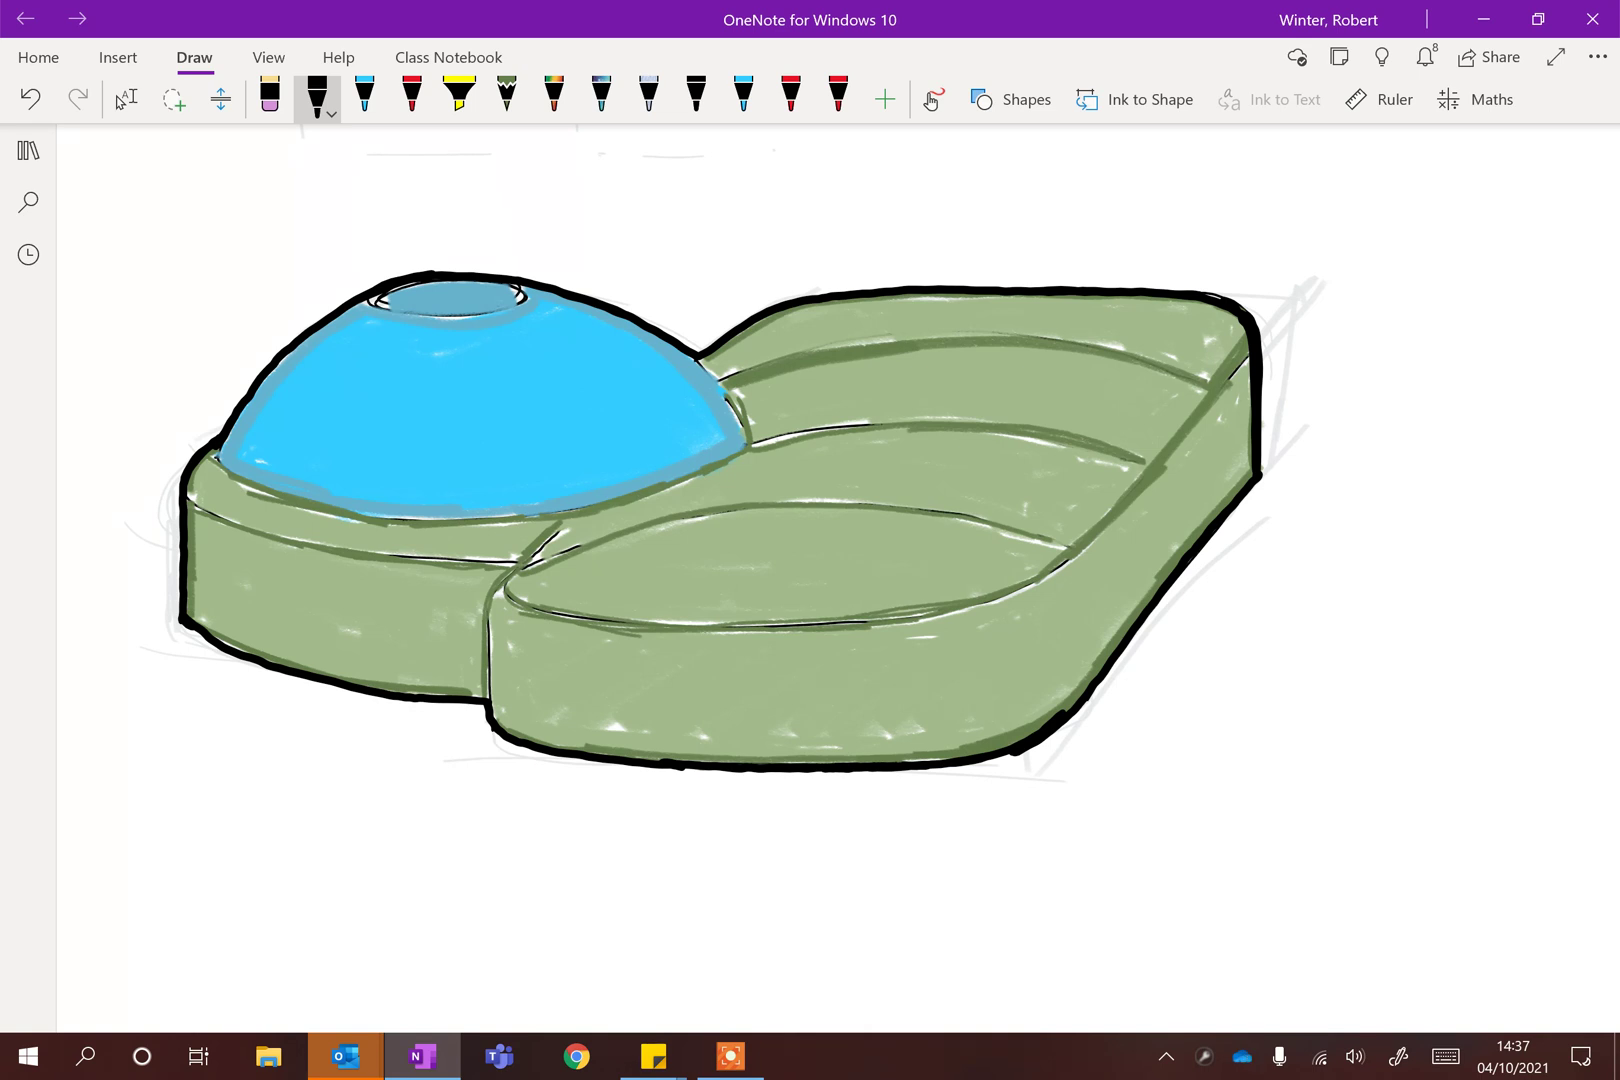
mouse_move(499, 740)
left_mouse_down()
mouse_move(726, 772)
mouse_move(1018, 748)
left_mouse_up()
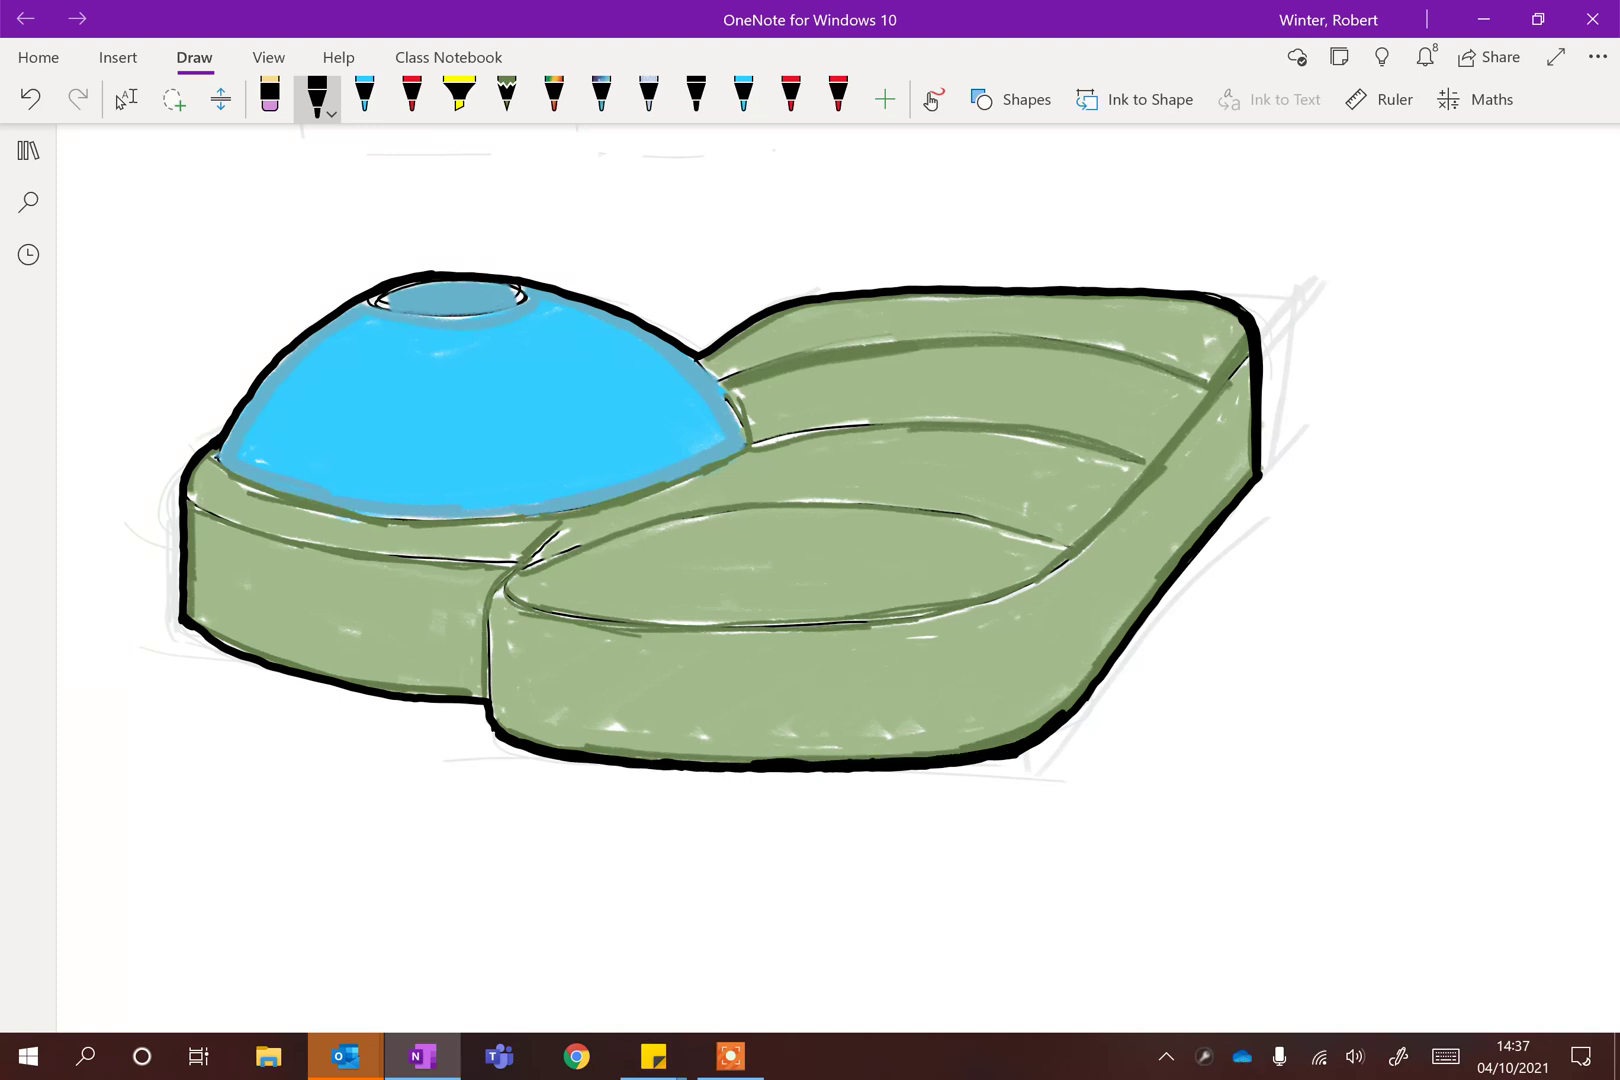
left_click_drag(1101, 682, 1116, 659)
scroll(740, 525, "down", 10)
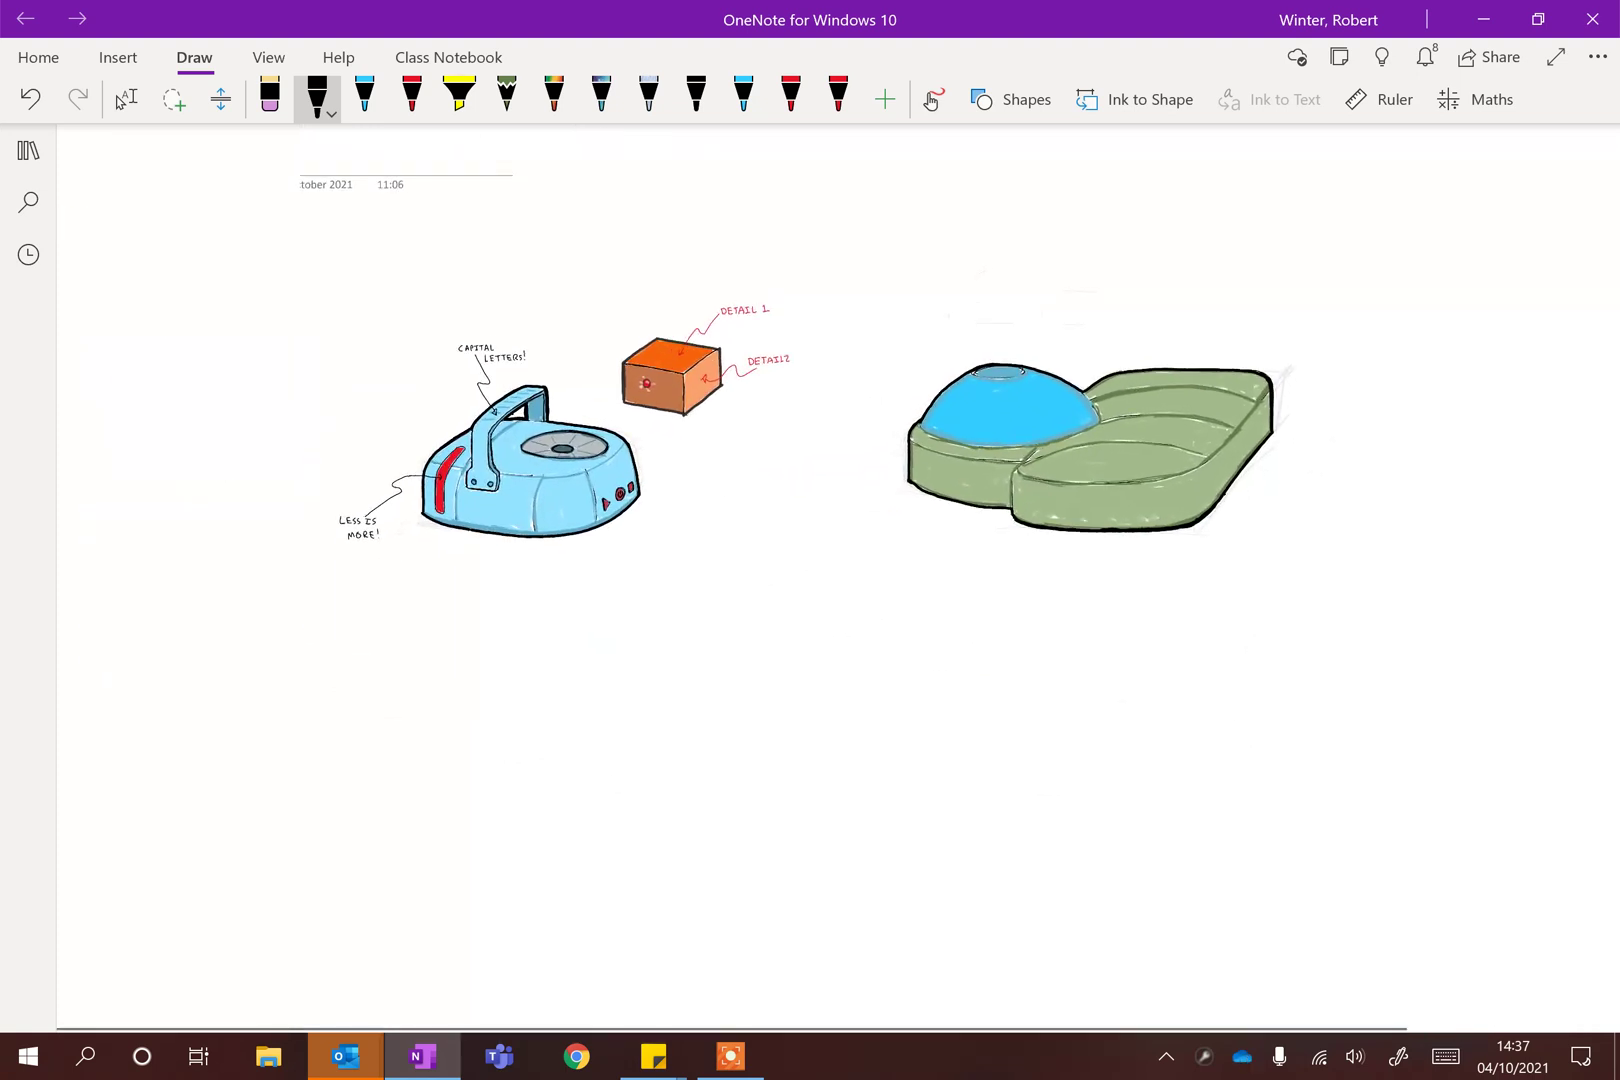
Step: Reduce the black pen to its thinnest size and trace the vertical joint between cylinder and box plus the cylinder's upper front edge
scroll(1280, 376, "up", 5)
scroll(745, 575, "up", 1)
left_click(126, 99)
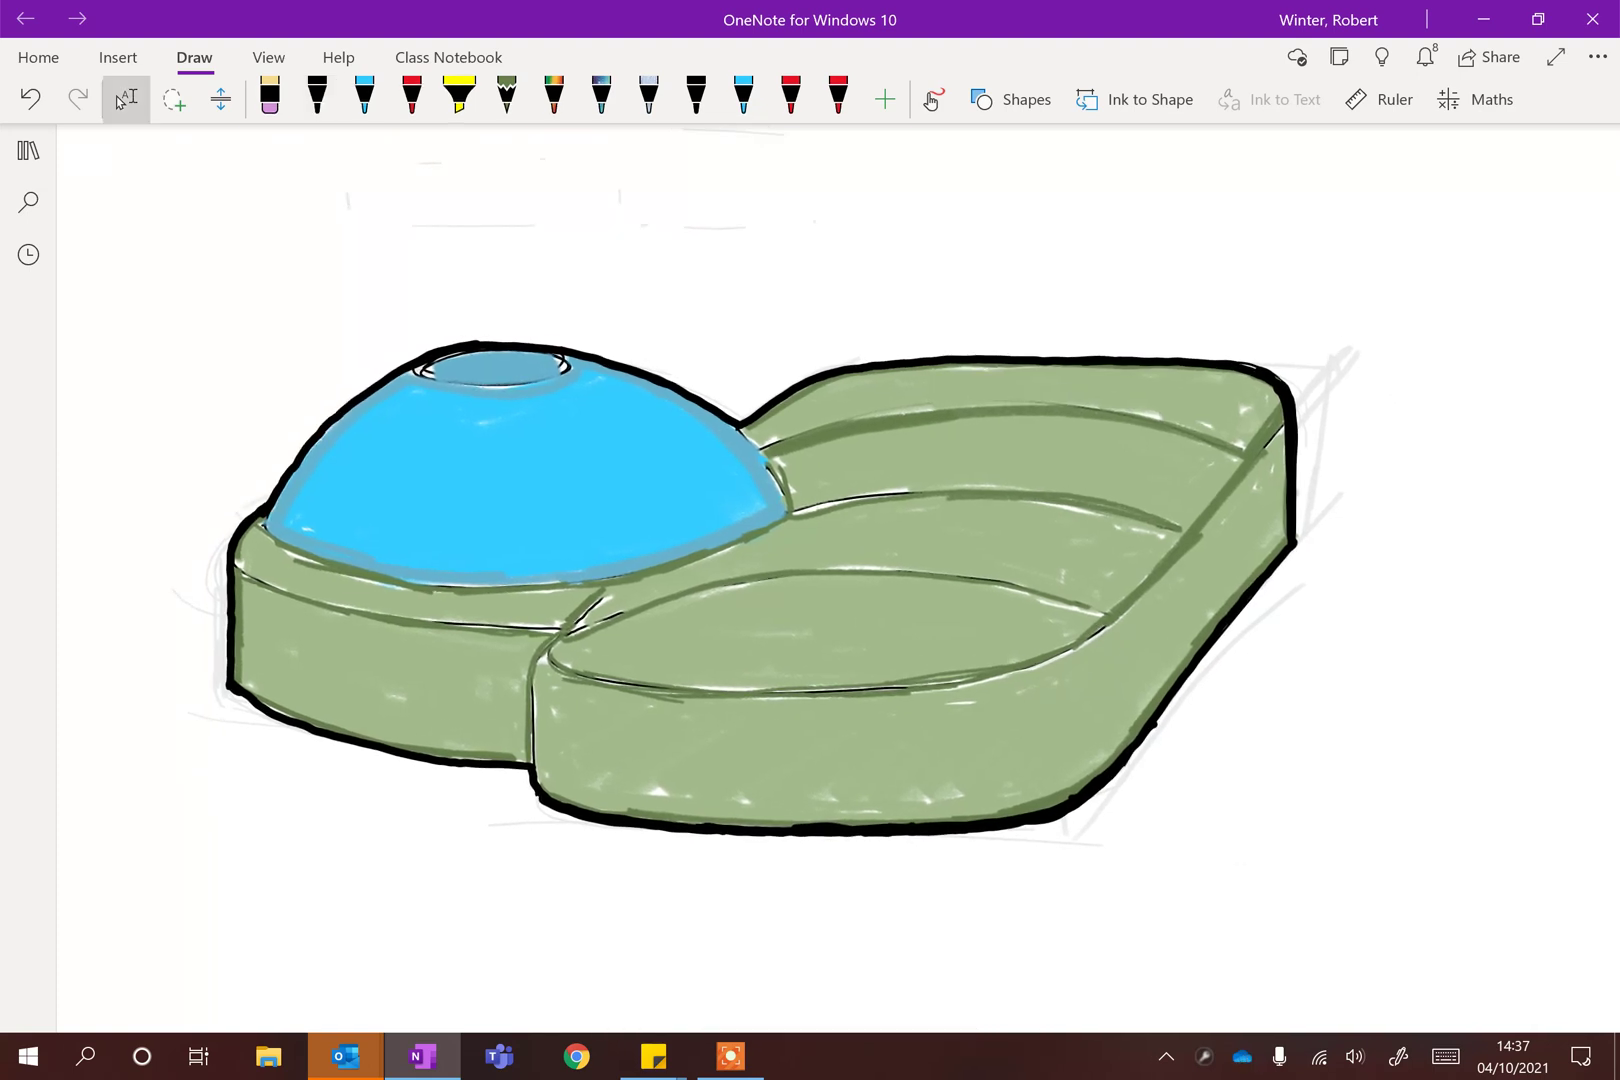
left_click(317, 96)
left_click(317, 96)
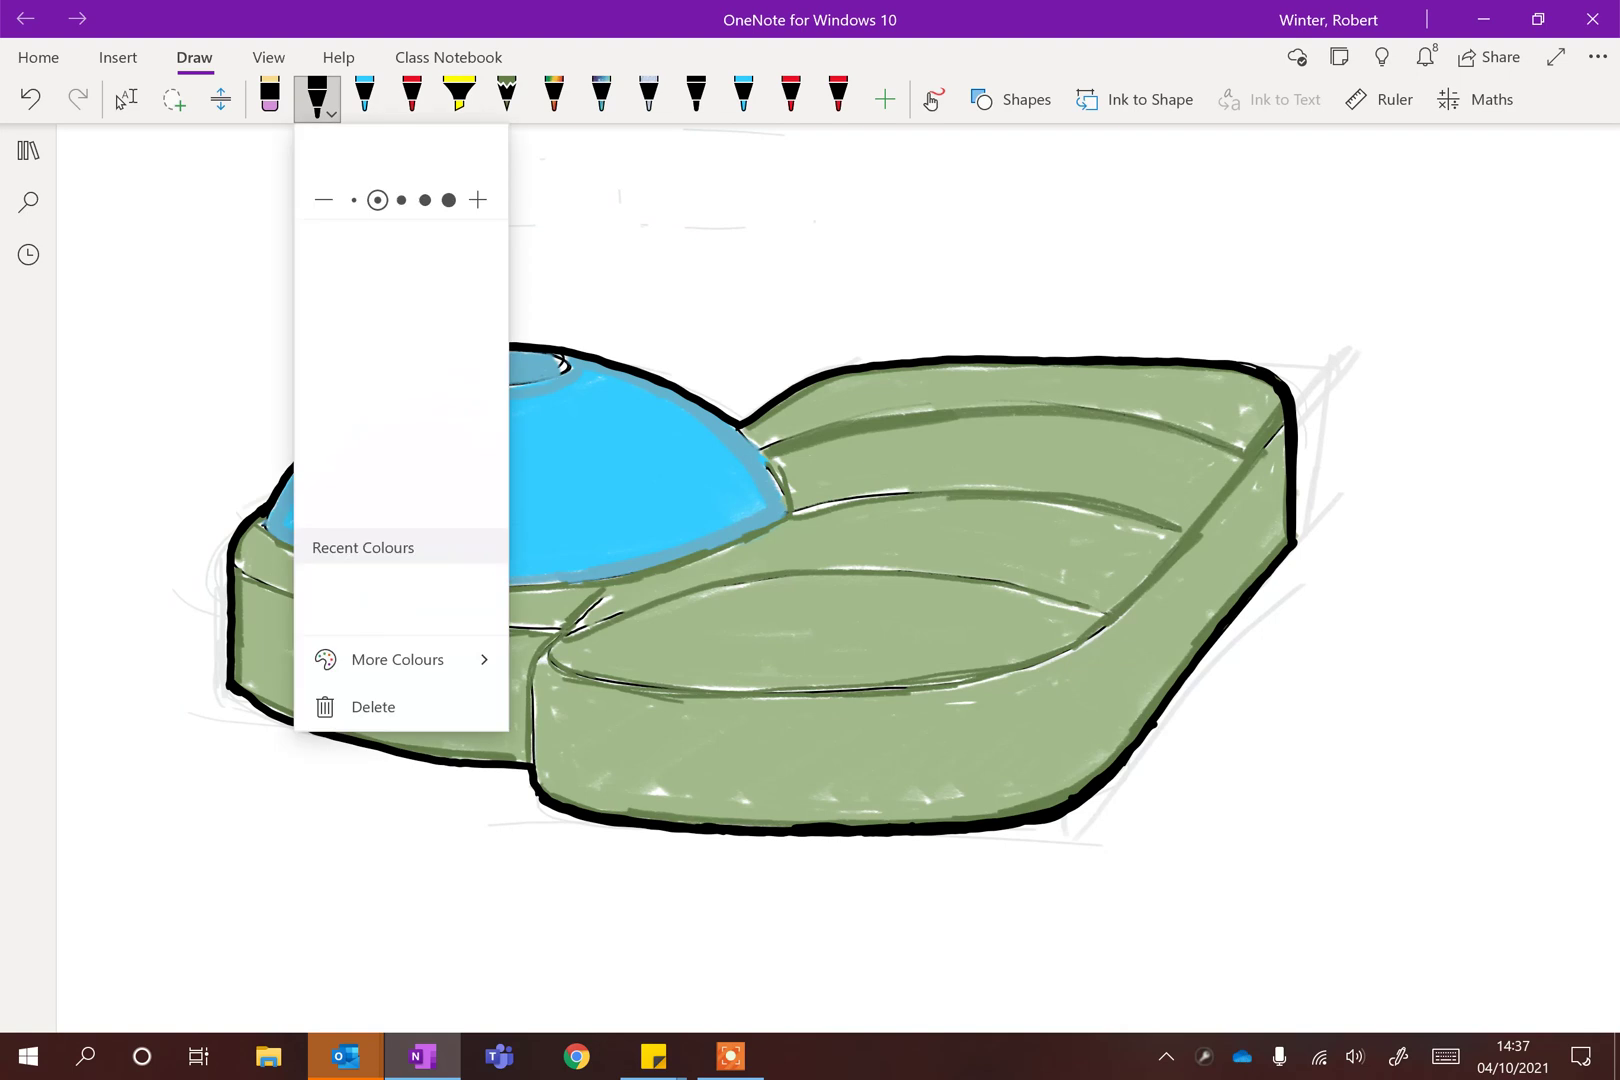
left_click(354, 200)
left_click(317, 96)
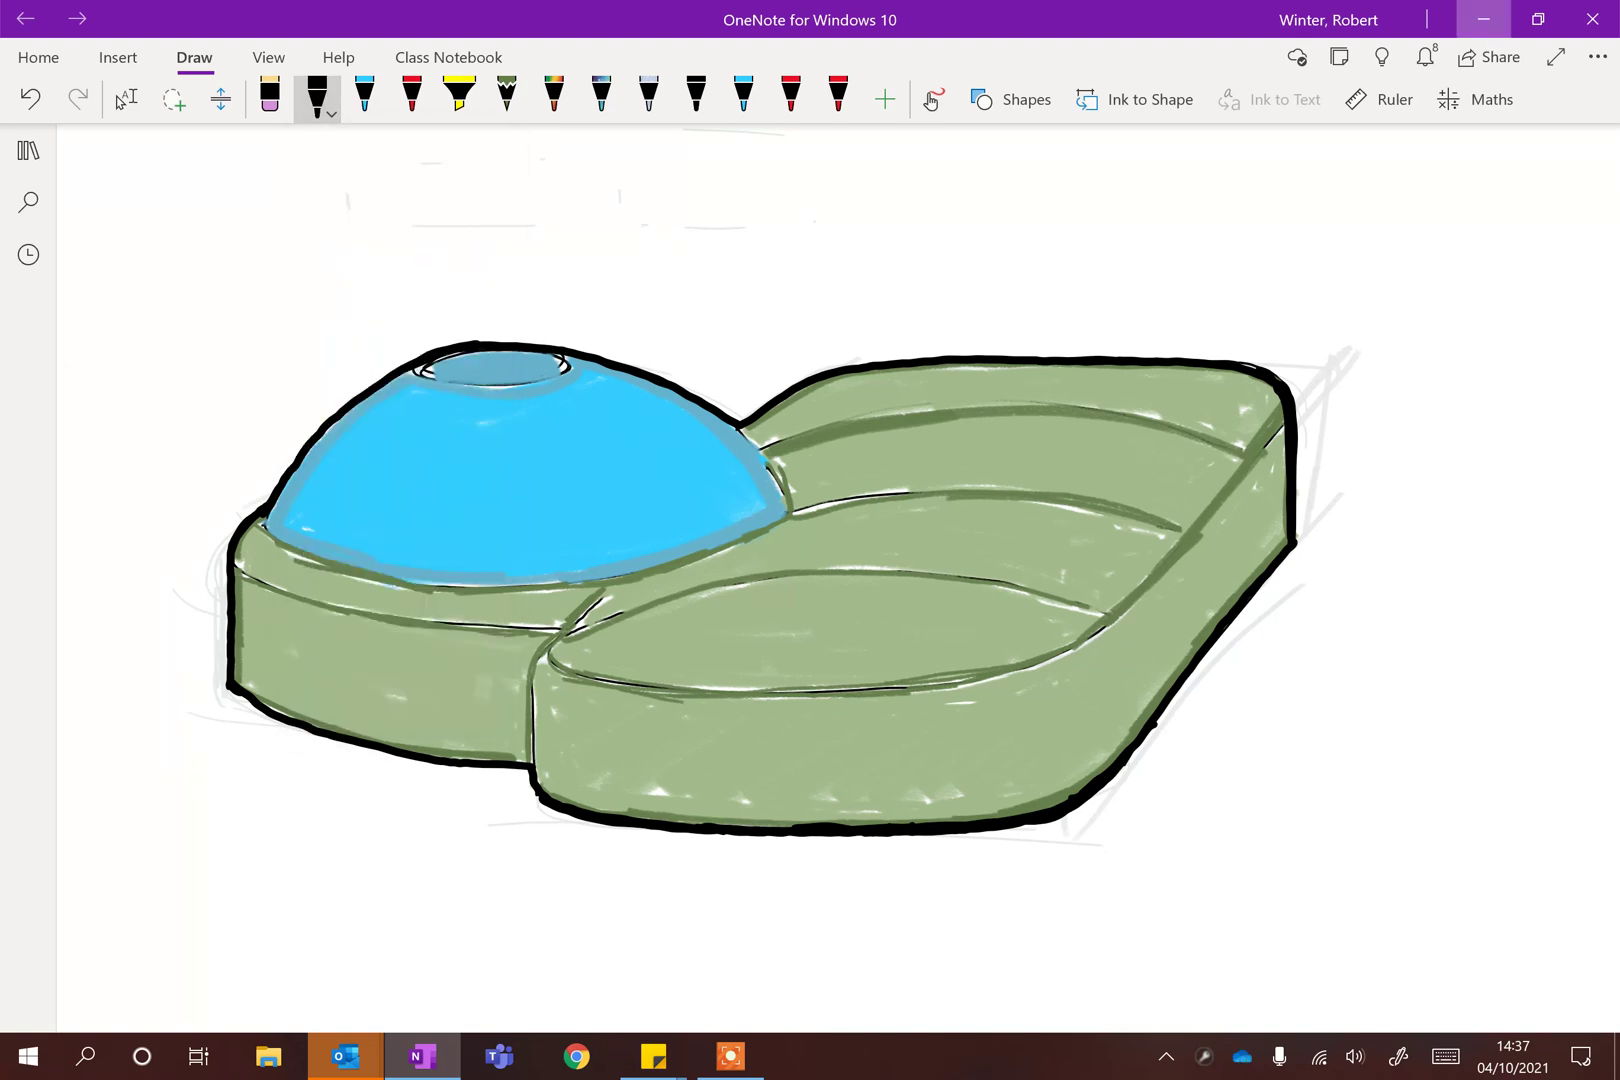
mouse_move(532, 759)
left_mouse_down()
mouse_move(532, 682)
mouse_move(562, 629)
mouse_move(531, 694)
mouse_move(531, 763)
mouse_move(556, 636)
left_mouse_up()
mouse_move(238, 571)
left_mouse_down()
mouse_move(349, 609)
mouse_move(544, 631)
mouse_move(600, 593)
left_mouse_up()
Step: Trace the dome's curved base and its lower side edge beside the box in thin black pen
left_click_drag(262, 516, 290, 561)
mouse_move(267, 537)
left_mouse_down()
mouse_move(343, 572)
mouse_move(428, 582)
left_mouse_up()
mouse_move(316, 559)
left_mouse_down()
mouse_move(438, 583)
mouse_move(580, 577)
left_mouse_up()
left_click_drag(445, 583, 624, 574)
mouse_move(512, 583)
left_mouse_down()
mouse_move(650, 569)
mouse_move(567, 581)
mouse_move(734, 539)
left_mouse_up()
mouse_move(699, 554)
left_mouse_down()
mouse_move(775, 519)
mouse_move(719, 544)
left_mouse_up()
left_click_drag(709, 549, 792, 504)
left_click_drag(742, 430, 788, 496)
left_click_drag(786, 492, 794, 508)
left_click_drag(740, 429, 785, 498)
left_click_drag(750, 444, 781, 493)
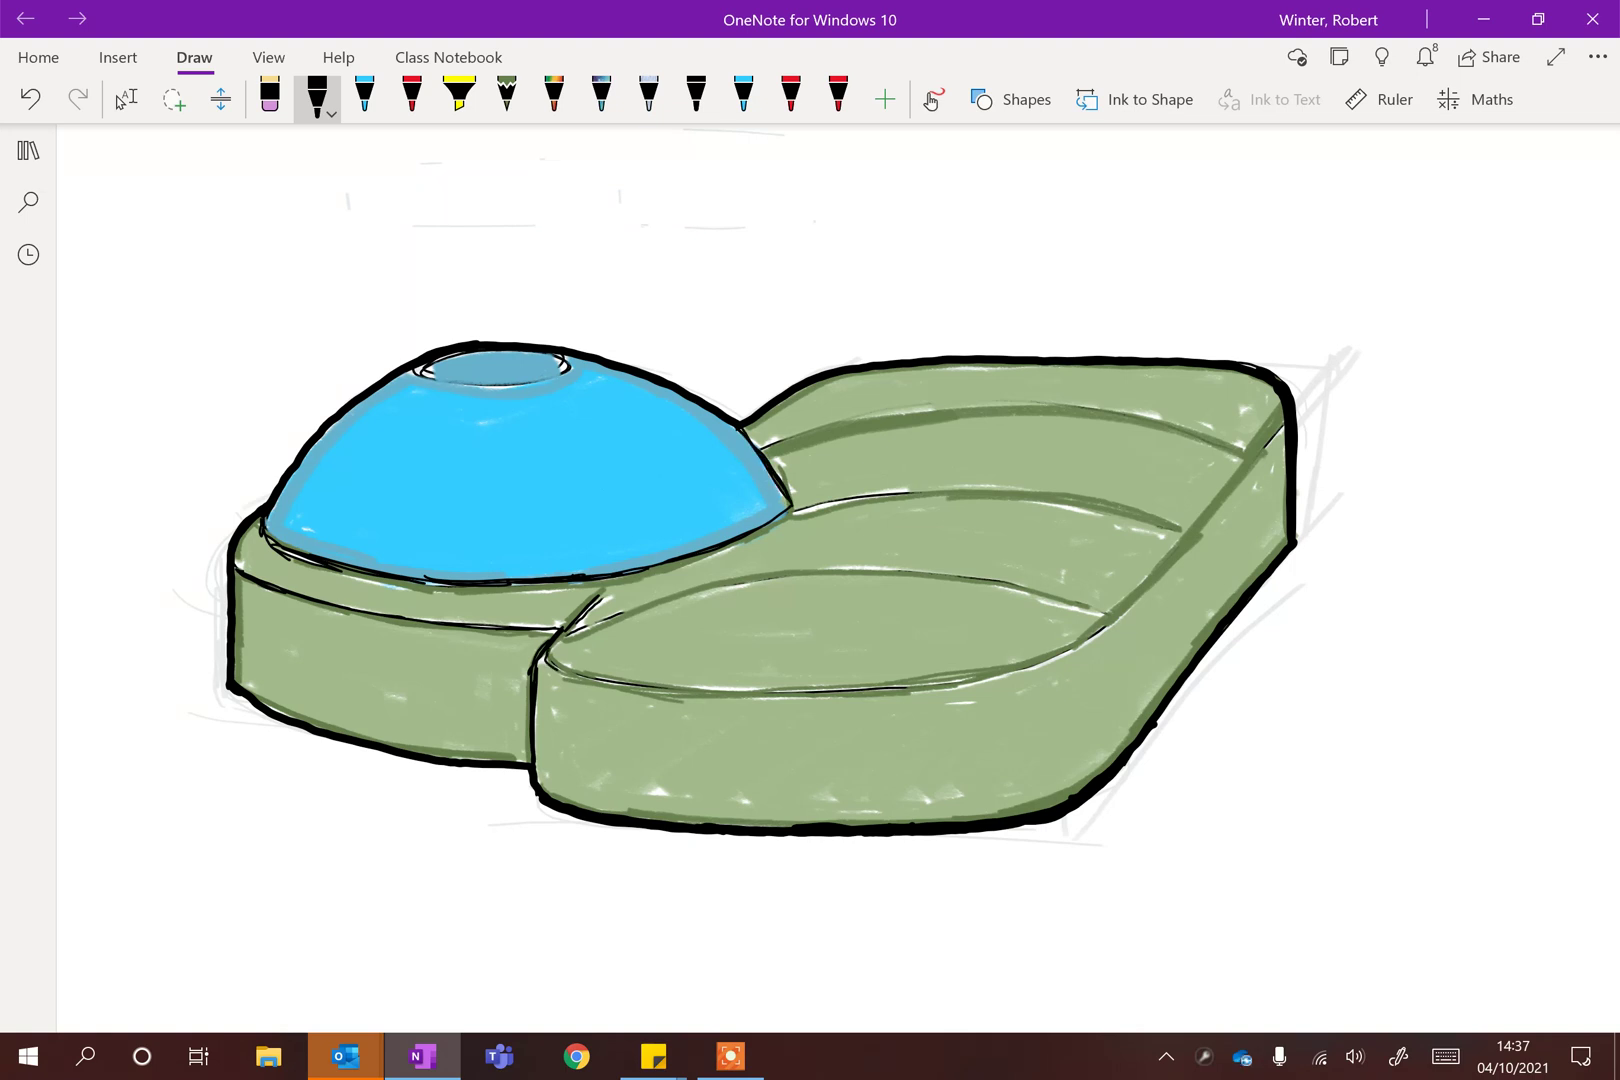
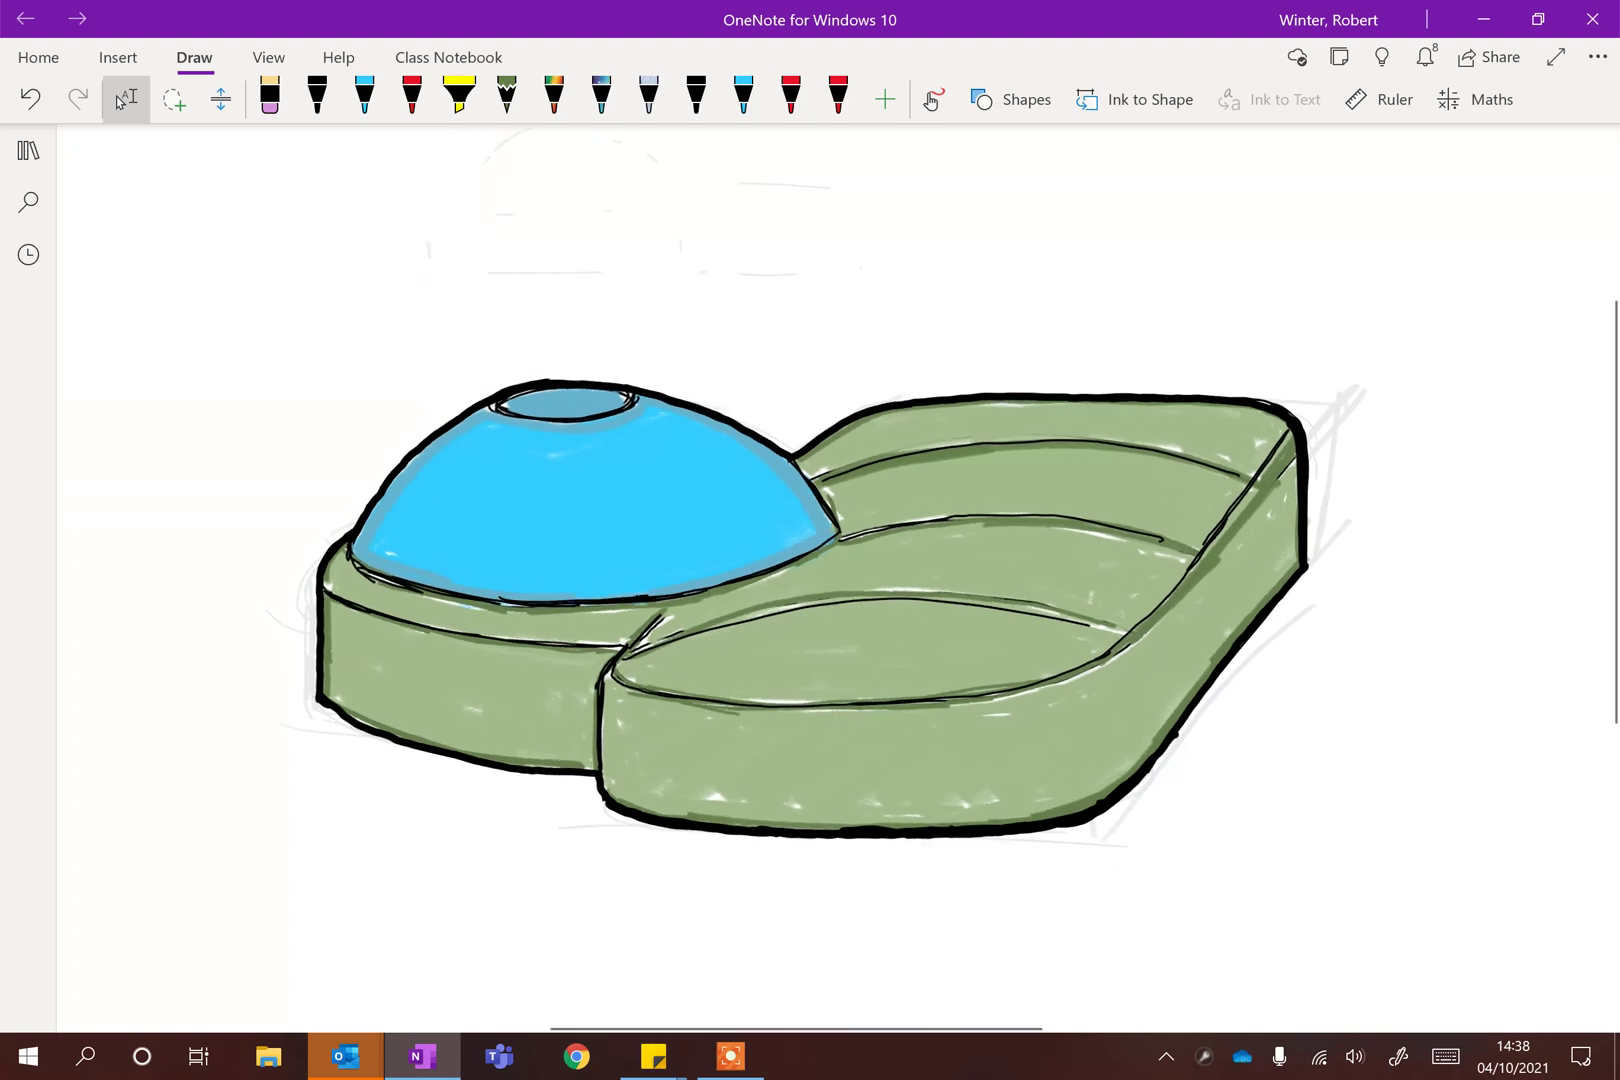
Step: Draw play, pause and record symbols in black pen on the box's front face
scroll(790, 580, "up", 2)
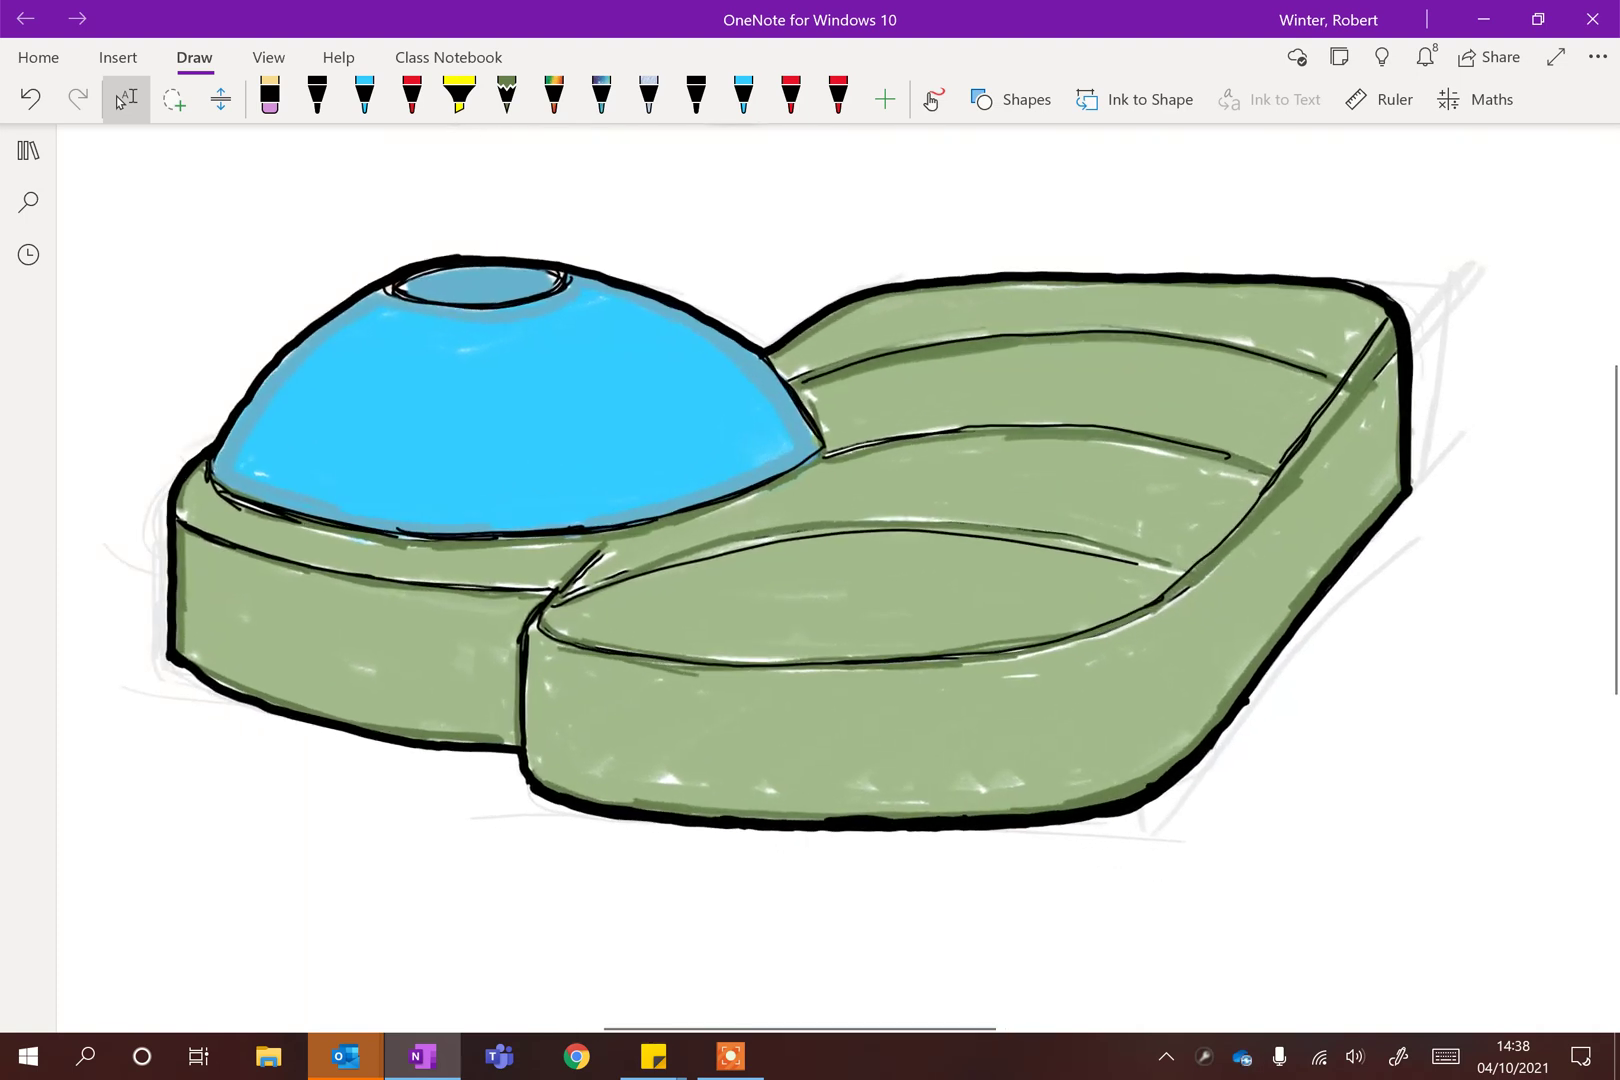
left_click(317, 98)
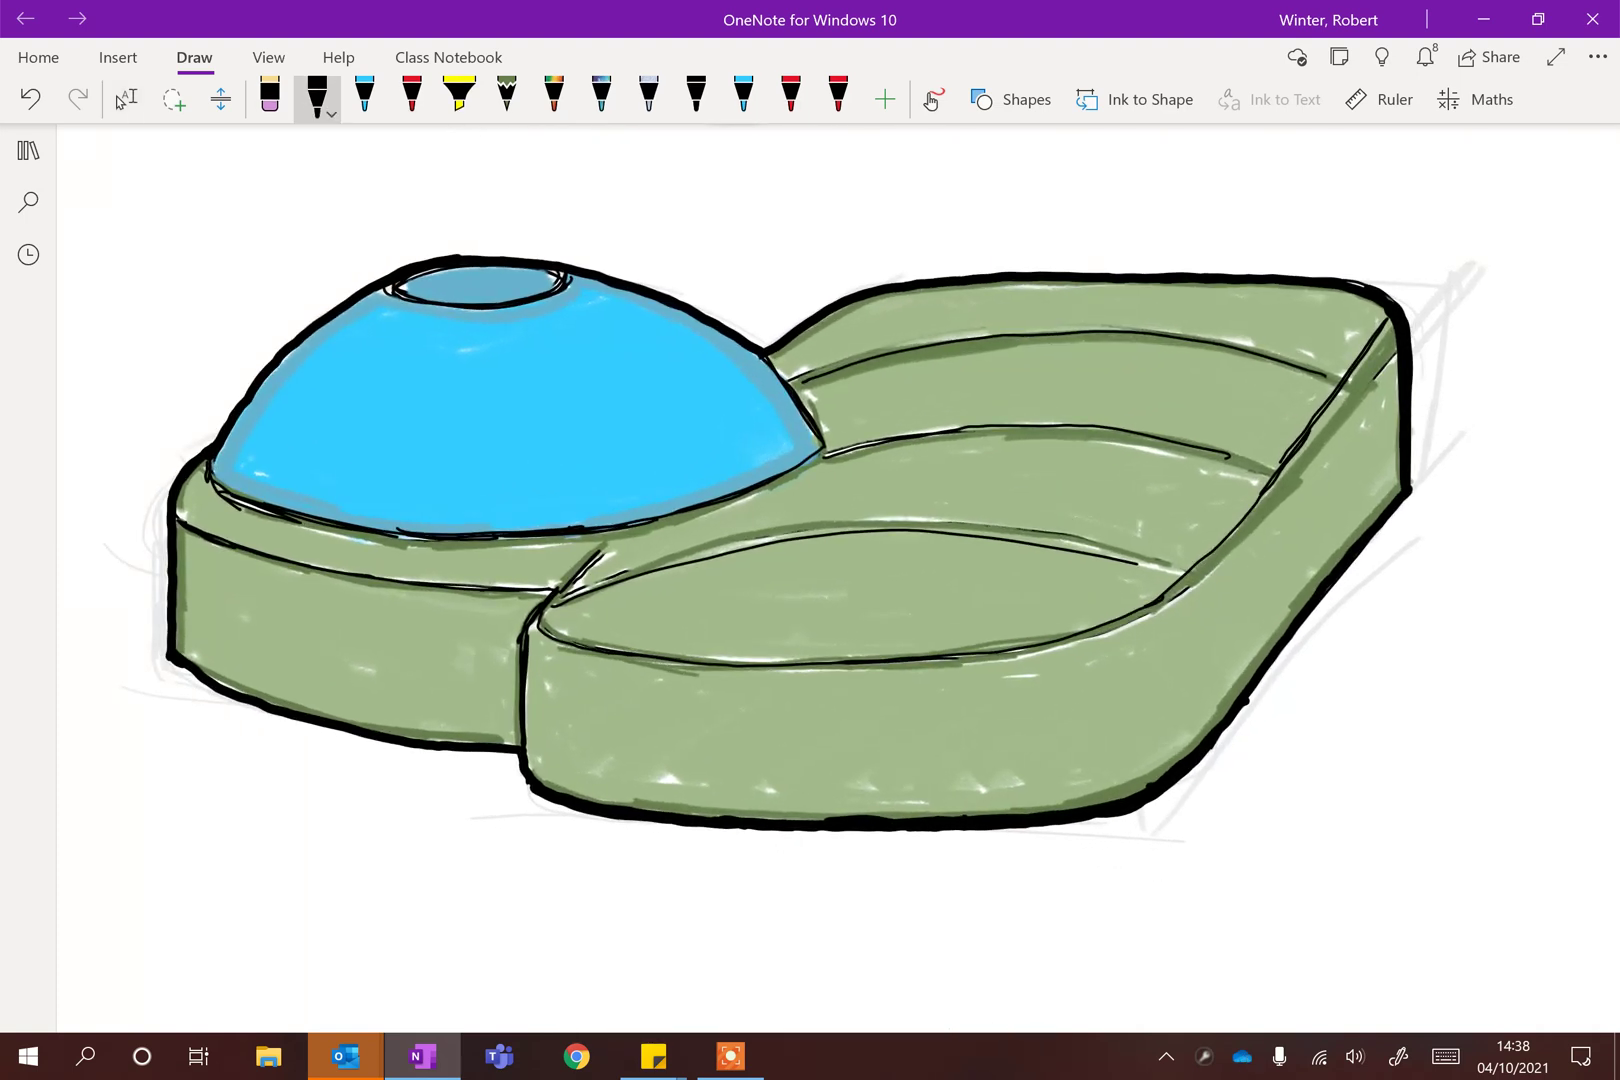
mouse_move(675, 717)
left_mouse_down()
mouse_move(674, 765)
mouse_move(712, 742)
mouse_move(676, 717)
mouse_move(756, 776)
mouse_move(770, 777)
mouse_move(771, 729)
mouse_move(770, 780)
left_mouse_up()
mouse_move(757, 744)
left_mouse_down()
mouse_move(760, 781)
mouse_move(786, 730)
mouse_move(802, 783)
left_mouse_up()
mouse_move(858, 726)
left_mouse_down()
mouse_move(840, 765)
mouse_move(860, 726)
mouse_move(868, 776)
mouse_move(880, 735)
left_mouse_up()
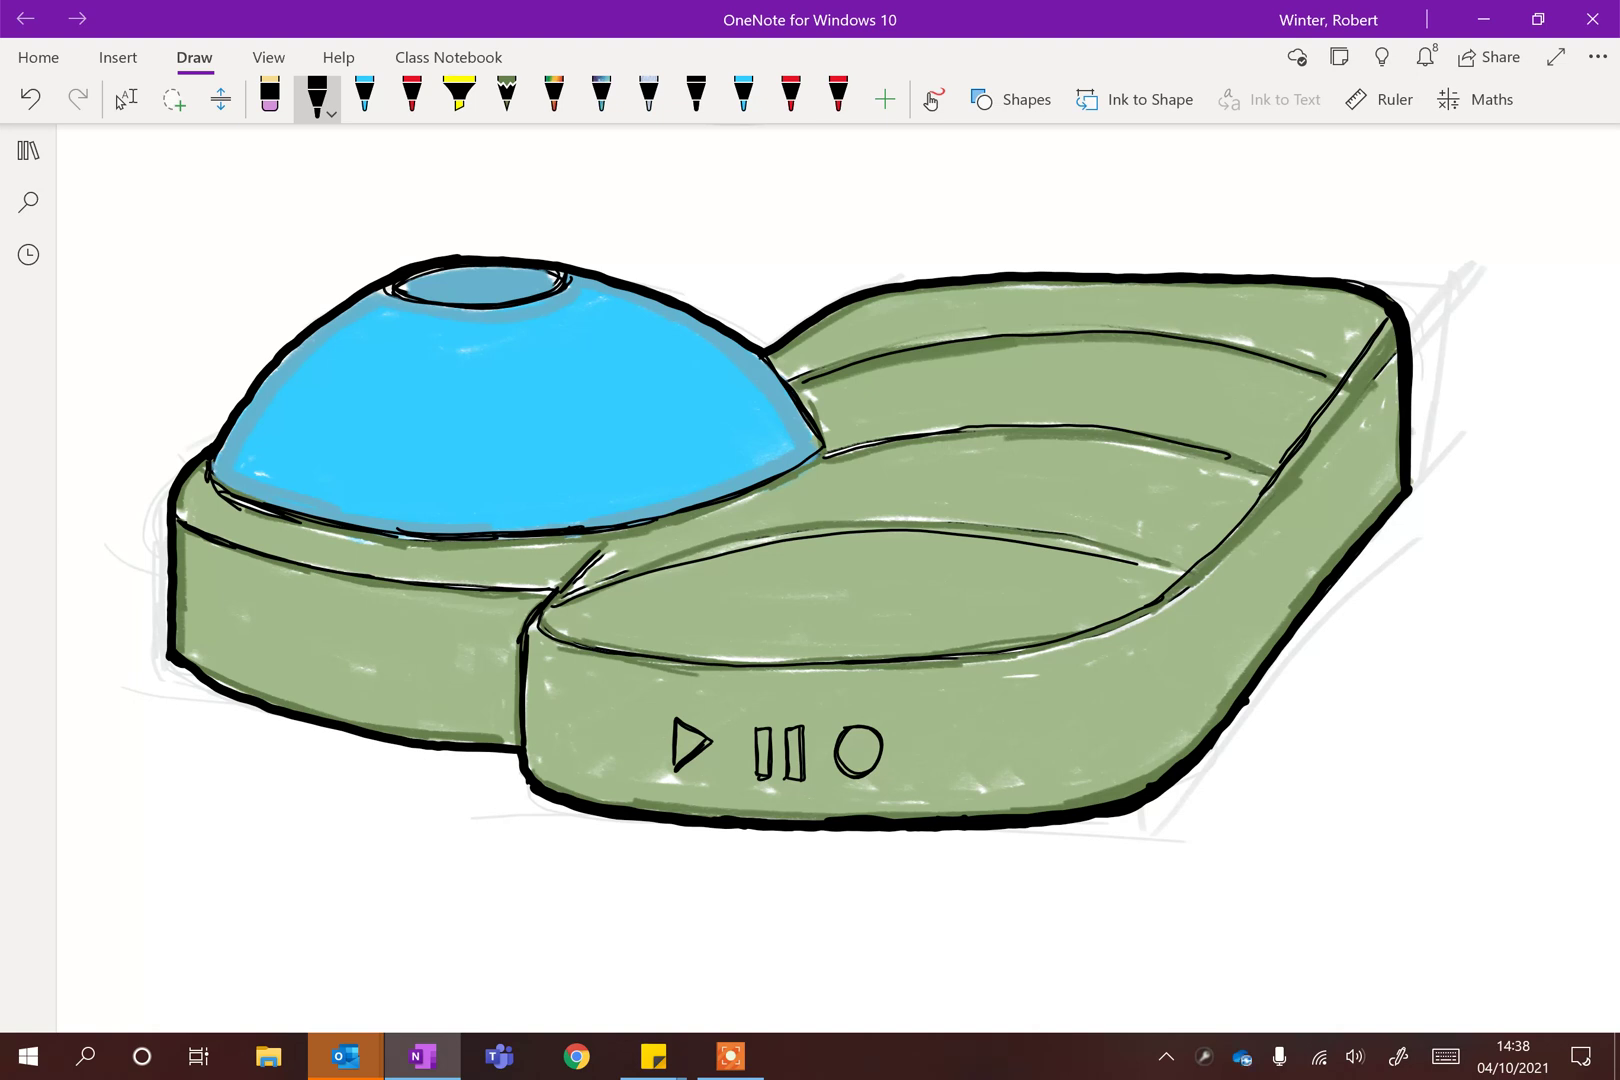
scroll(807, 548, "down", 2)
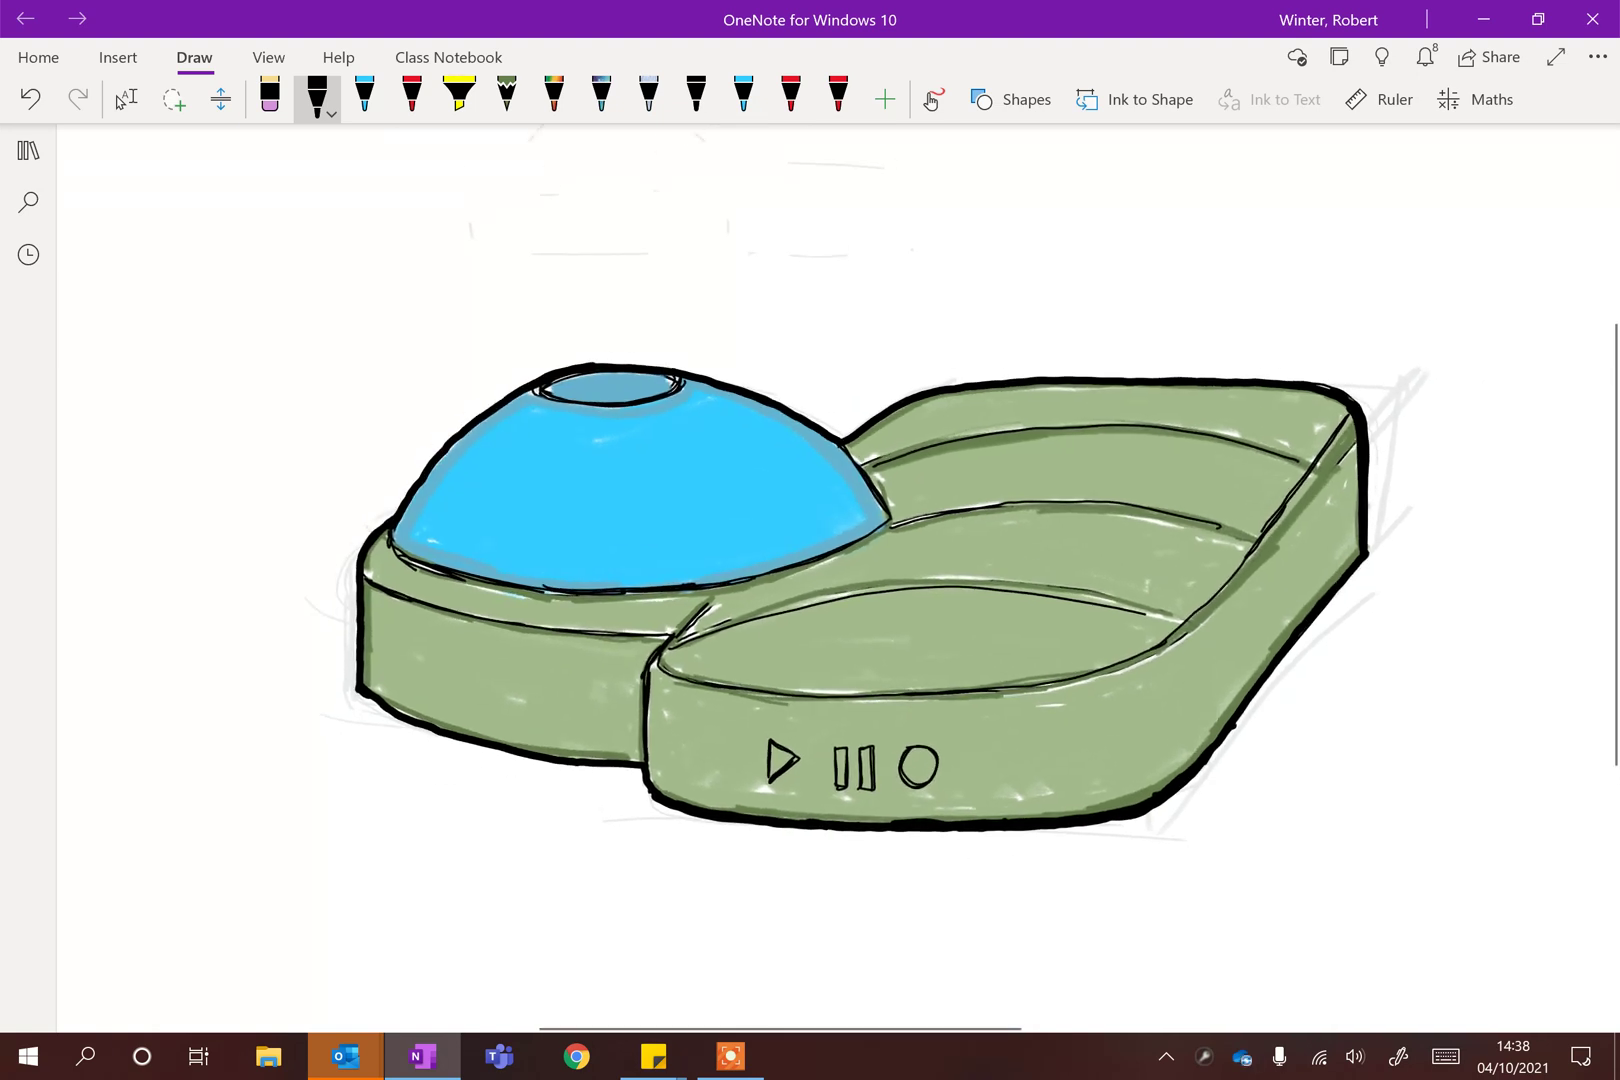
left_click(124, 99)
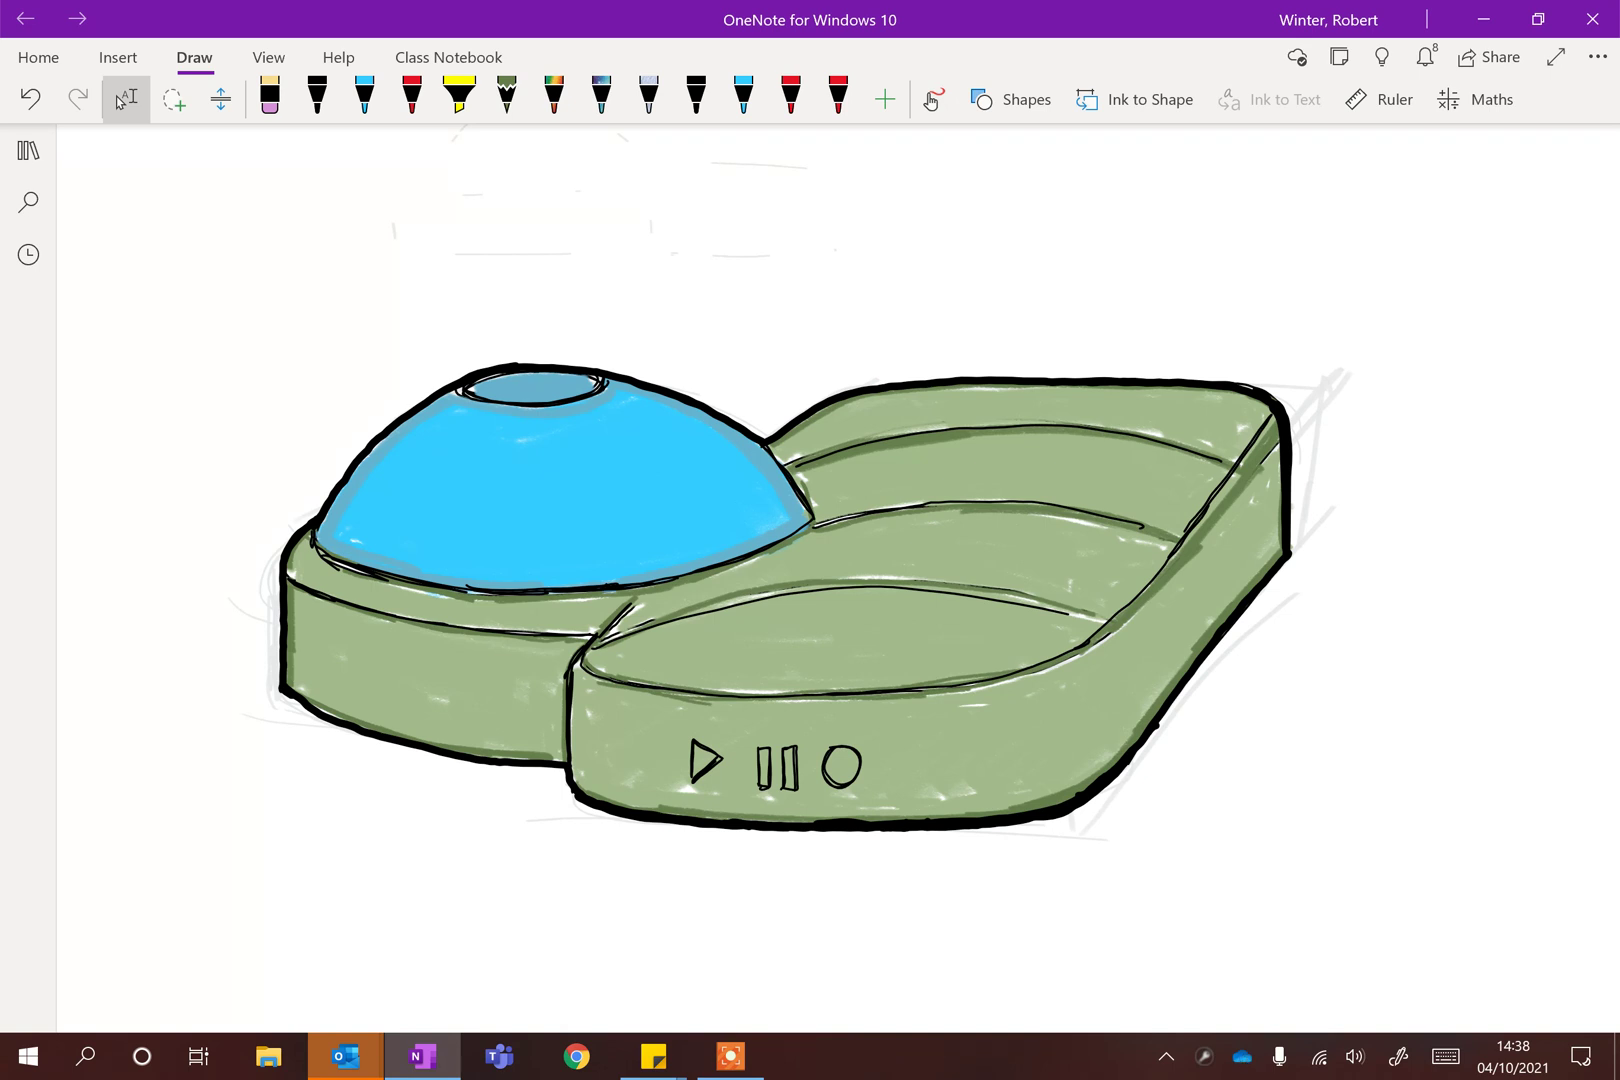
Step: Draw an oval button outline in black pen on the box's side face near the far vertical edge
scroll(838, 578, "down", 4)
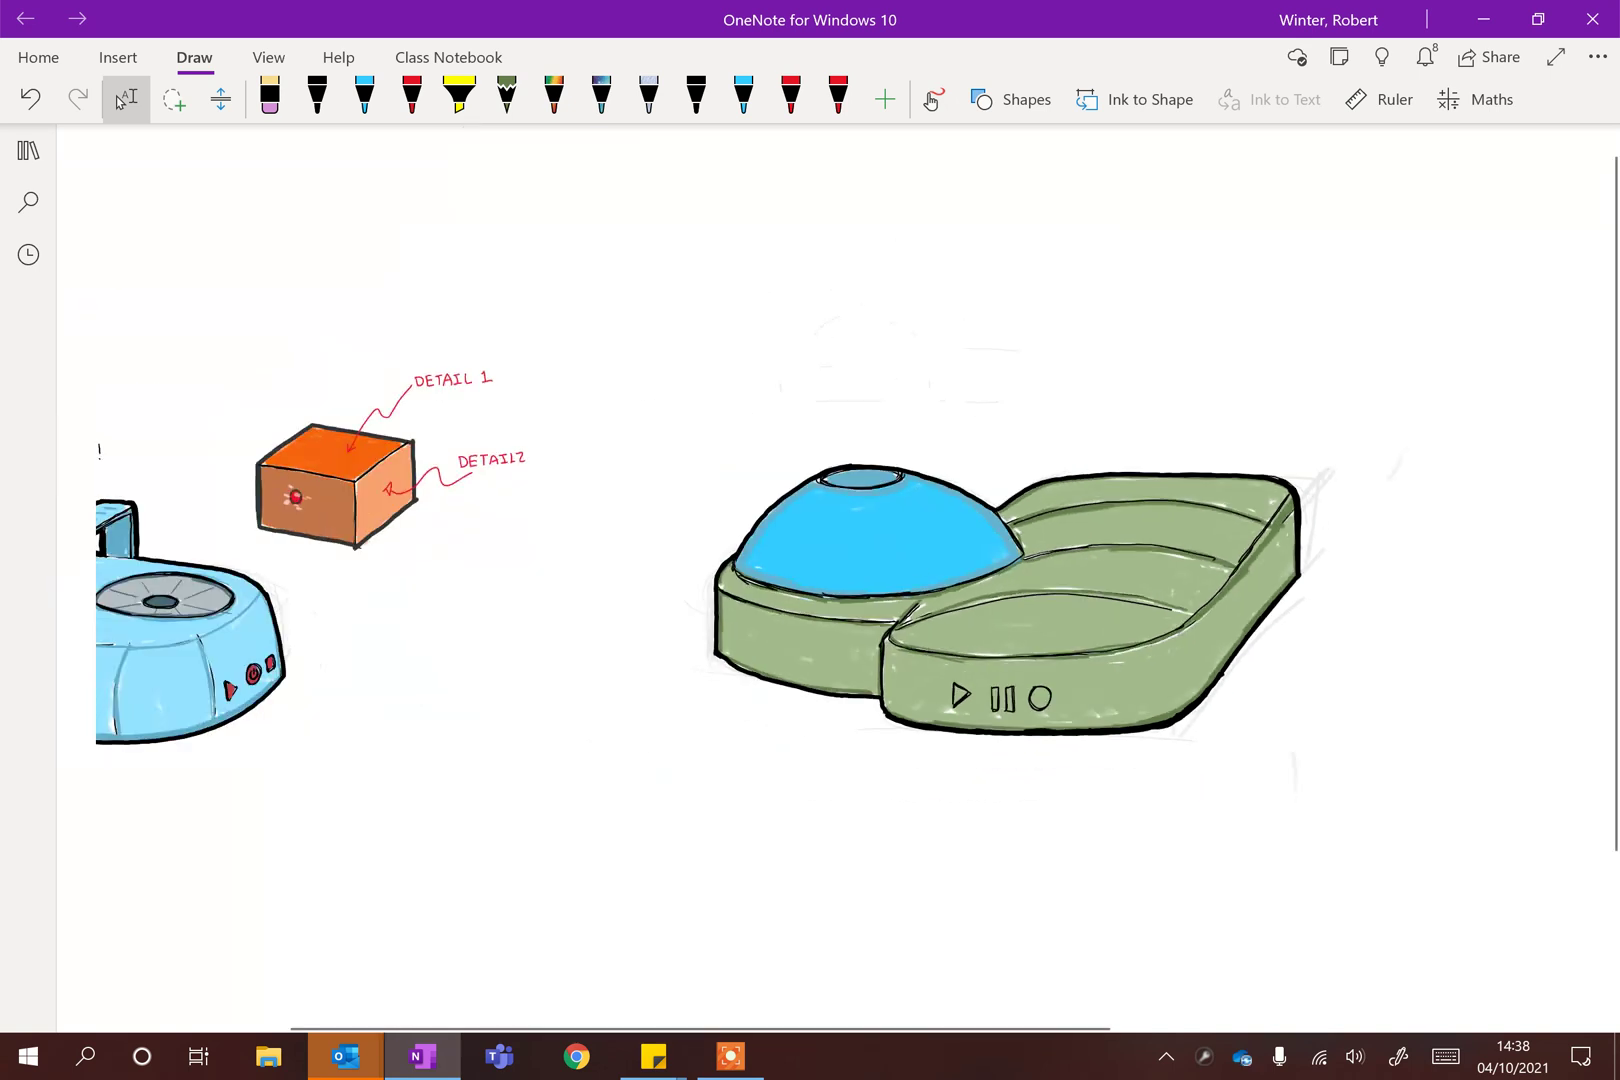
scroll(838, 578, "up", 2)
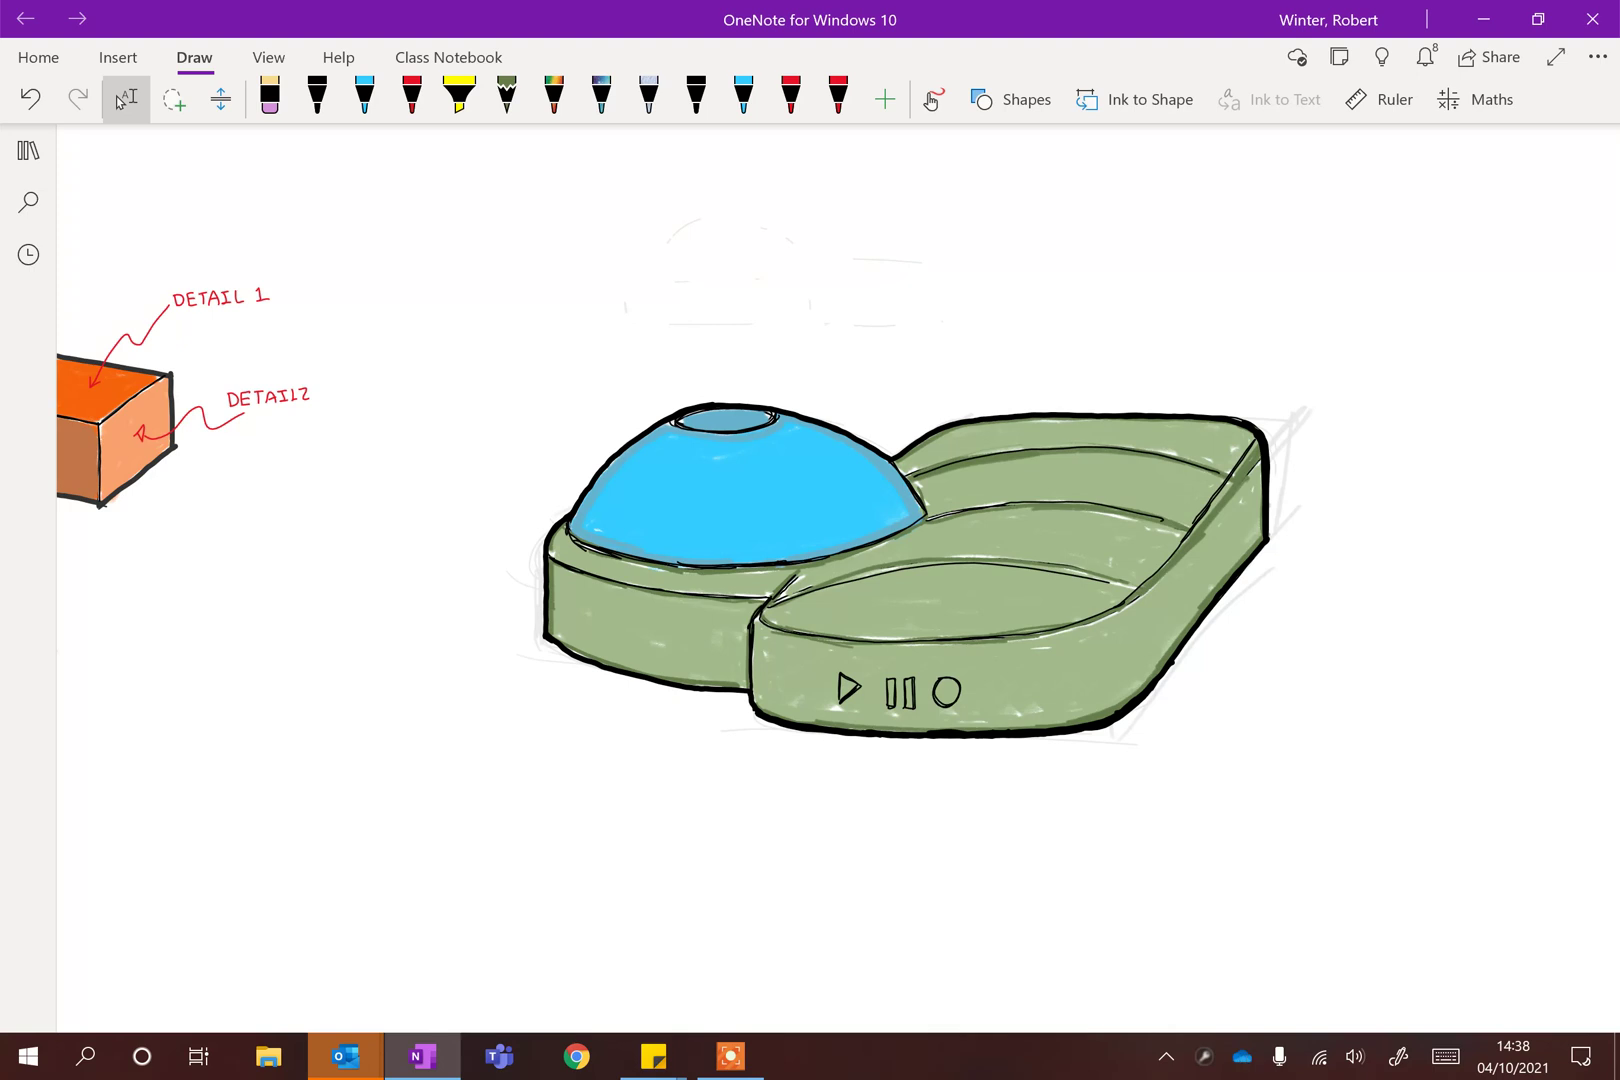
scroll(838, 578, "up", 2)
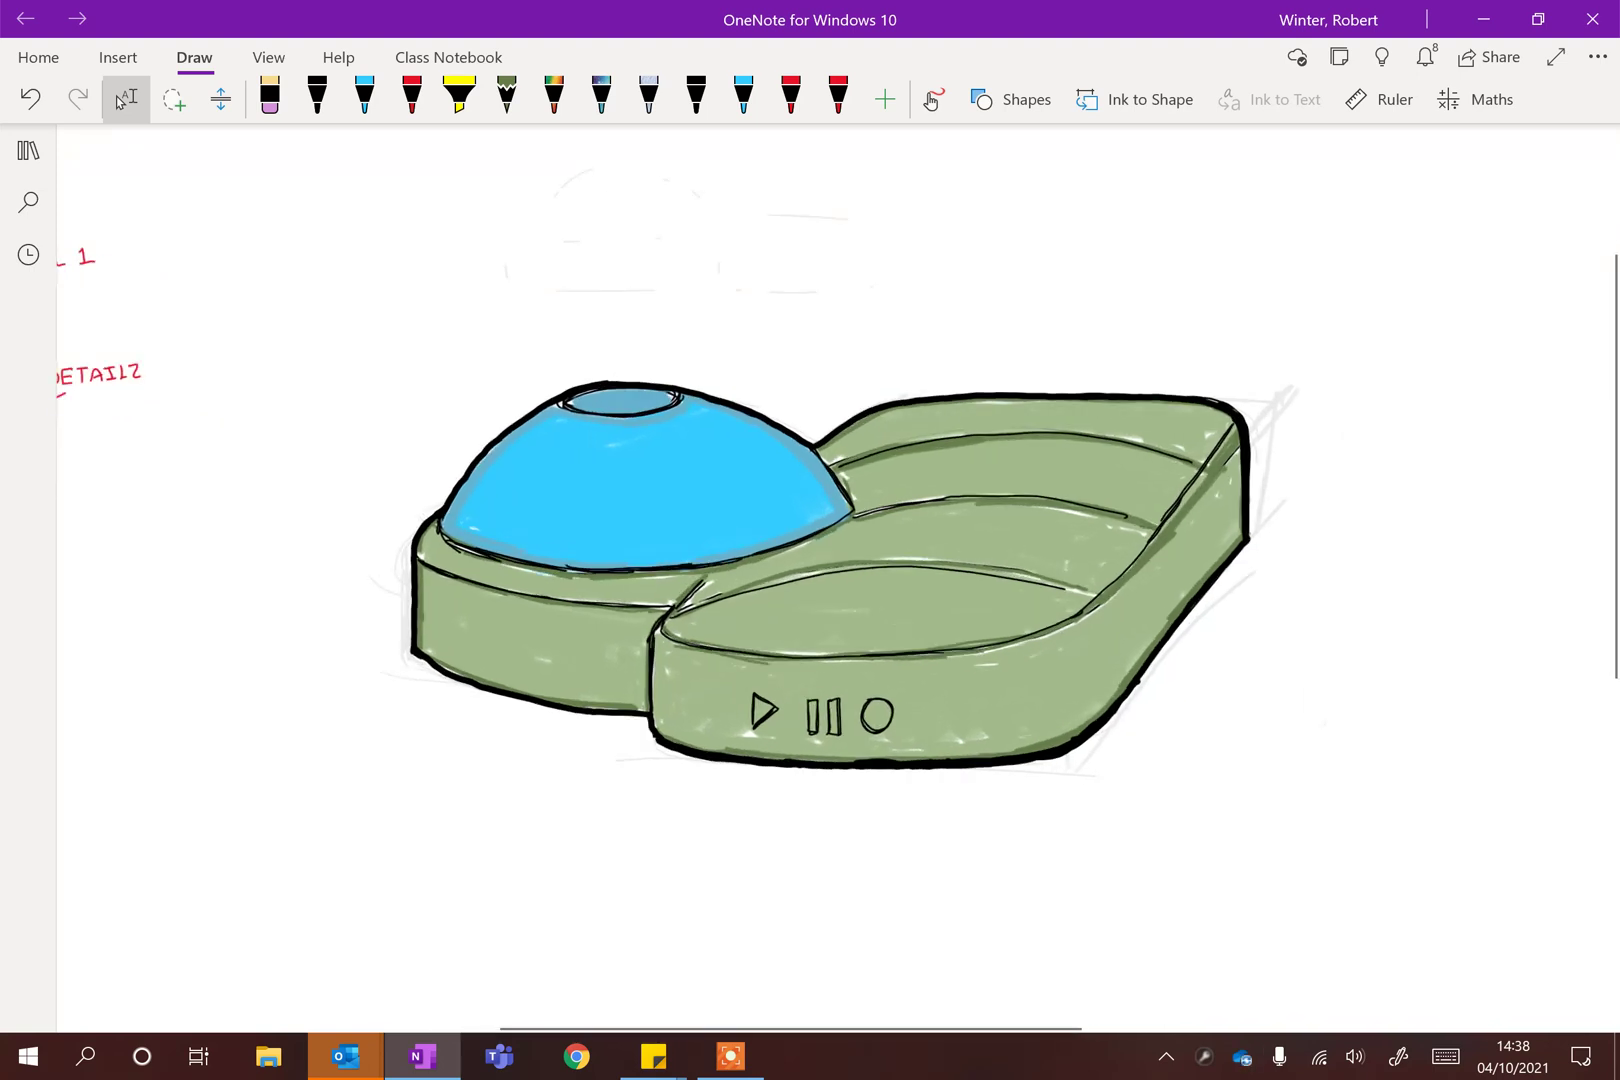
scroll(838, 578, "up", 4)
left_click(317, 97)
mouse_move(1195, 502)
left_mouse_down()
mouse_move(1190, 555)
mouse_move(1224, 532)
mouse_move(1200, 502)
mouse_move(1222, 532)
left_mouse_up()
mouse_move(1222, 532)
left_mouse_down()
mouse_move(1196, 503)
mouse_move(1186, 555)
left_mouse_up()
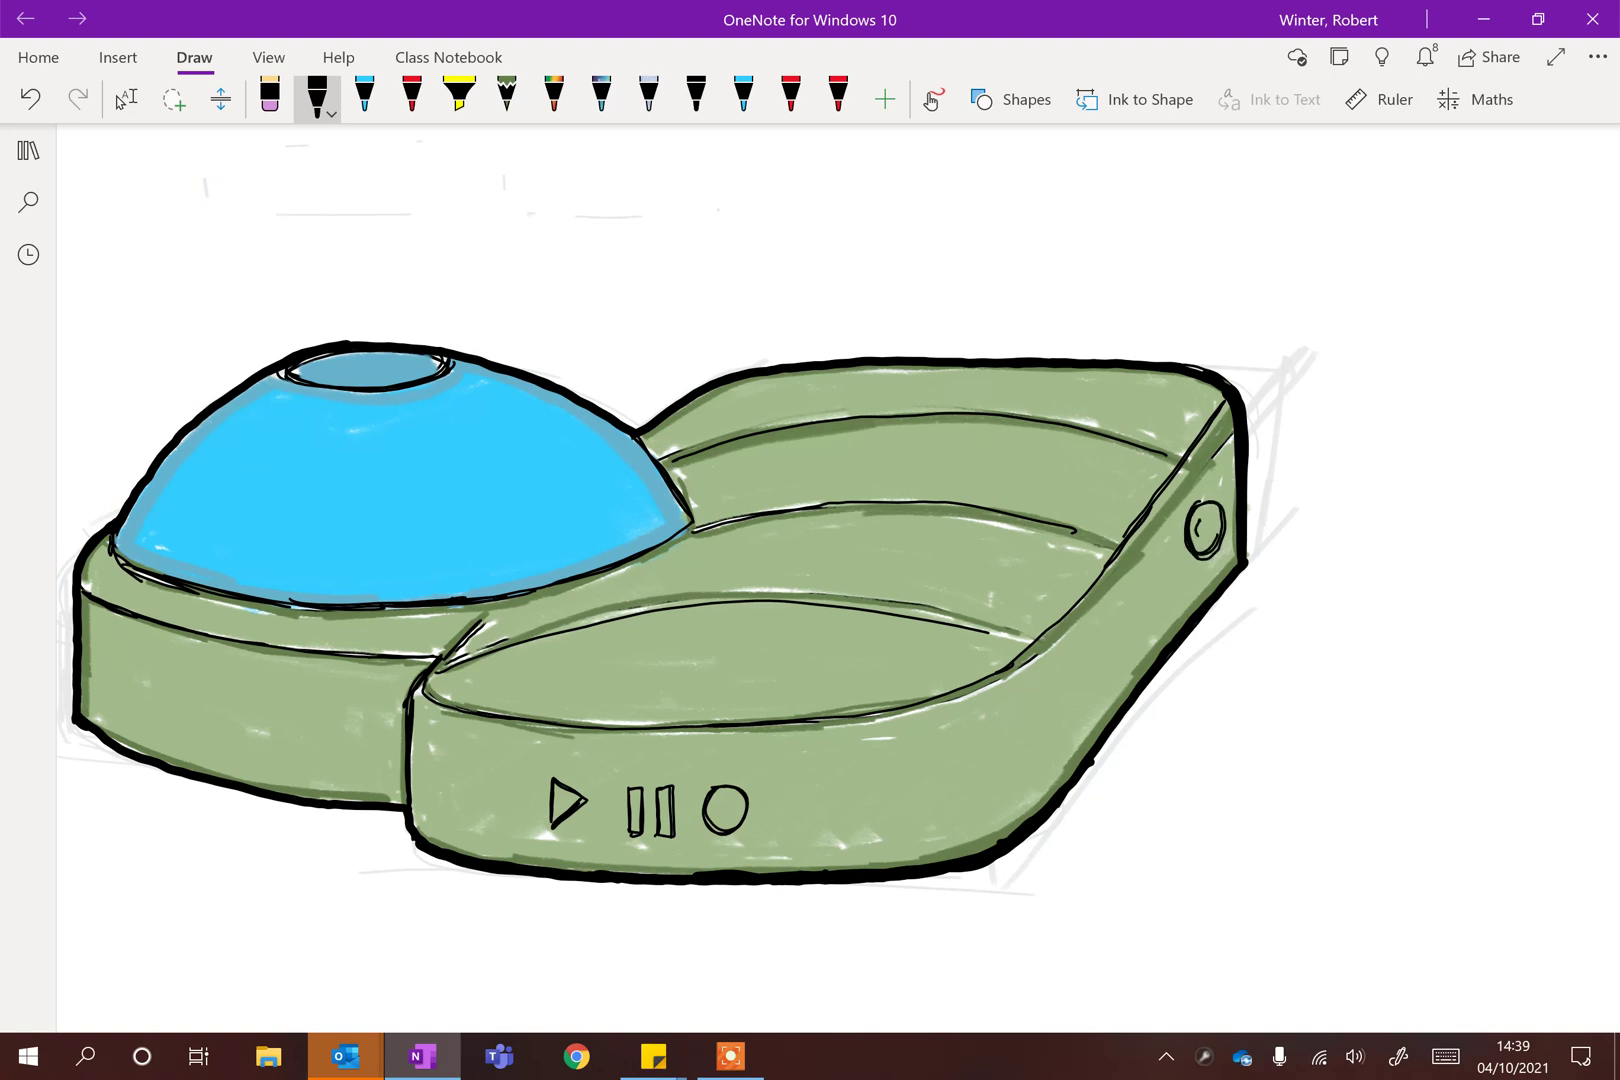
left_click_drag(1205, 505, 1206, 528)
left_click(30, 97)
left_click(30, 97)
Step: Draw a power symbol inside the oval button on the box's side face in black pen
scroll(1240, 526, "up", 5)
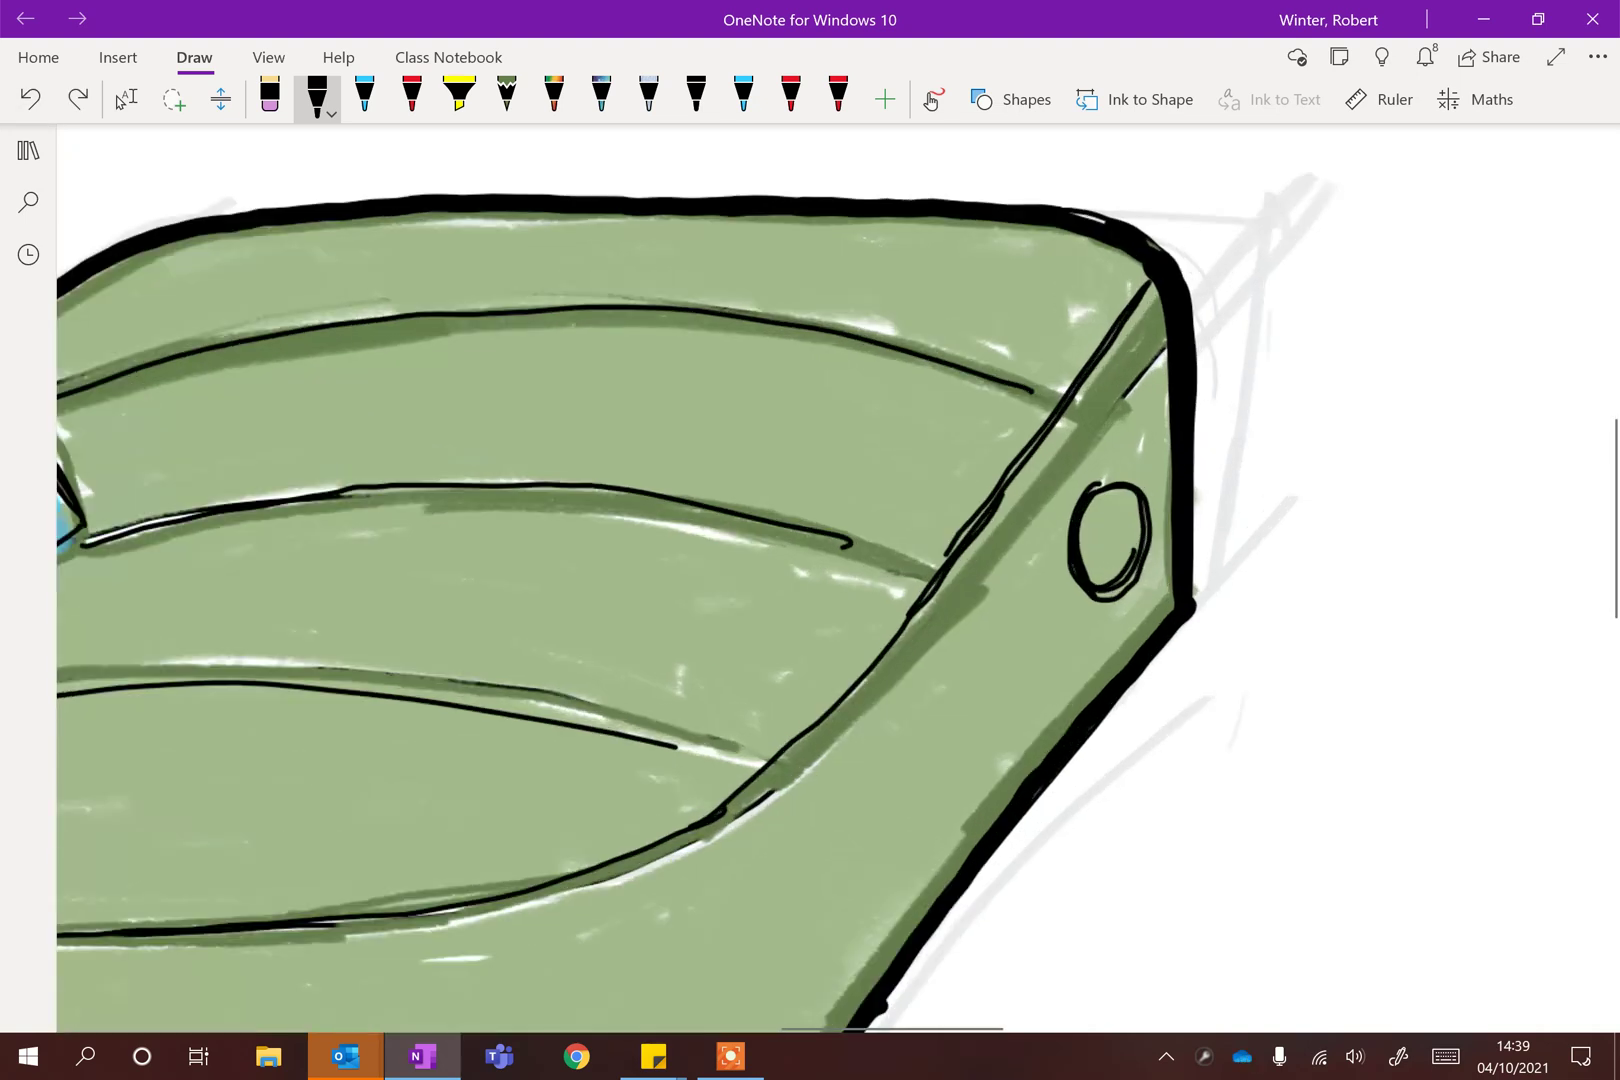
mouse_move(1000, 478)
left_mouse_down()
mouse_move(1010, 518)
mouse_move(1032, 470)
mouse_move(1016, 505)
left_mouse_up()
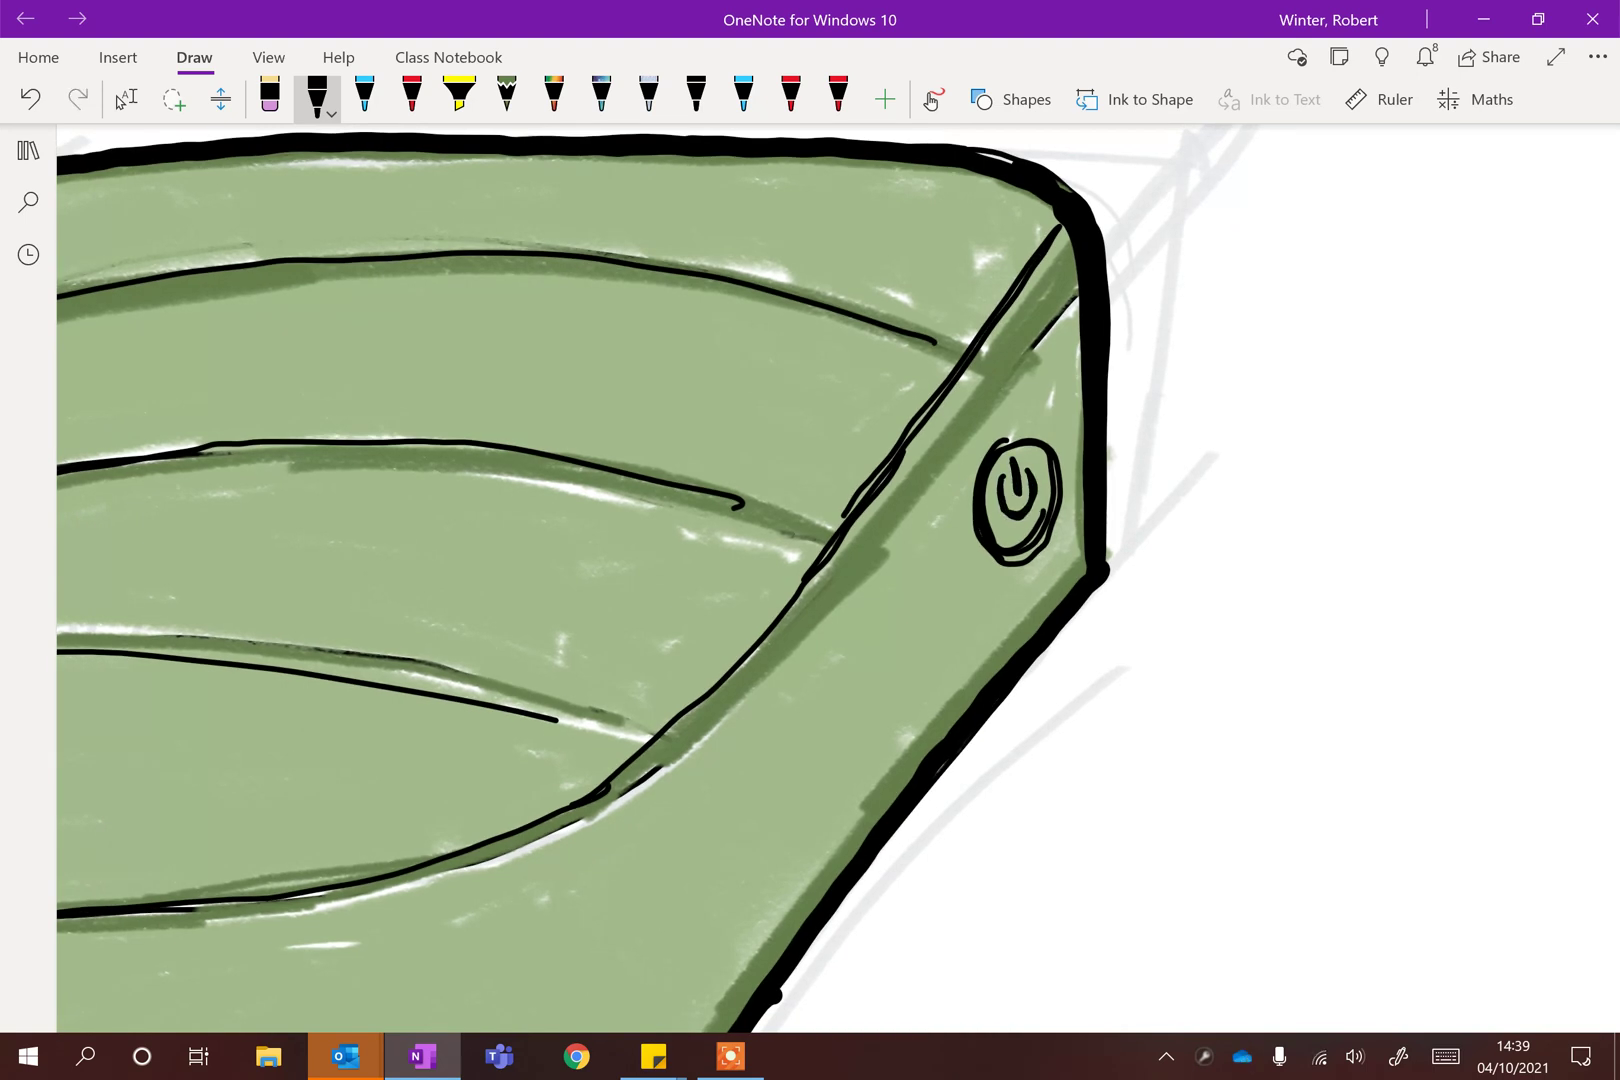
scroll(1195, 523, "down", 5)
left_click(122, 99)
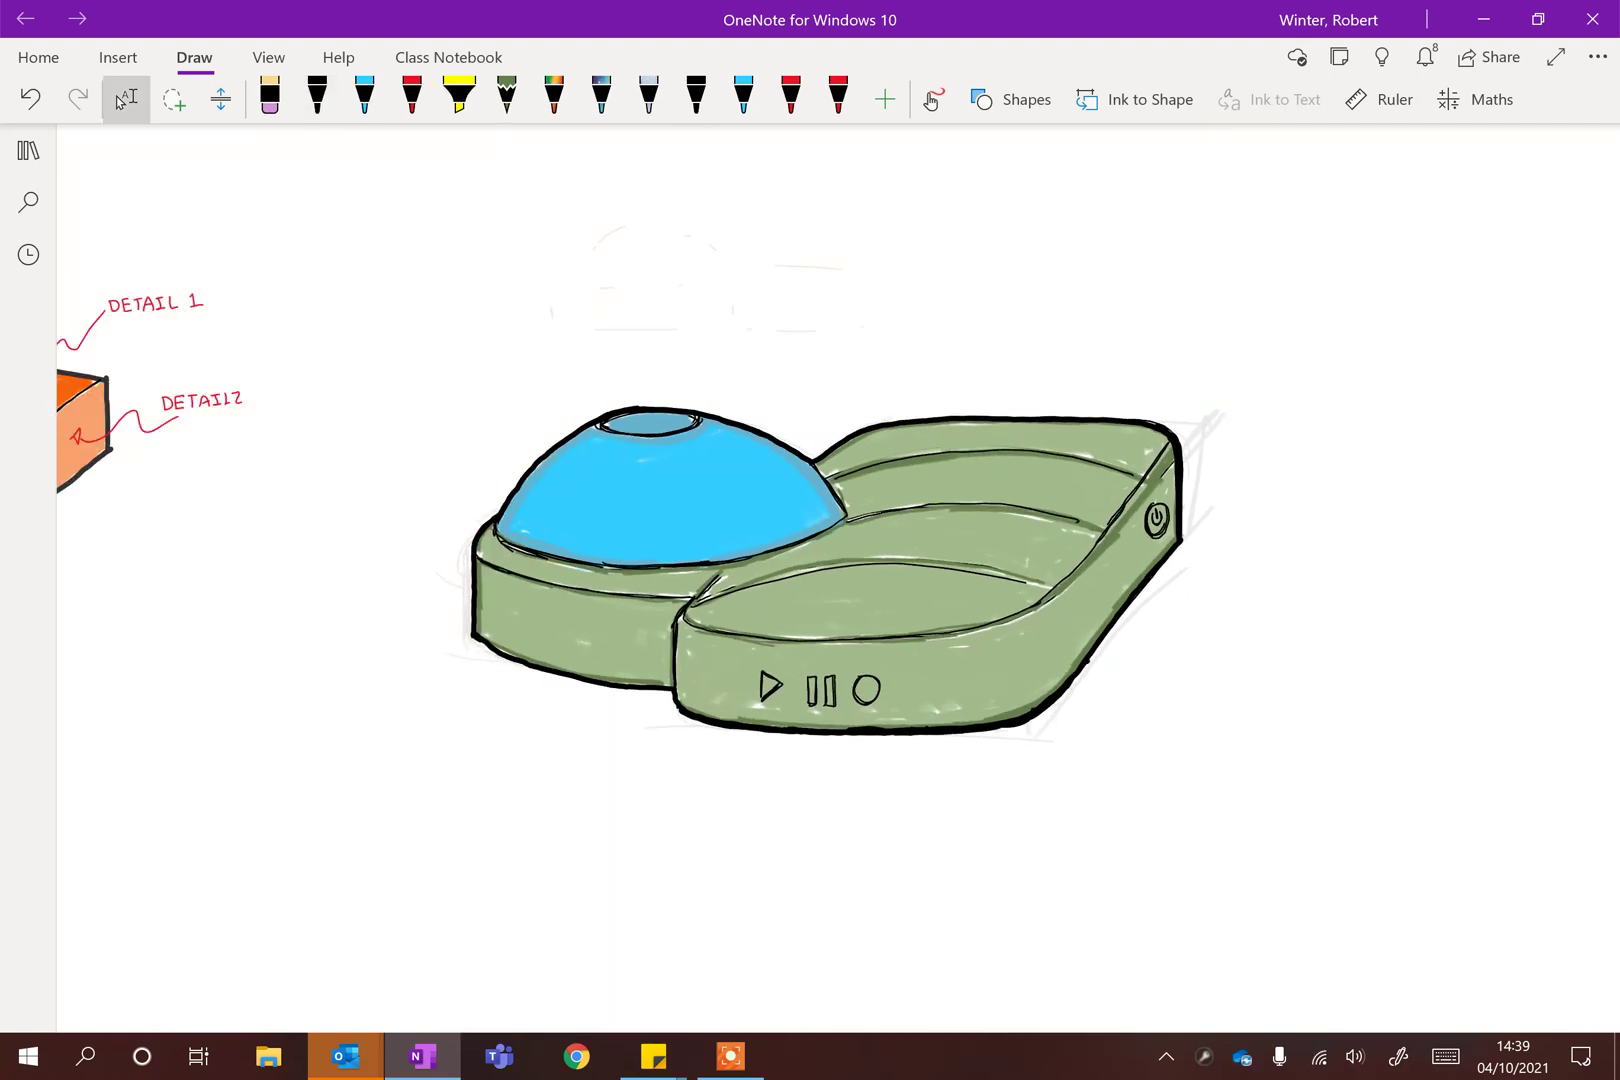
Step: Draw a row of six short vertical vent lines in black pen on the front of the cylinder's wall
scroll(480, 558, "up", 5)
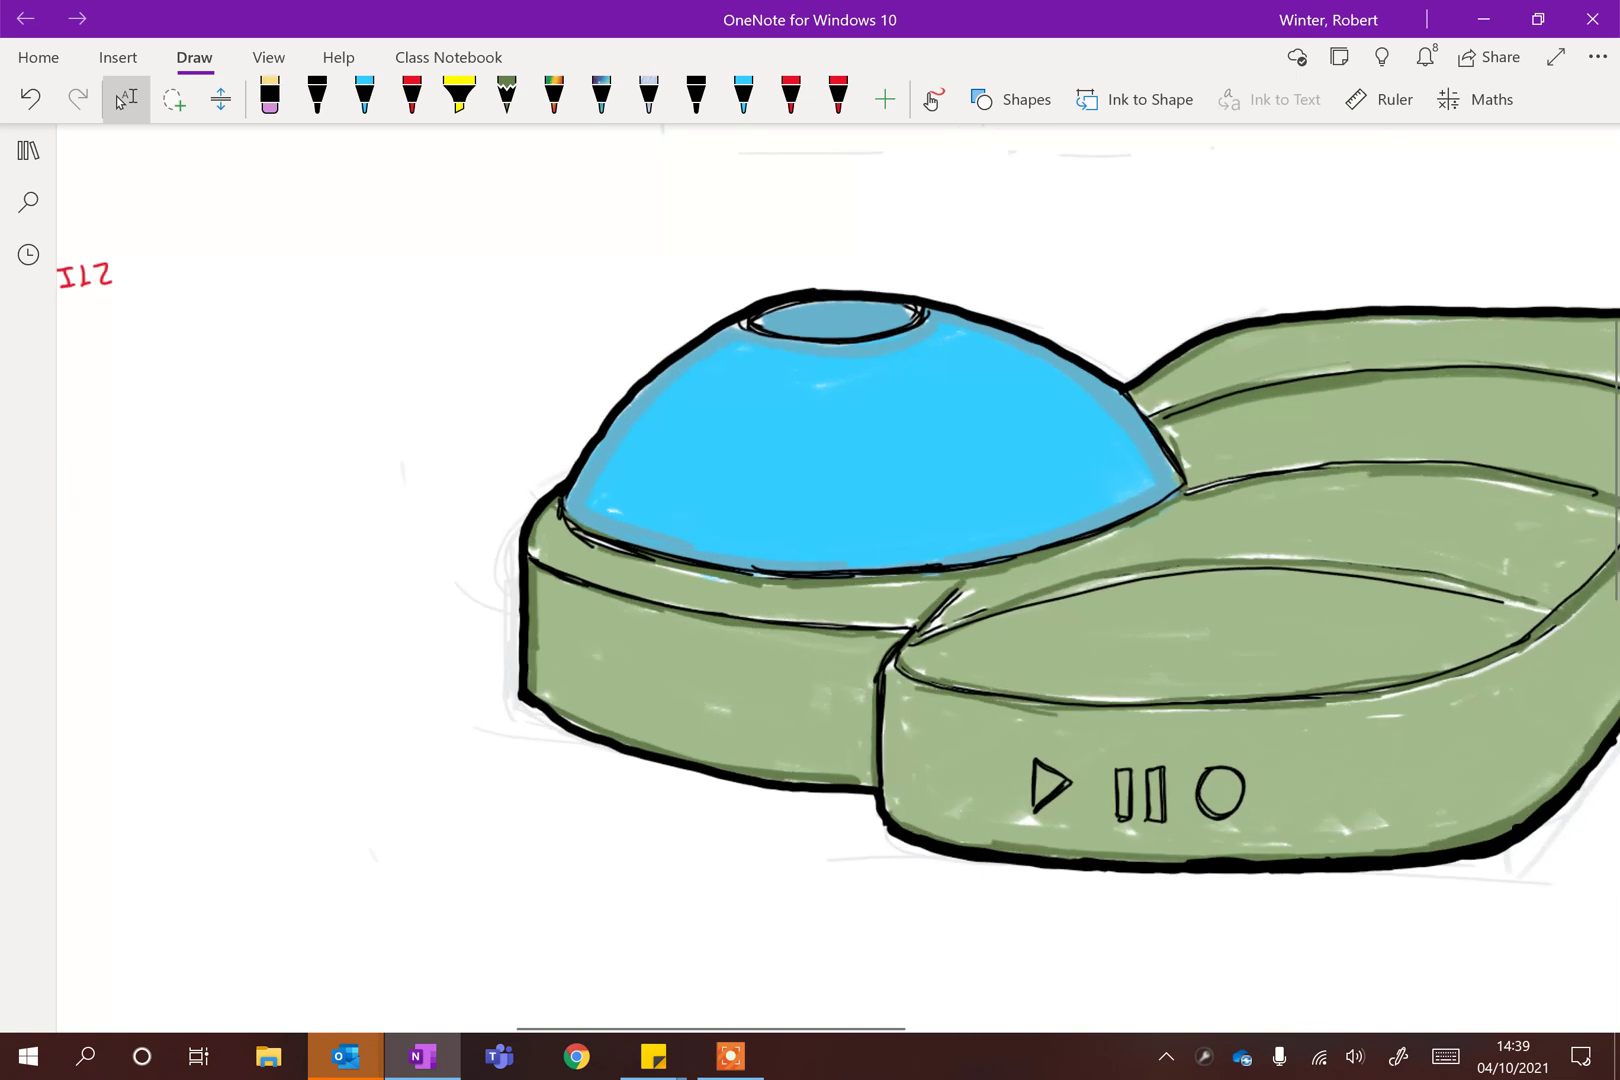
left_click(317, 98)
mouse_move(494, 602)
left_mouse_down()
mouse_move(494, 661)
mouse_move(531, 688)
left_mouse_up()
mouse_move(535, 623)
left_mouse_down()
mouse_move(535, 688)
mouse_move(552, 694)
left_mouse_up()
mouse_move(553, 625)
left_mouse_down()
mouse_move(548, 688)
mouse_move(585, 706)
left_mouse_up()
left_click_drag(589, 638, 589, 686)
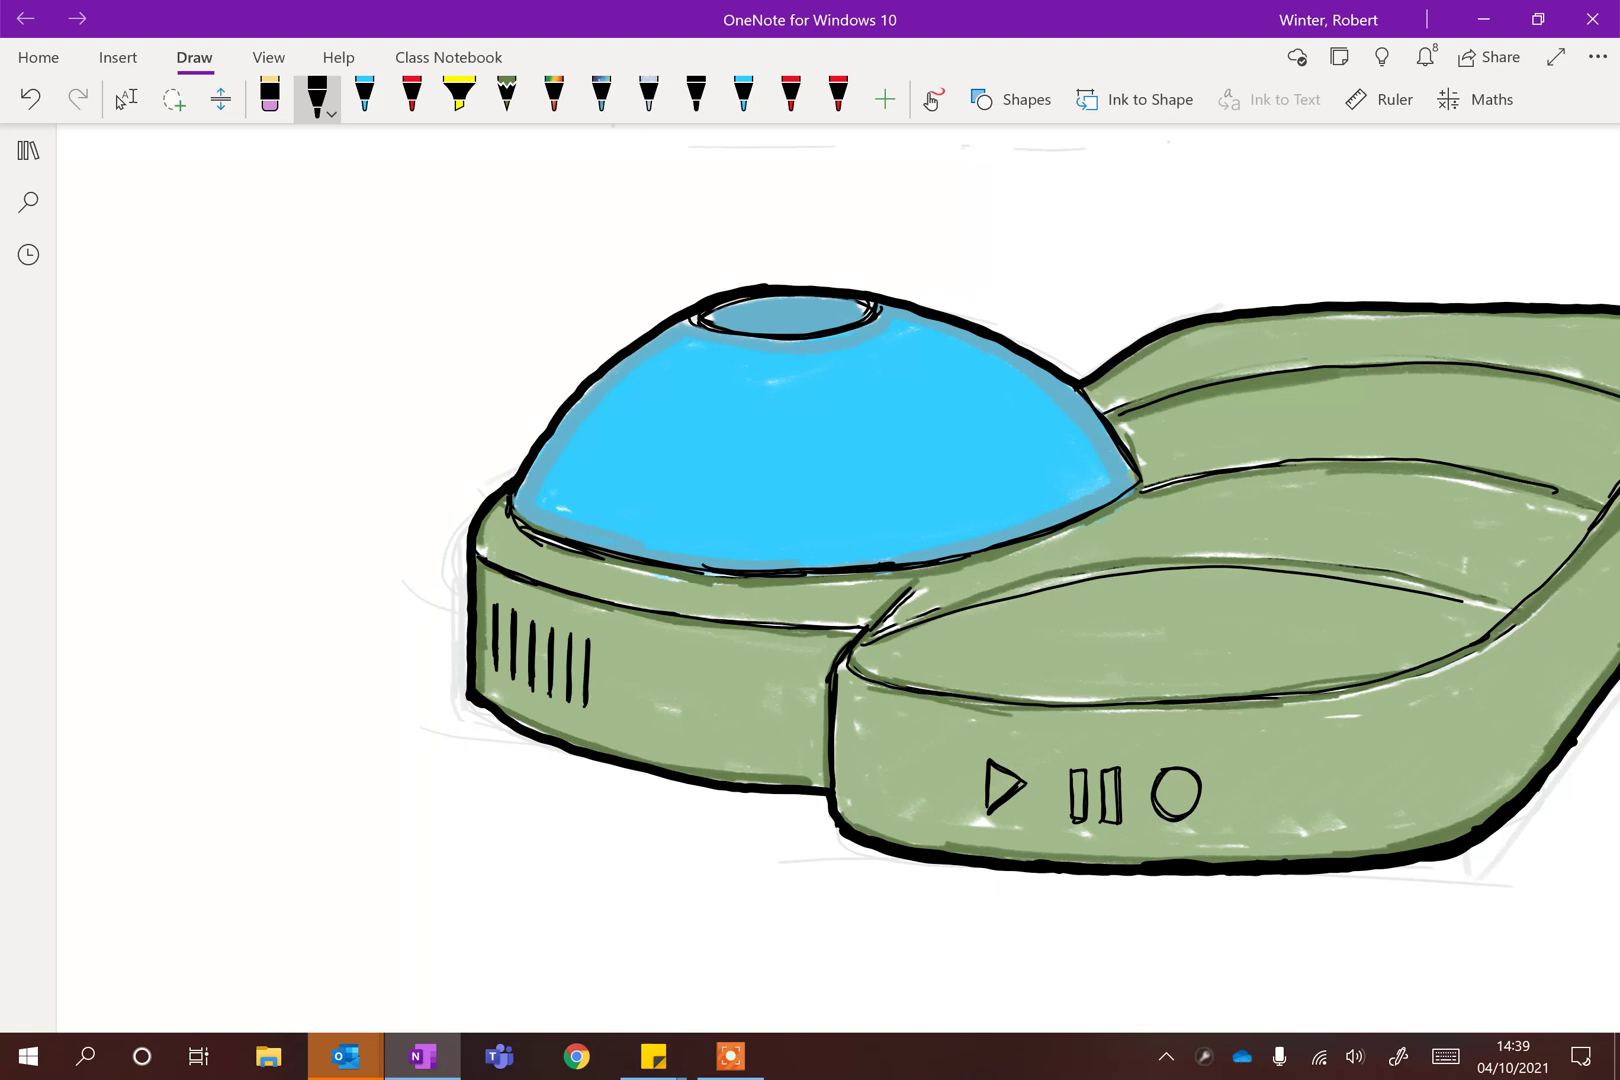
scroll(400, 567, "down", 3)
left_click(125, 99)
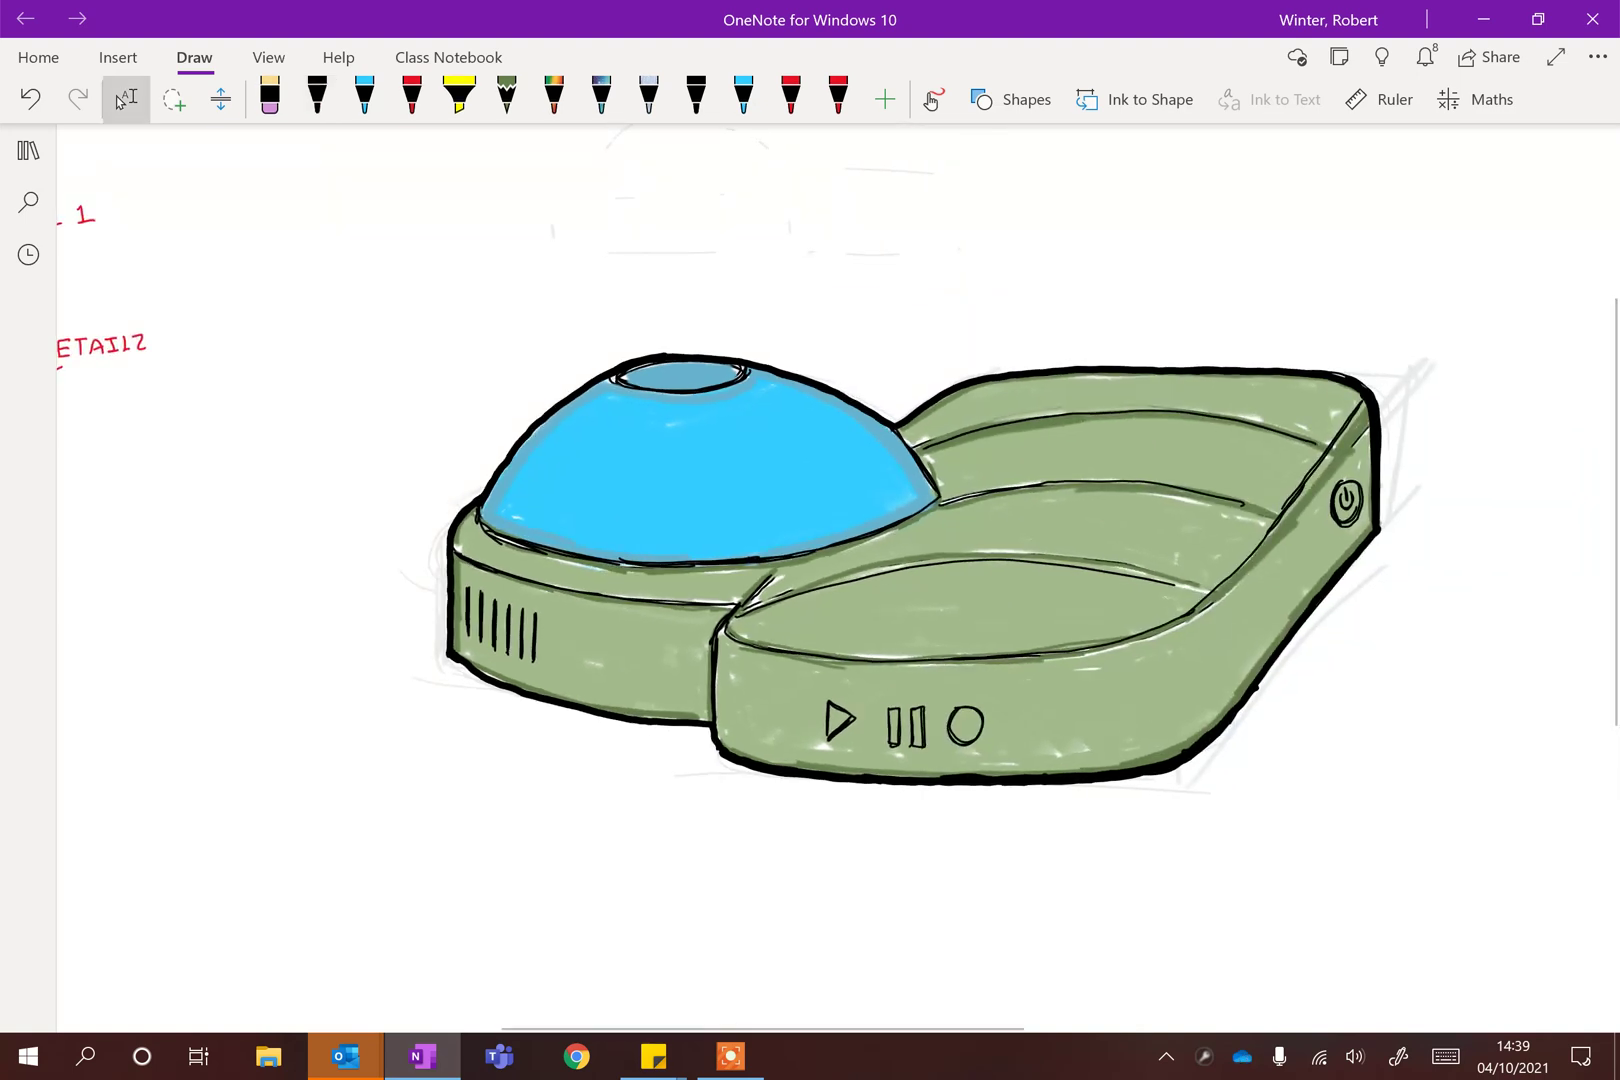
Step: Draw four curved sound waves in black pen, growing larger outward from the cylinder's vent lines
left_click(317, 97)
mouse_move(427, 612)
left_mouse_down()
mouse_move(425, 632)
mouse_move(357, 652)
left_mouse_up()
left_click_drag(319, 577, 317, 657)
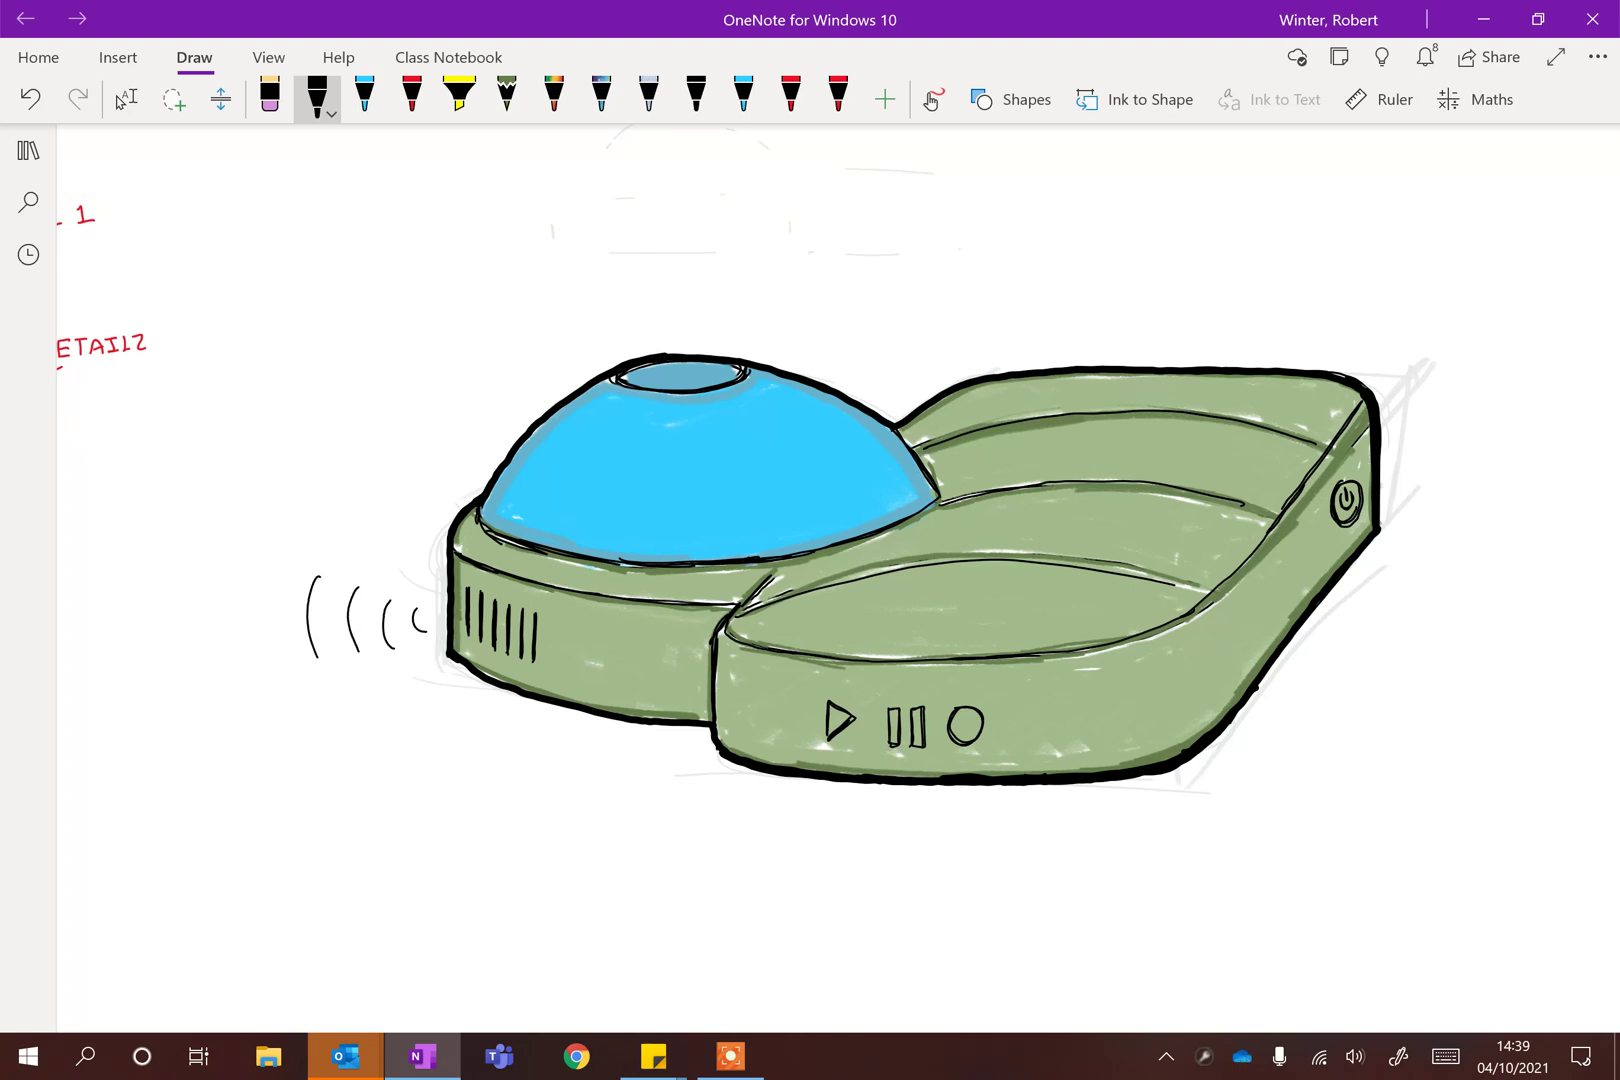
scroll(838, 578, "right", 1)
scroll(838, 578, "up", 1)
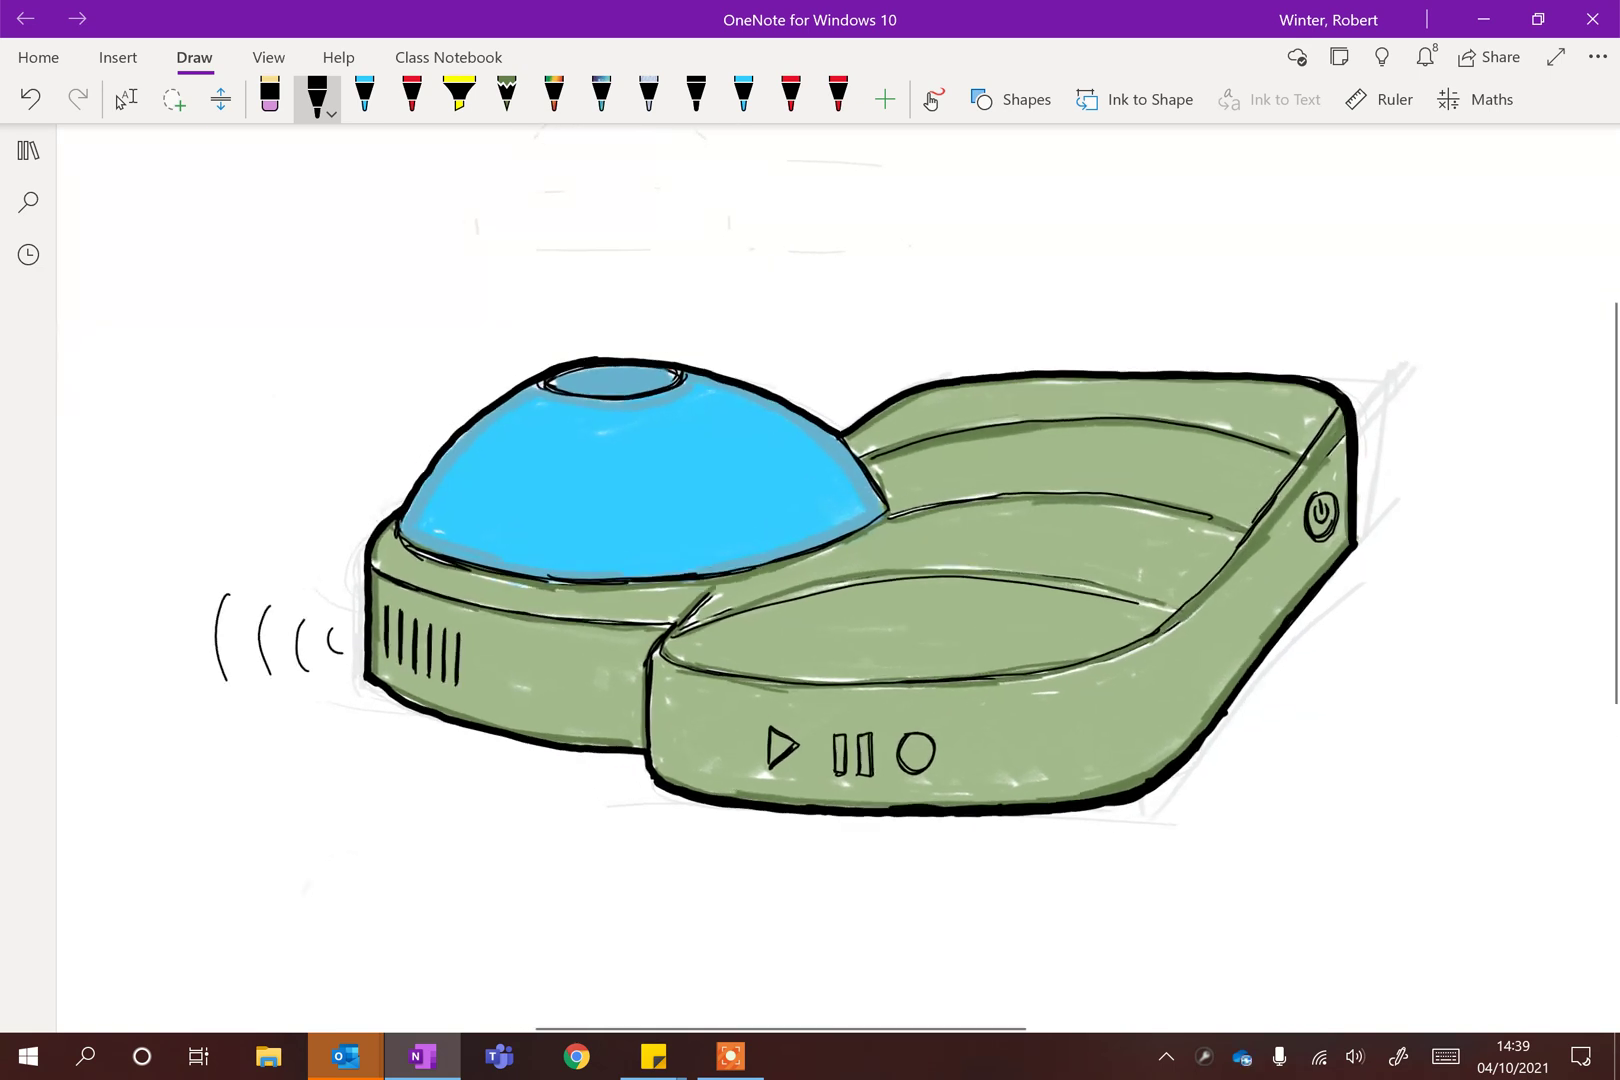
left_click(126, 99)
left_click(317, 97)
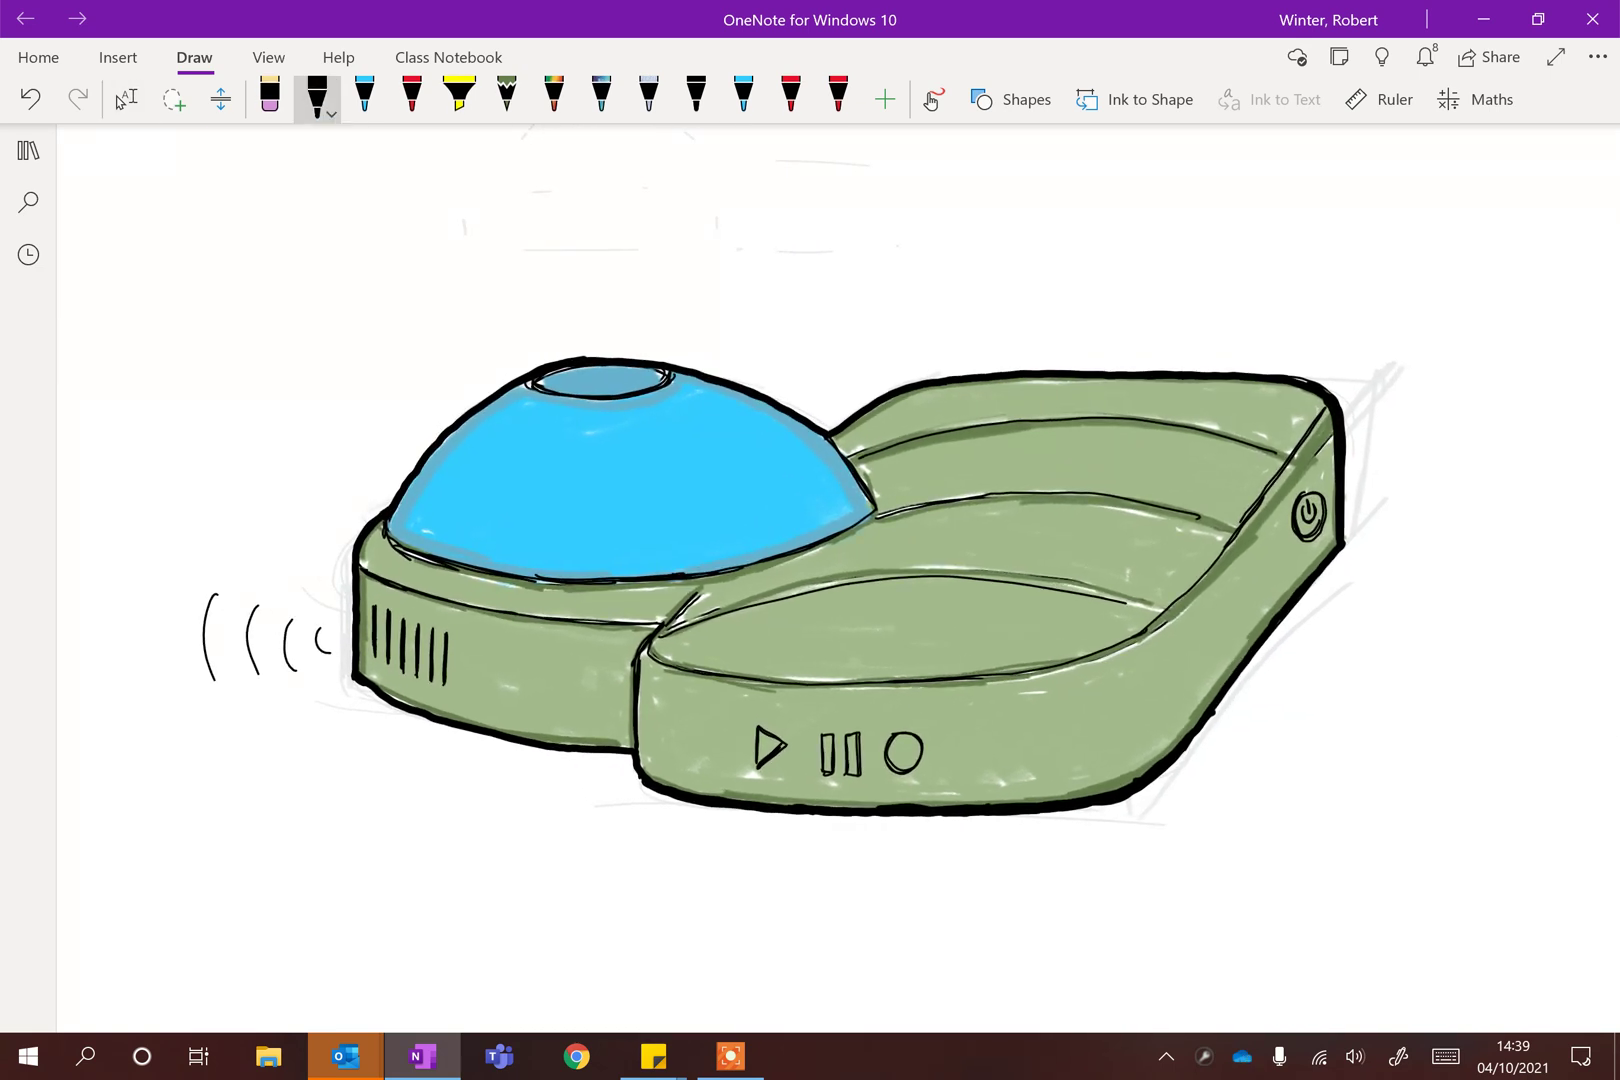
Step: Set the pencil to the palest shade of light blue
left_click(459, 97)
left_click(506, 95)
left_click(506, 95)
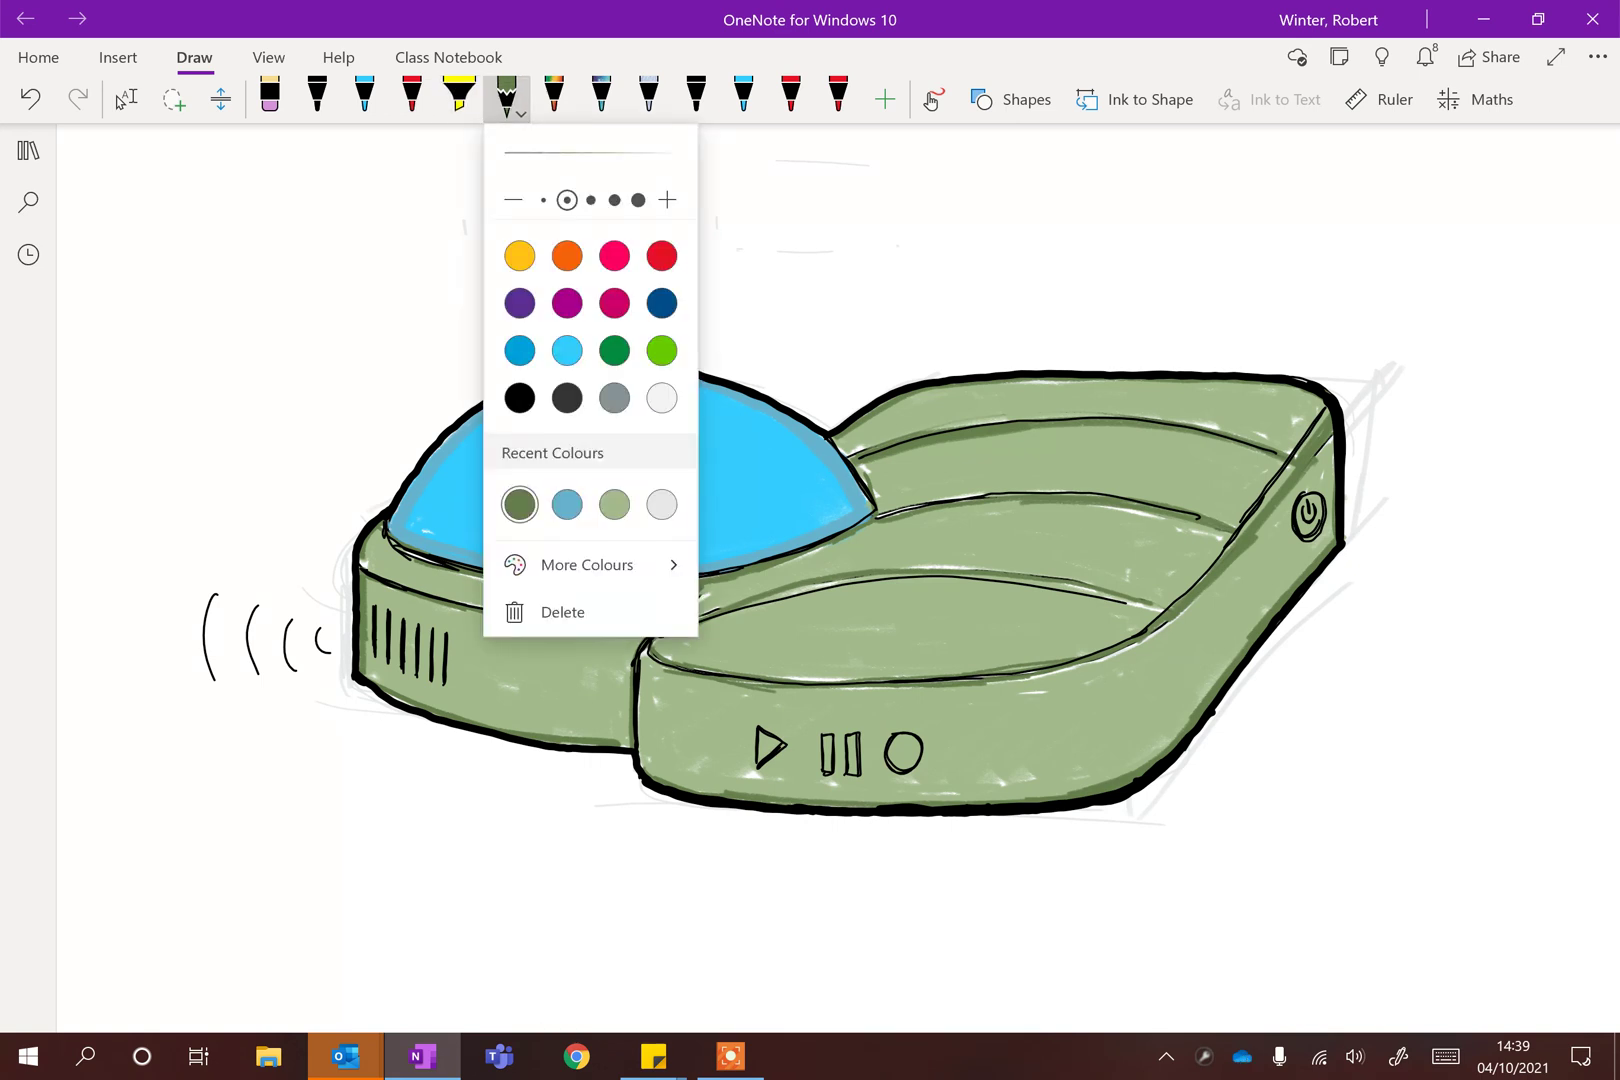
left_click(567, 350)
left_click(587, 564)
left_click(528, 209)
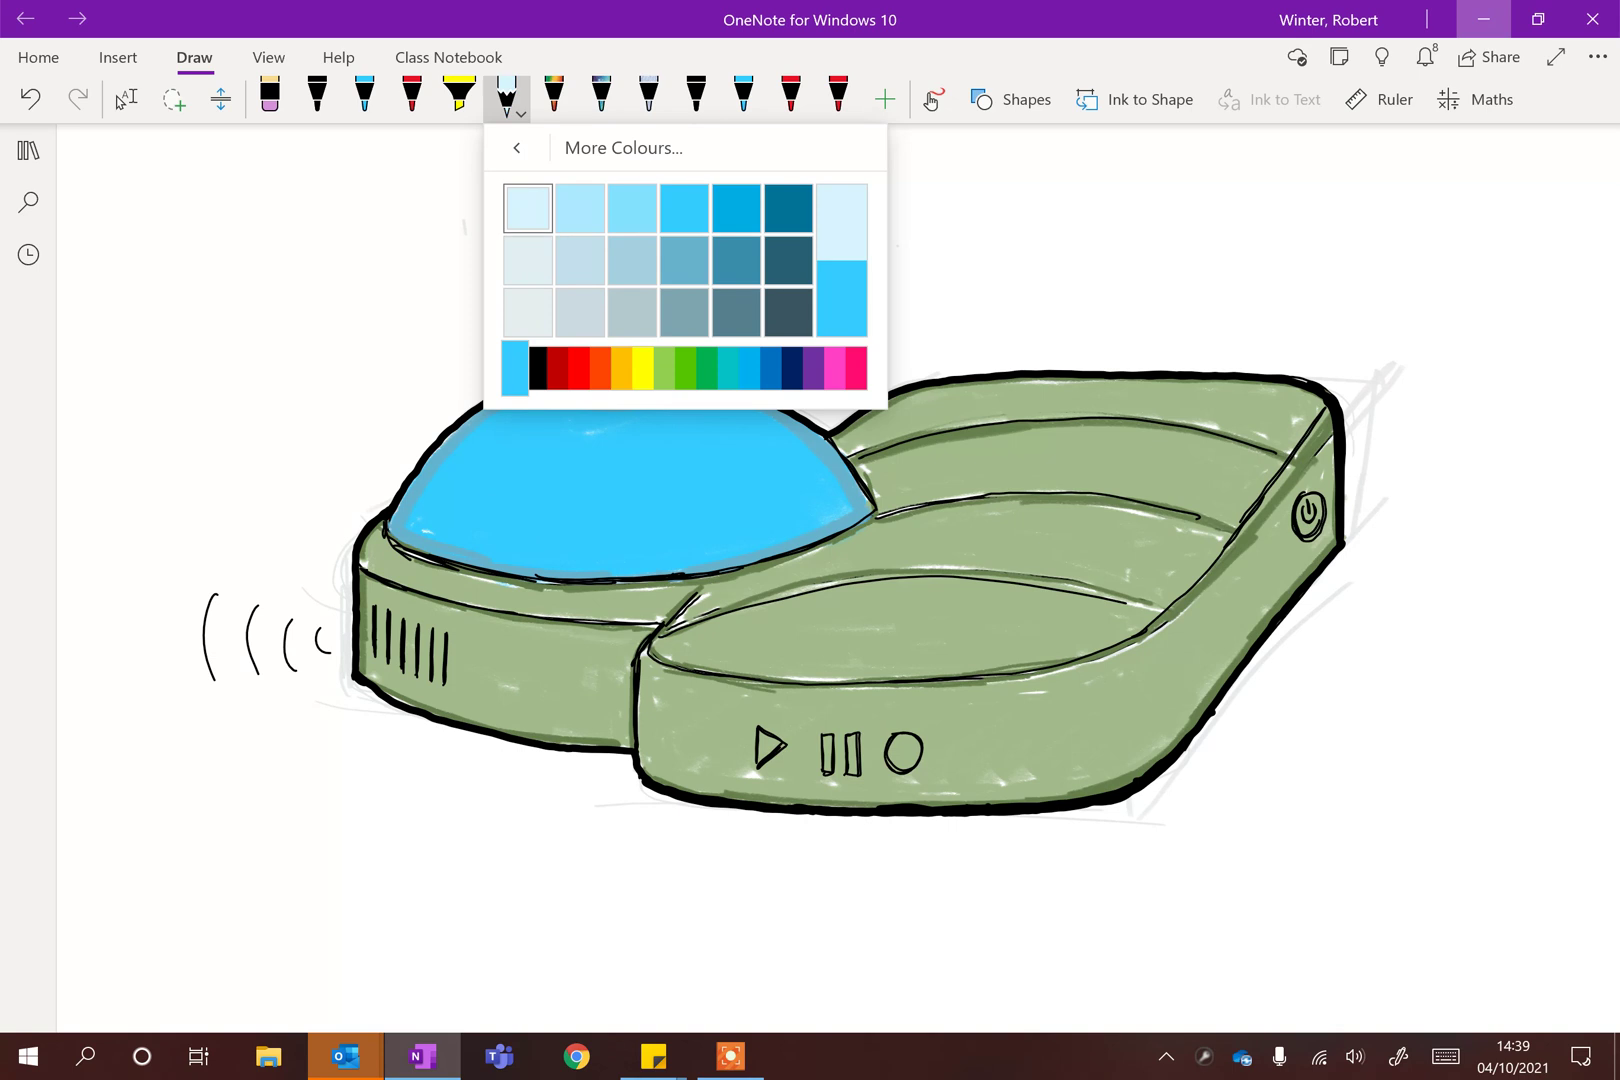
Step: Draw six wavy light rays in pale blue pencil fanning out above the dome
left_click(456, 325)
mouse_move(453, 328)
left_mouse_down()
mouse_move(467, 311)
mouse_move(500, 322)
mouse_move(519, 360)
left_mouse_up()
left_click_drag(558, 278, 584, 339)
mouse_move(642, 255)
left_mouse_down()
mouse_move(662, 282)
mouse_move(638, 340)
mouse_move(733, 262)
mouse_move(700, 322)
mouse_move(775, 335)
mouse_move(822, 284)
left_mouse_up()
mouse_move(465, 318)
left_mouse_down()
mouse_move(508, 342)
mouse_move(405, 347)
left_mouse_up()
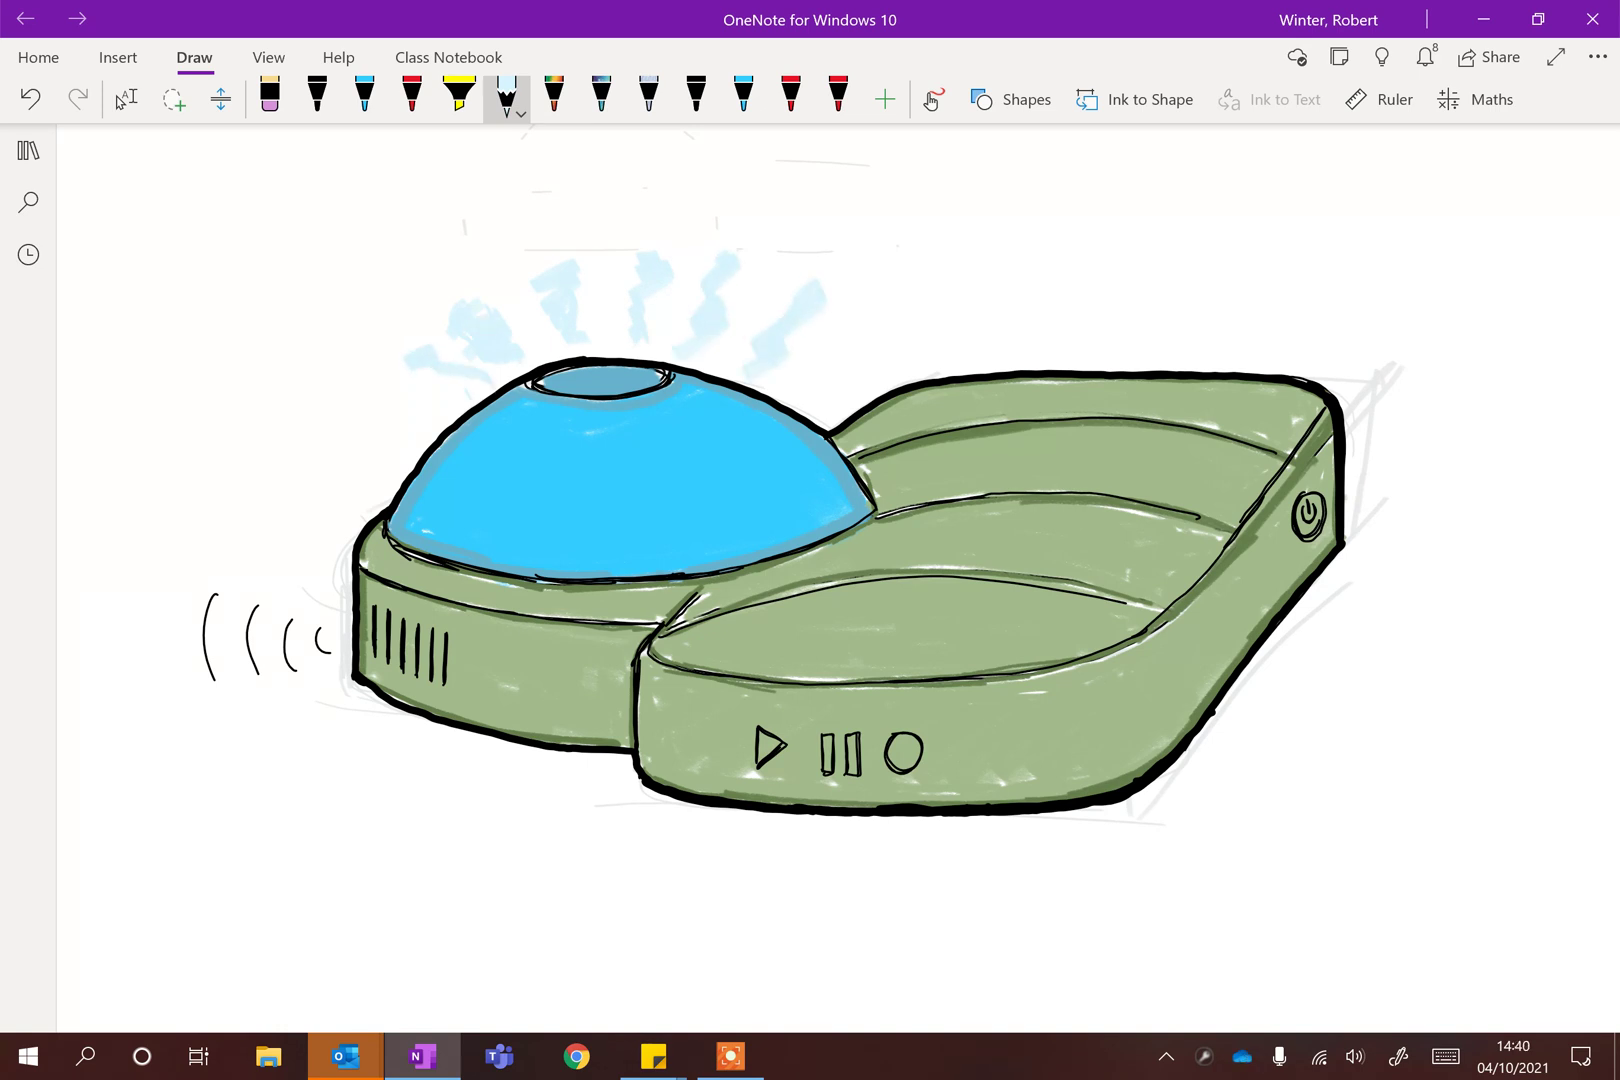
scroll(810, 580, "down", 3)
scroll(810, 580, "left", 3)
scroll(810, 580, "up", 3)
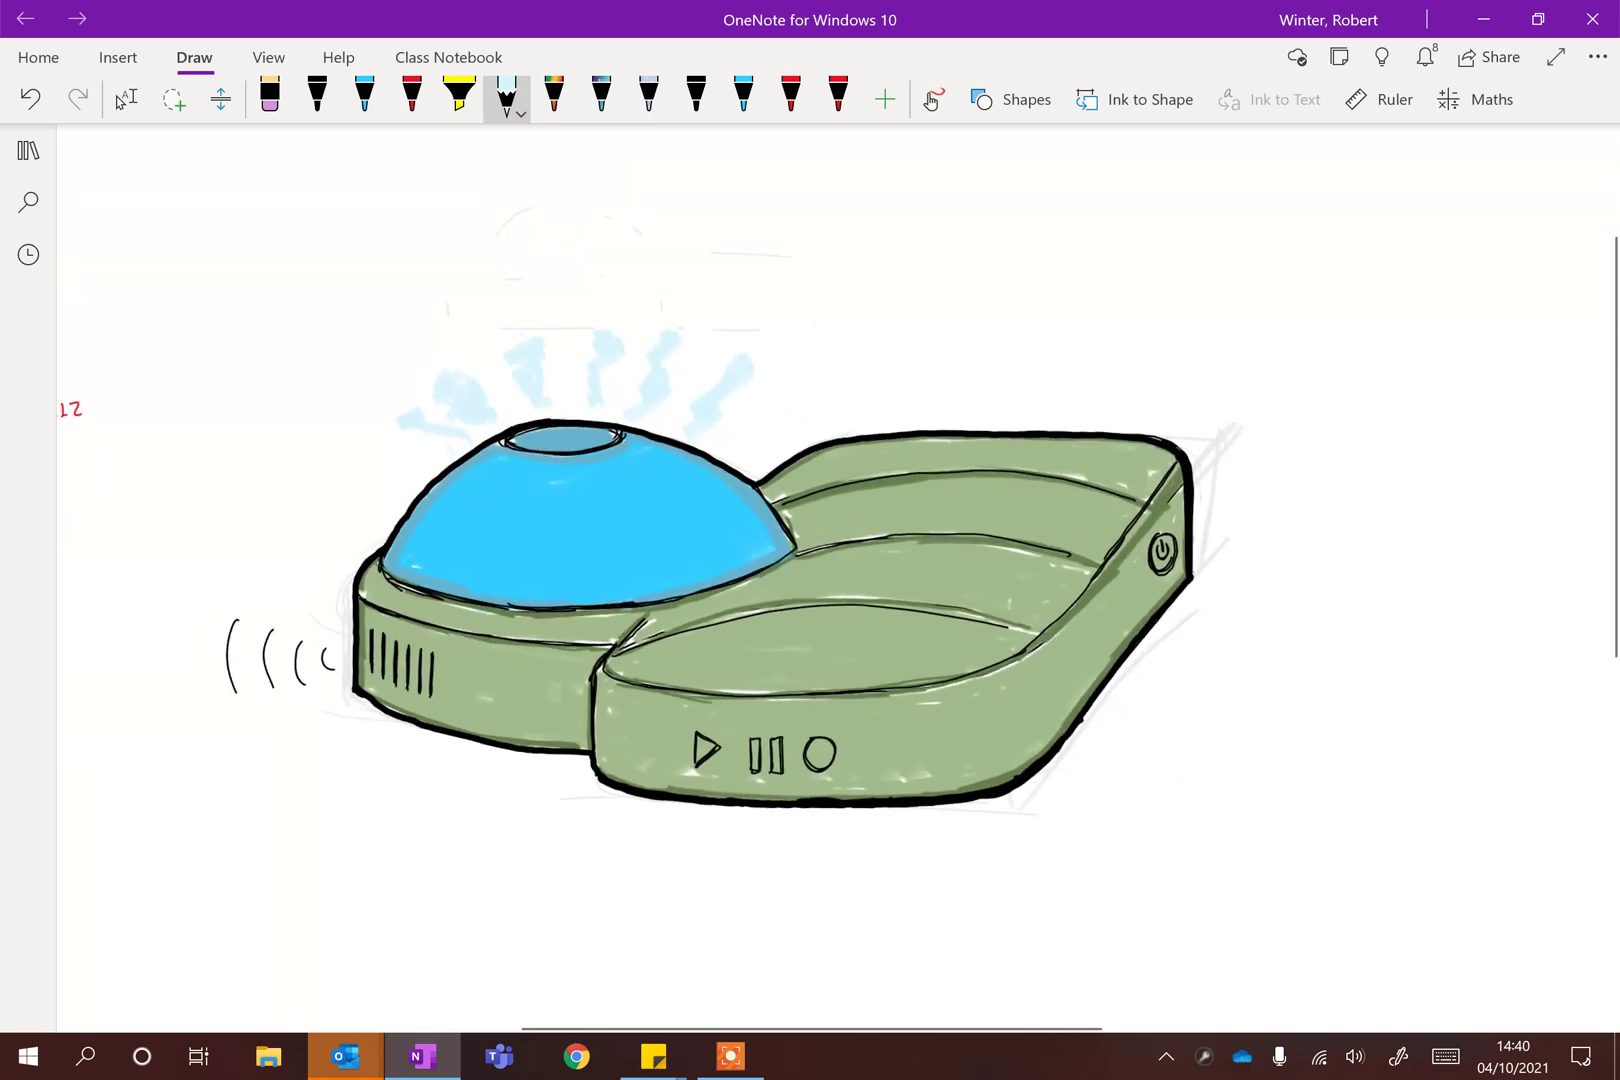
Step: Fill the play, pause and record symbols on the box's front in red, using the red pen at its thinnest size
left_click(411, 97)
left_click(411, 97)
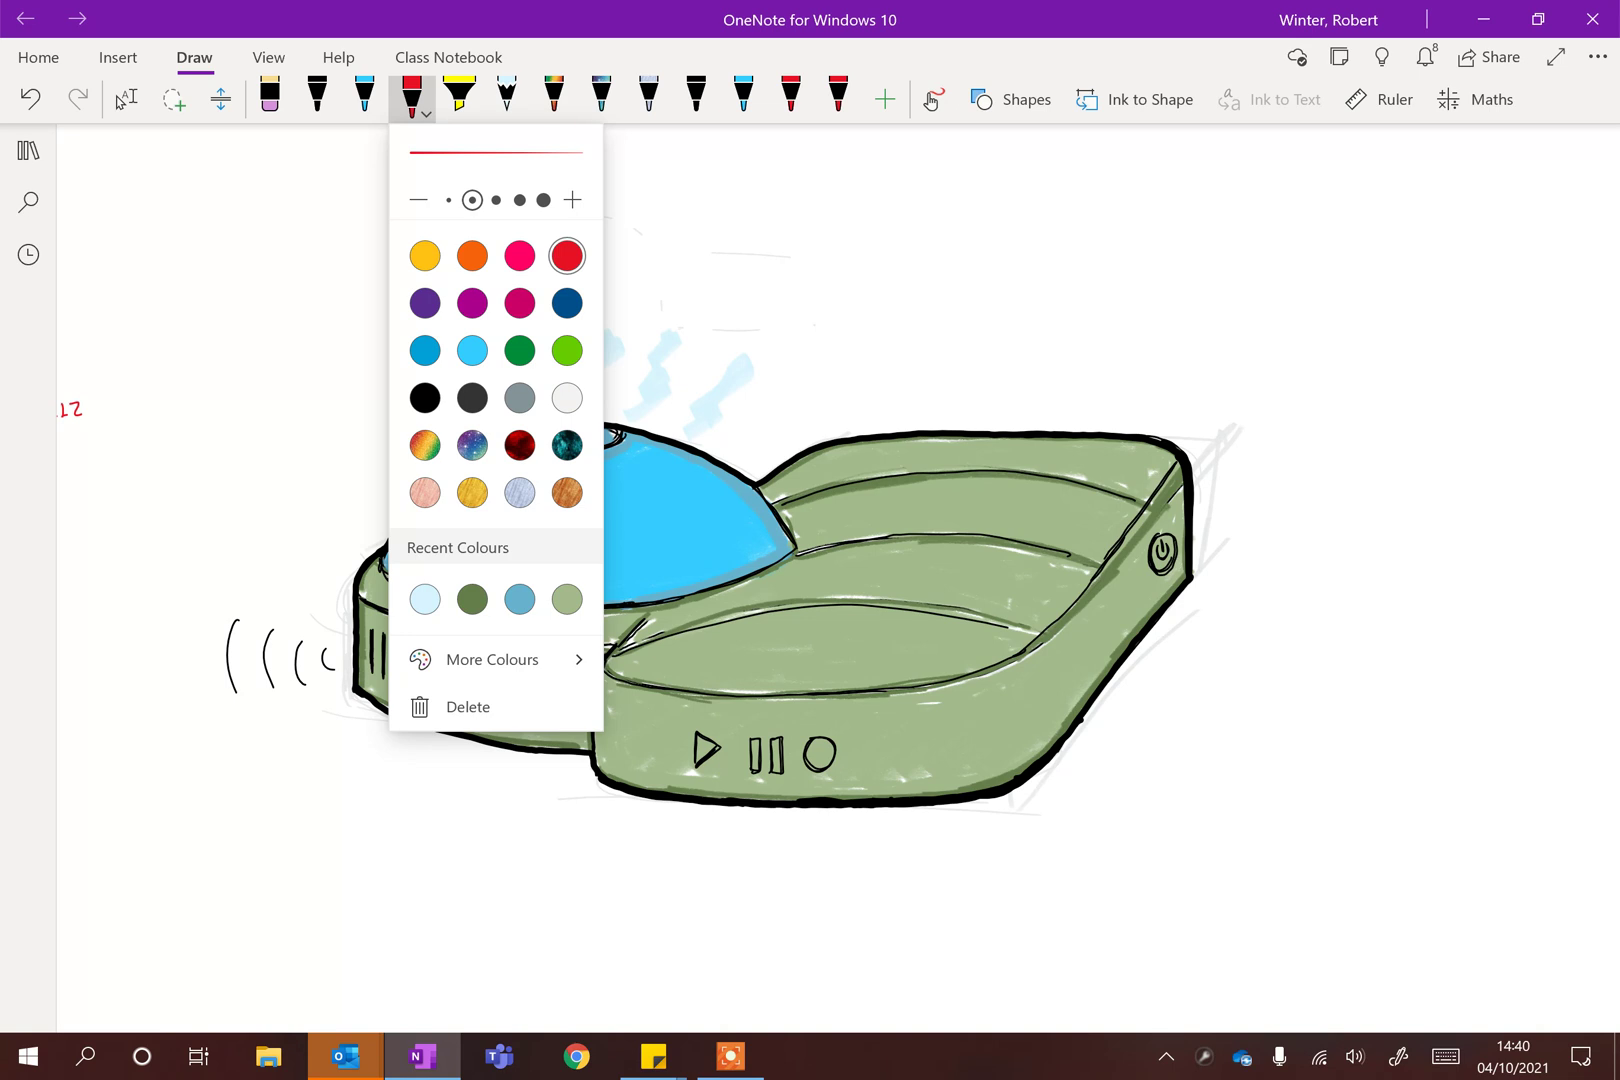
left_click(492, 659)
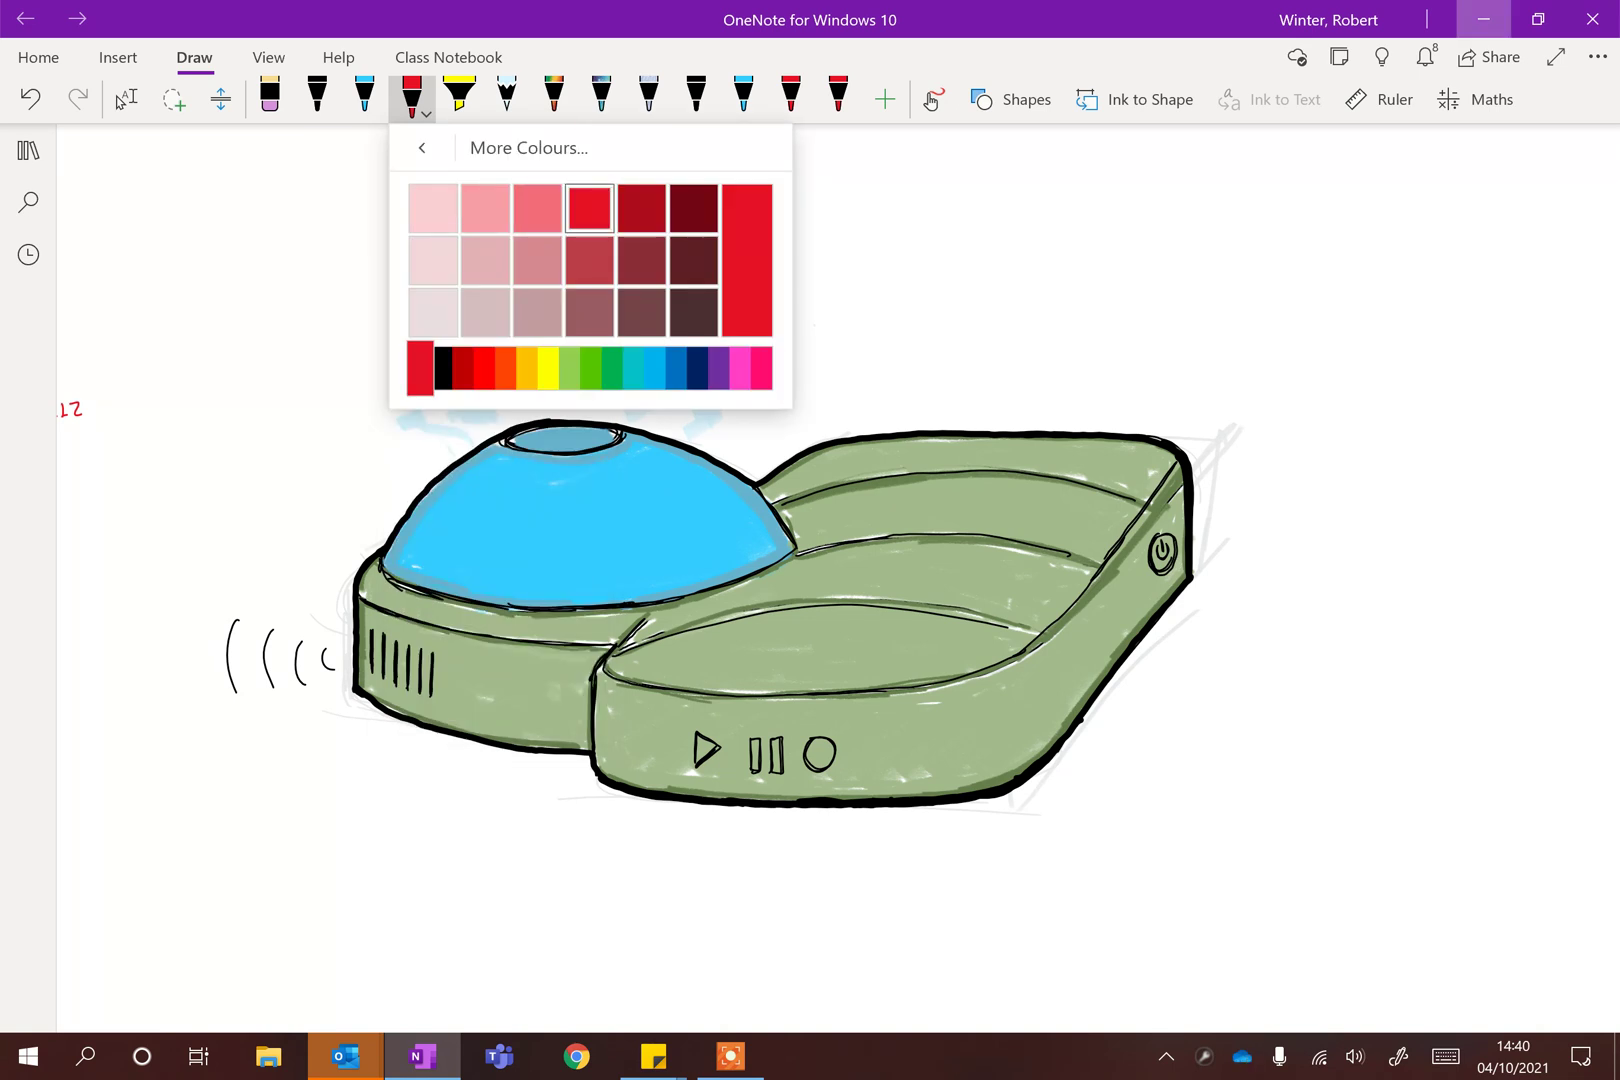
left_click(1285, 710)
scroll(838, 578, "up", 5)
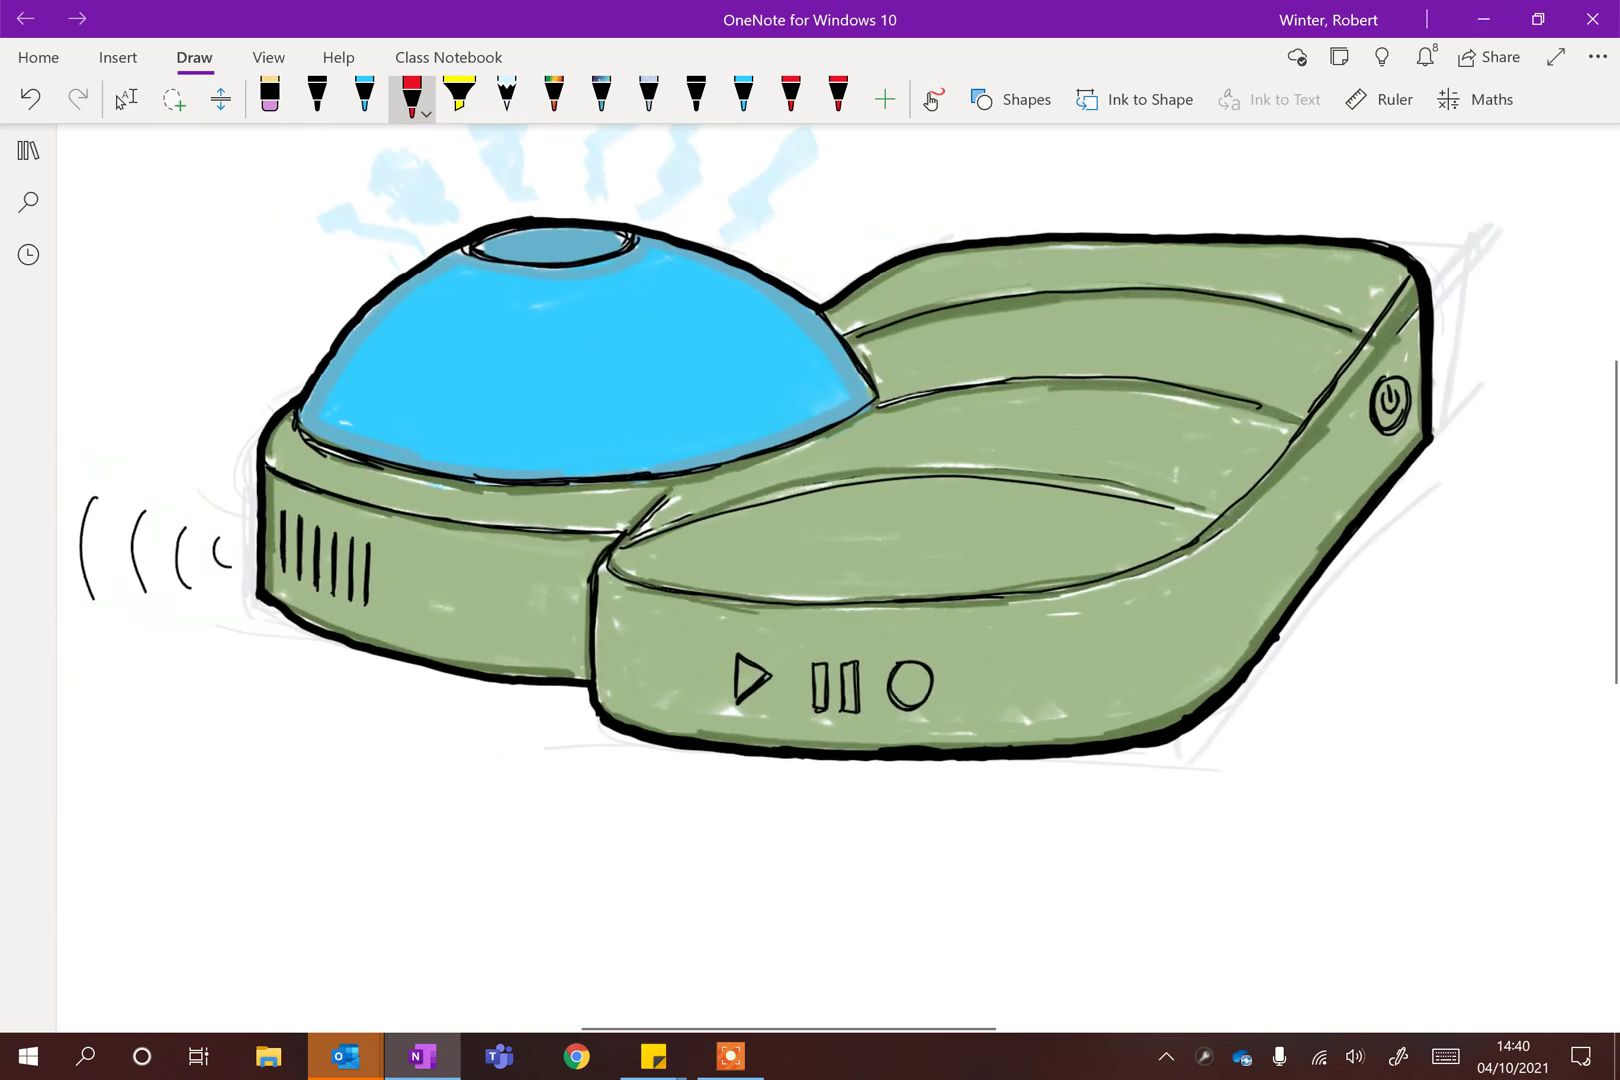
left_click_drag(528, 657, 530, 682)
left_click(412, 99)
left_click(448, 200)
left_click(1200, 690)
mouse_move(524, 648)
left_mouse_down()
mouse_move(521, 698)
mouse_move(554, 668)
mouse_move(527, 694)
left_mouse_up()
mouse_move(649, 650)
left_mouse_down()
mouse_move(649, 706)
mouse_move(653, 662)
mouse_move(657, 712)
mouse_move(696, 700)
mouse_move(690, 656)
mouse_move(700, 718)
left_mouse_up()
mouse_move(772, 658)
left_mouse_down()
mouse_move(776, 700)
mouse_move(790, 660)
mouse_move(798, 704)
mouse_move(812, 668)
mouse_move(806, 704)
mouse_move(800, 650)
mouse_move(768, 706)
mouse_move(760, 662)
left_mouse_up()
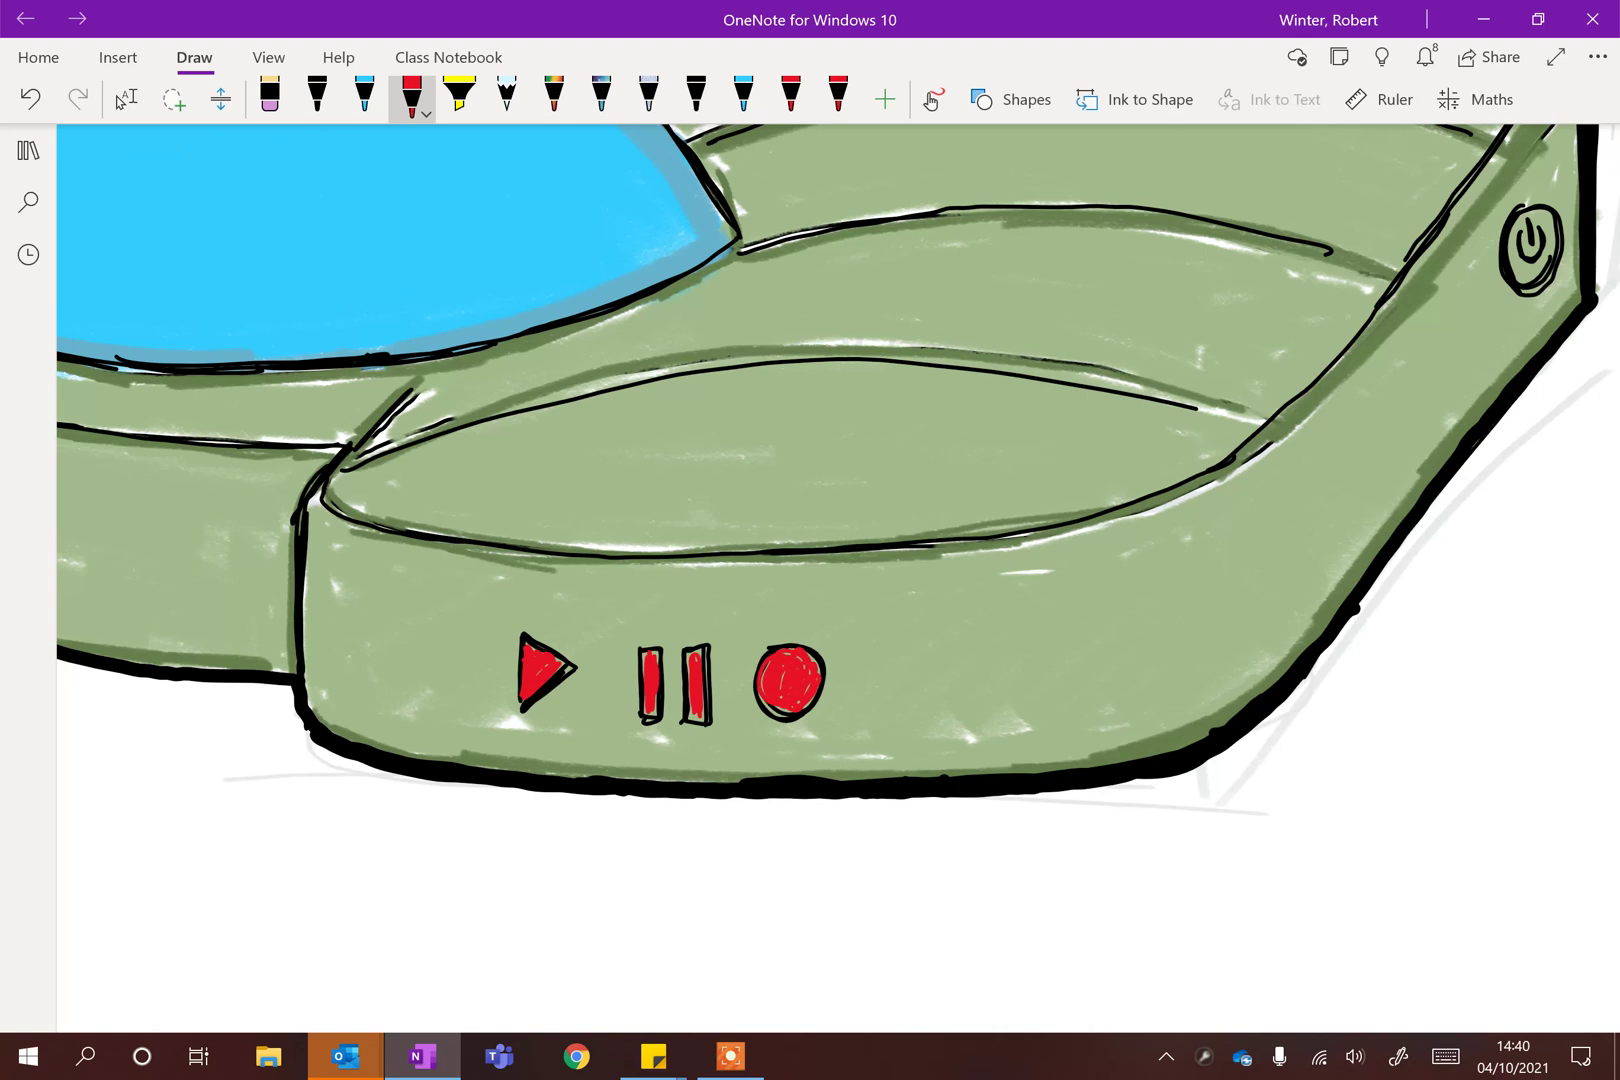
scroll(1246, 612, "down", 3)
Step: Fill the oval power button on the box's side face with the red pen
left_click(730, 1052)
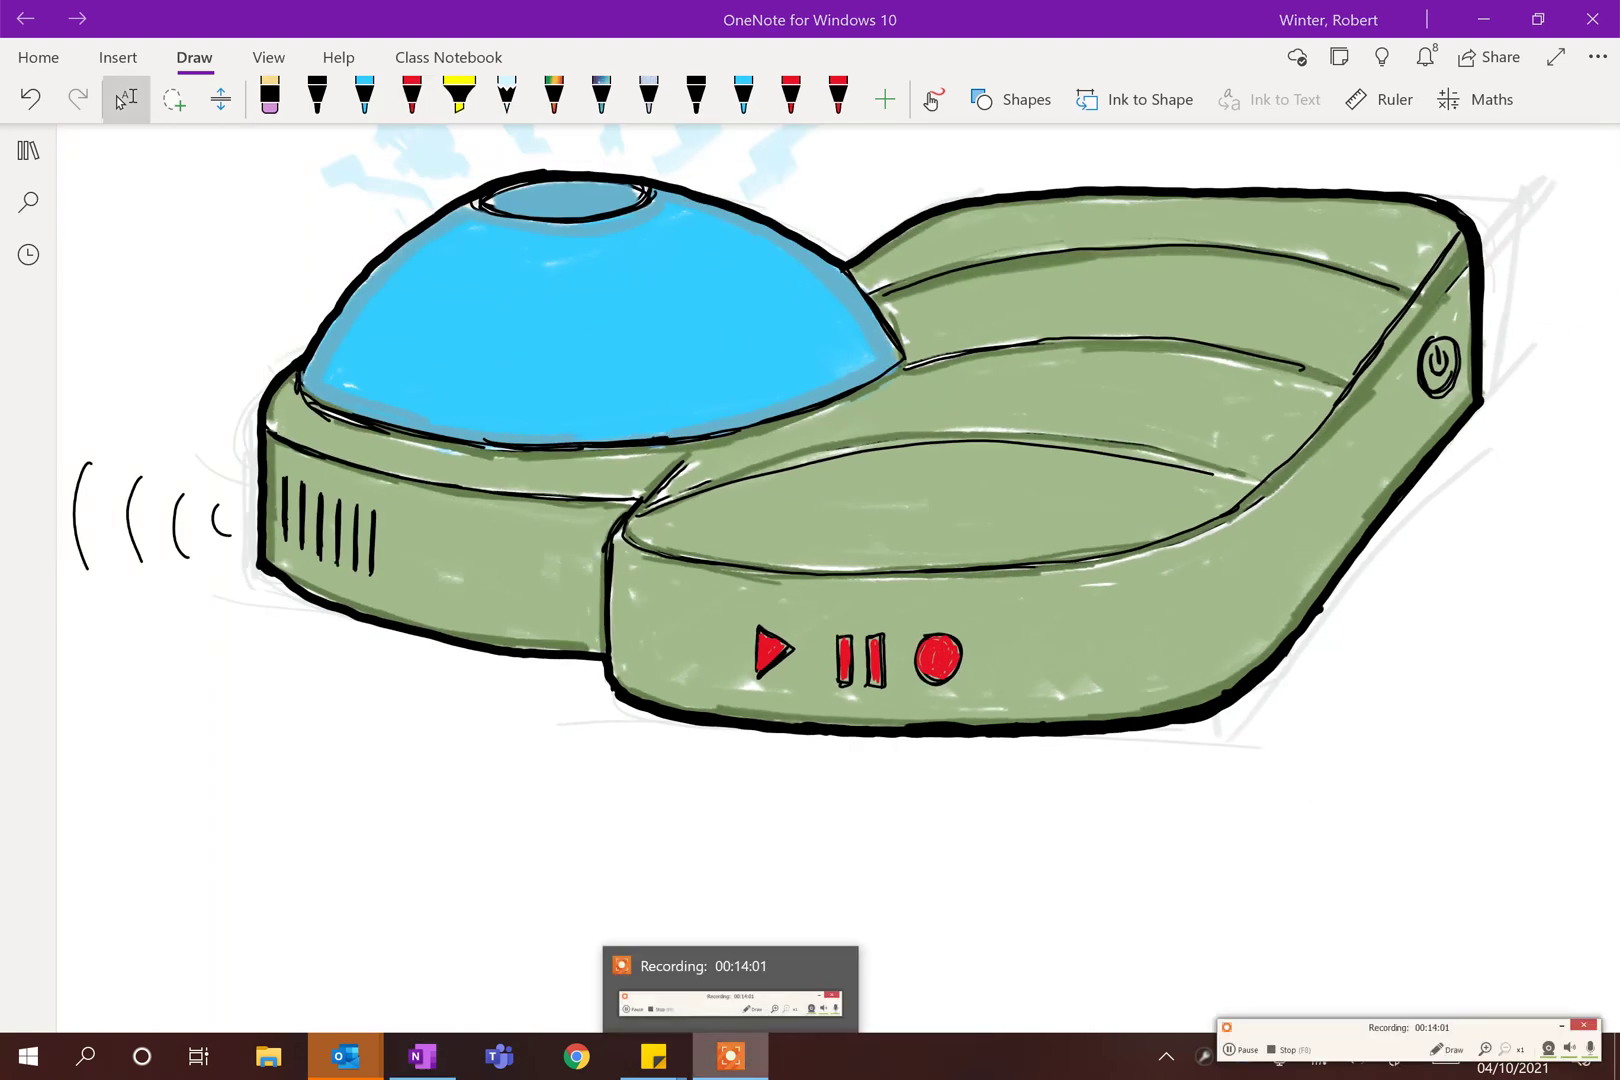
scroll(1193, 611, "down", 4)
scroll(920, 520, "right", 3)
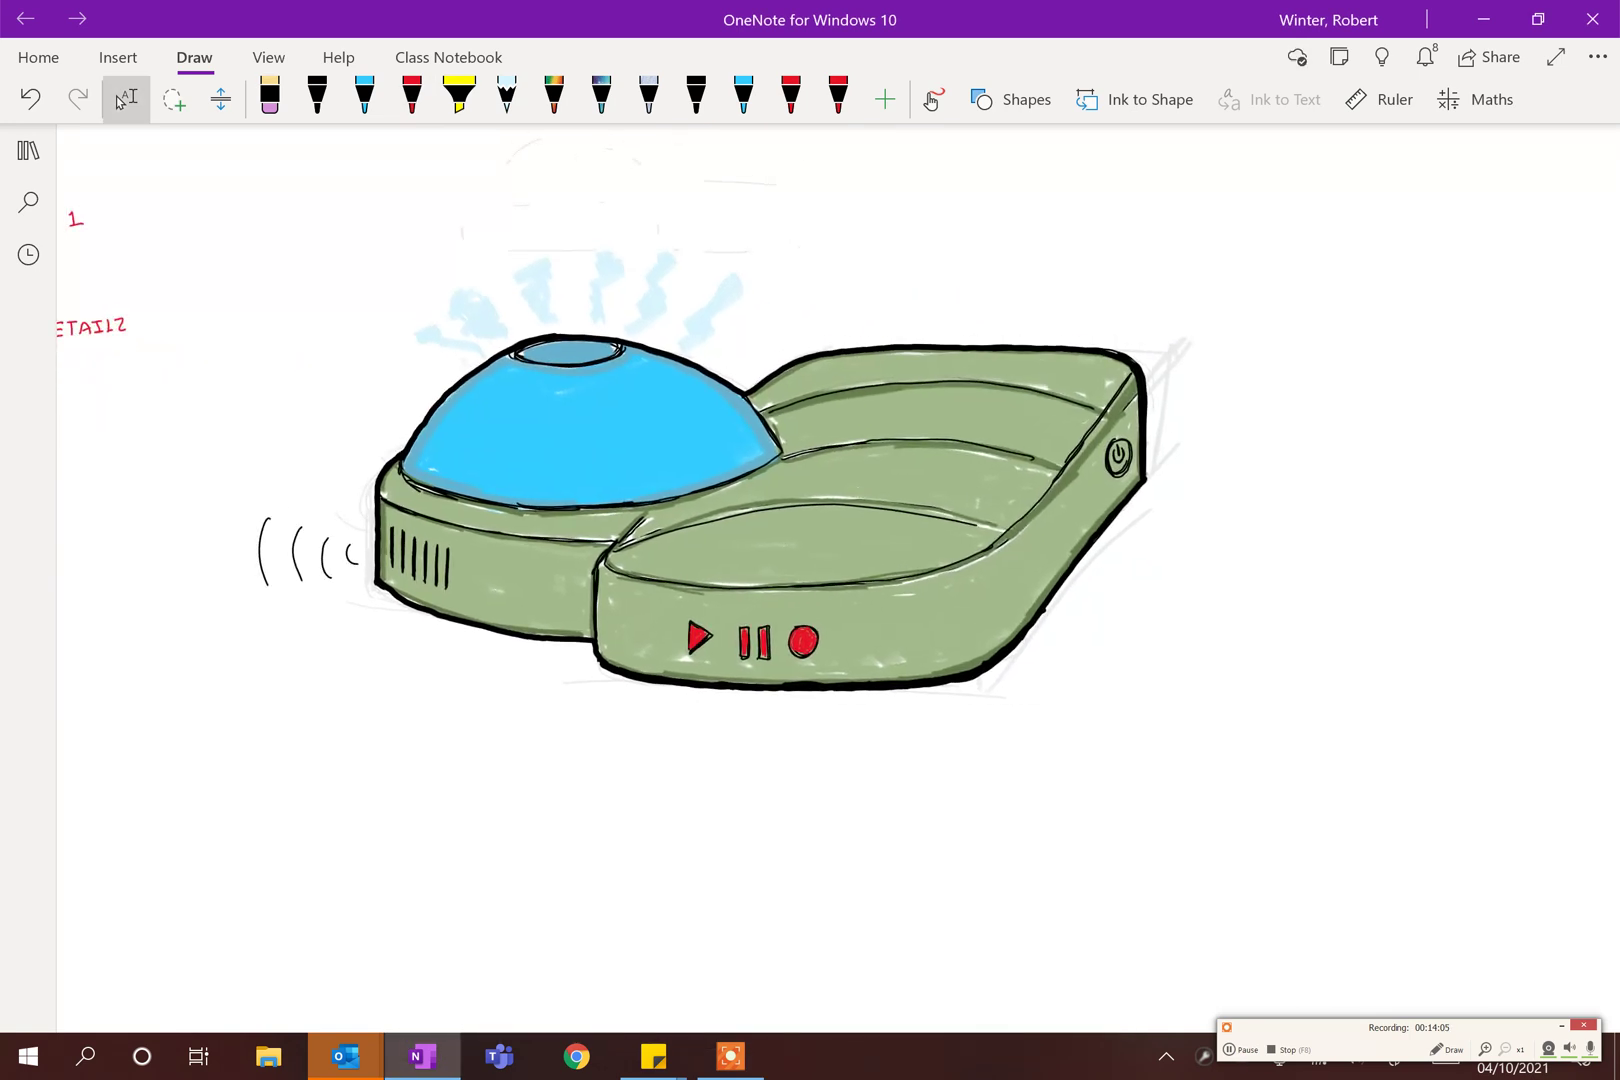
scroll(760, 520, "up", 2)
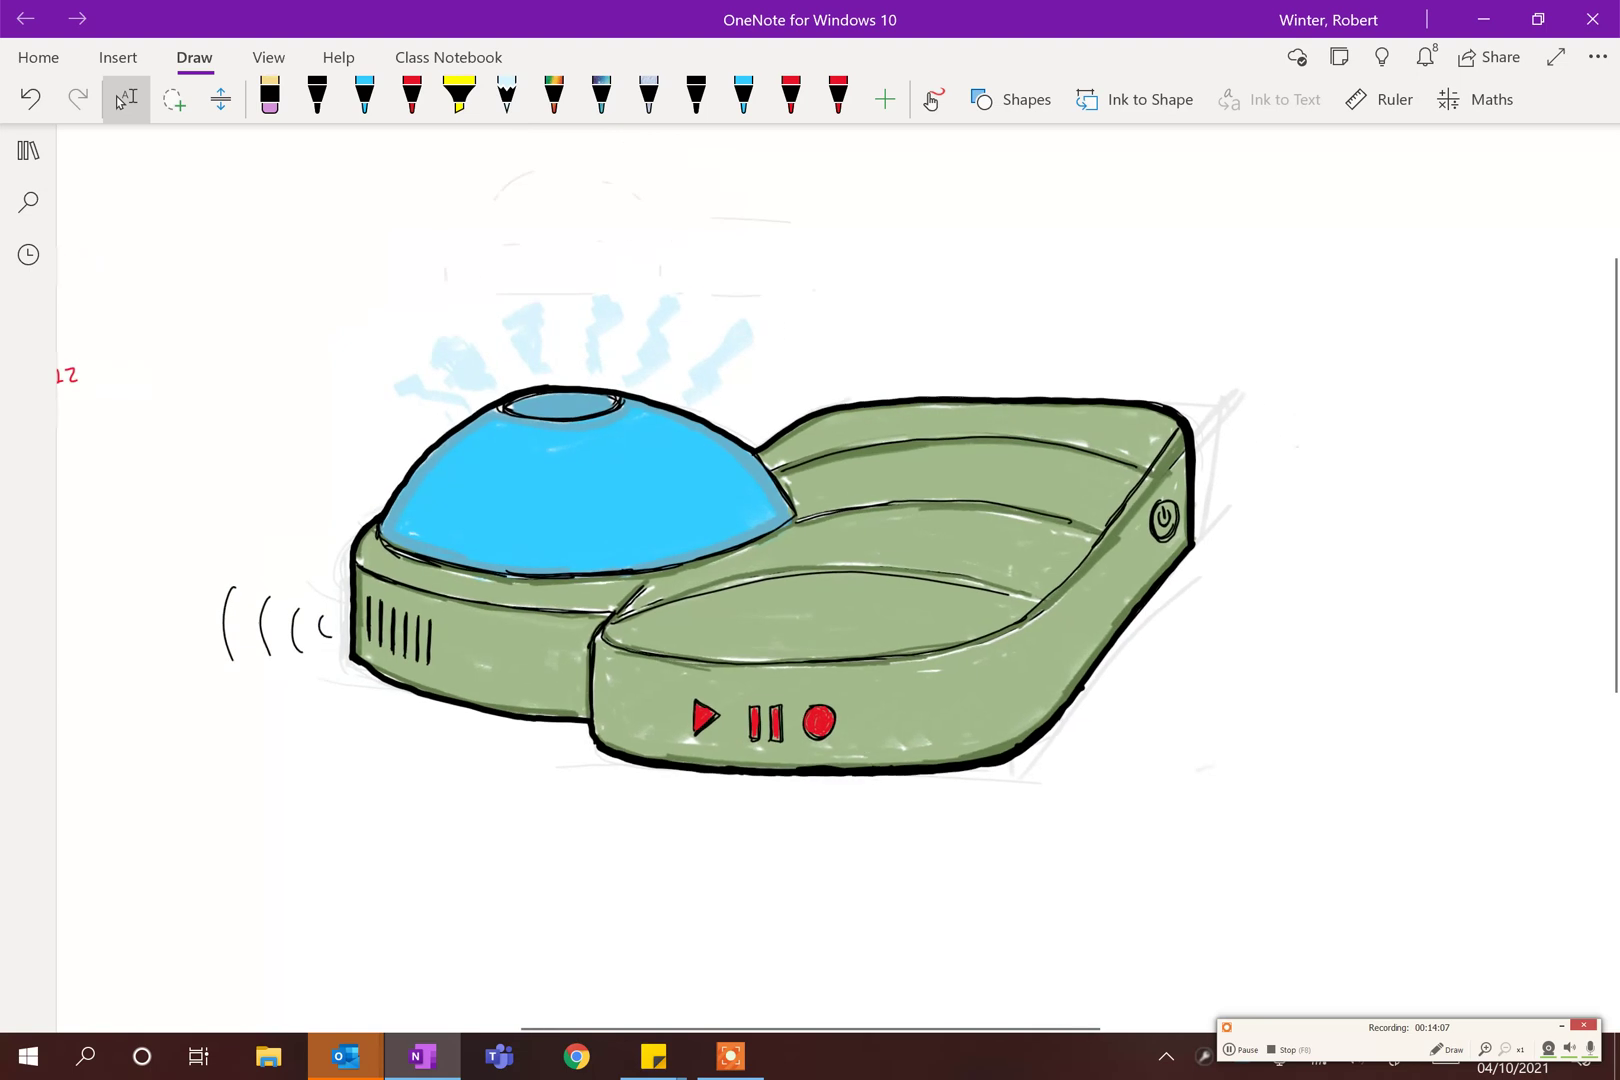
scroll(1173, 495, "up", 4)
left_click(412, 97)
mouse_move(1118, 517)
left_mouse_down()
mouse_move(1116, 566)
mouse_move(1114, 550)
mouse_move(1131, 556)
mouse_move(1125, 515)
mouse_move(1123, 546)
left_mouse_up()
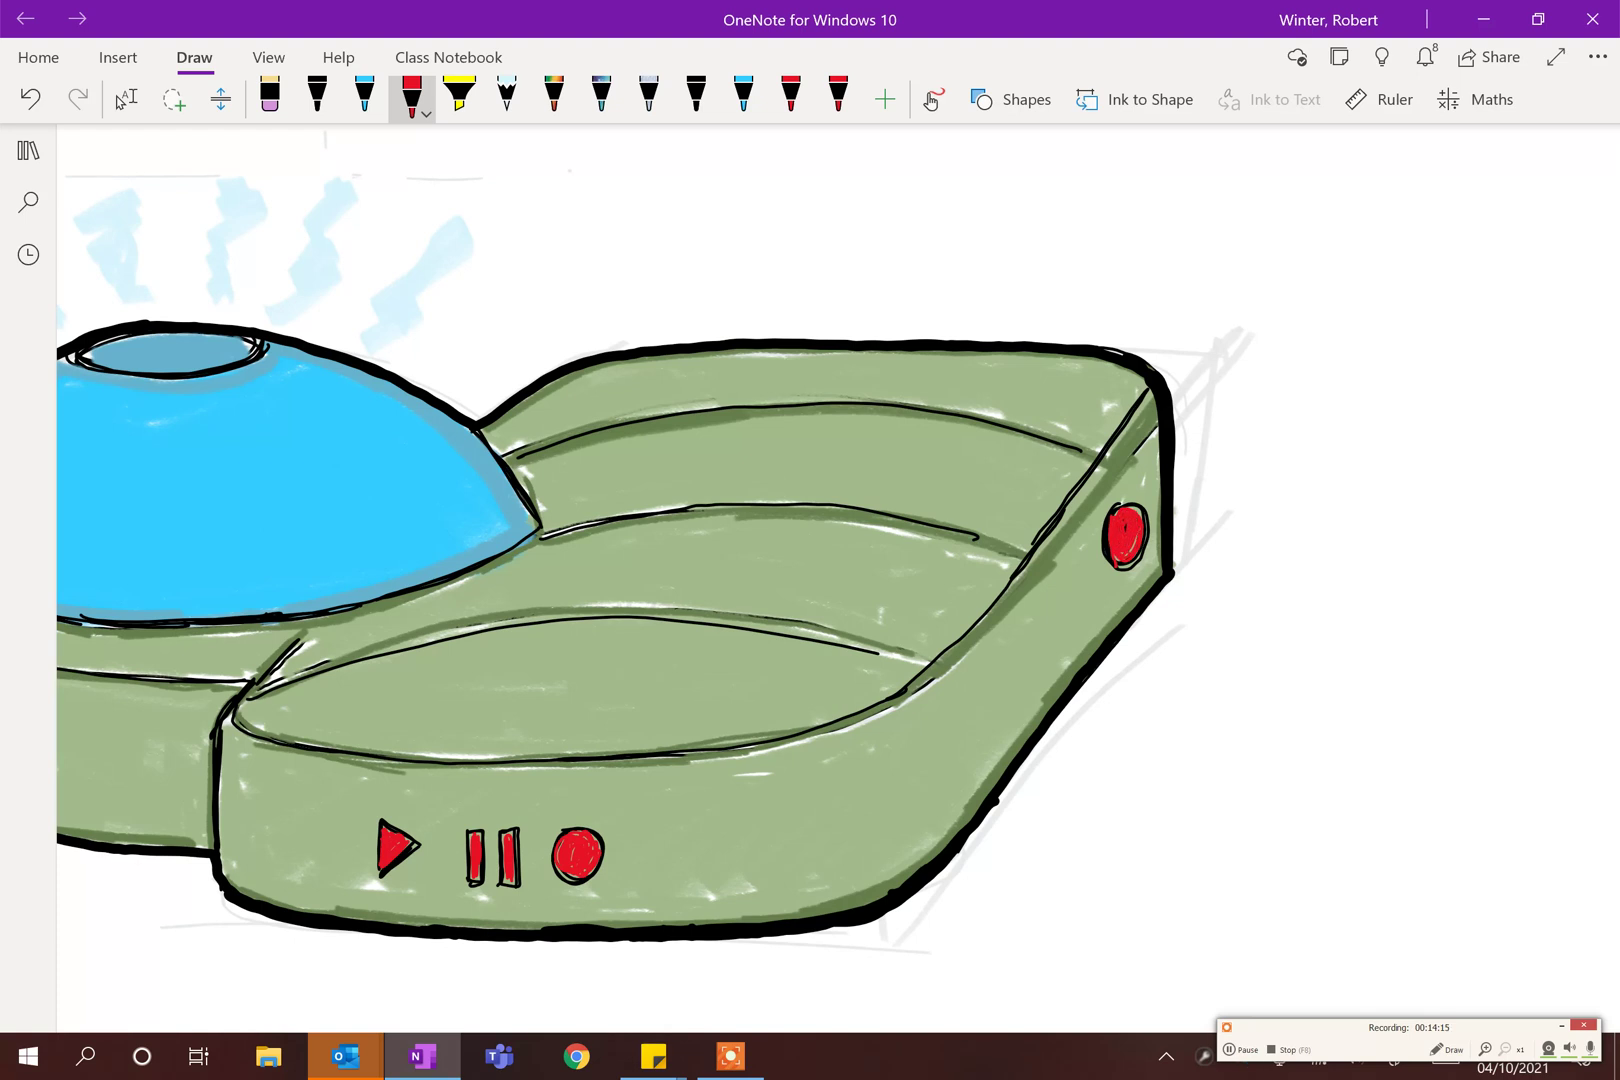
Step: Draw a power symbol in thin black pen on the red oval button on the box's side face
left_click(317, 97)
scroll(736, 578, "right", 1)
left_click_drag(1103, 514, 1096, 534)
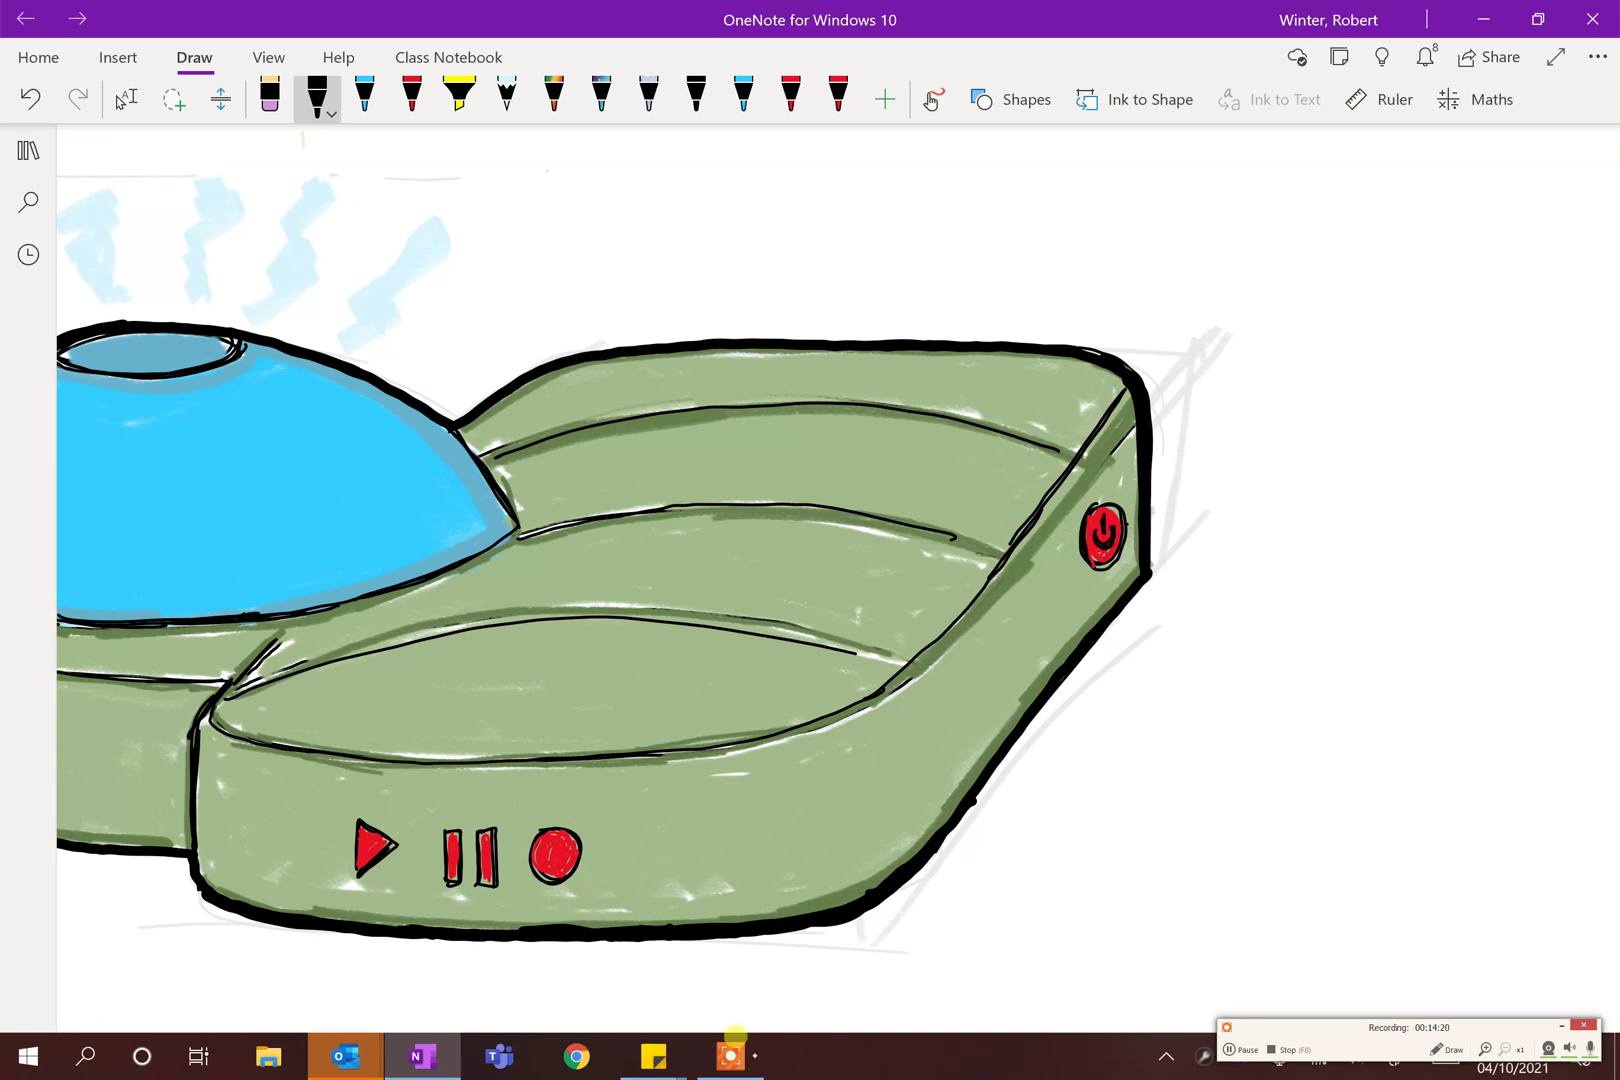
Step: Erase the leftover grey construction lines beside the box's sloping side and along its front base
scroll(1300, 569, "down", 5)
left_click(126, 99)
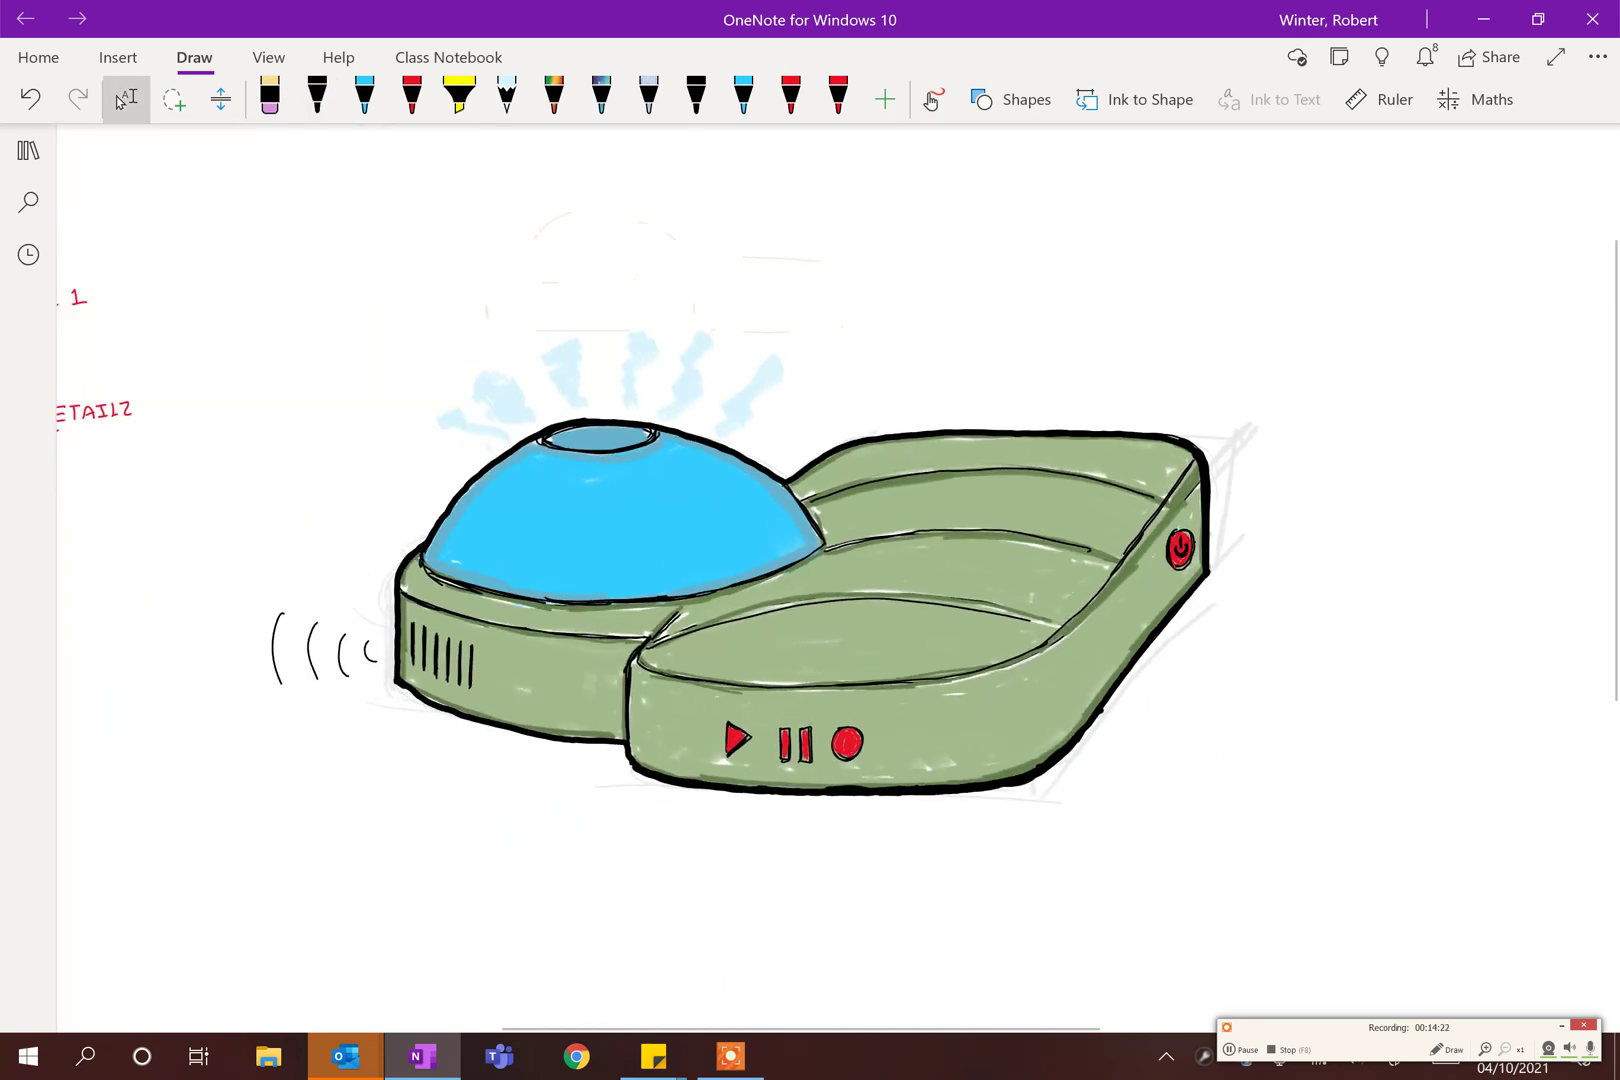
left_click(270, 97)
left_click(270, 97)
left_click(350, 290)
mouse_move(1250, 429)
left_mouse_down()
mouse_move(1231, 478)
mouse_move(1216, 456)
mouse_move(1211, 504)
left_mouse_up()
left_click_drag(1207, 606, 1158, 652)
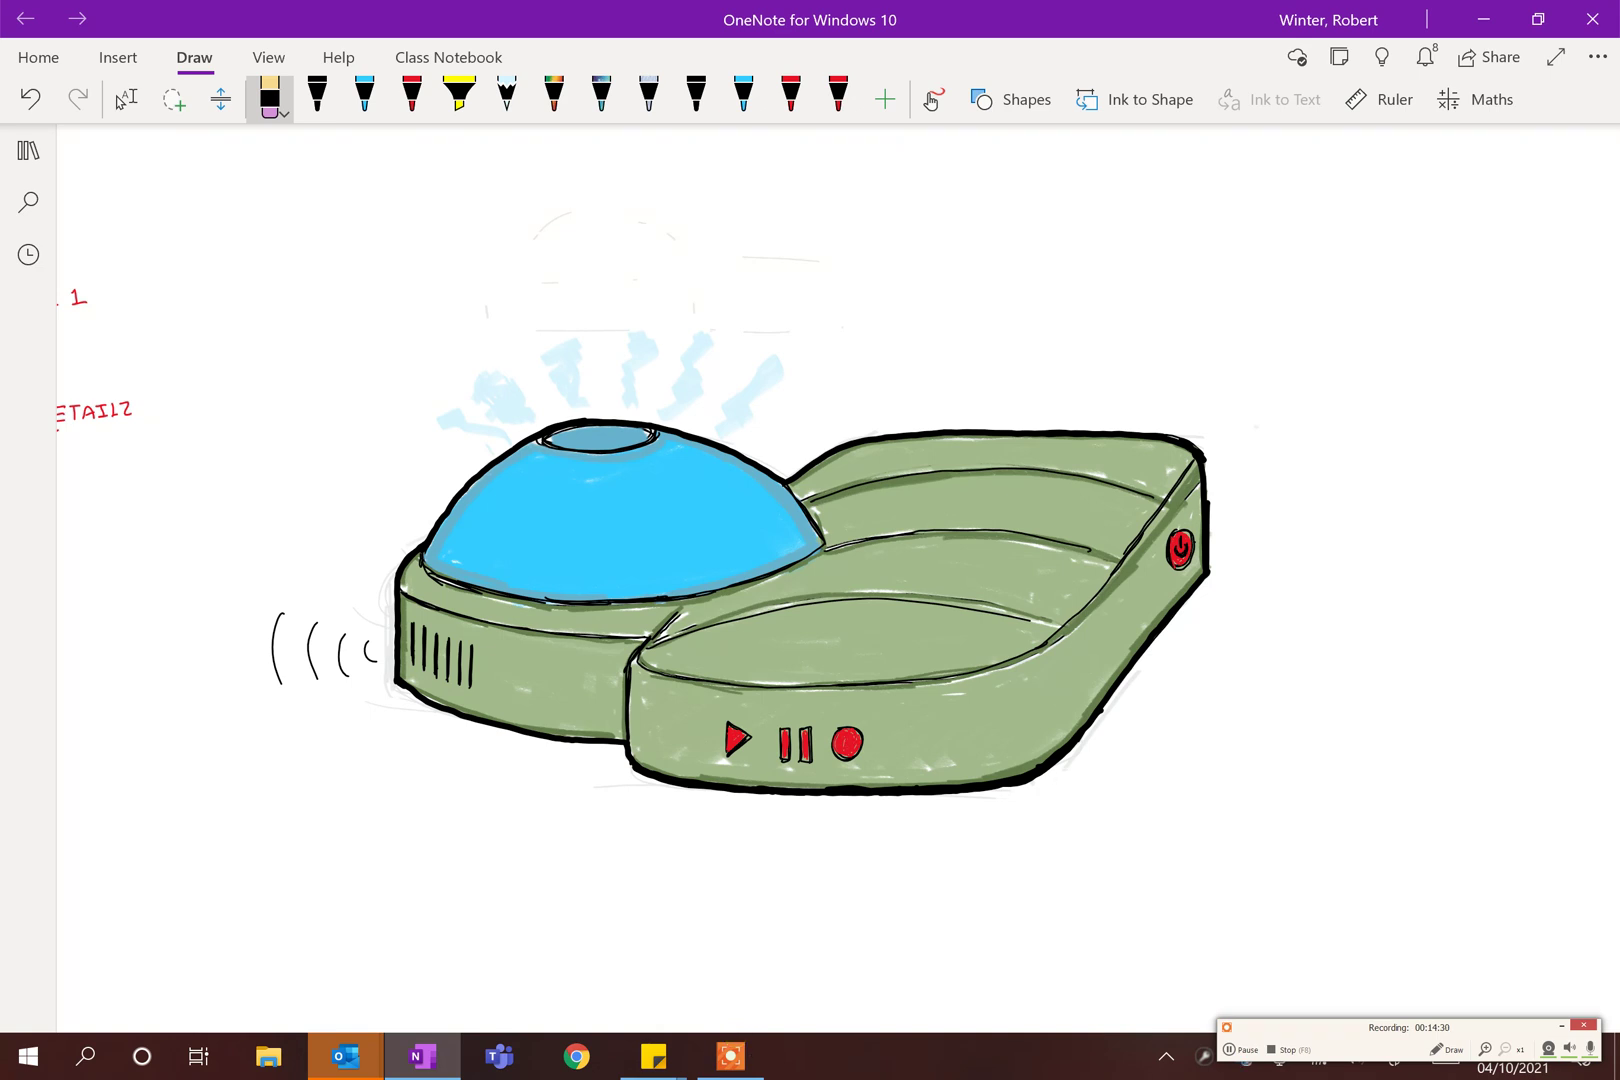
left_click_drag(618, 785, 664, 782)
scroll(1000, 600, "down", 5)
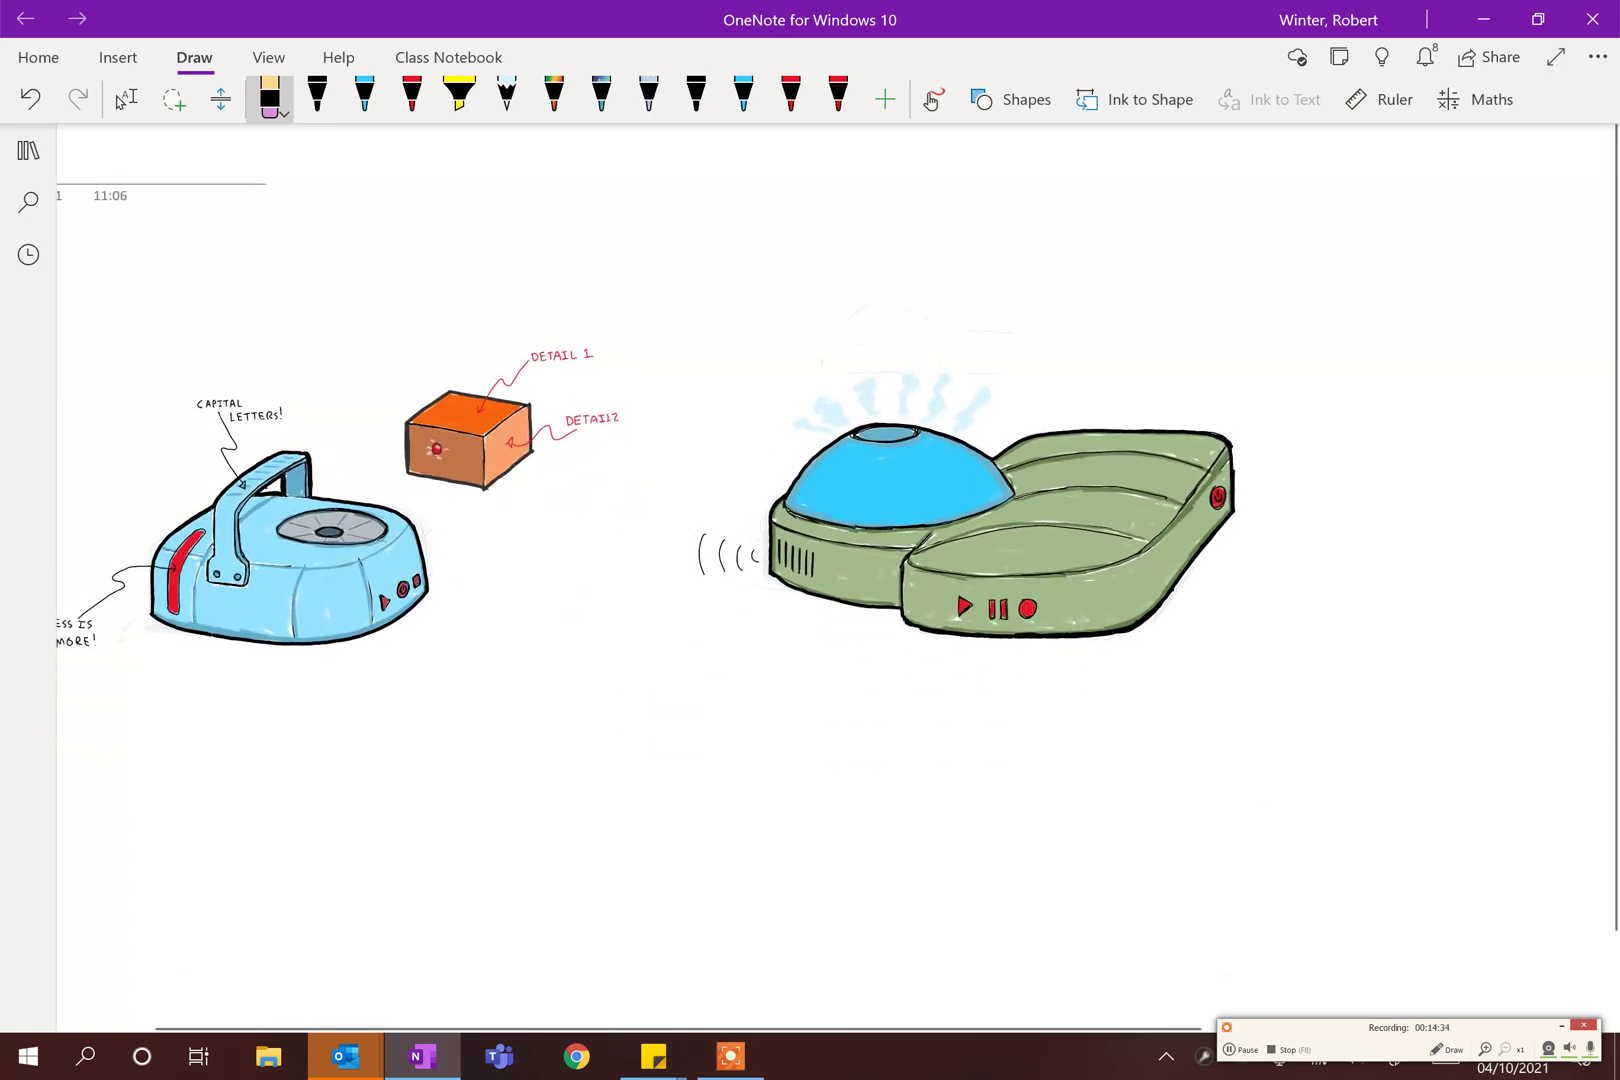
left_click(126, 99)
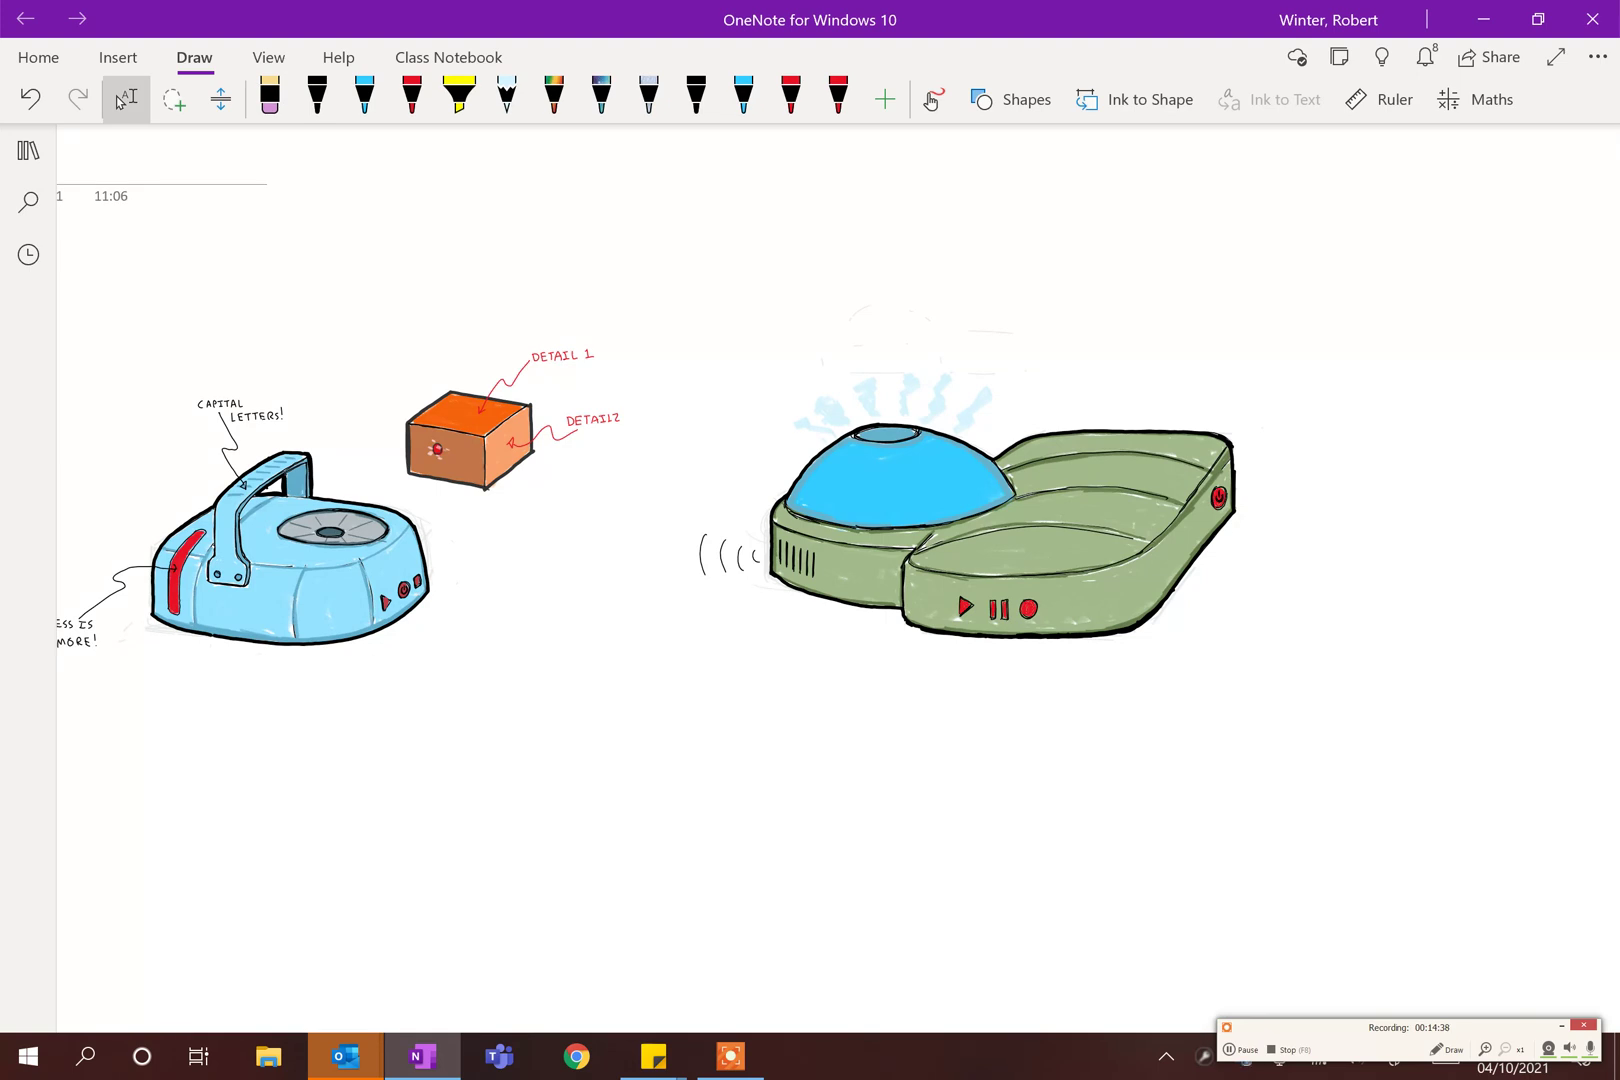
scroll(1000, 580, "down", 3)
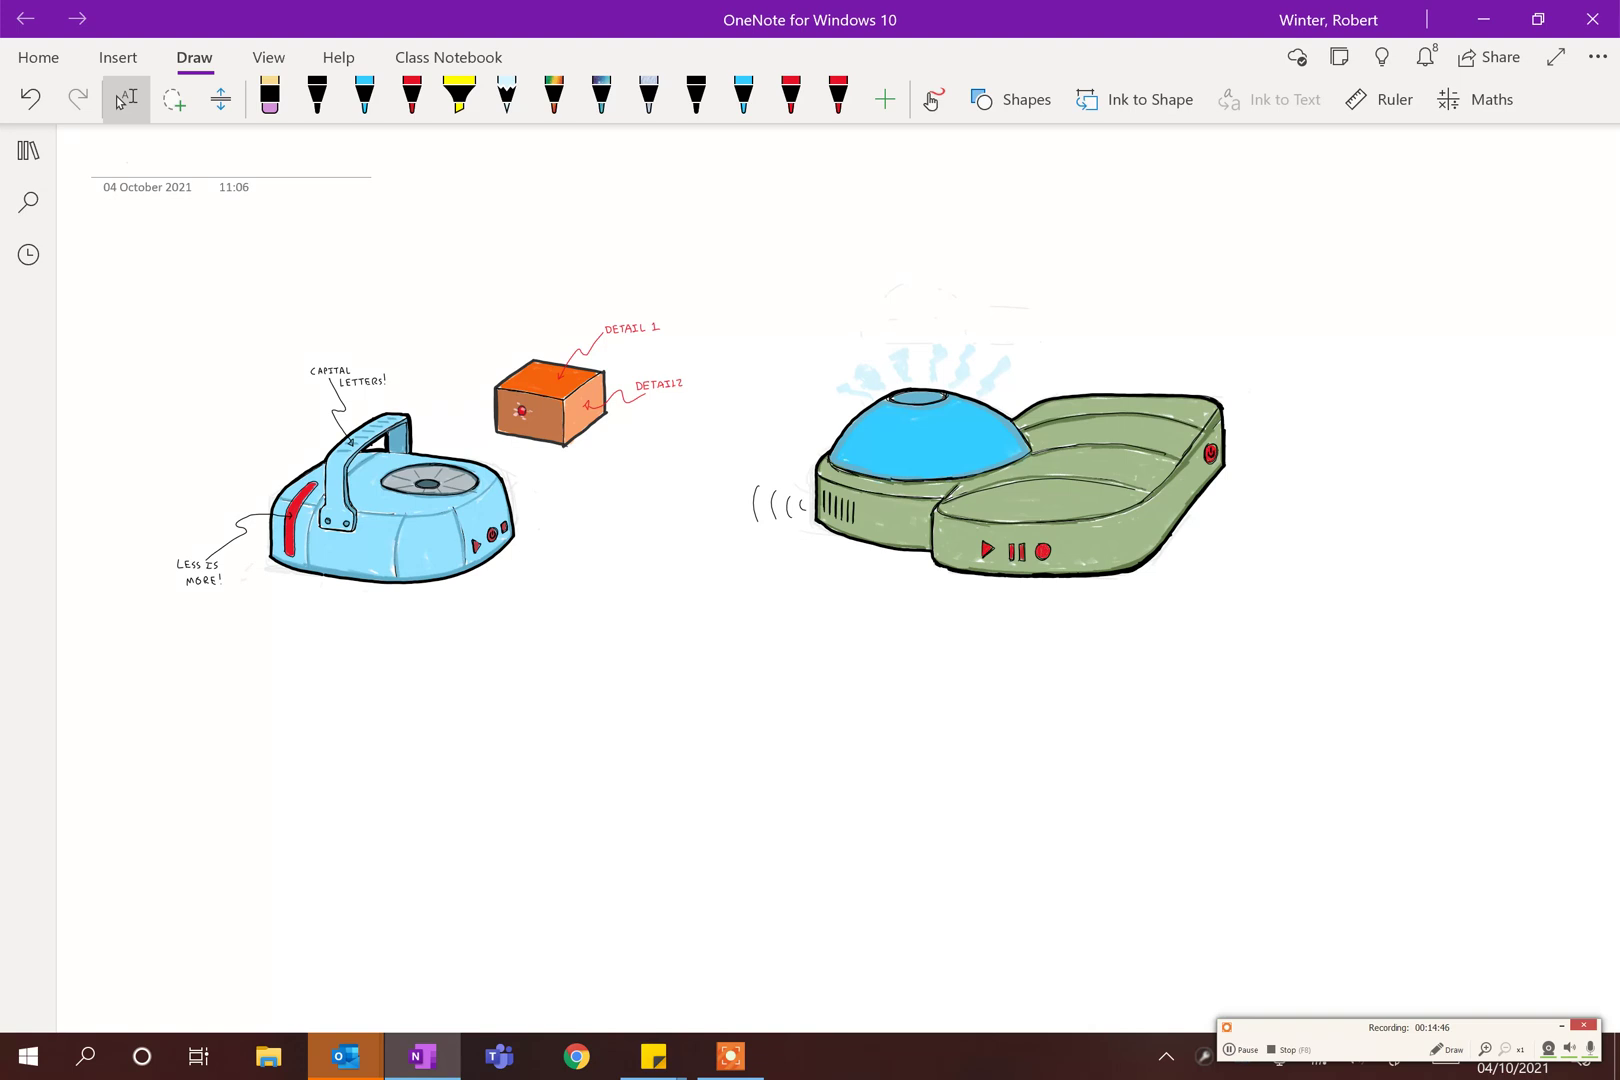
scroll(1000, 500, "up", 5)
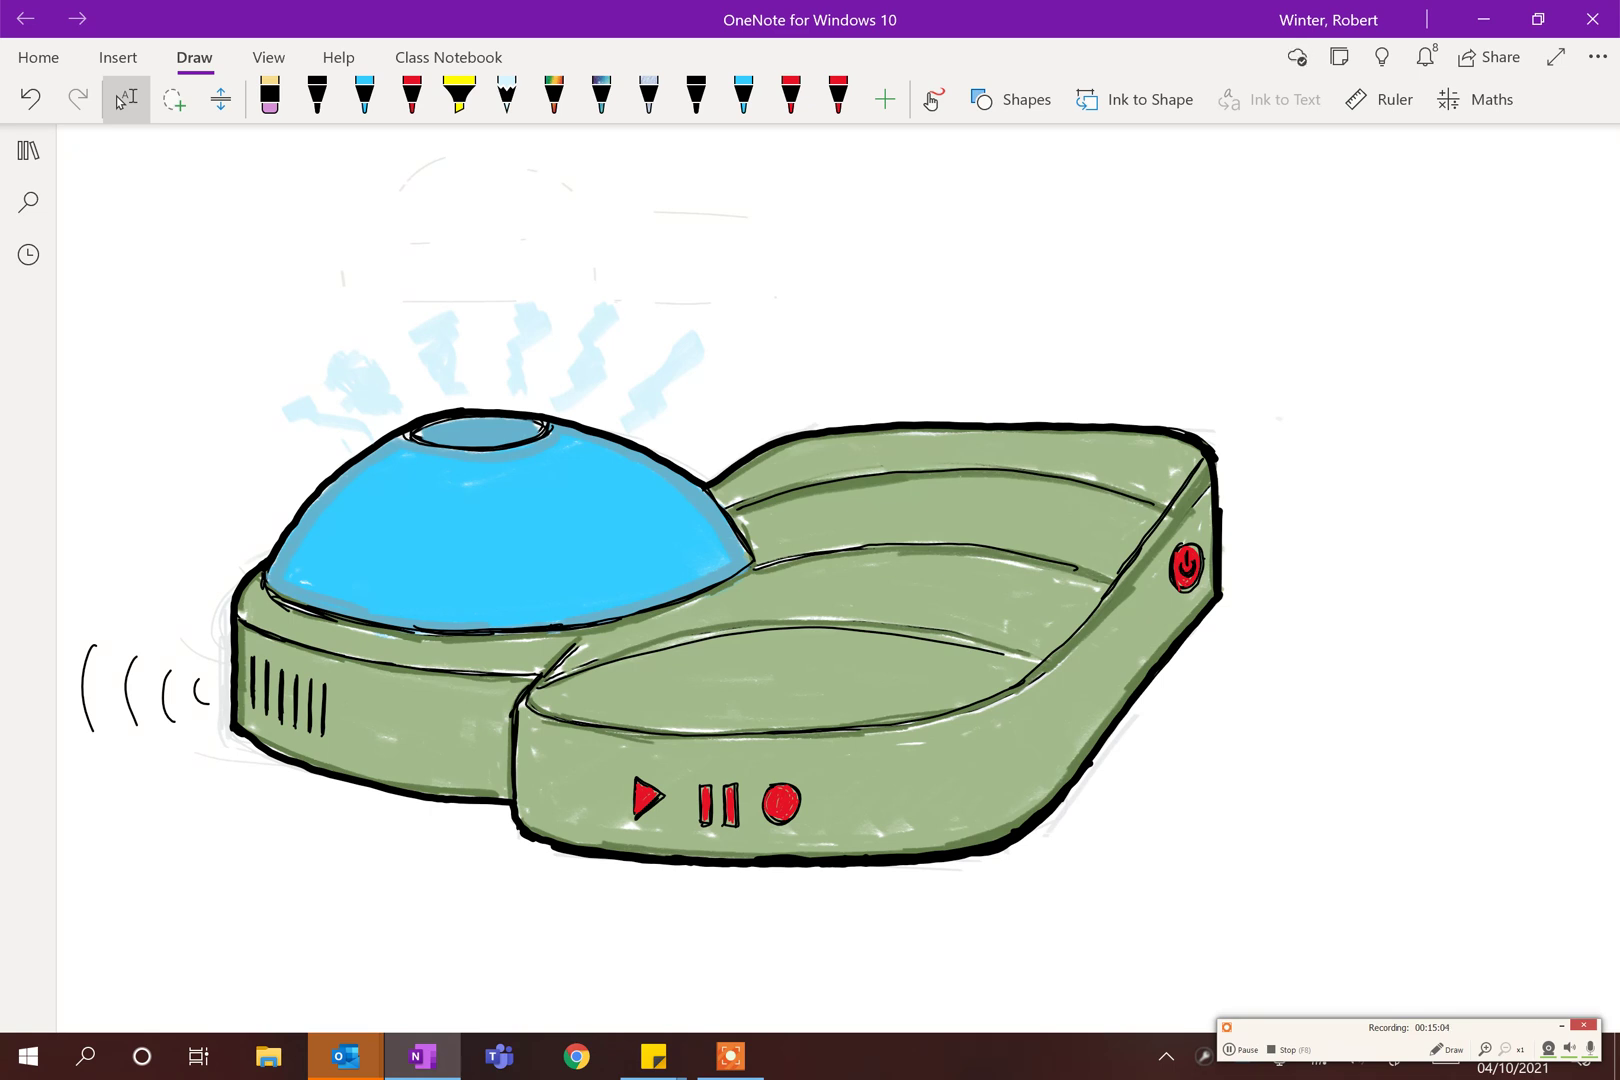
scroll(838, 578, "down", 3)
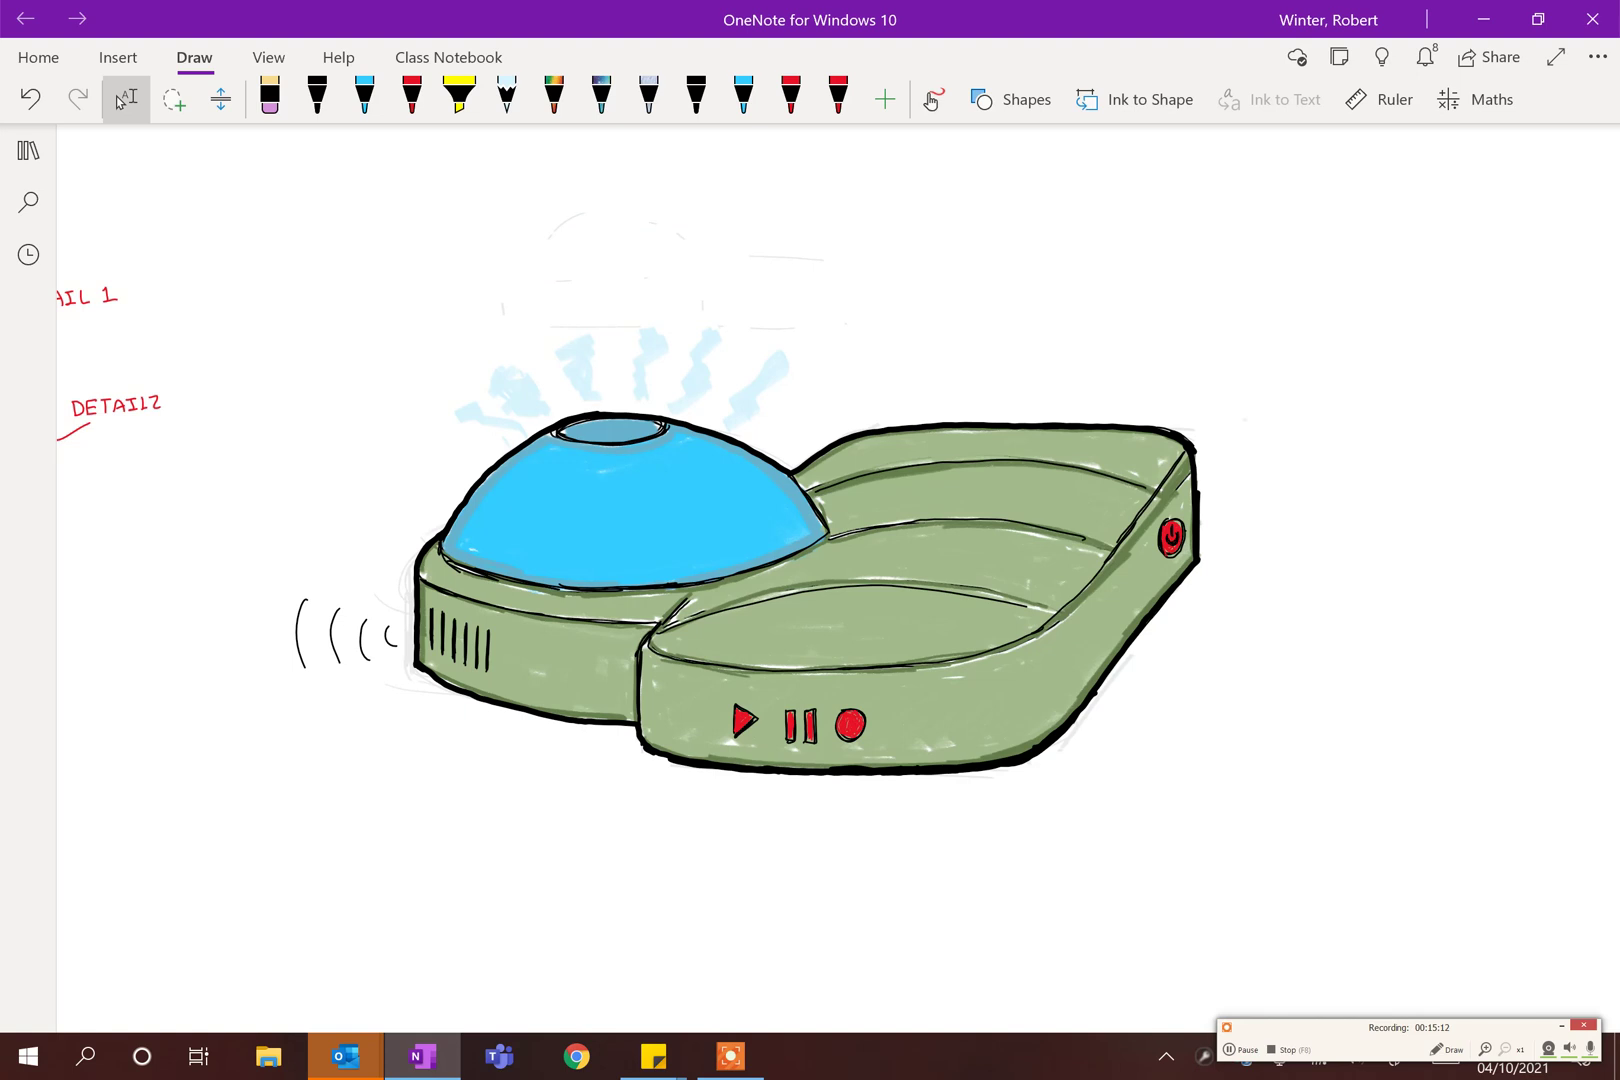
scroll(838, 578, "down", 2)
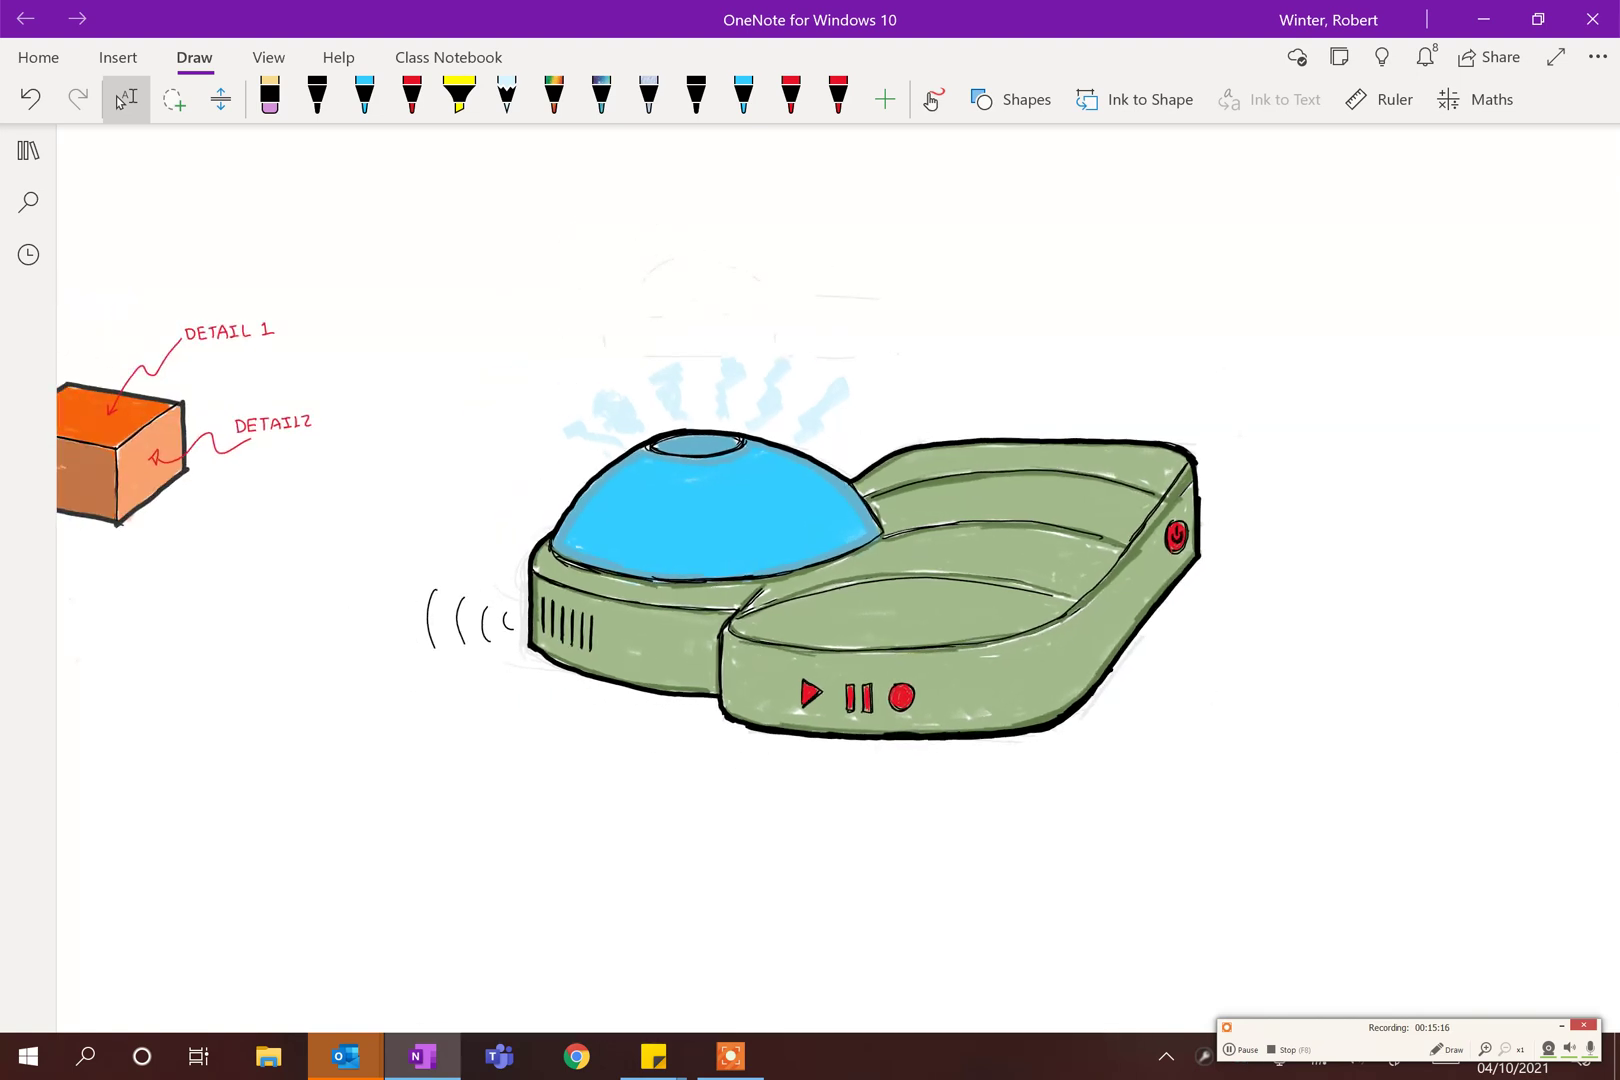
scroll(838, 578, "up", 1)
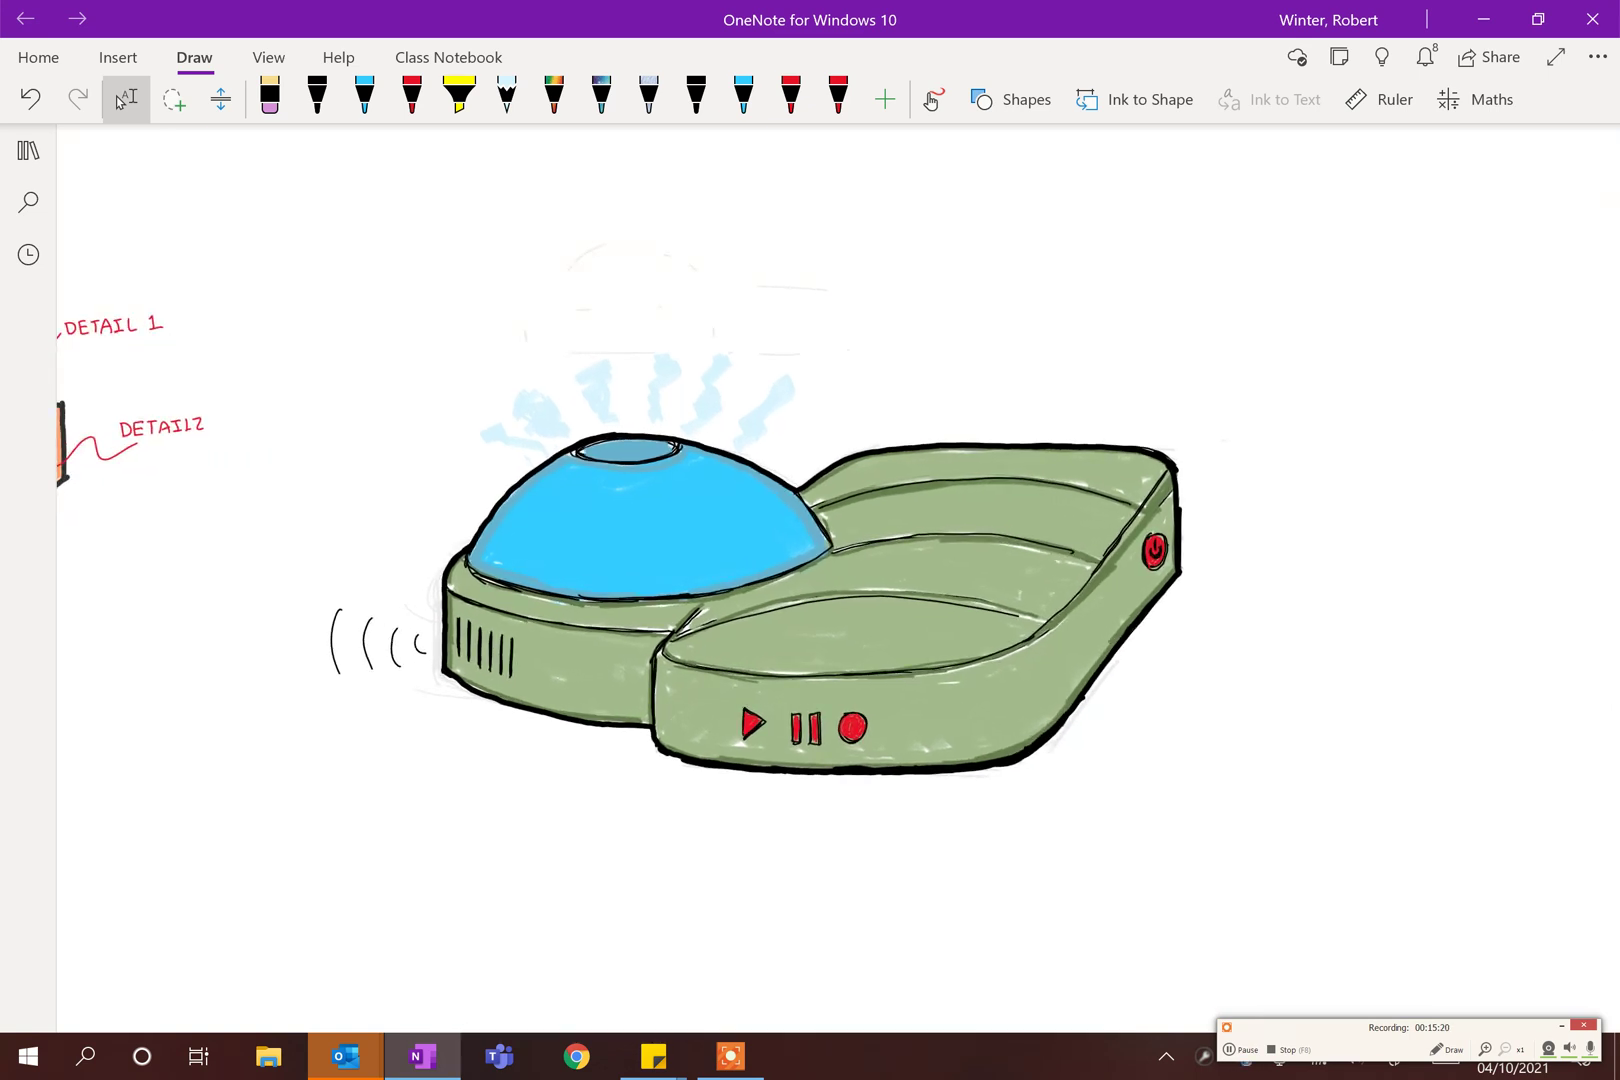
left_click(696, 98)
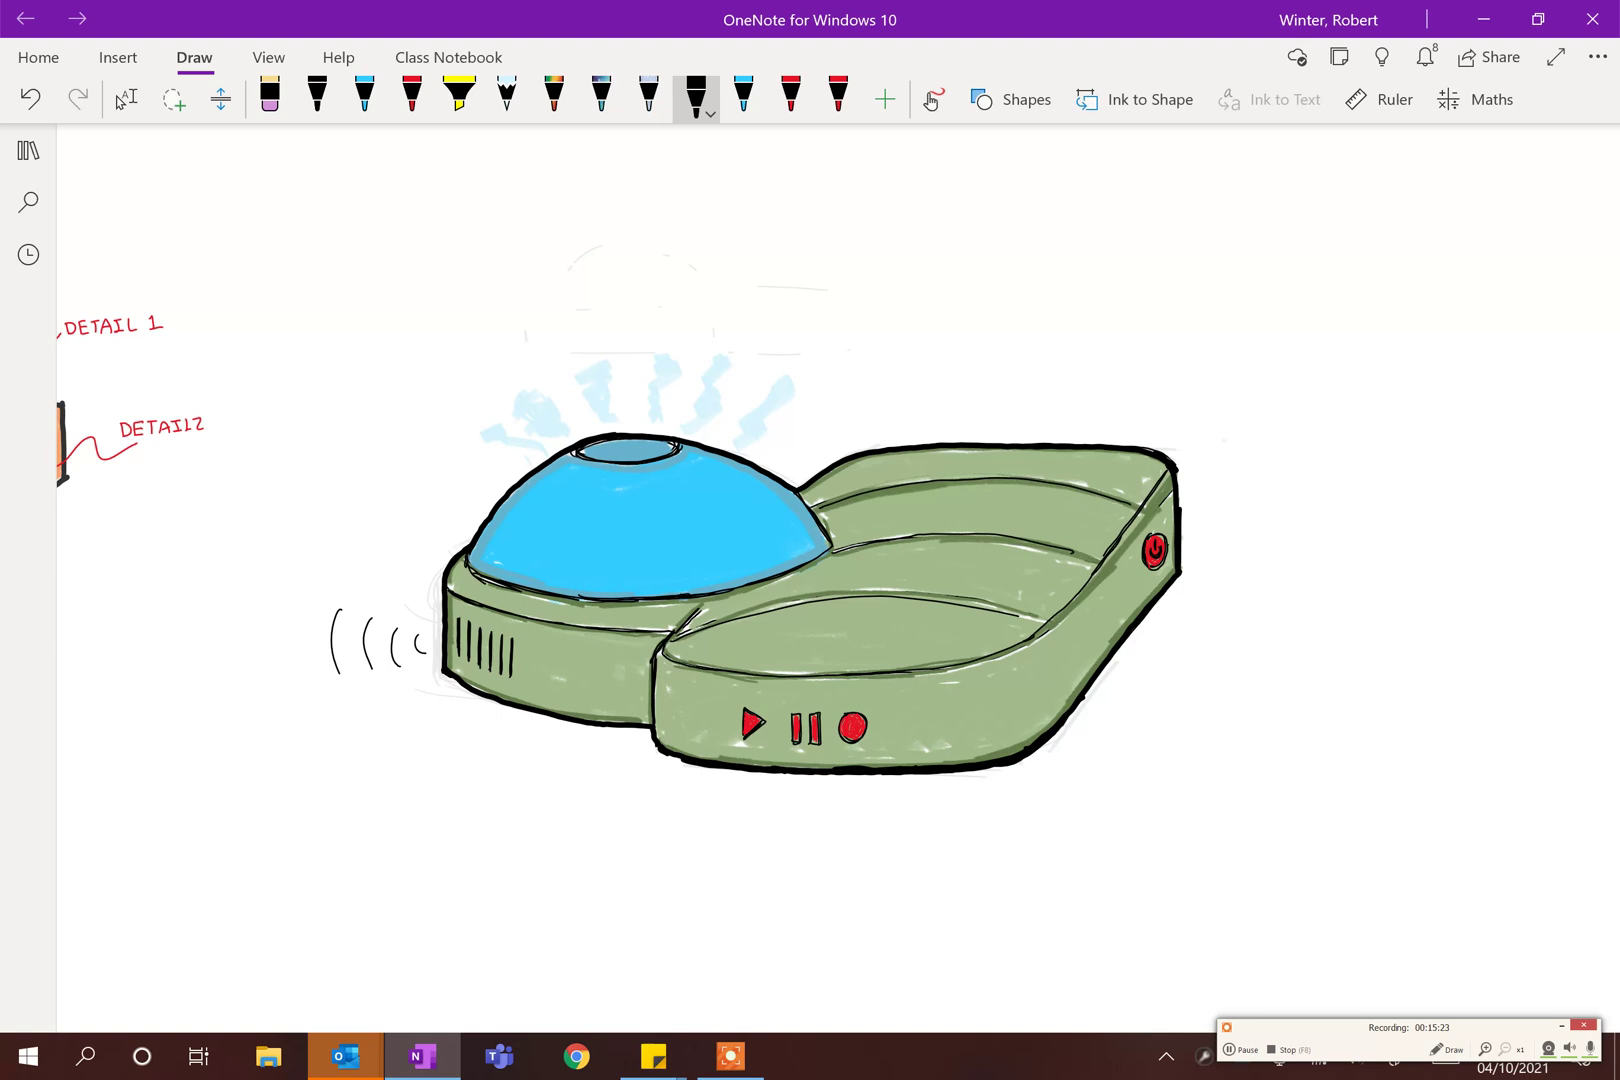
scroll(996, 612, "up", 1)
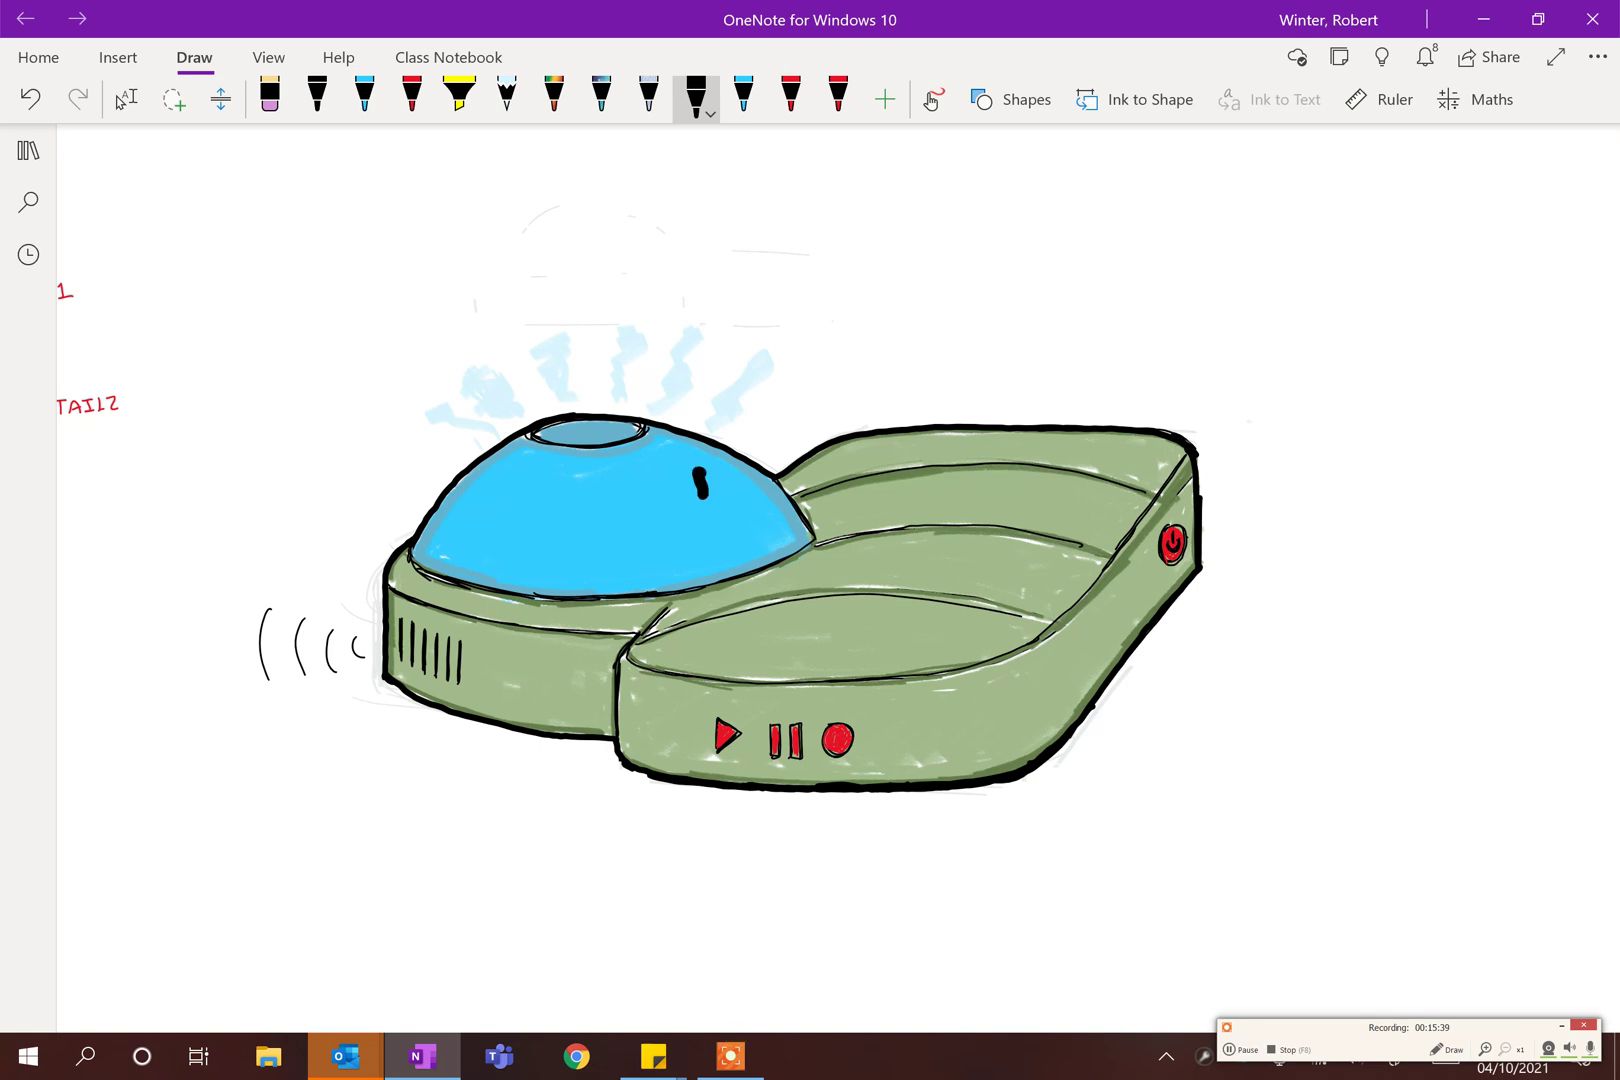
key("ctrl+z")
Step: Draw a wavy leader arrow in thin black pen from the blank area above the box to the blue dome
left_click(317, 95)
left_click(317, 95)
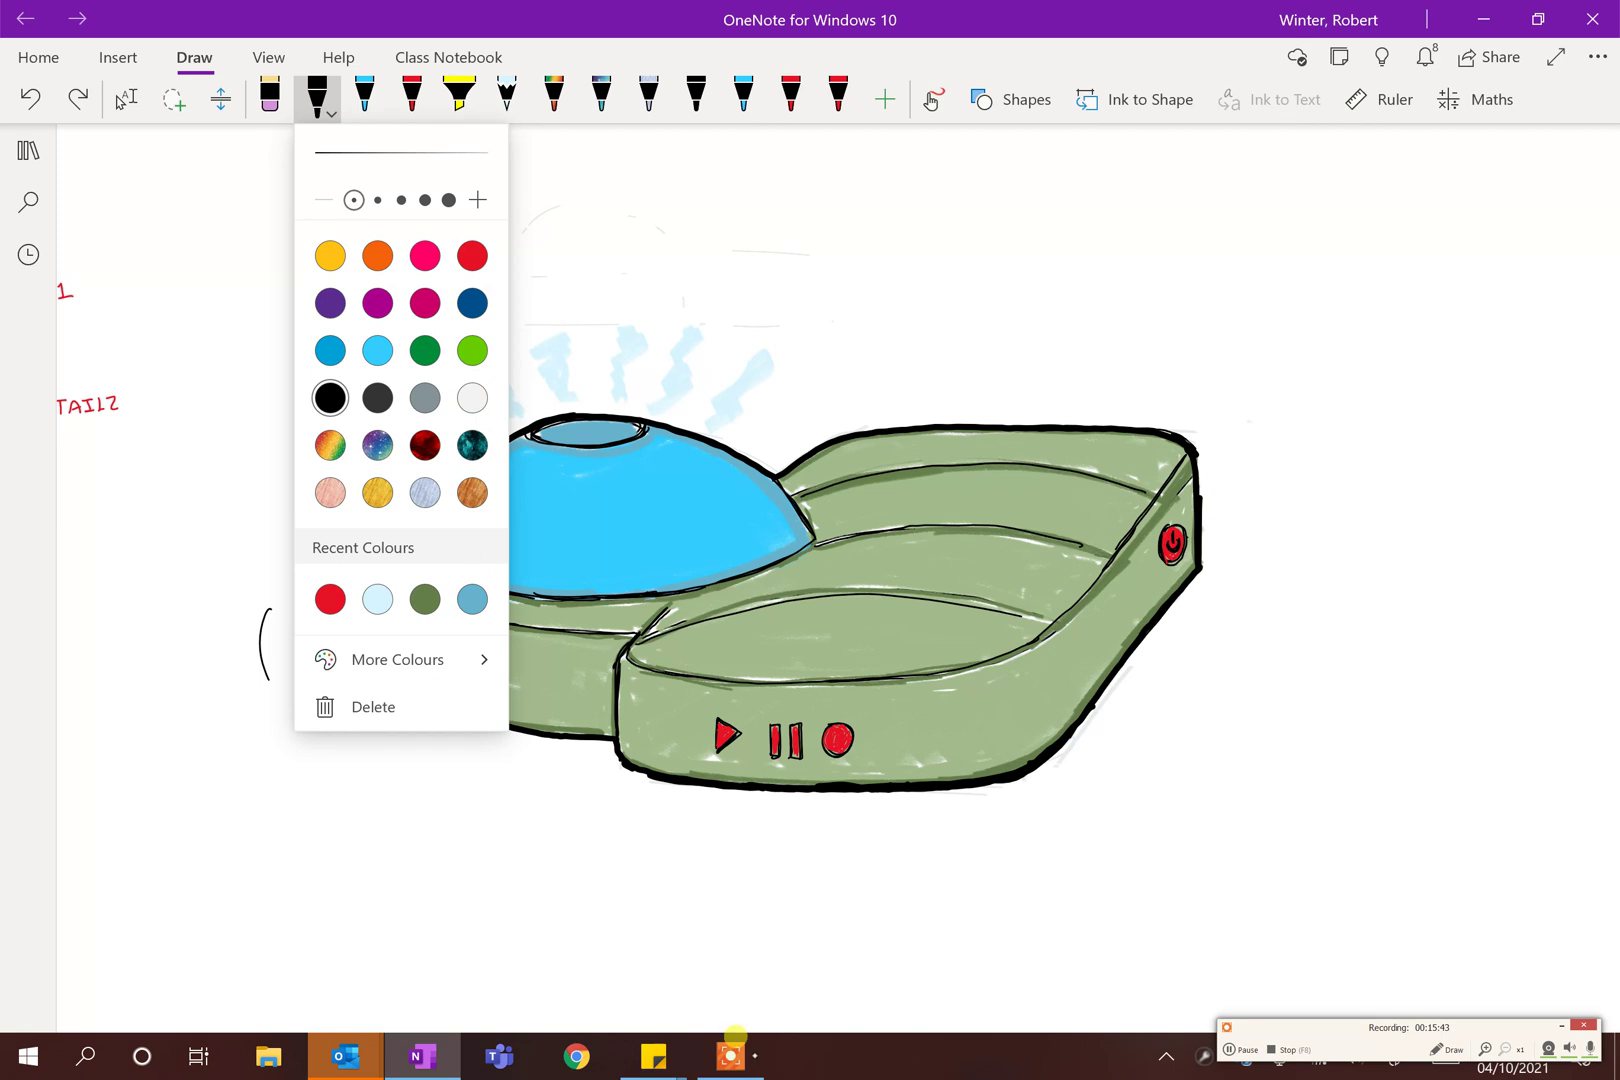
left_click(676, 470)
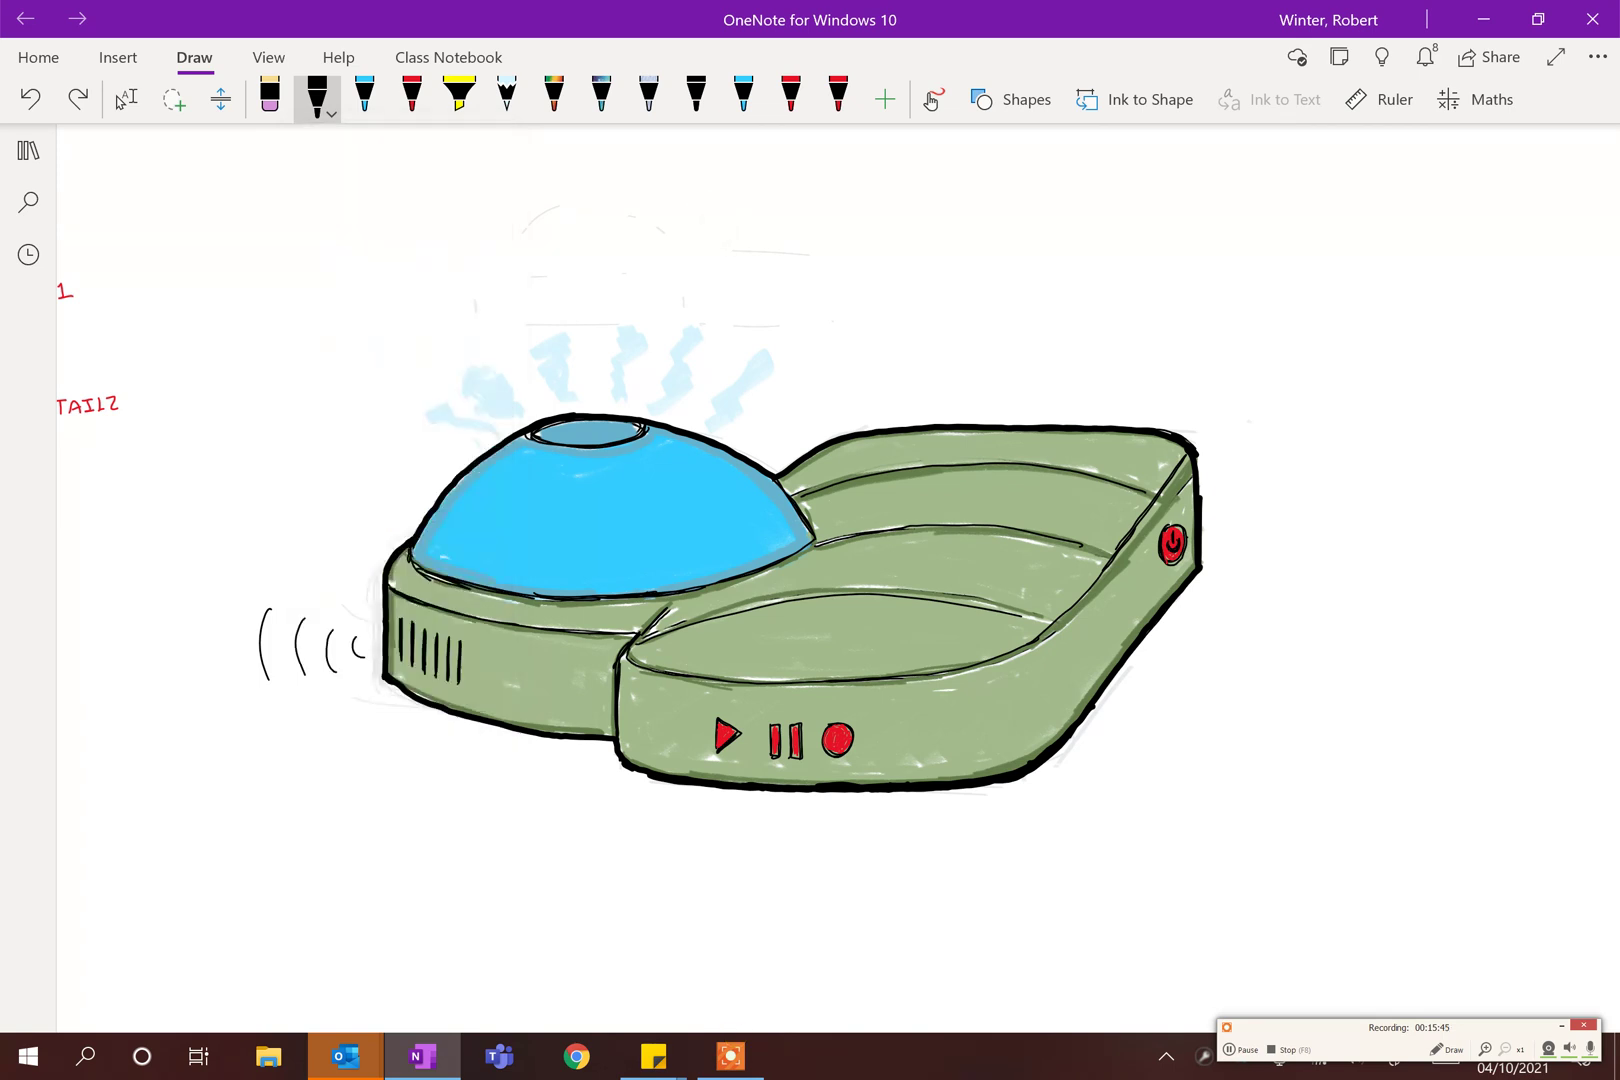
mouse_move(674, 481)
left_mouse_down()
mouse_move(760, 364)
mouse_move(828, 346)
mouse_move(864, 277)
left_mouse_up()
scroll(810, 578, "up", 5)
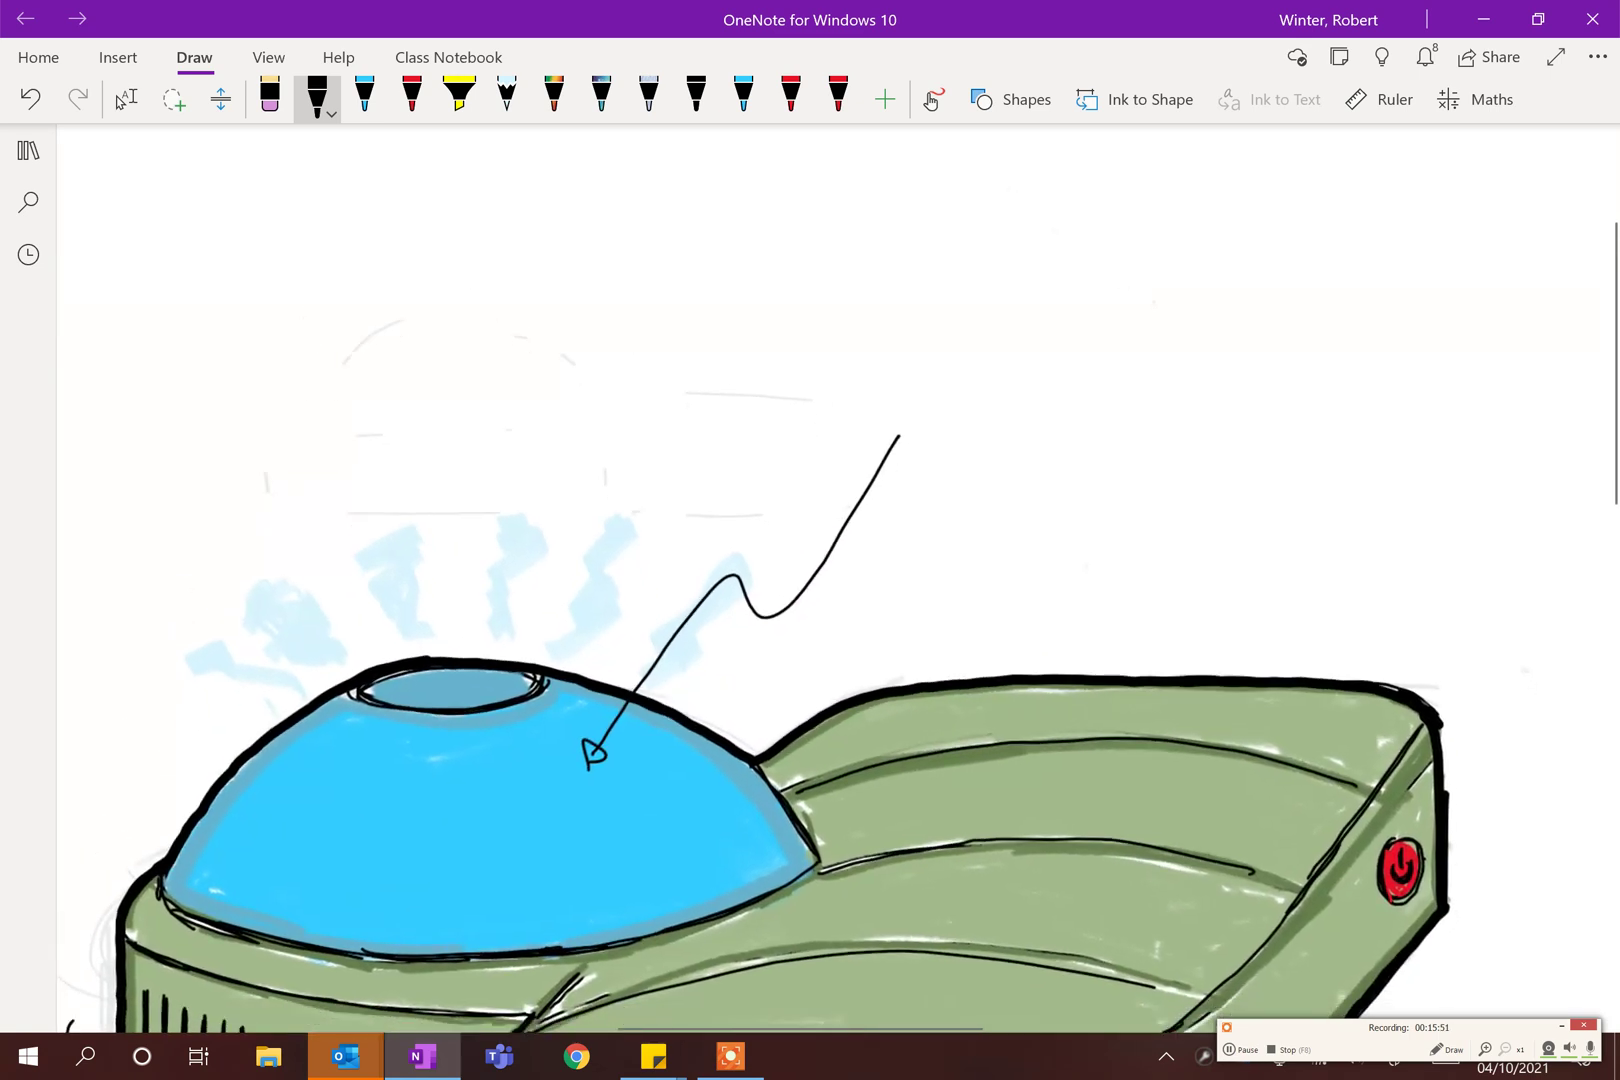
Step: Handwrite the label "MOODLIGHT" in black capitals at the tail of the dome's leader arrow
left_click(125, 99)
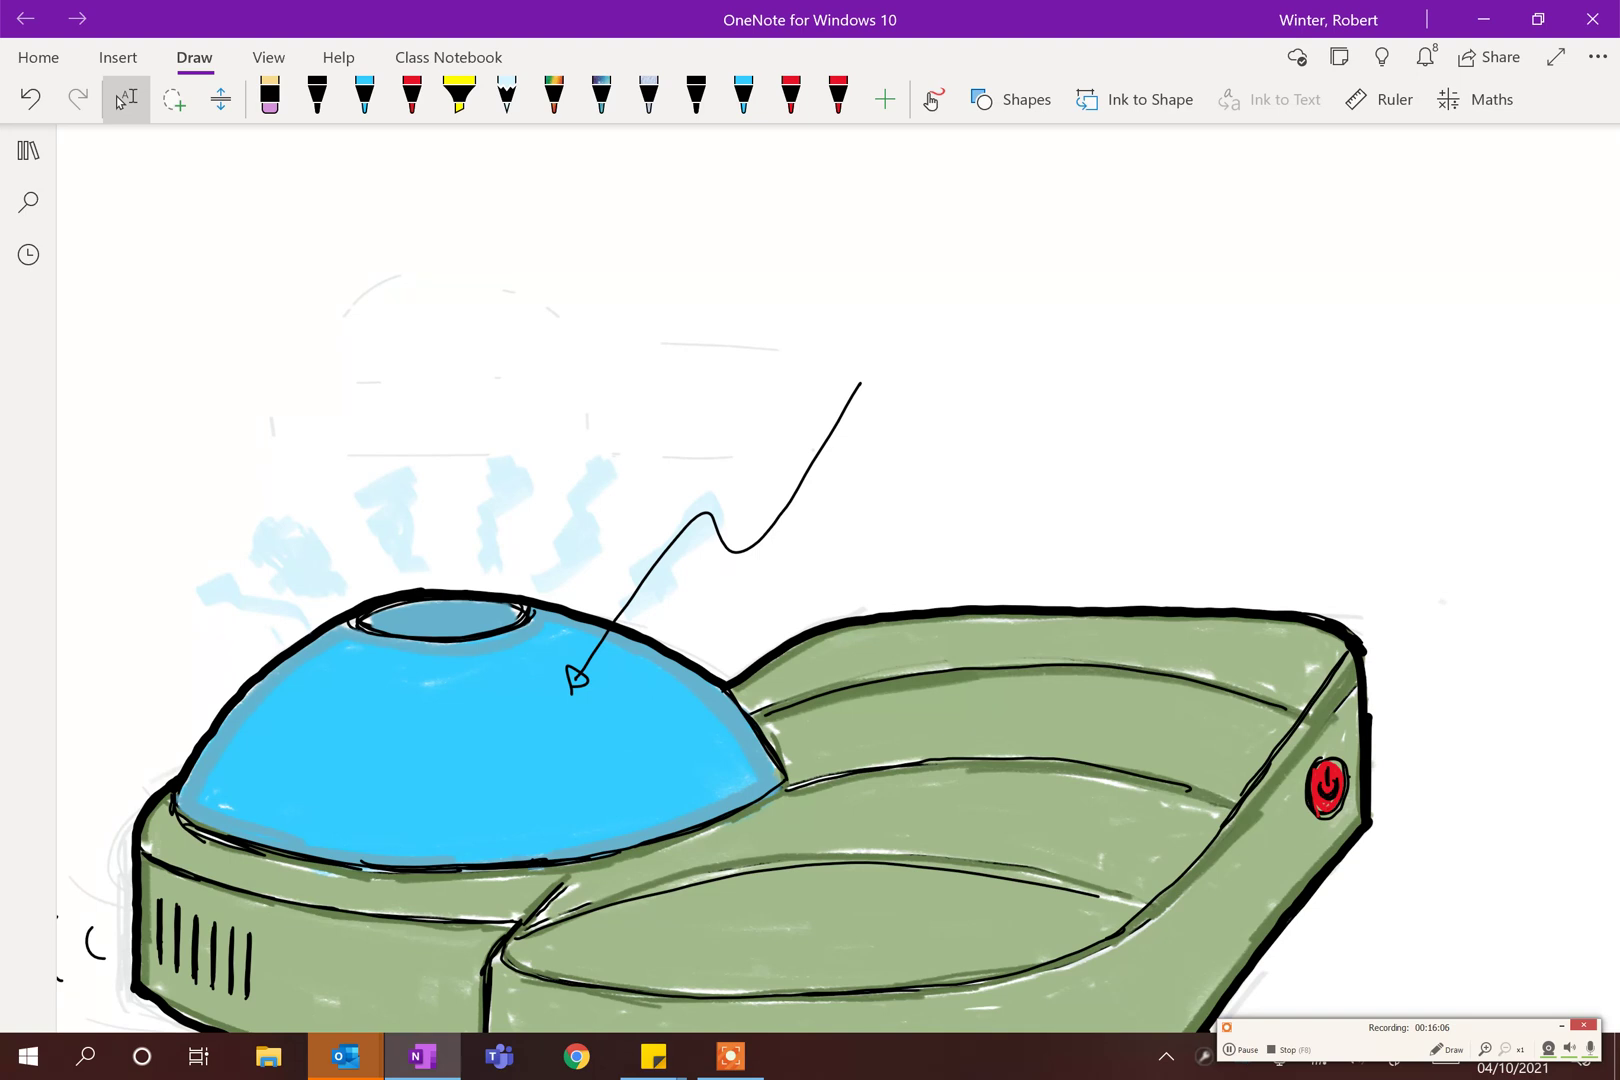
left_click(317, 97)
mouse_move(787, 366)
left_mouse_down()
mouse_move(806, 333)
mouse_move(811, 366)
mouse_move(833, 362)
mouse_move(834, 340)
mouse_move(863, 366)
mouse_move(898, 349)
mouse_move(913, 366)
mouse_move(943, 329)
left_mouse_up()
mouse_move(931, 334)
left_mouse_down()
mouse_move(922, 357)
mouse_move(963, 347)
mouse_move(983, 365)
left_mouse_up()
left_click_drag(984, 350, 997, 346)
mouse_move(996, 326)
left_mouse_down()
mouse_move(996, 364)
mouse_move(1037, 329)
left_mouse_up()
left_click_drag(1020, 331, 1021, 362)
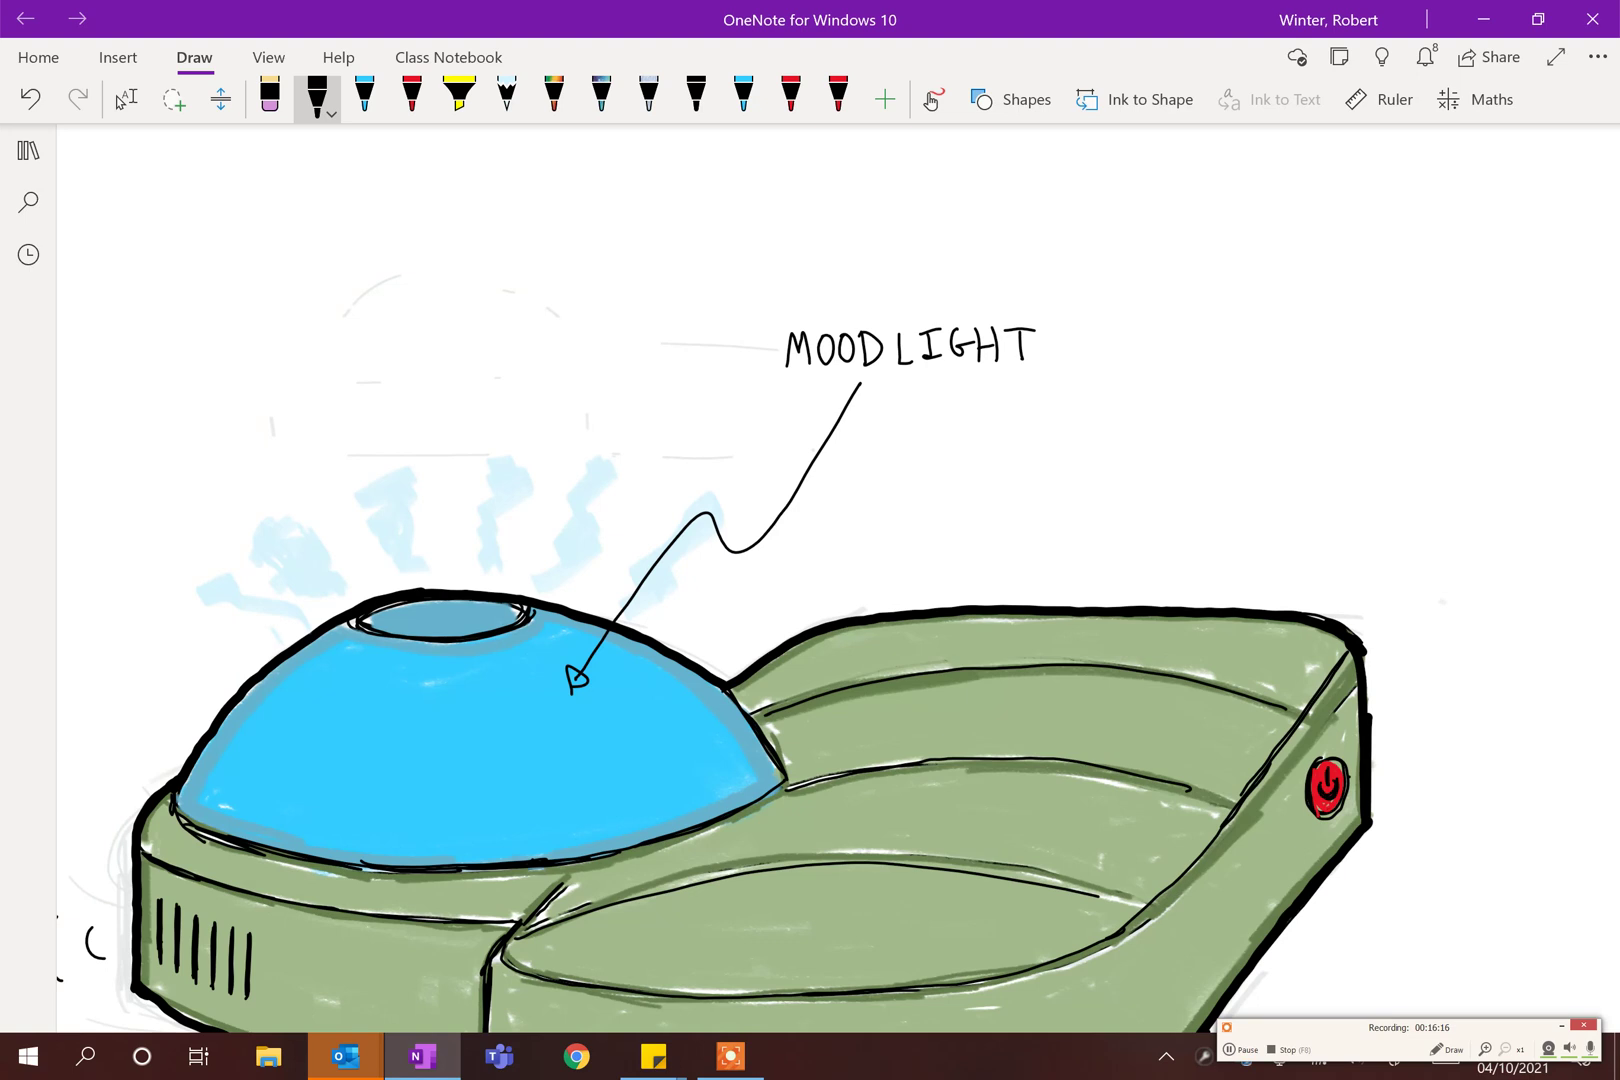
Step: Draw a second wavy black leader arrow pointing to the rear corner of the box's cushioned top
scroll(838, 578, "down", 5)
scroll(838, 578, "right", 3)
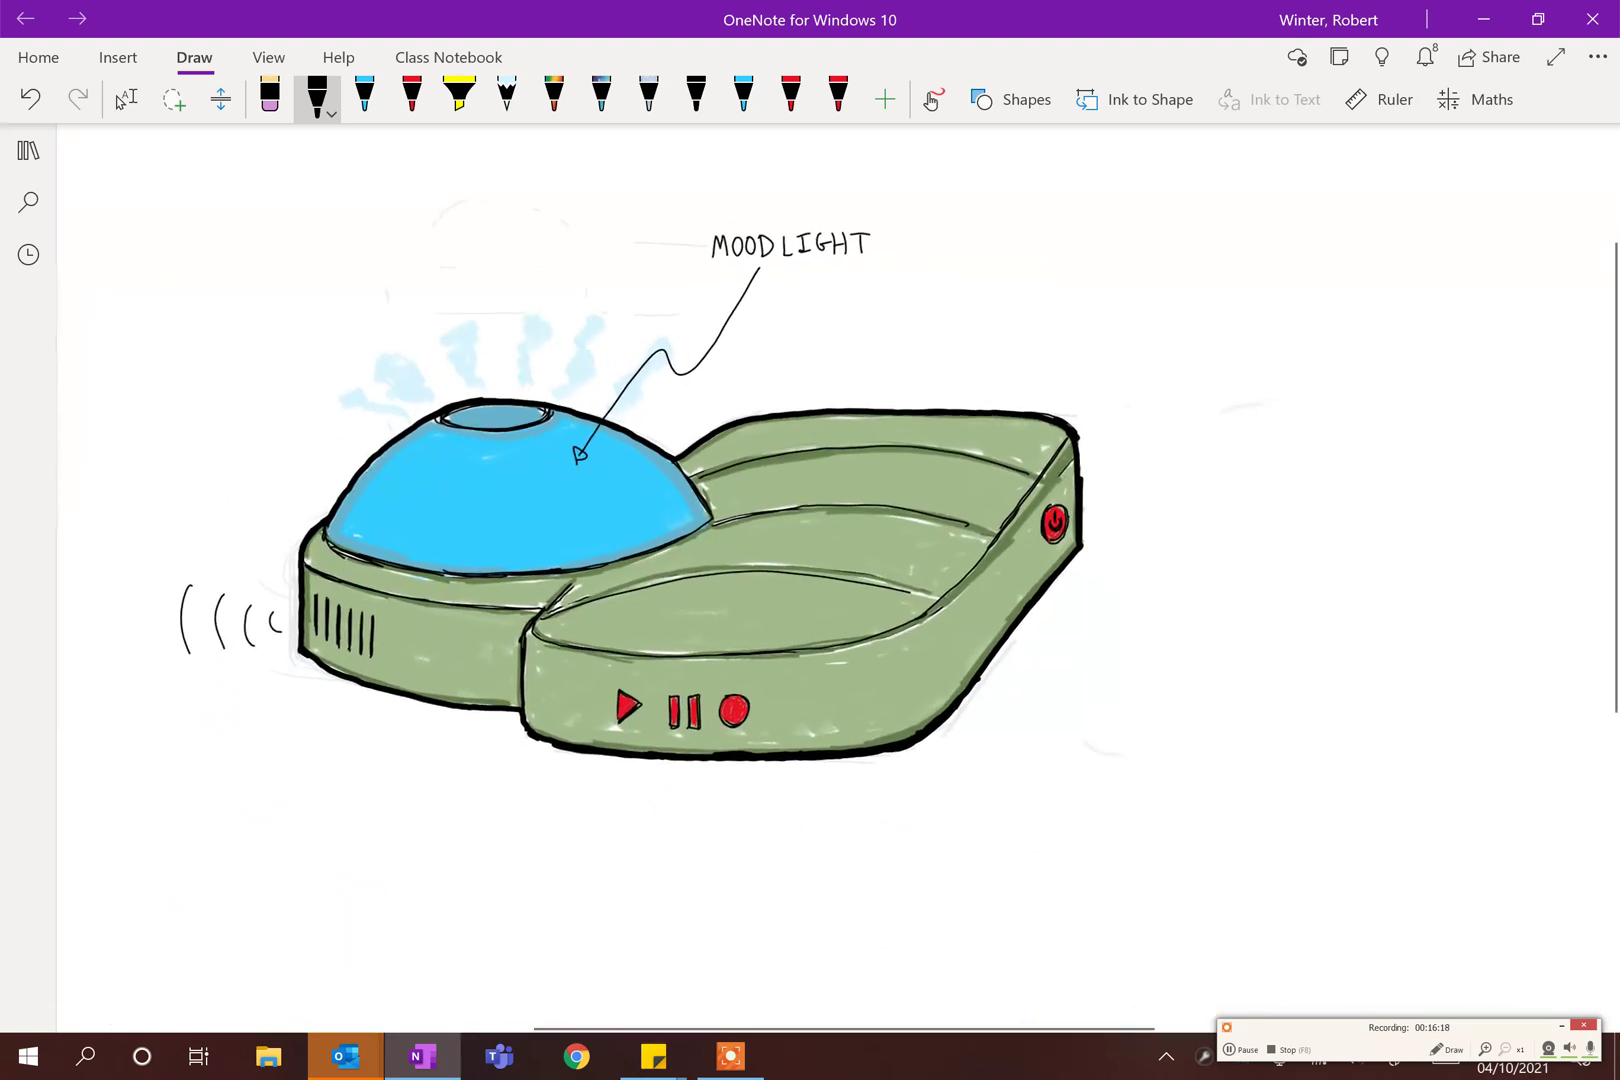
left_click(124, 99)
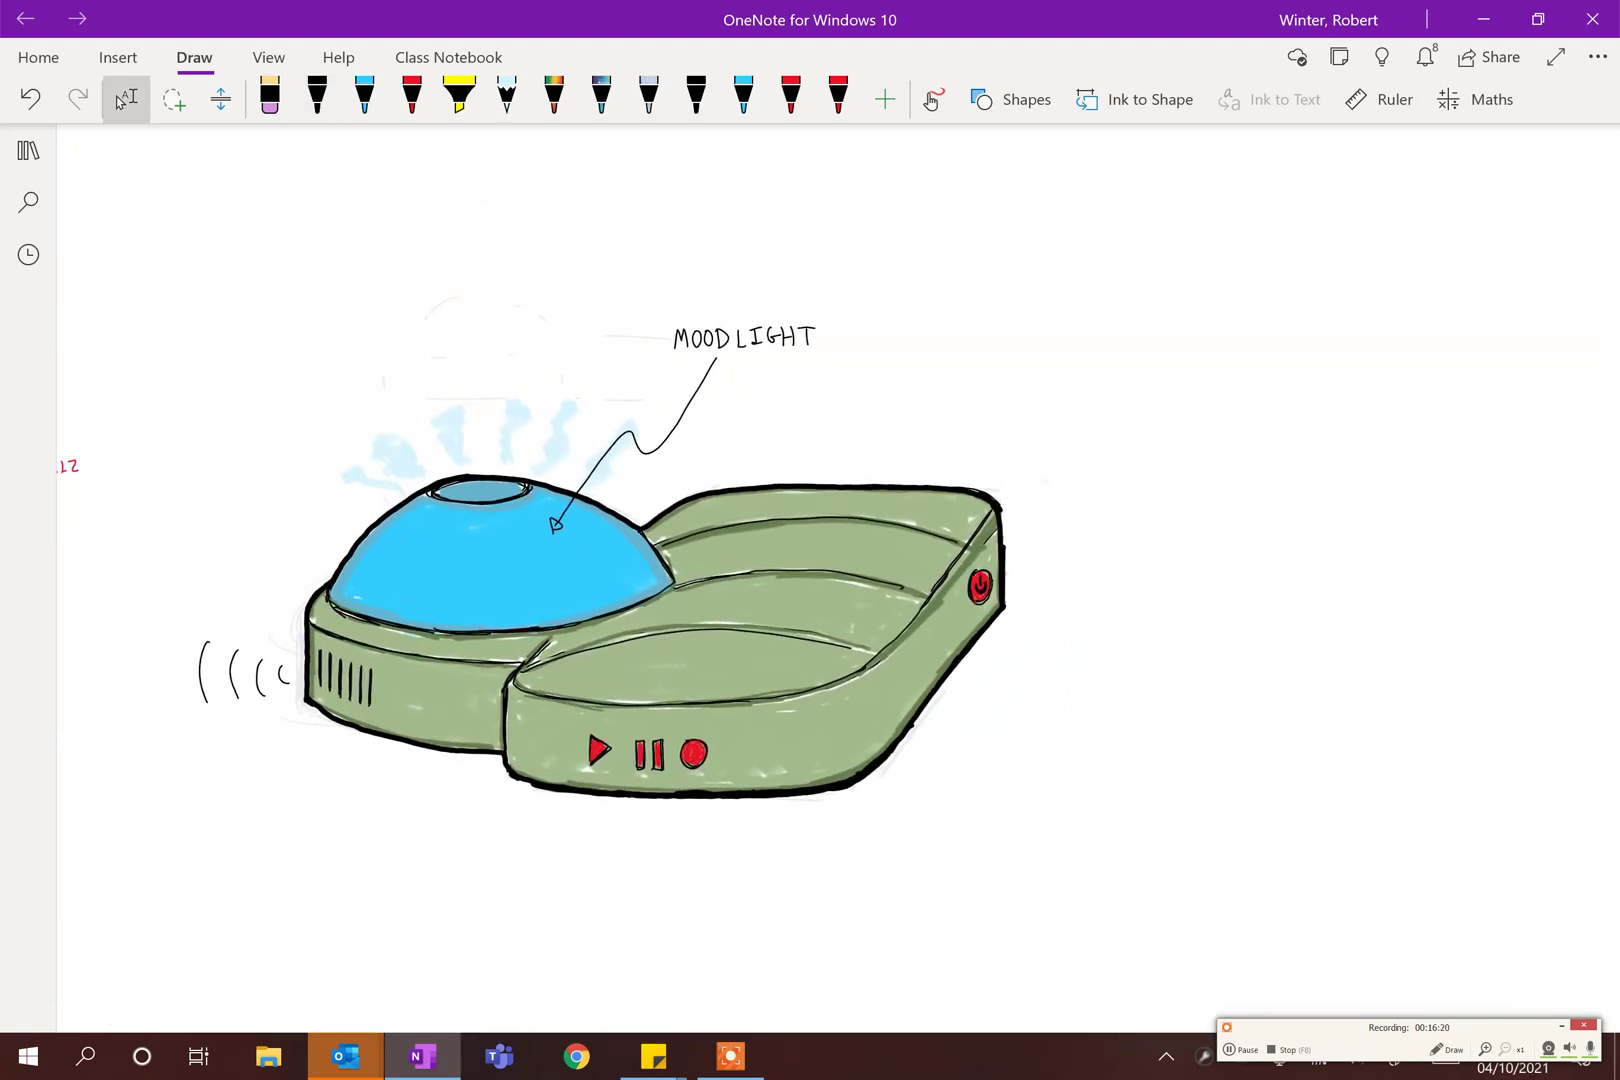
left_click(317, 97)
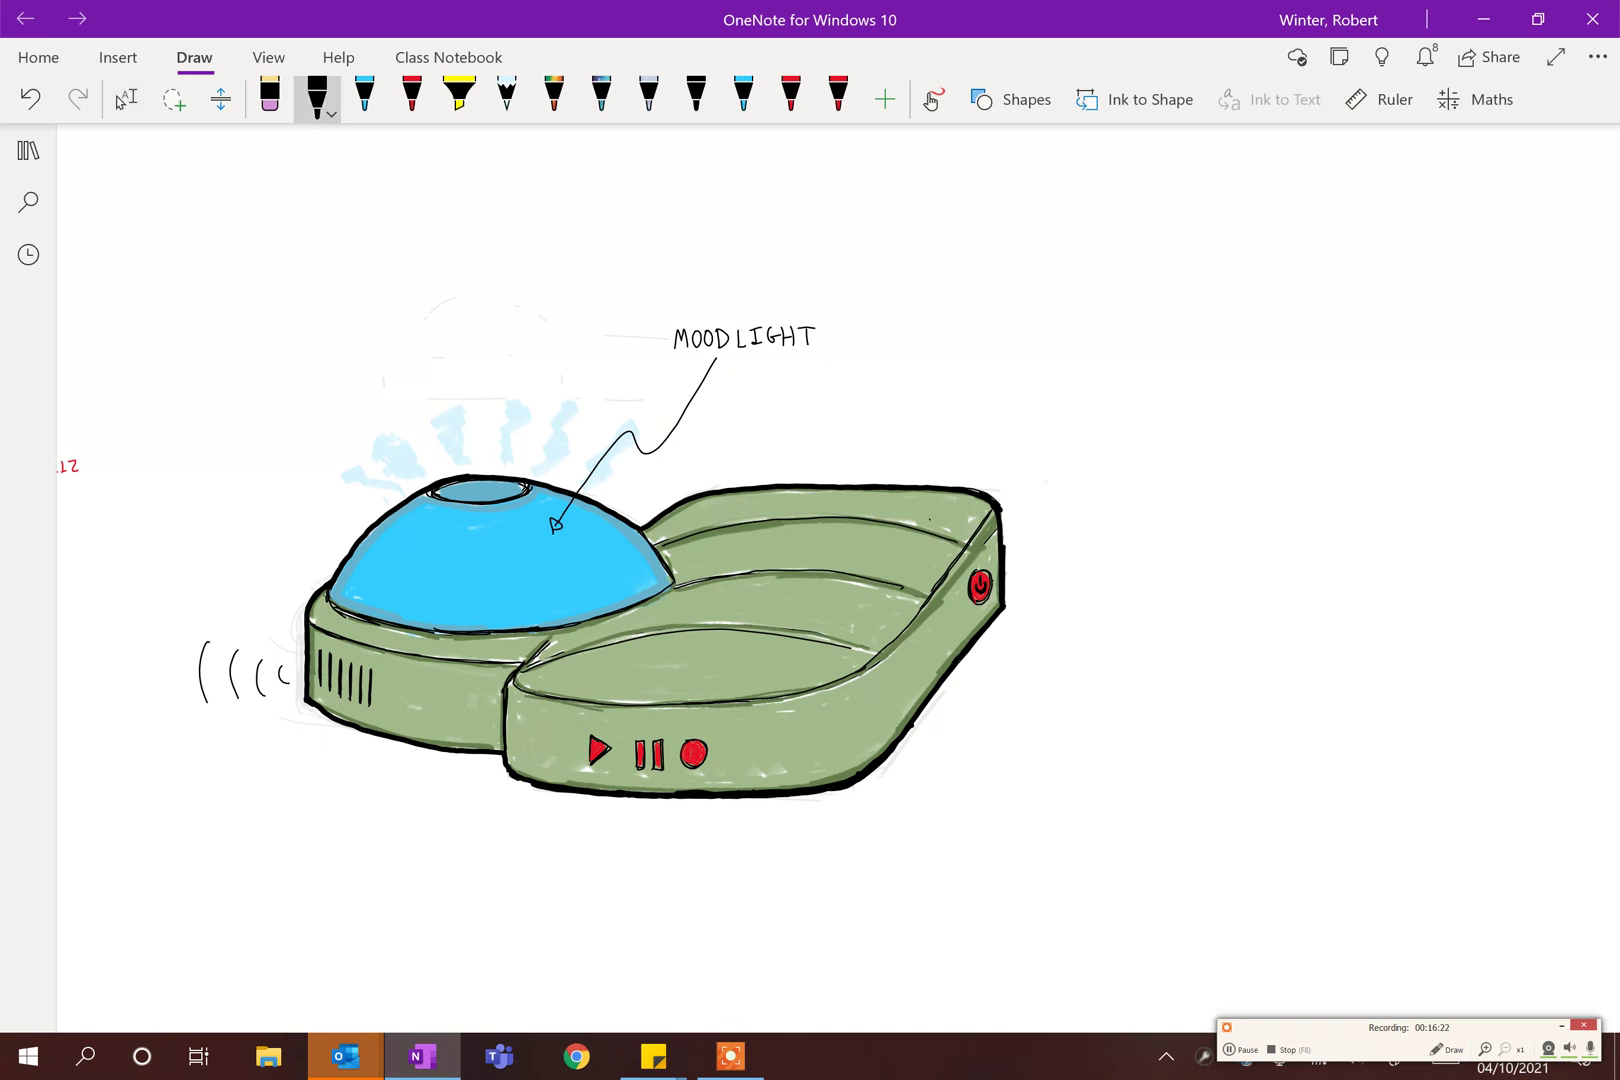
mouse_move(937, 516)
left_mouse_down()
mouse_move(1056, 430)
mouse_move(1148, 403)
left_mouse_up()
scroll(1314, 383, "up", 4)
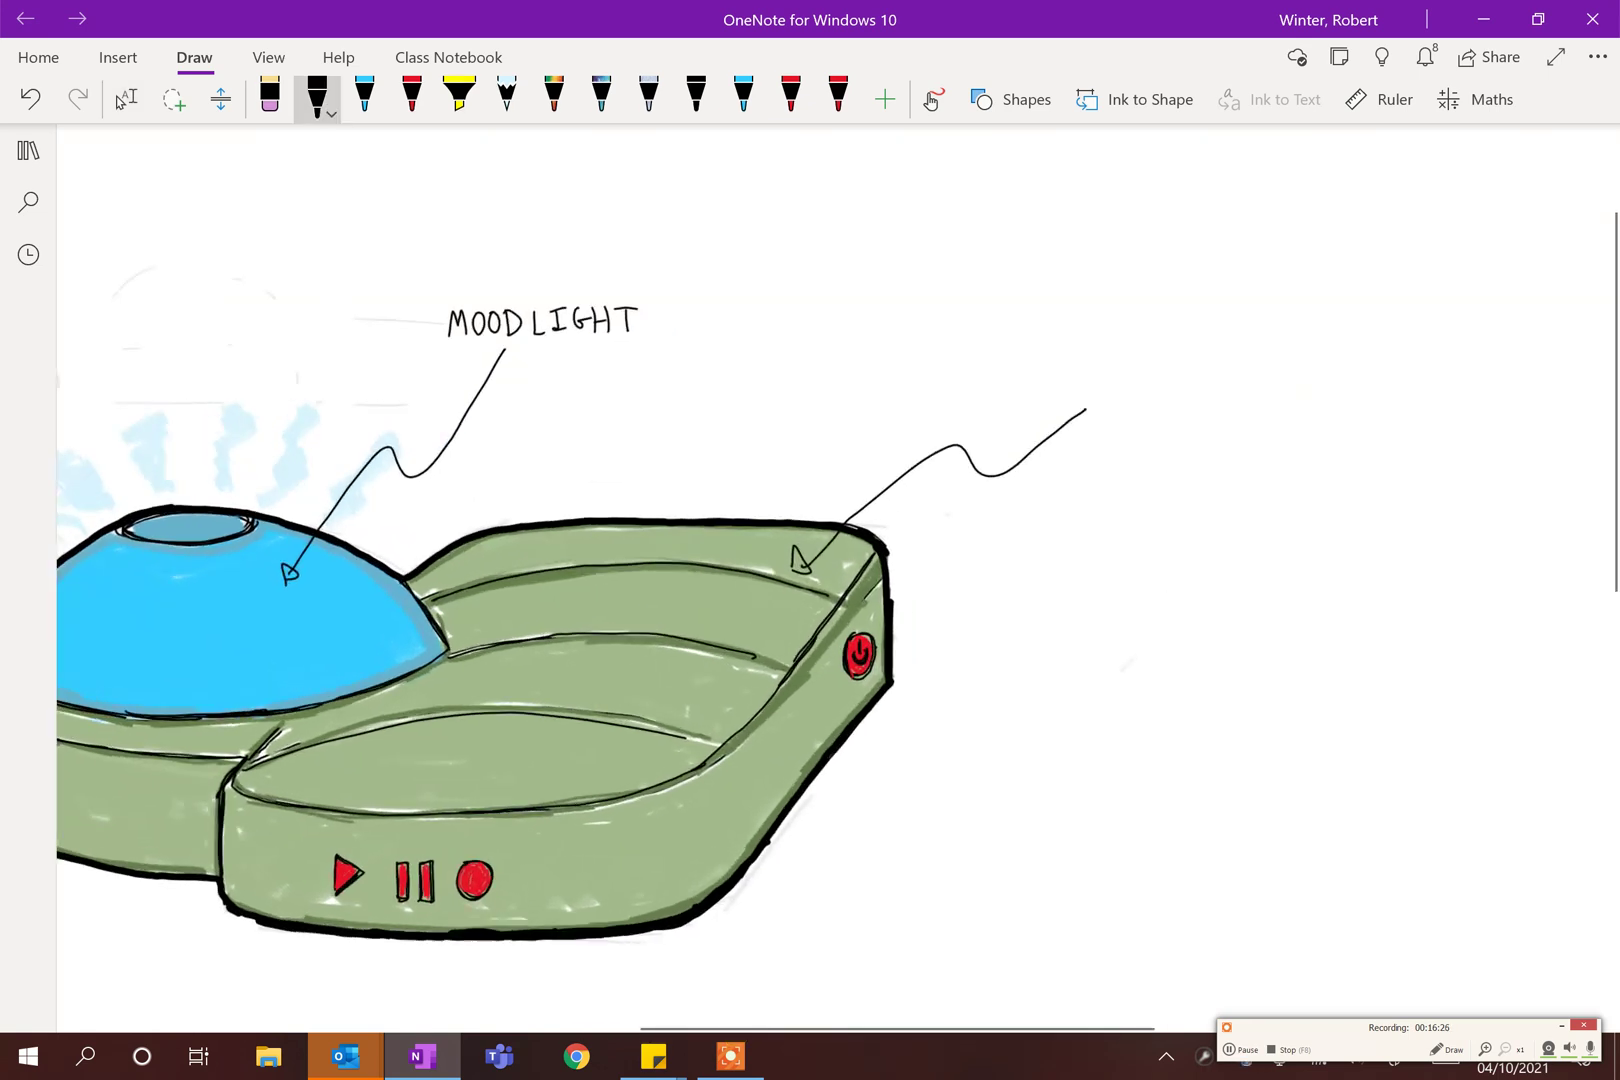
Step: Handwrite "FABRIC" and "-CUSHION" on two lines in black capitals at the tail of the cushion's leader arrow
left_click(124, 99)
left_click(317, 97)
left_click_drag(1028, 366, 1030, 404)
mouse_move(1027, 366)
left_mouse_down()
mouse_move(1045, 363)
mouse_move(1043, 382)
left_mouse_up()
mouse_move(1055, 401)
left_mouse_down()
mouse_move(1063, 364)
mouse_move(1073, 396)
left_mouse_up()
left_click_drag(1057, 387, 1078, 400)
mouse_move(1077, 366)
left_mouse_down()
mouse_move(1079, 399)
mouse_move(1114, 398)
left_mouse_up()
mouse_move(1120, 366)
left_mouse_down()
mouse_move(1139, 364)
mouse_move(1129, 390)
mouse_move(1164, 387)
mouse_move(1110, 423)
mouse_move(1185, 432)
left_mouse_up()
left_click_drag(1185, 418, 1201, 417)
mouse_move(1201, 404)
left_mouse_down()
mouse_move(1201, 431)
mouse_move(1222, 404)
mouse_move(1213, 428)
left_mouse_up()
left_click_drag(1205, 428, 1223, 427)
left_click_drag(1237, 406, 1238, 425)
left_click_drag(1251, 425, 1251, 403)
mouse_move(1251, 403)
left_mouse_down()
mouse_move(1266, 425)
mouse_move(1273, 397)
left_mouse_up()
Step: Complete the cushion's label with the word "DESIGN" in black capitals on a third line
left_click_drag(1138, 463, 1138, 490)
mouse_move(1136, 460)
left_mouse_down()
mouse_move(1140, 488)
mouse_move(1166, 462)
left_mouse_up()
mouse_move(1166, 464)
left_mouse_down()
mouse_move(1183, 455)
mouse_move(1181, 471)
left_mouse_up()
left_click_drag(1166, 483, 1196, 482)
mouse_move(1215, 458)
left_mouse_down()
mouse_move(1237, 454)
mouse_move(1224, 480)
left_mouse_up()
left_click_drag(1213, 481, 1237, 478)
left_click_drag(1260, 451, 1300, 470)
left_click_drag(1300, 470, 1303, 443)
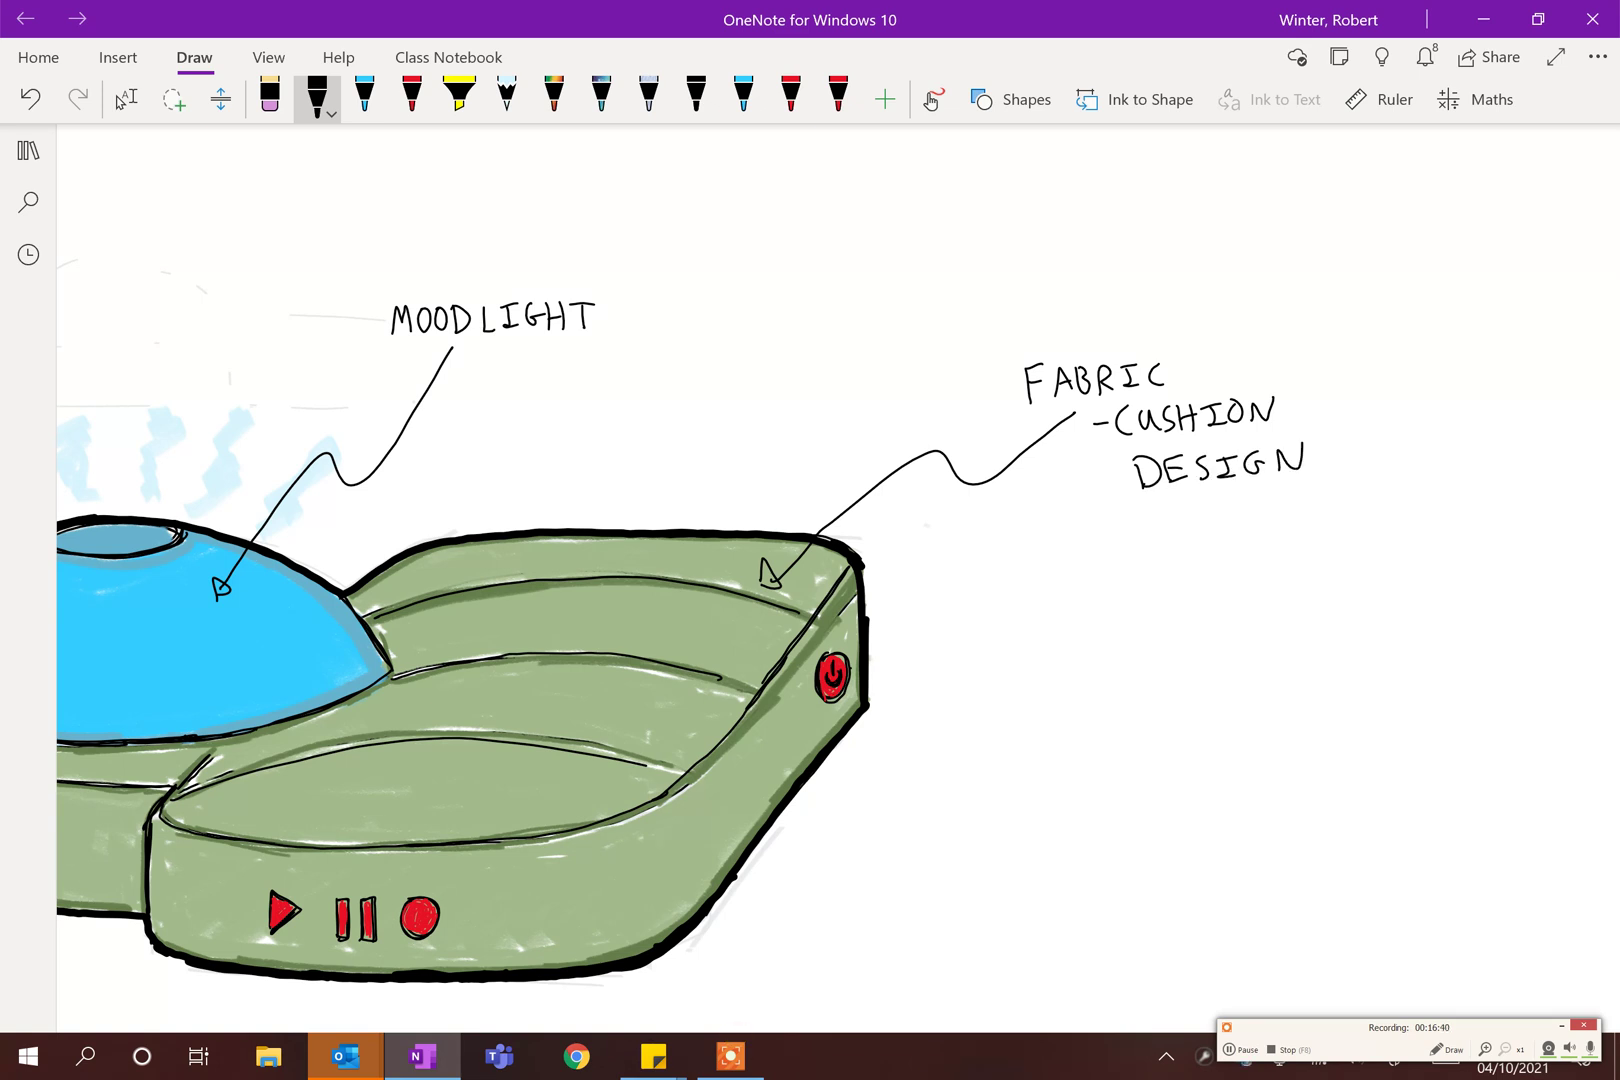
scroll(600, 600, "down", 2)
left_click(124, 99)
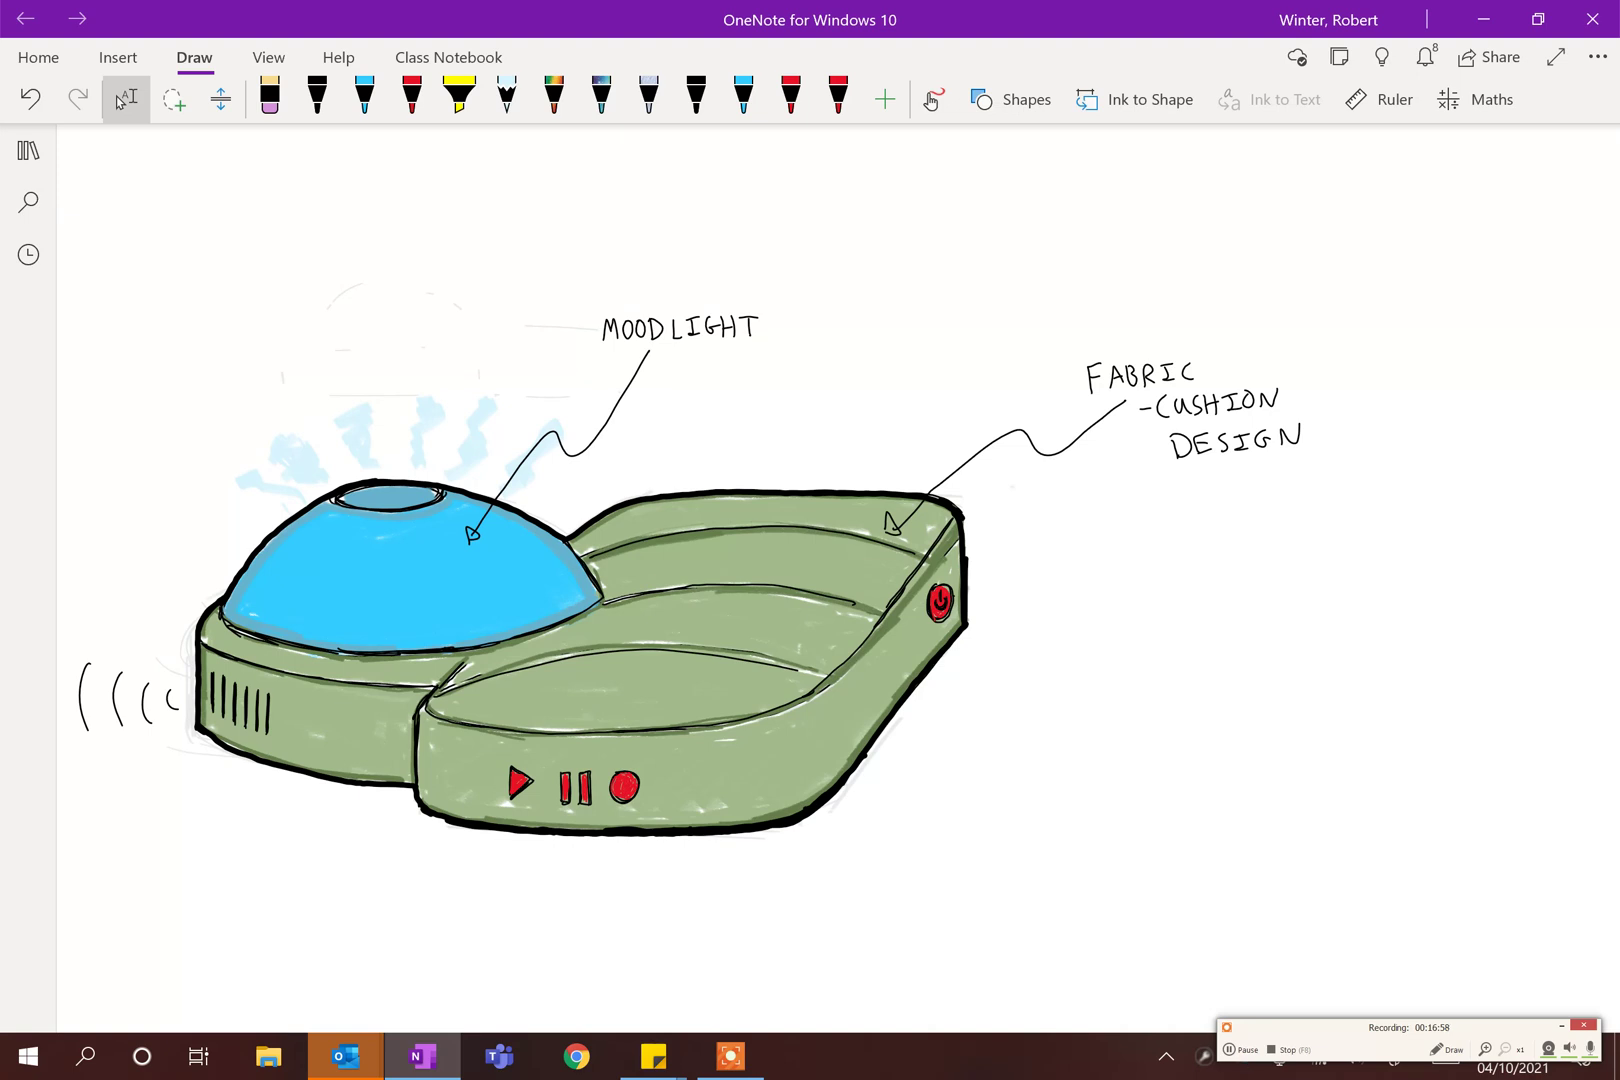
scroll(838, 578, "down", 5)
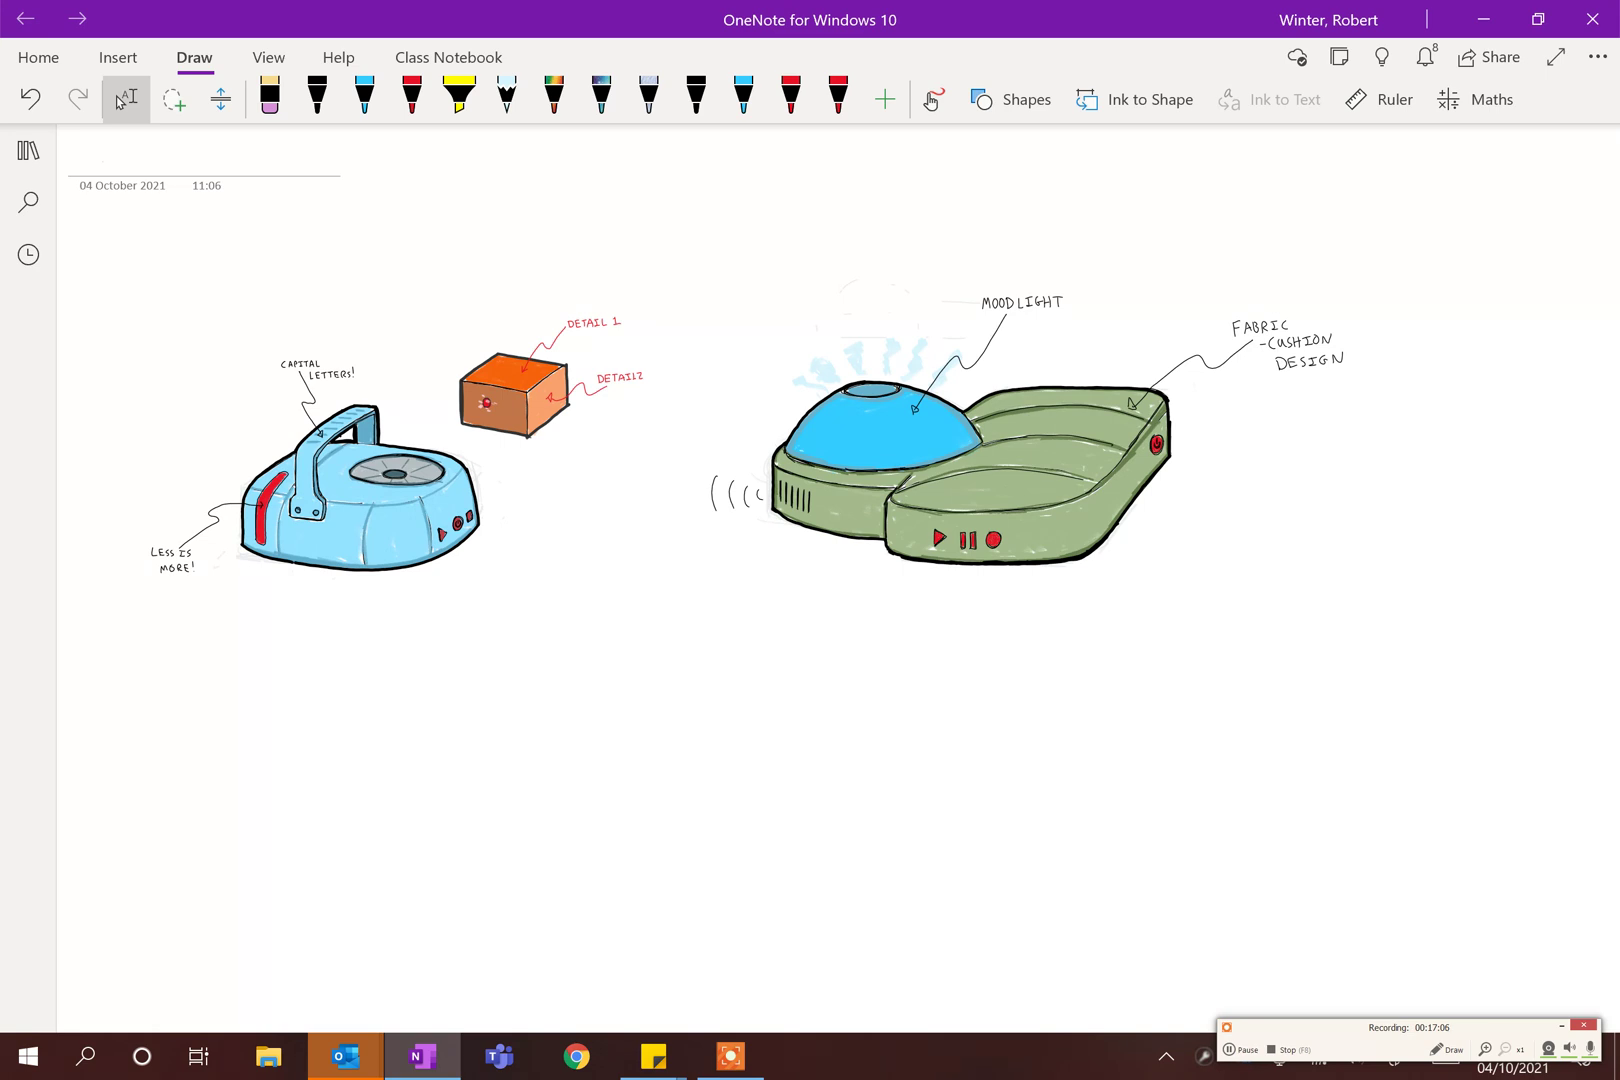
scroll(838, 578, "up", 5)
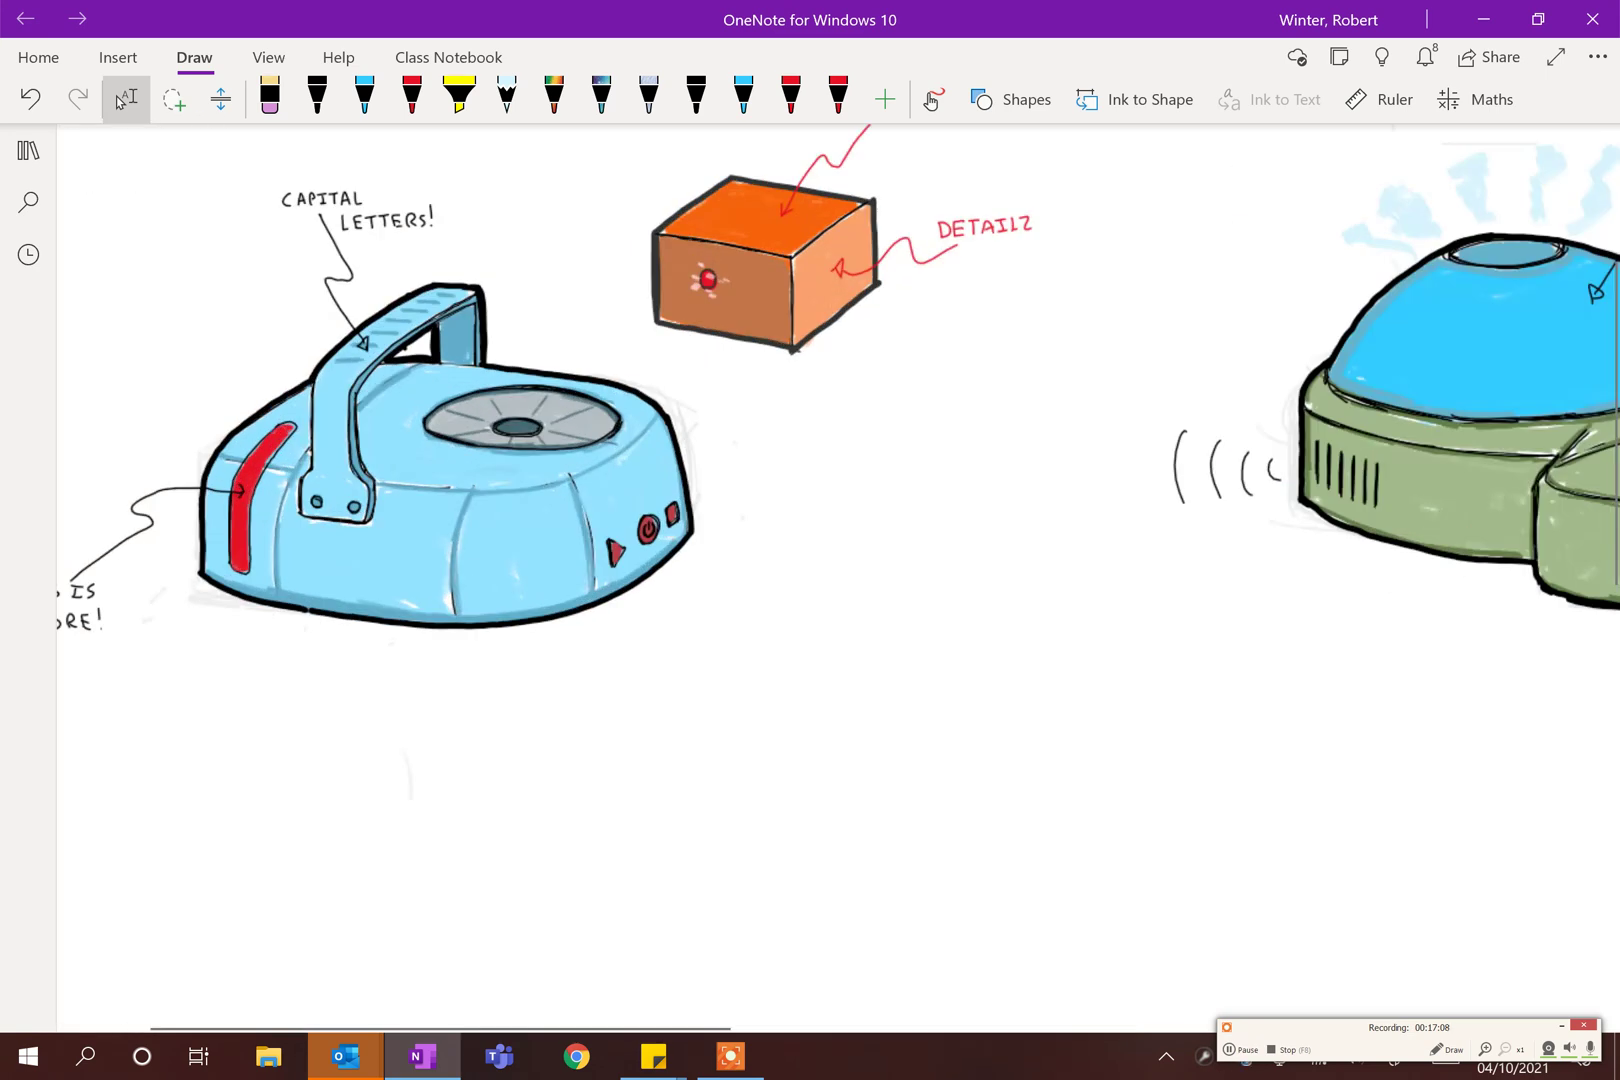
scroll(838, 578, "down", 4)
scroll(810, 580, "down", 3)
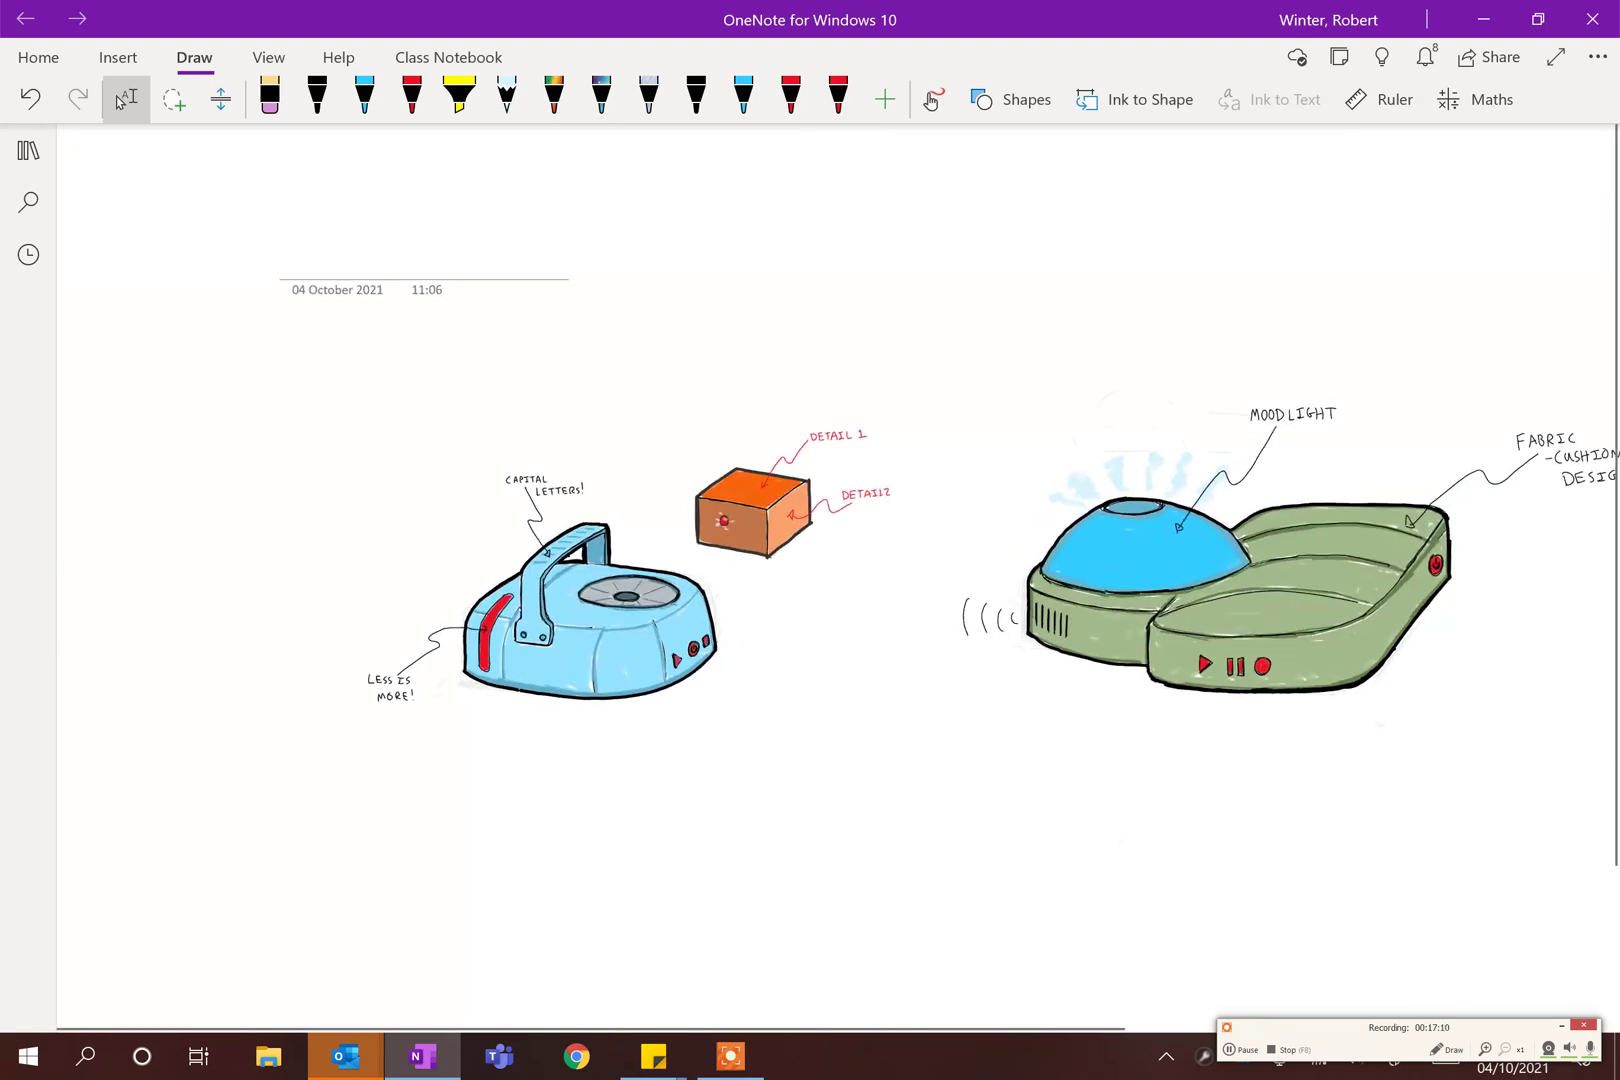